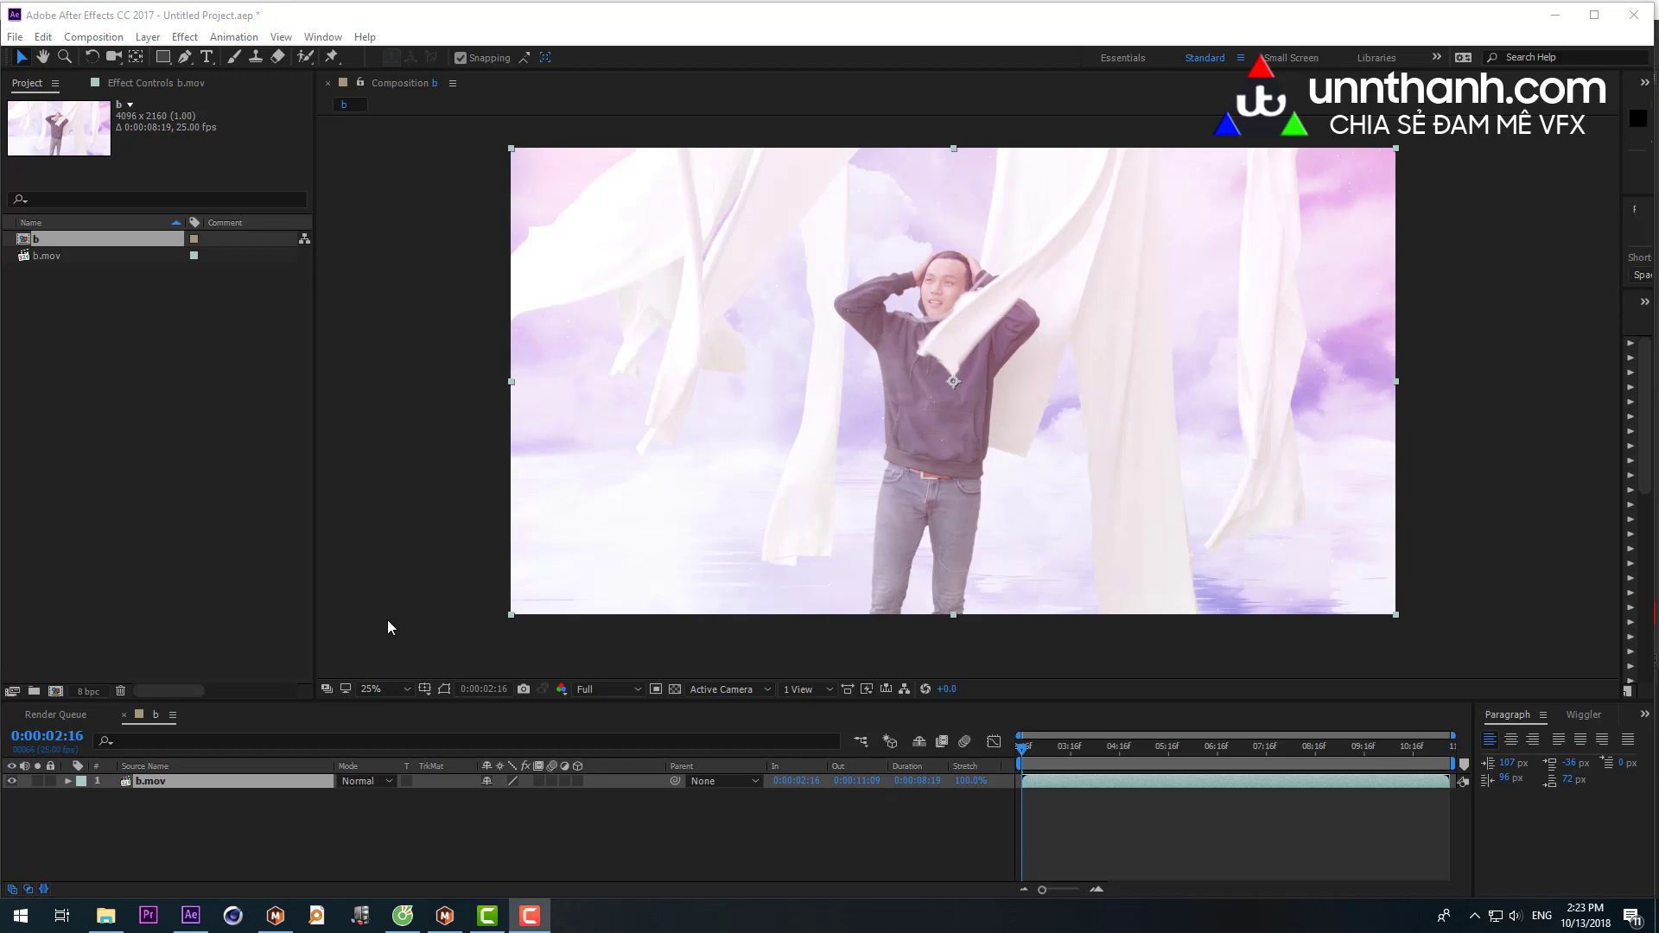
# - Leave After Effects and bring up the mocha Pro 5.6.0 window showing the b.mocha project
pyautogui.click(276, 915)
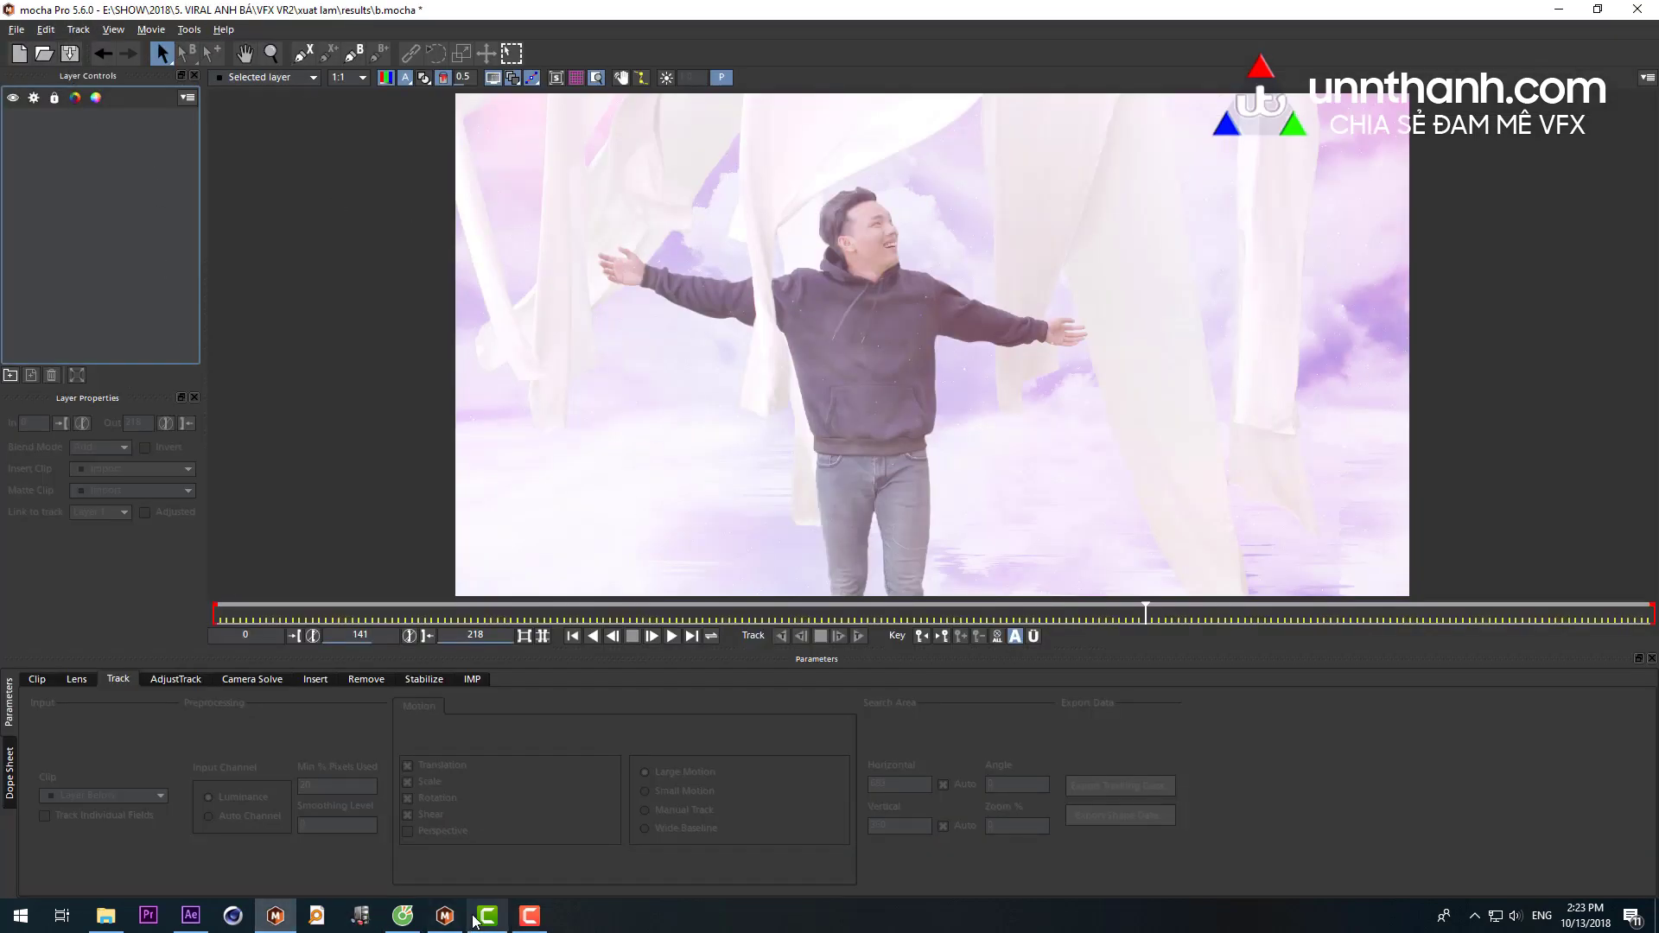
pyautogui.click(448, 922)
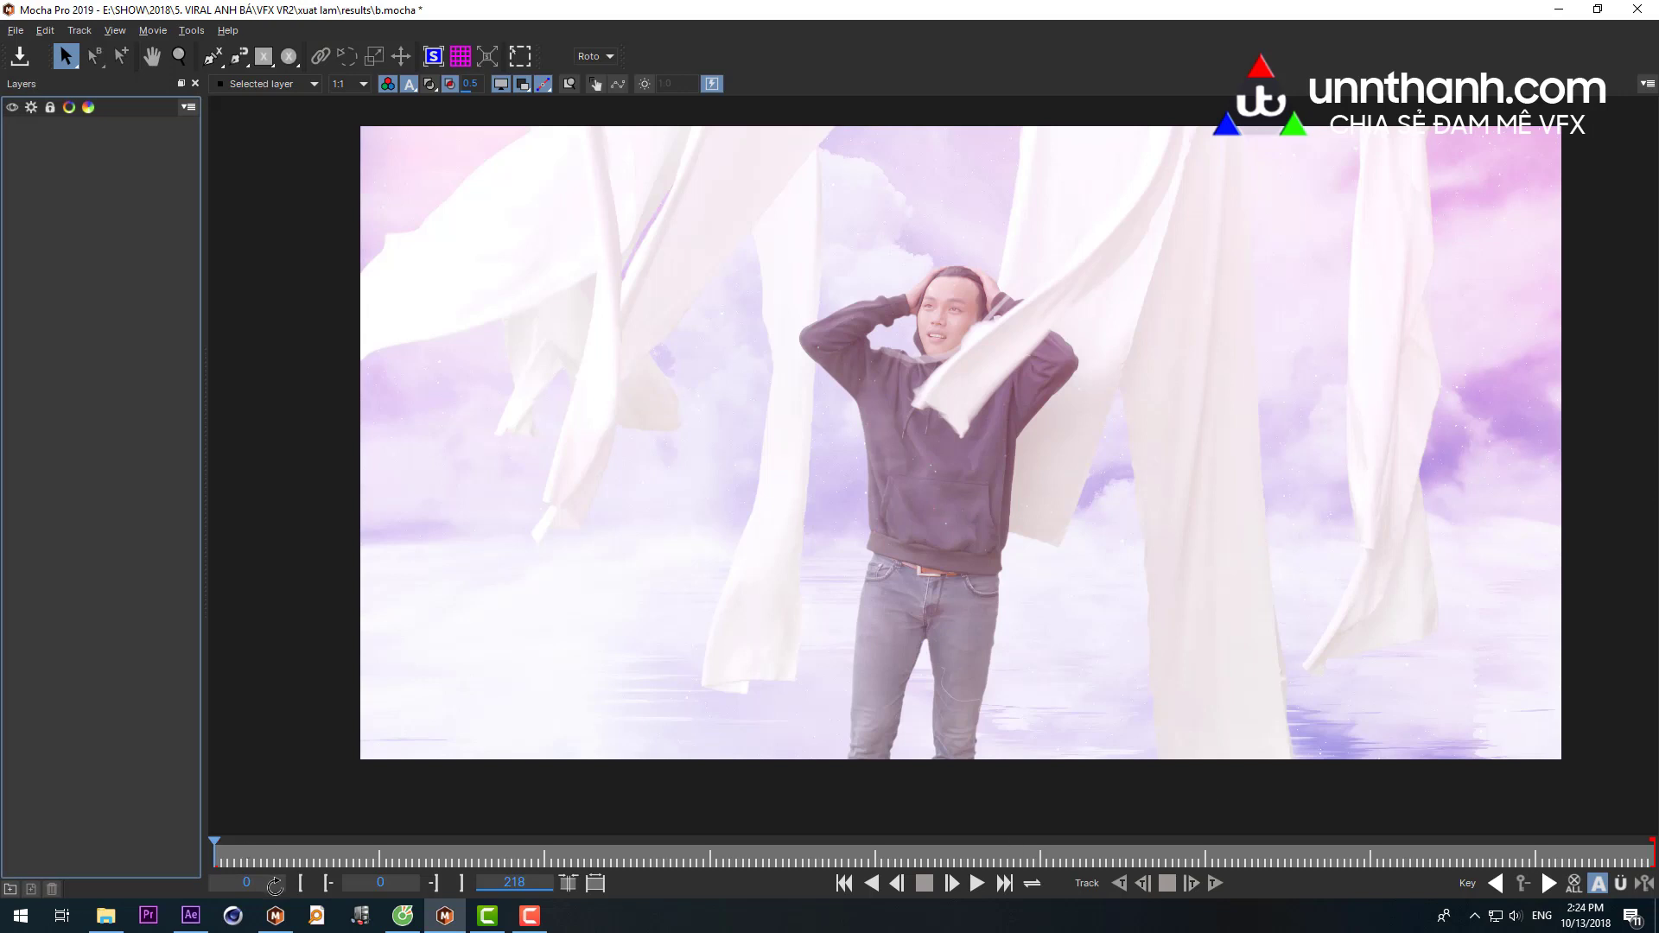
pyautogui.click(275, 915)
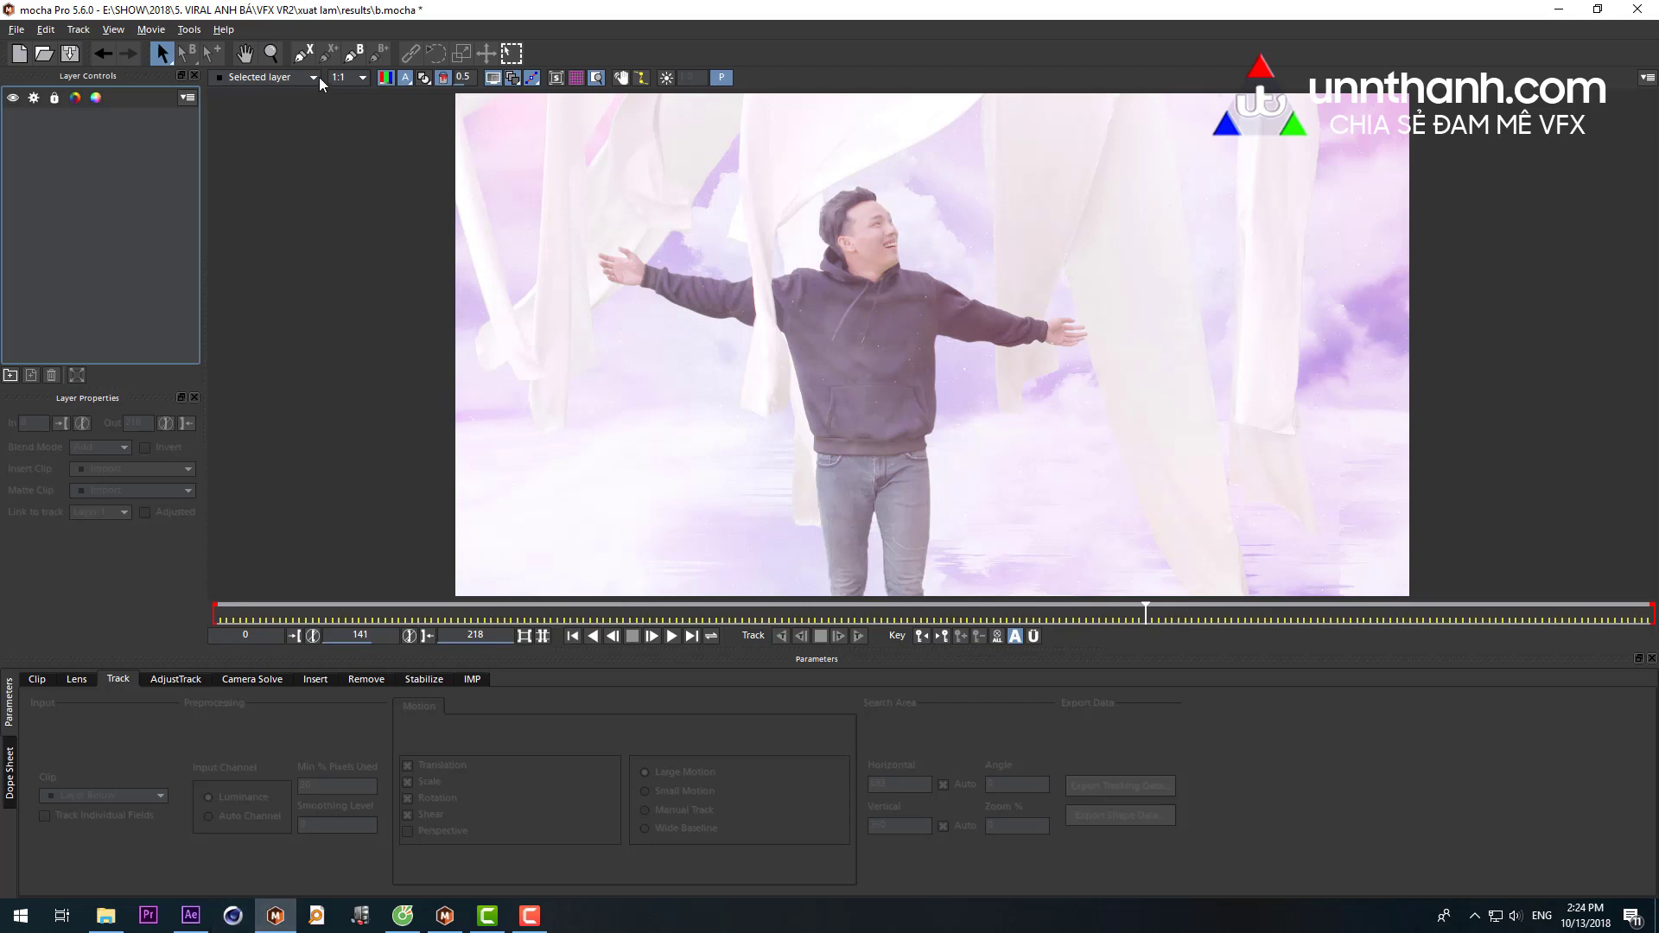
# - Draw a closed X-Spline shape in Layer 2 outlining the man's torso
pyautogui.click(303, 56)
pyautogui.click(698, 306)
pyautogui.click(655, 415)
pyautogui.click(965, 383)
pyautogui.click(935, 254)
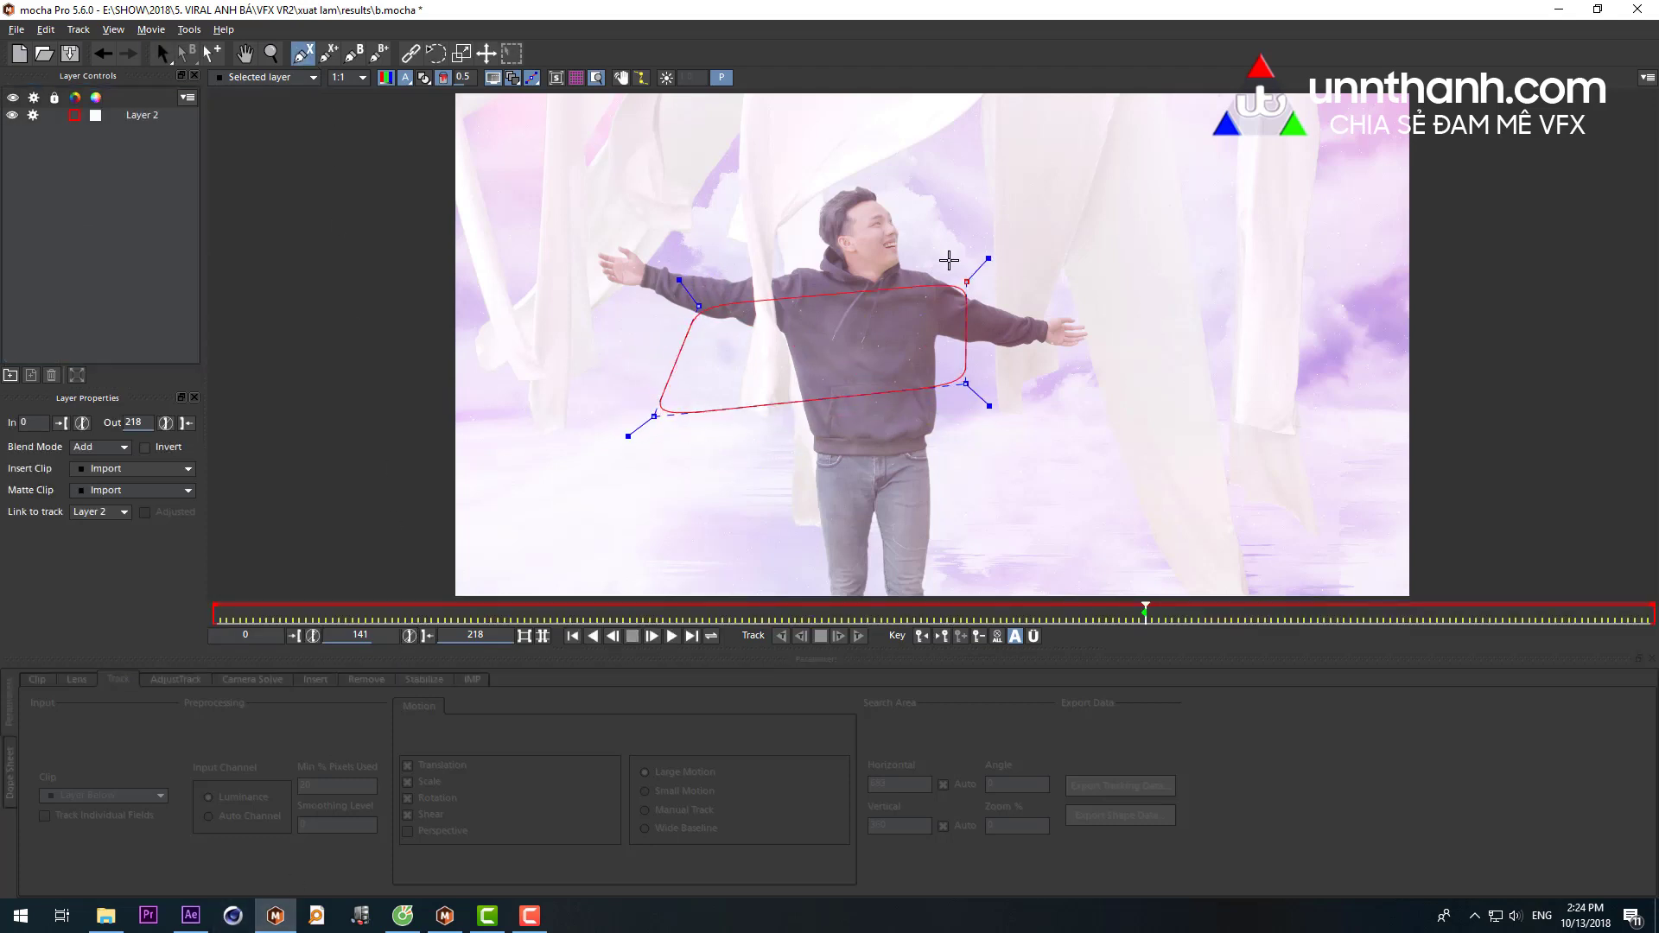
pyautogui.click(796, 214)
pyautogui.rightClick(763, 192)
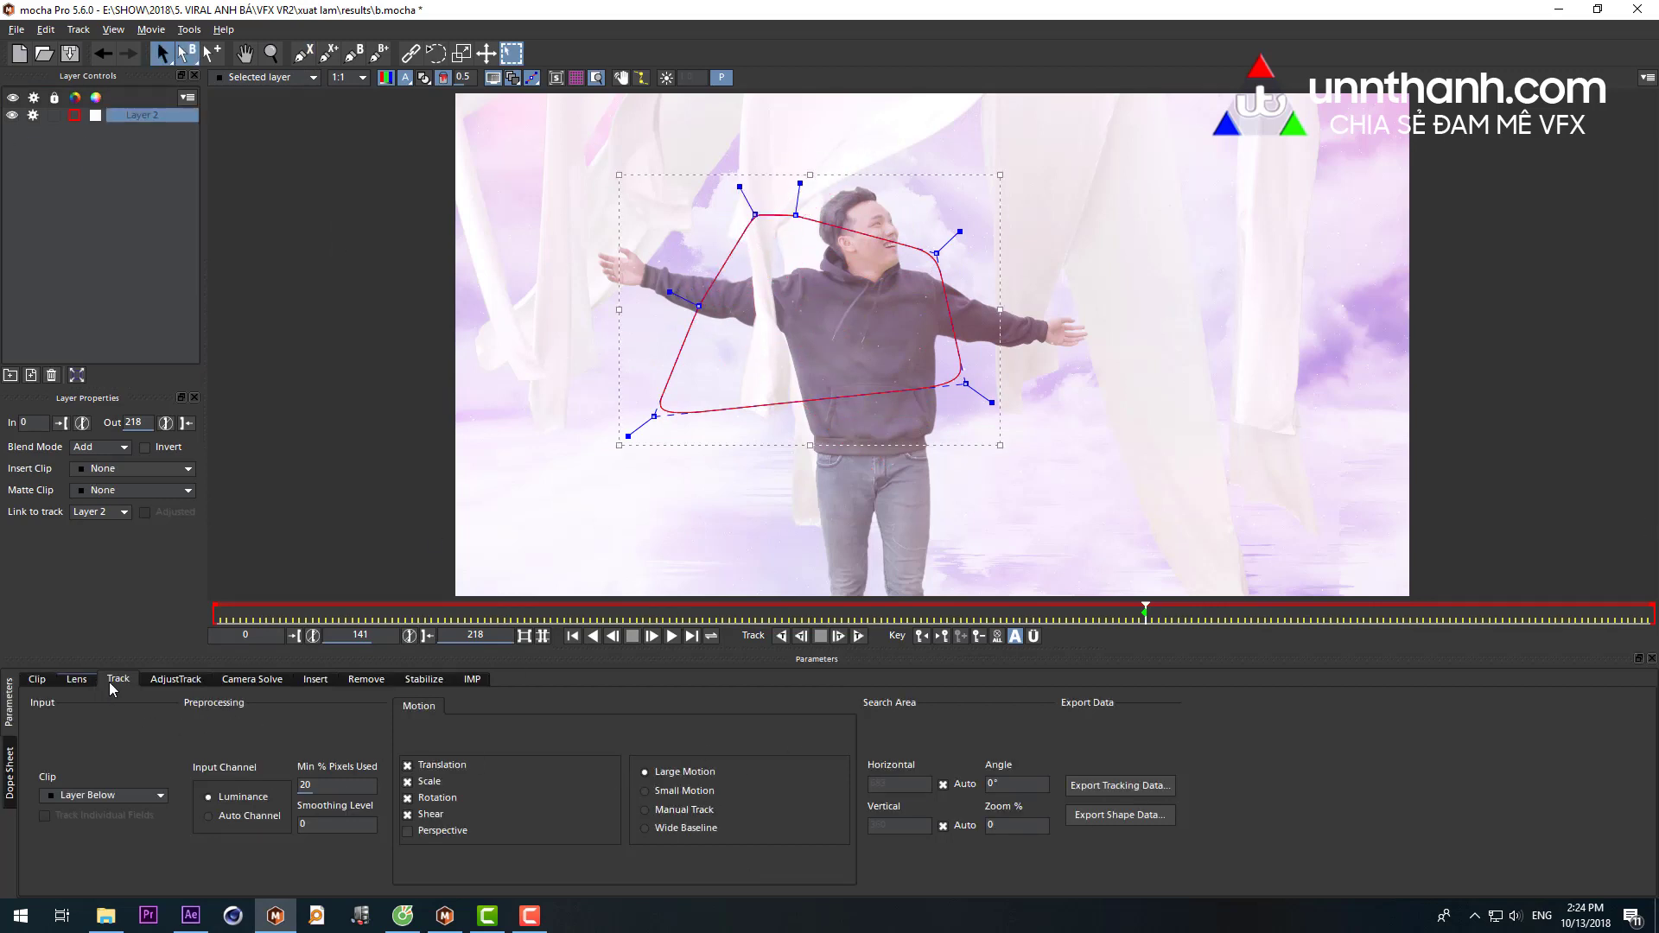
# - Browse the Camera Solve, Insert, Remove and Stabilize settings, then return to Track
pyautogui.click(248, 680)
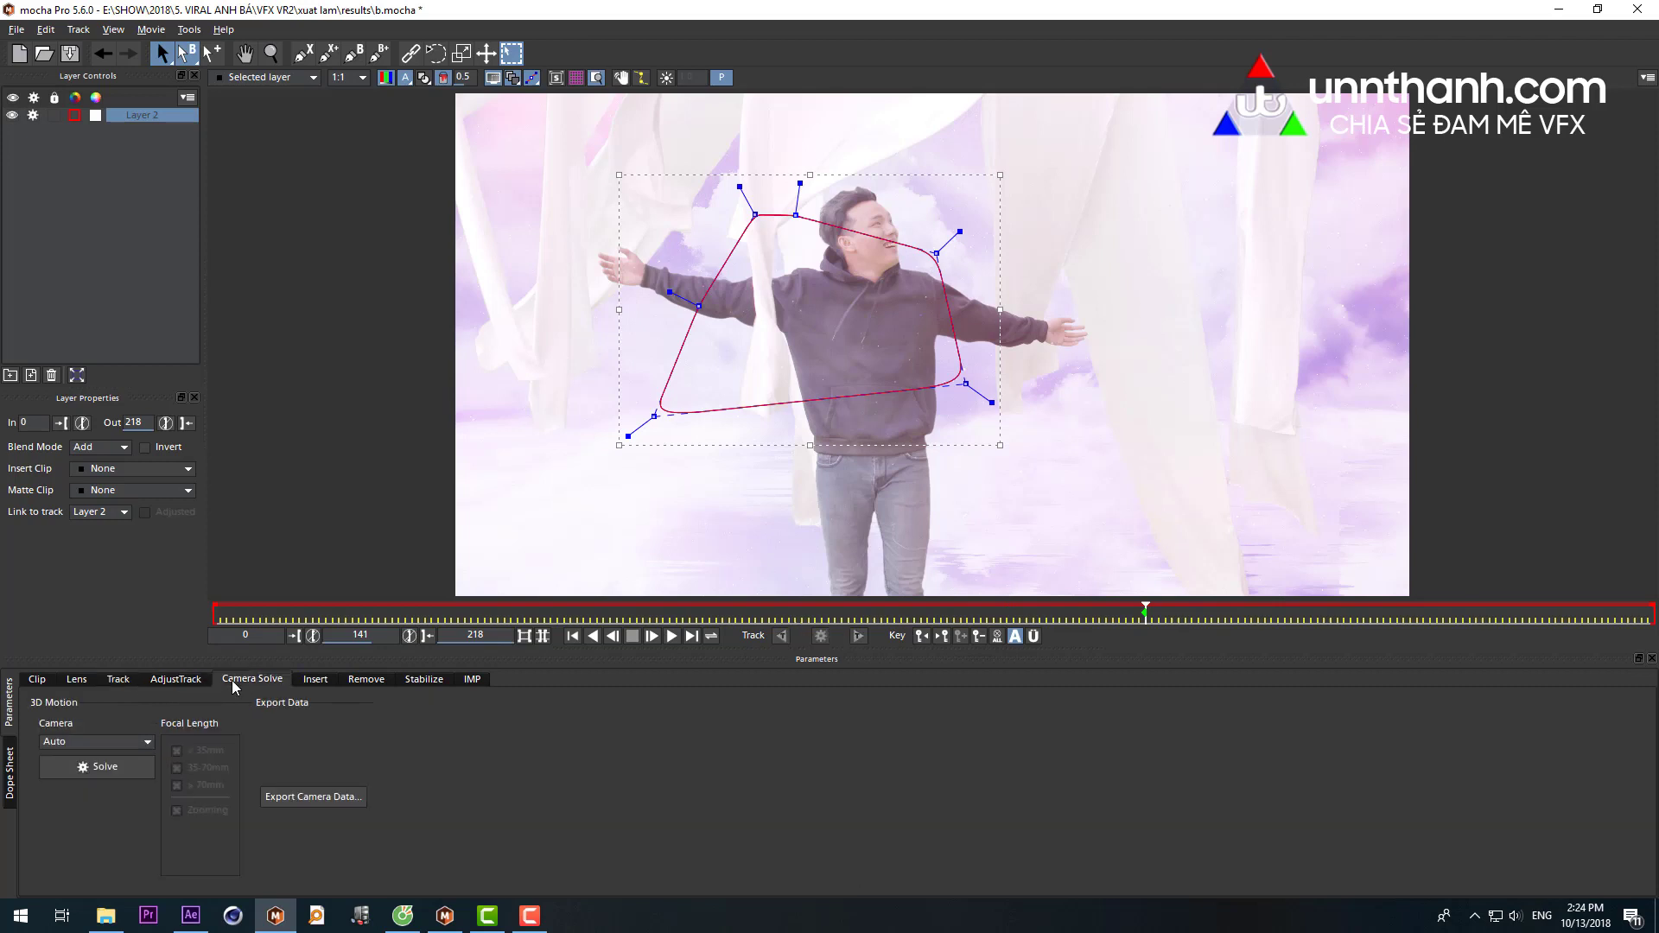
pyautogui.click(315, 681)
pyautogui.click(364, 682)
pyautogui.click(426, 680)
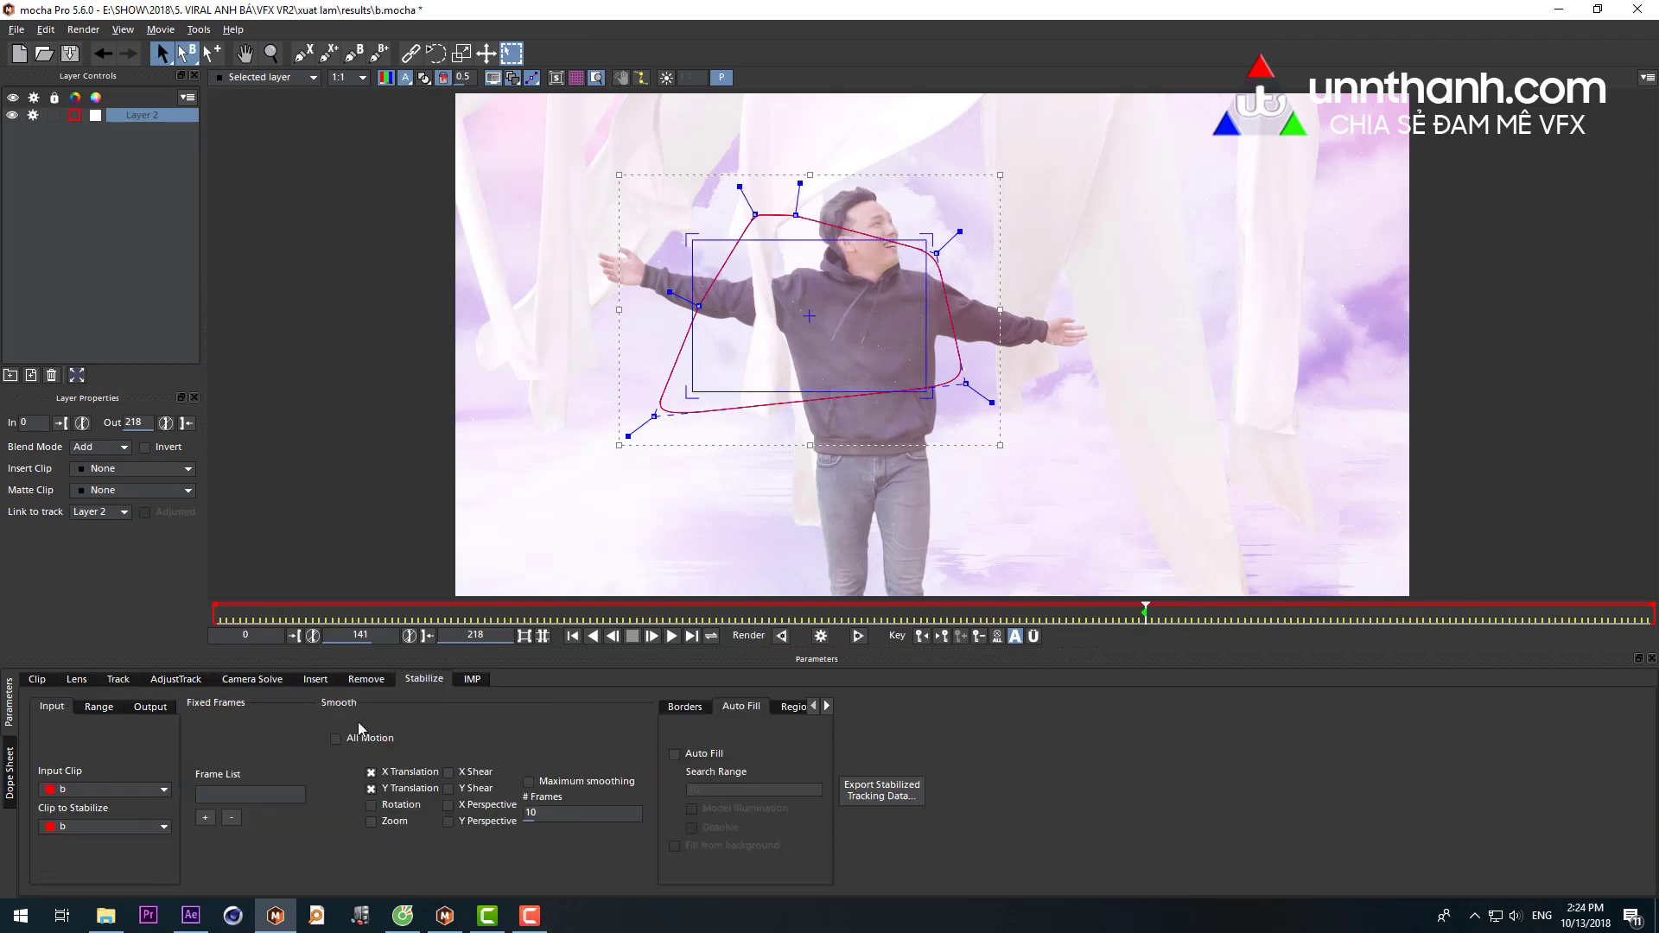
pyautogui.click(117, 680)
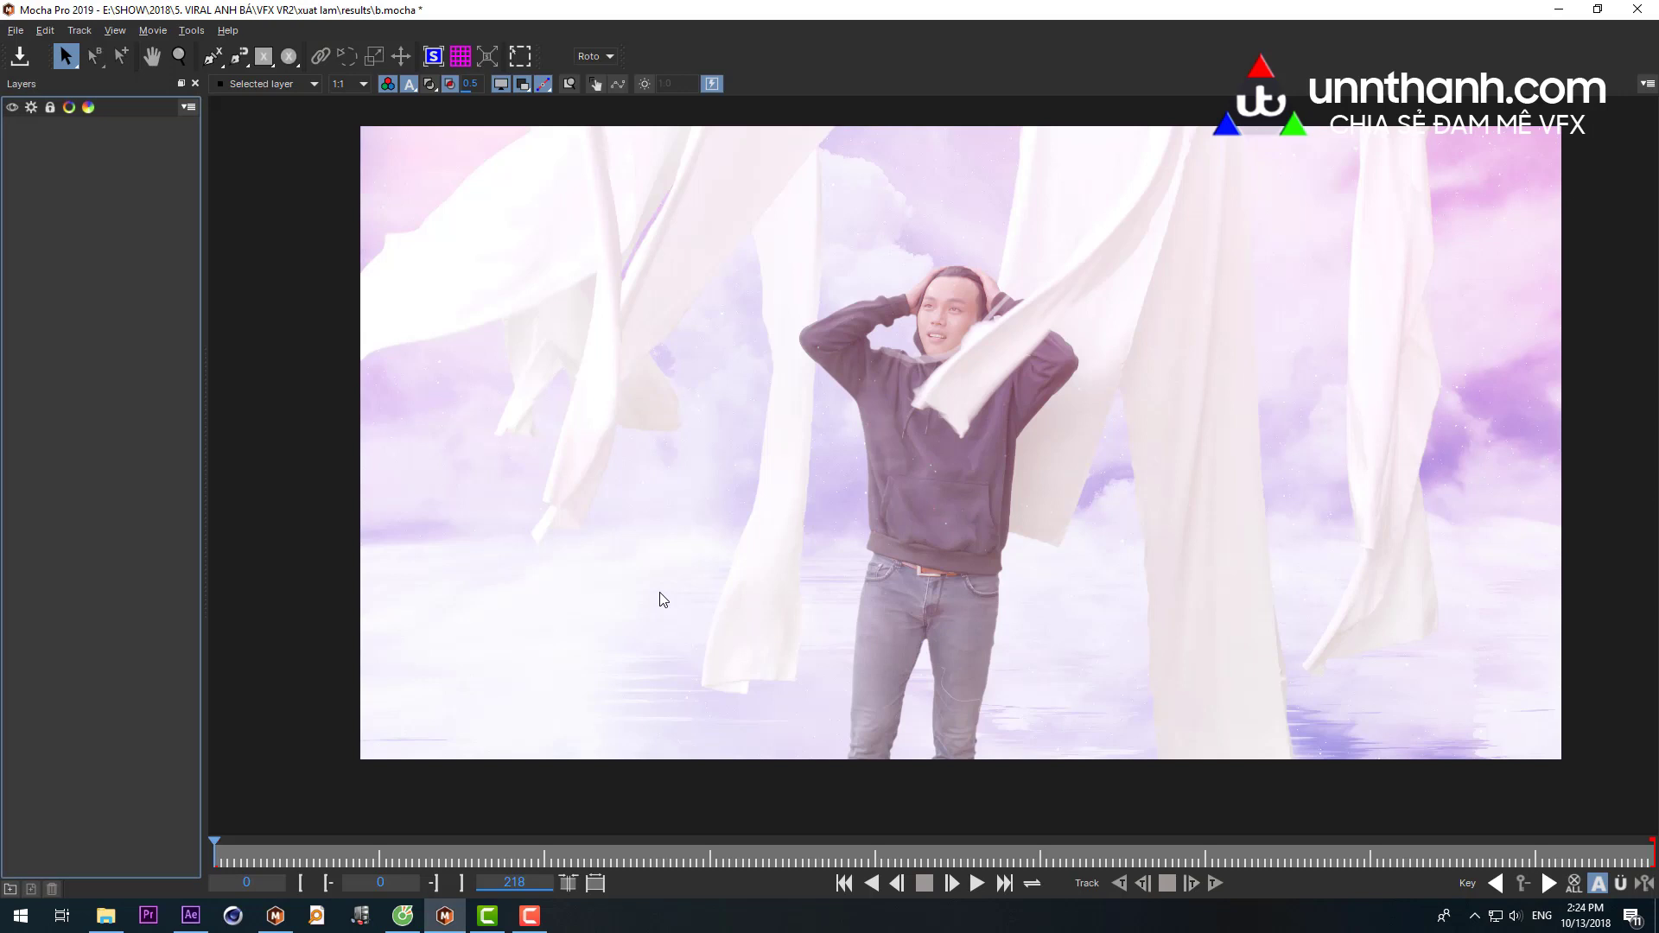
pyautogui.click(608, 57)
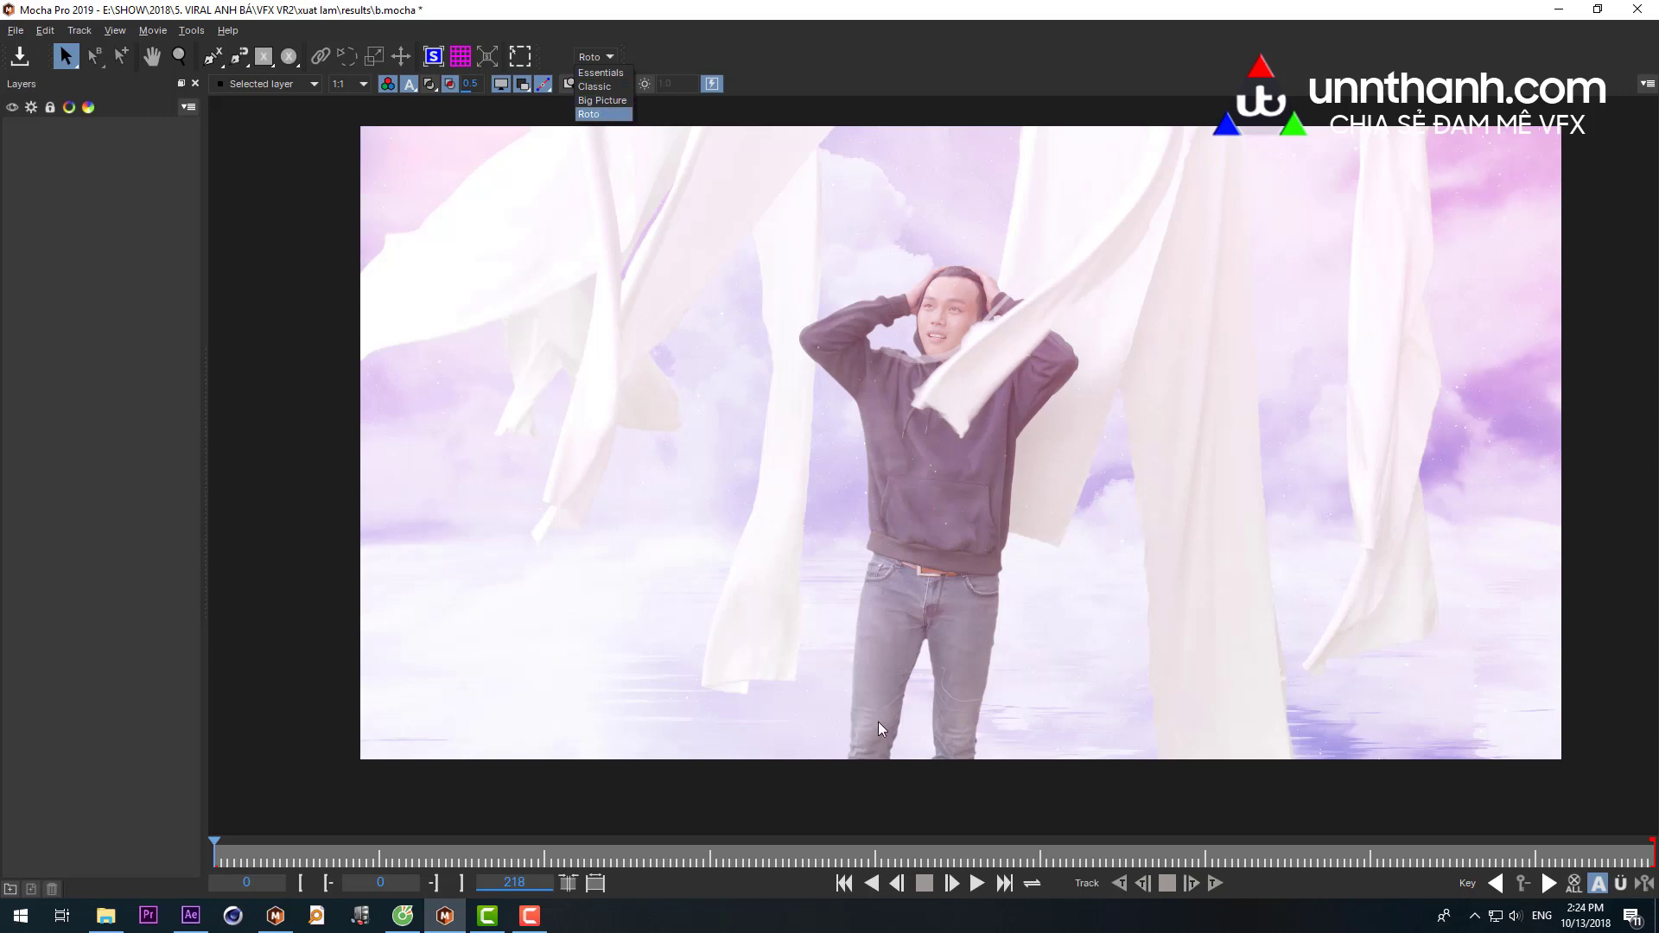
pyautogui.hotkey('alt', 'Tab')
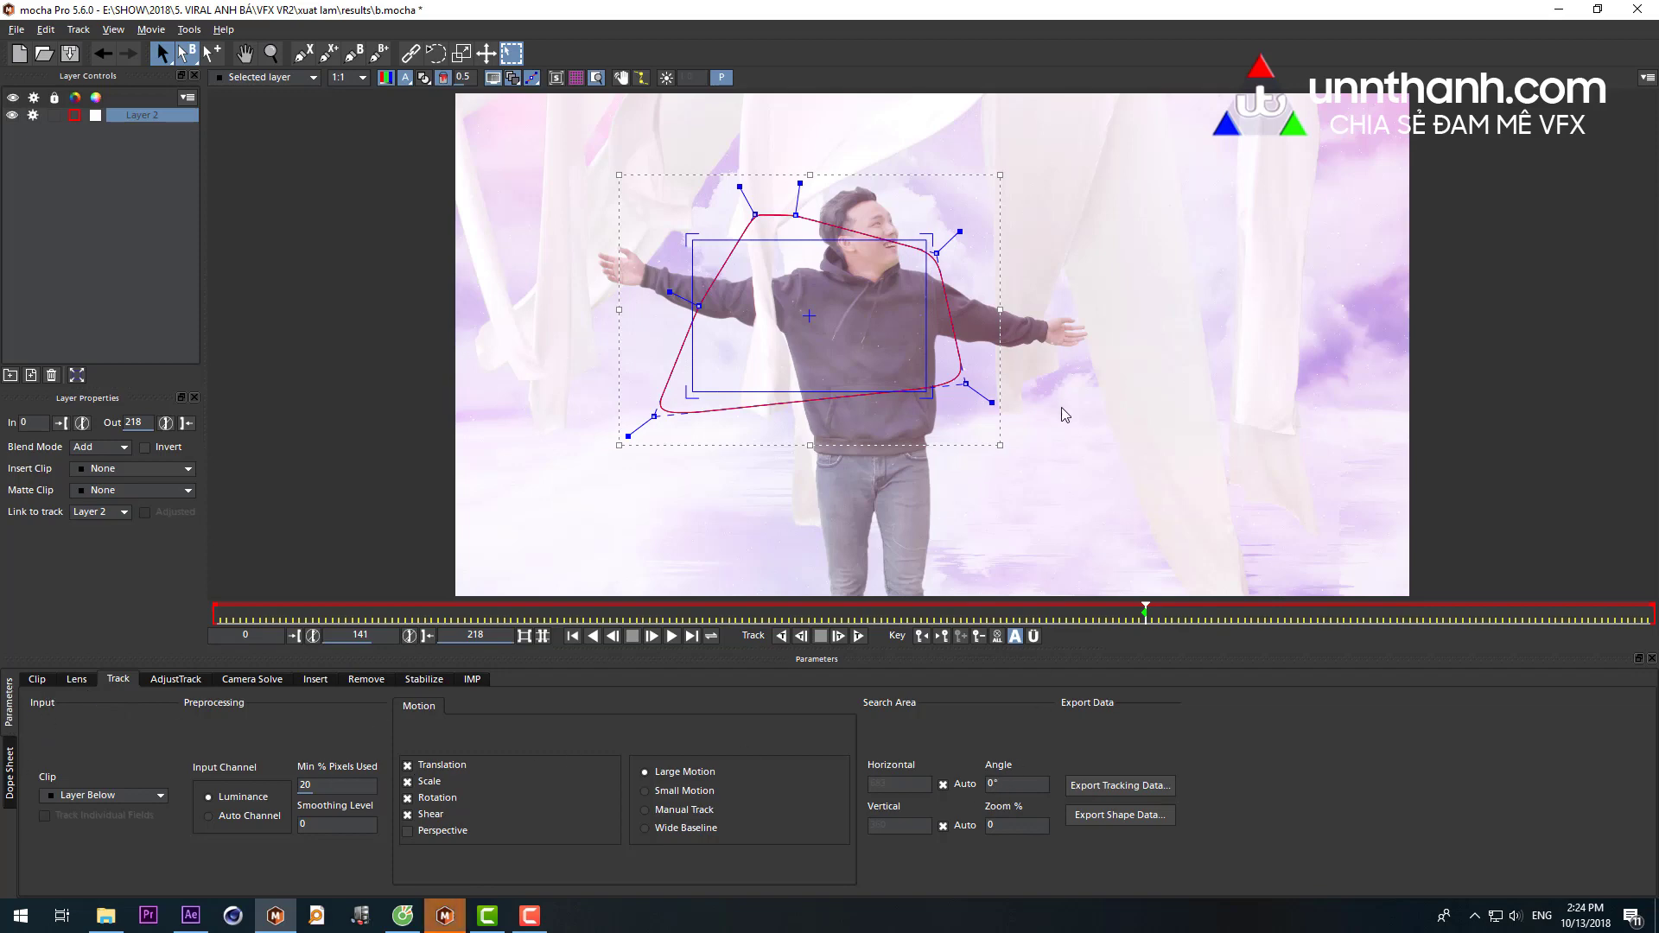
pyautogui.hotkey('alt', 'Tab')
pyautogui.moveTo(481, 518)
pyautogui.mouseDown()
pyautogui.moveTo(881, 531)
pyautogui.moveTo(604, 122)
pyautogui.moveTo(941, 630)
pyautogui.moveTo(874, 493)
pyautogui.moveTo(271, 533)
pyautogui.moveTo(822, 438)
pyautogui.moveTo(692, 396)
pyautogui.moveTo(682, 455)
pyautogui.moveTo(726, 447)
pyautogui.mouseUp()
pyautogui.press('s')
pyautogui.press('x')
pyautogui.press('s')
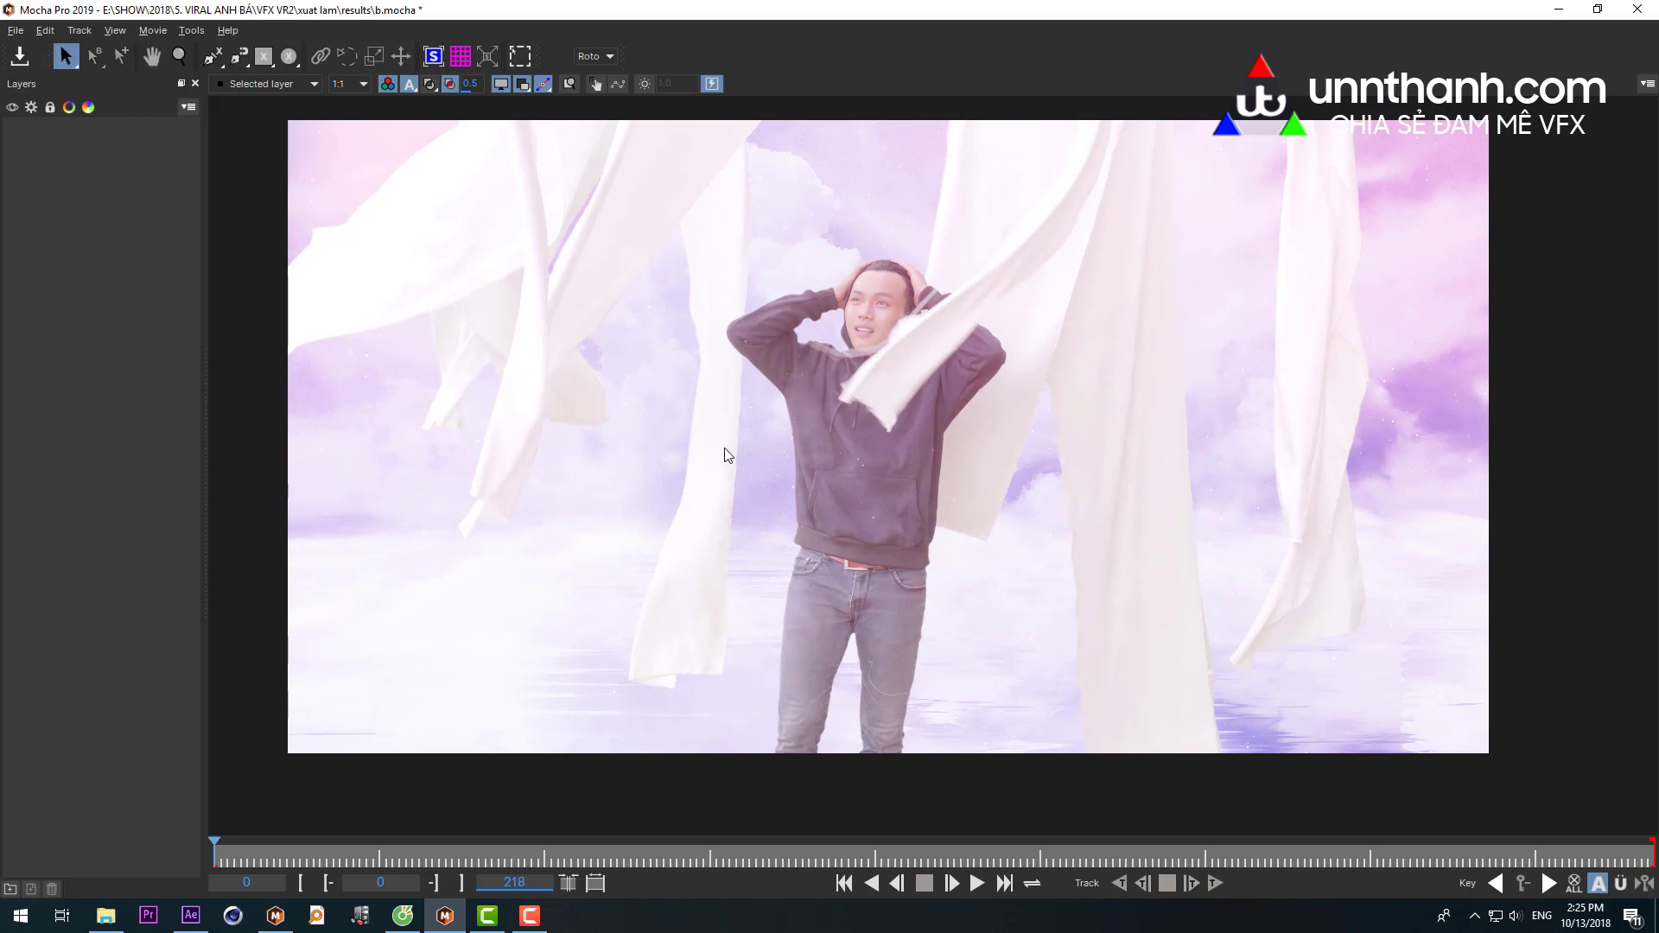
pyautogui.press('x')
pyautogui.press('s')
pyautogui.press('z')
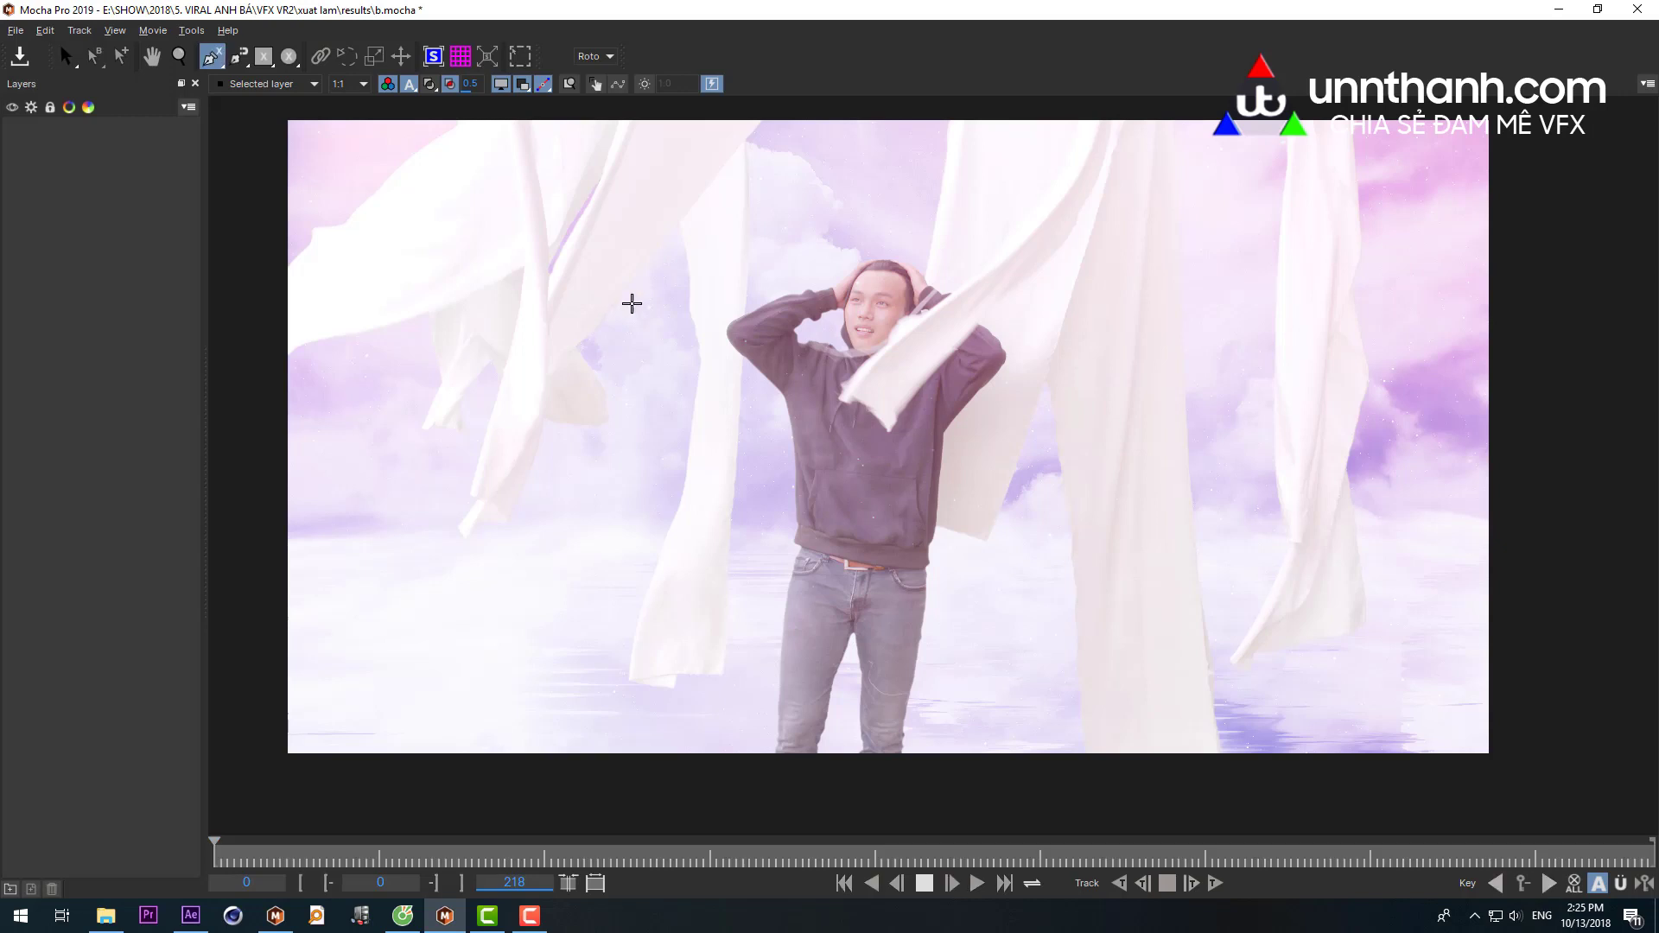
# - Draw a six-point closed spline around the man's torso and the cloth to his left
pyautogui.click(643, 304)
pyautogui.click(862, 296)
pyautogui.click(940, 334)
pyautogui.click(938, 543)
pyautogui.click(491, 587)
pyautogui.click(437, 453)
pyautogui.rightClick(432, 450)
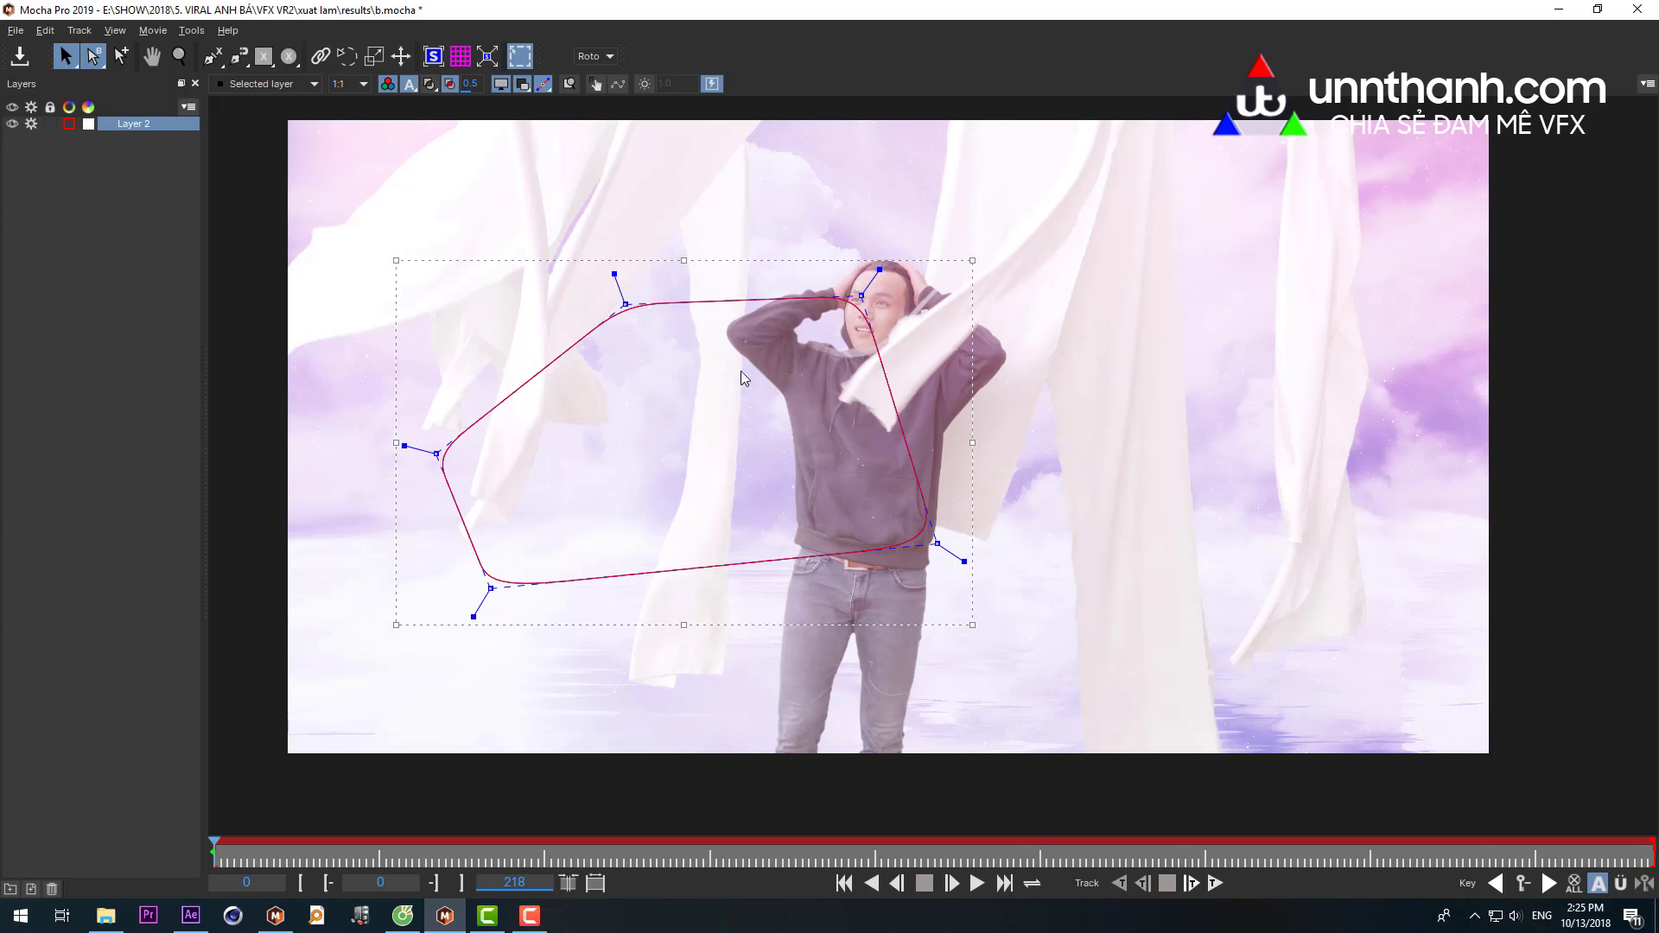
pyautogui.click(605, 57)
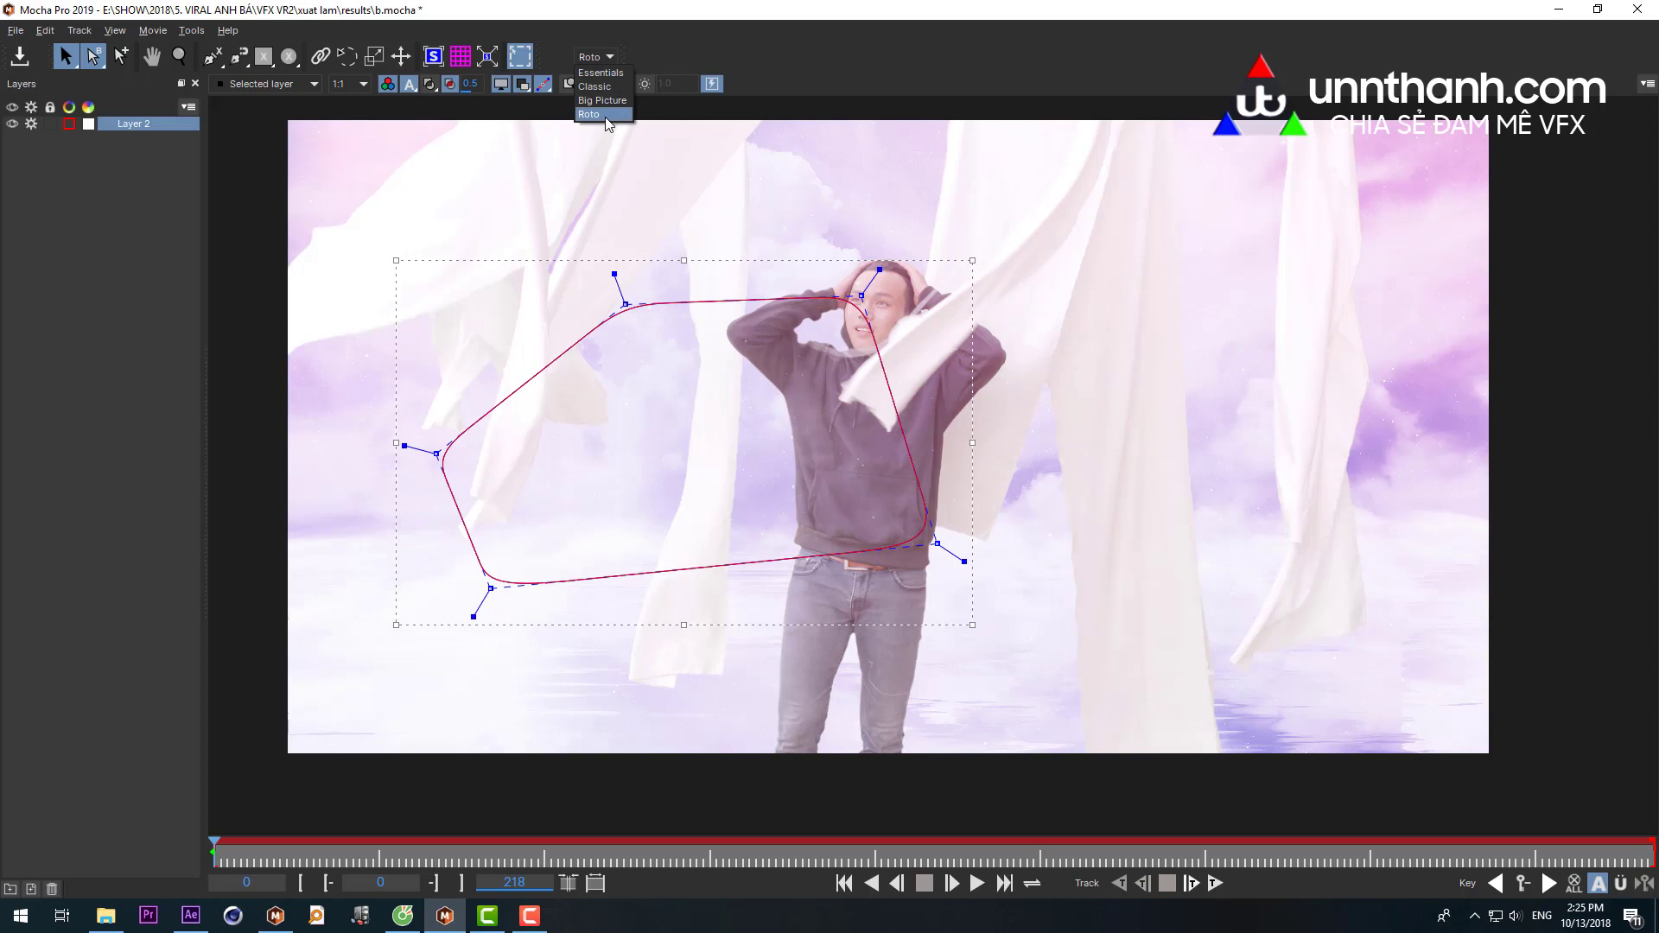
# - Try the Essentials, Classic, Big Picture and Roto workspaces, ending on Classic
pyautogui.click(600, 74)
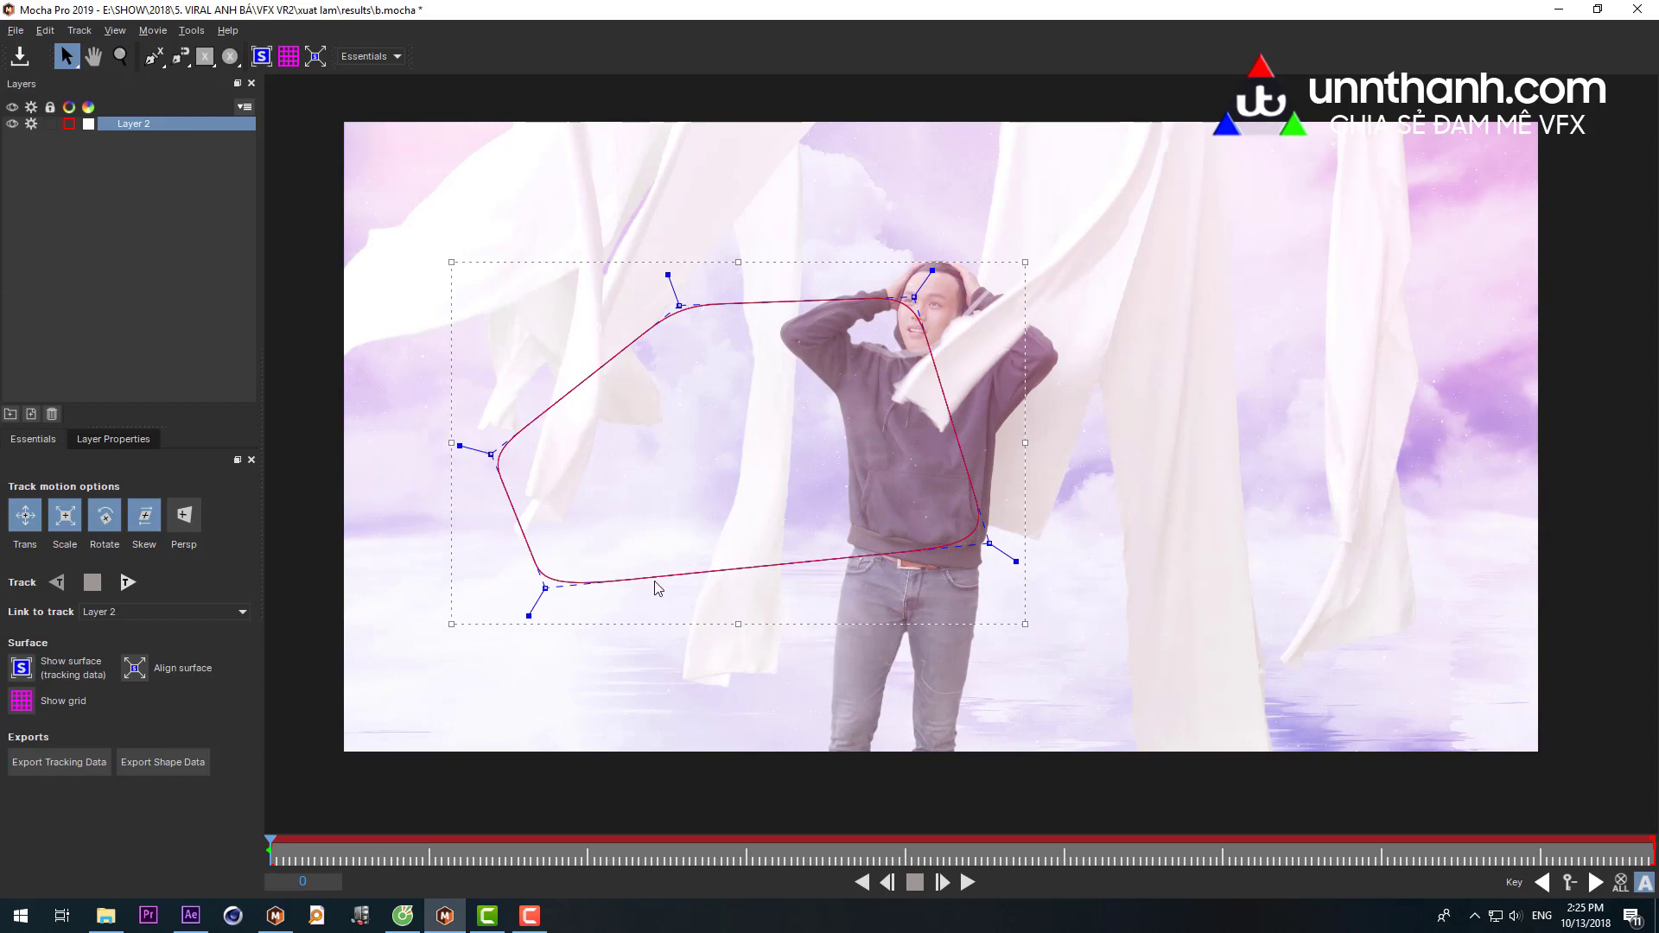
pyautogui.click(386, 54)
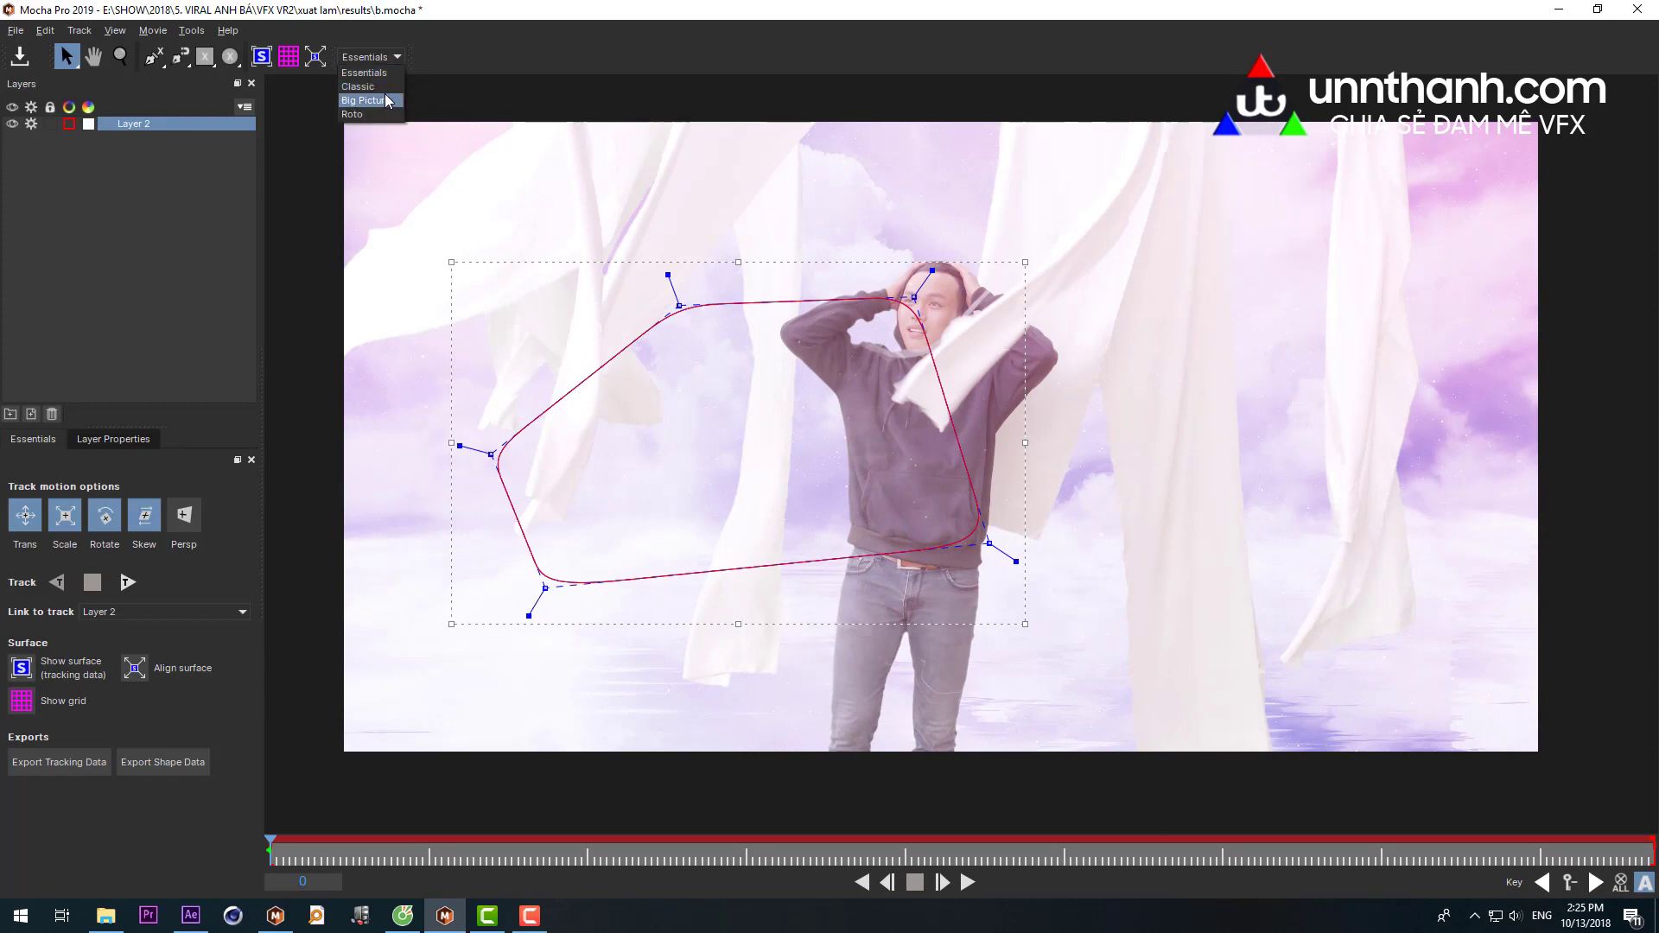
pyautogui.click(386, 91)
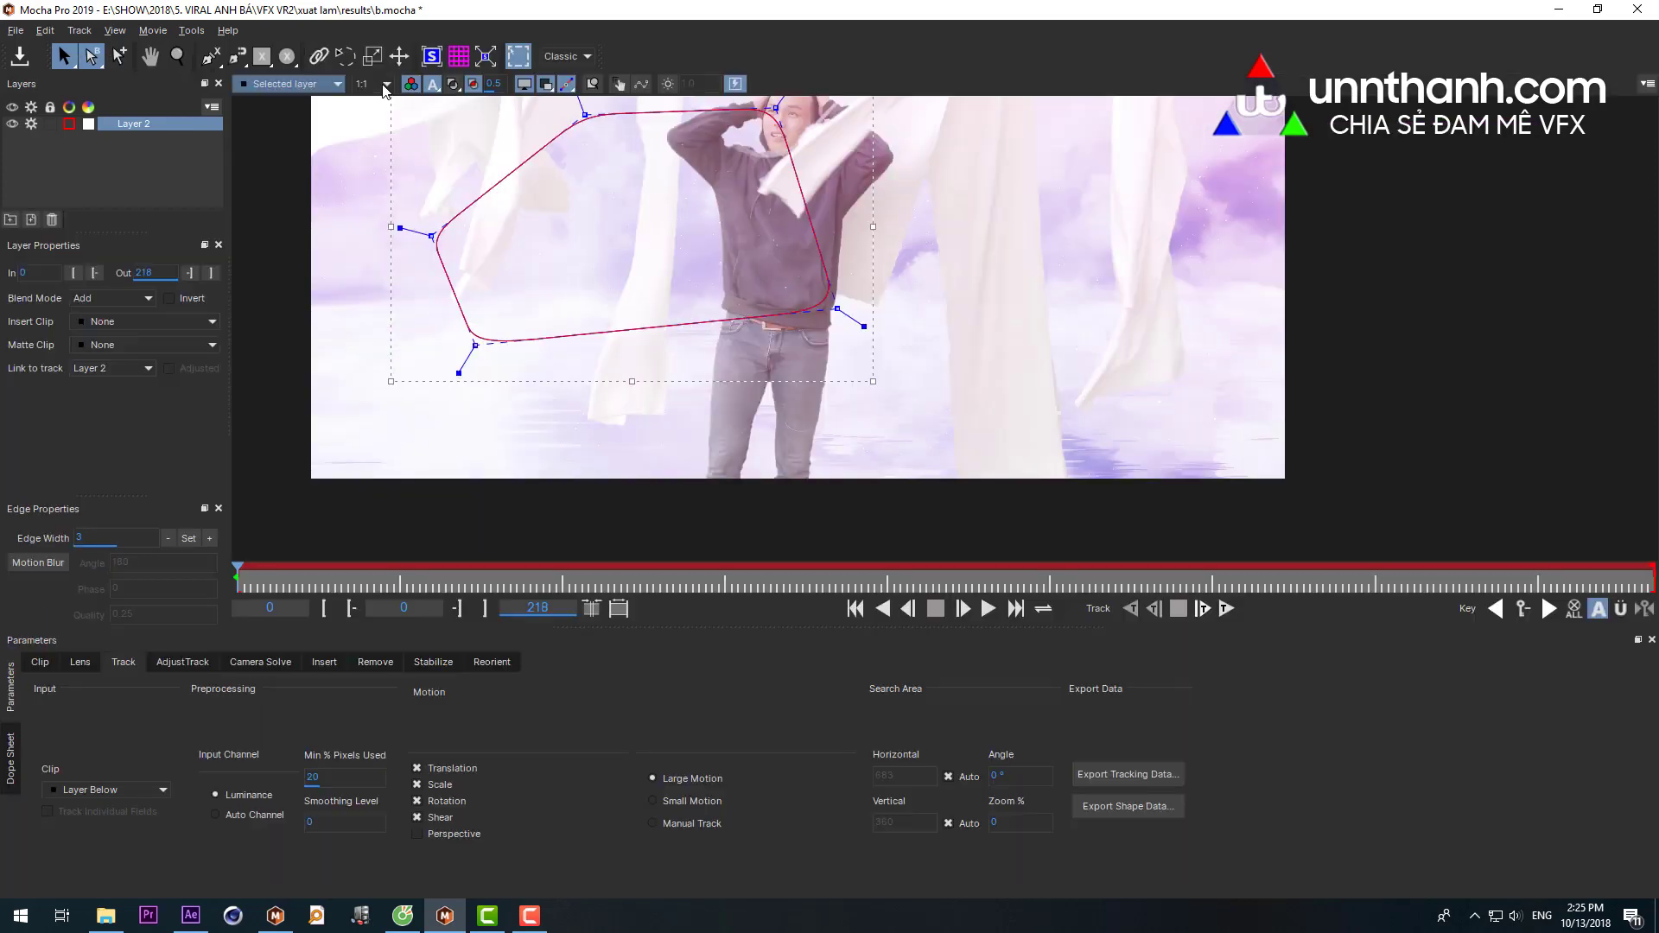
pyautogui.click(572, 57)
pyautogui.click(568, 101)
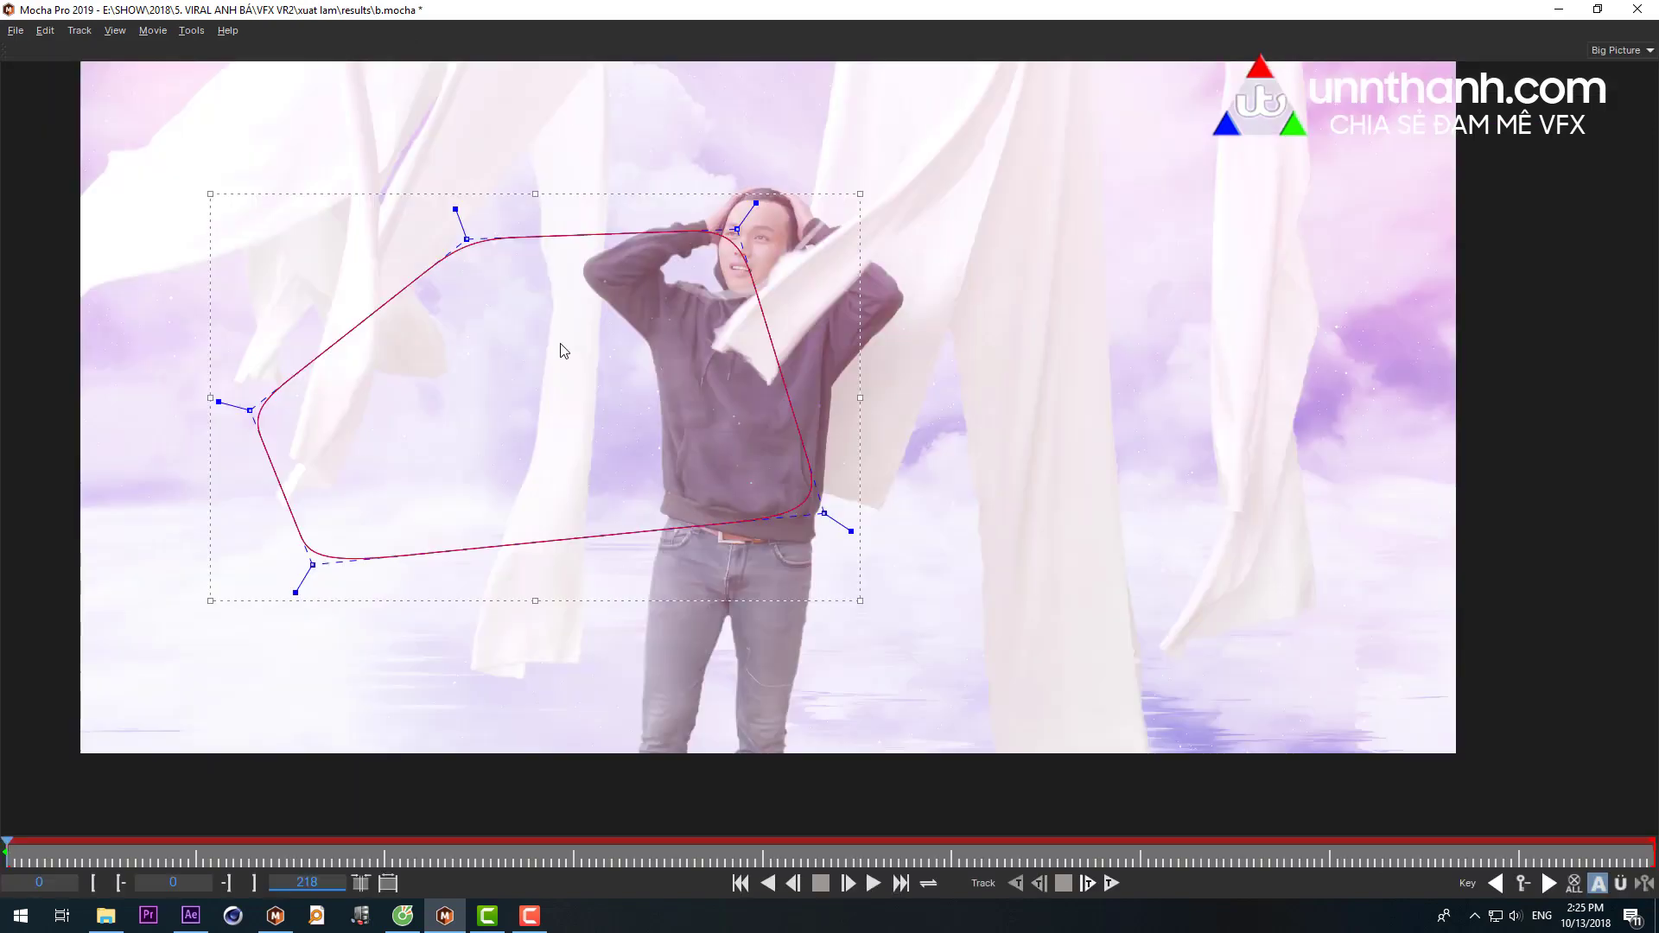
pyautogui.click(1620, 50)
pyautogui.click(1615, 112)
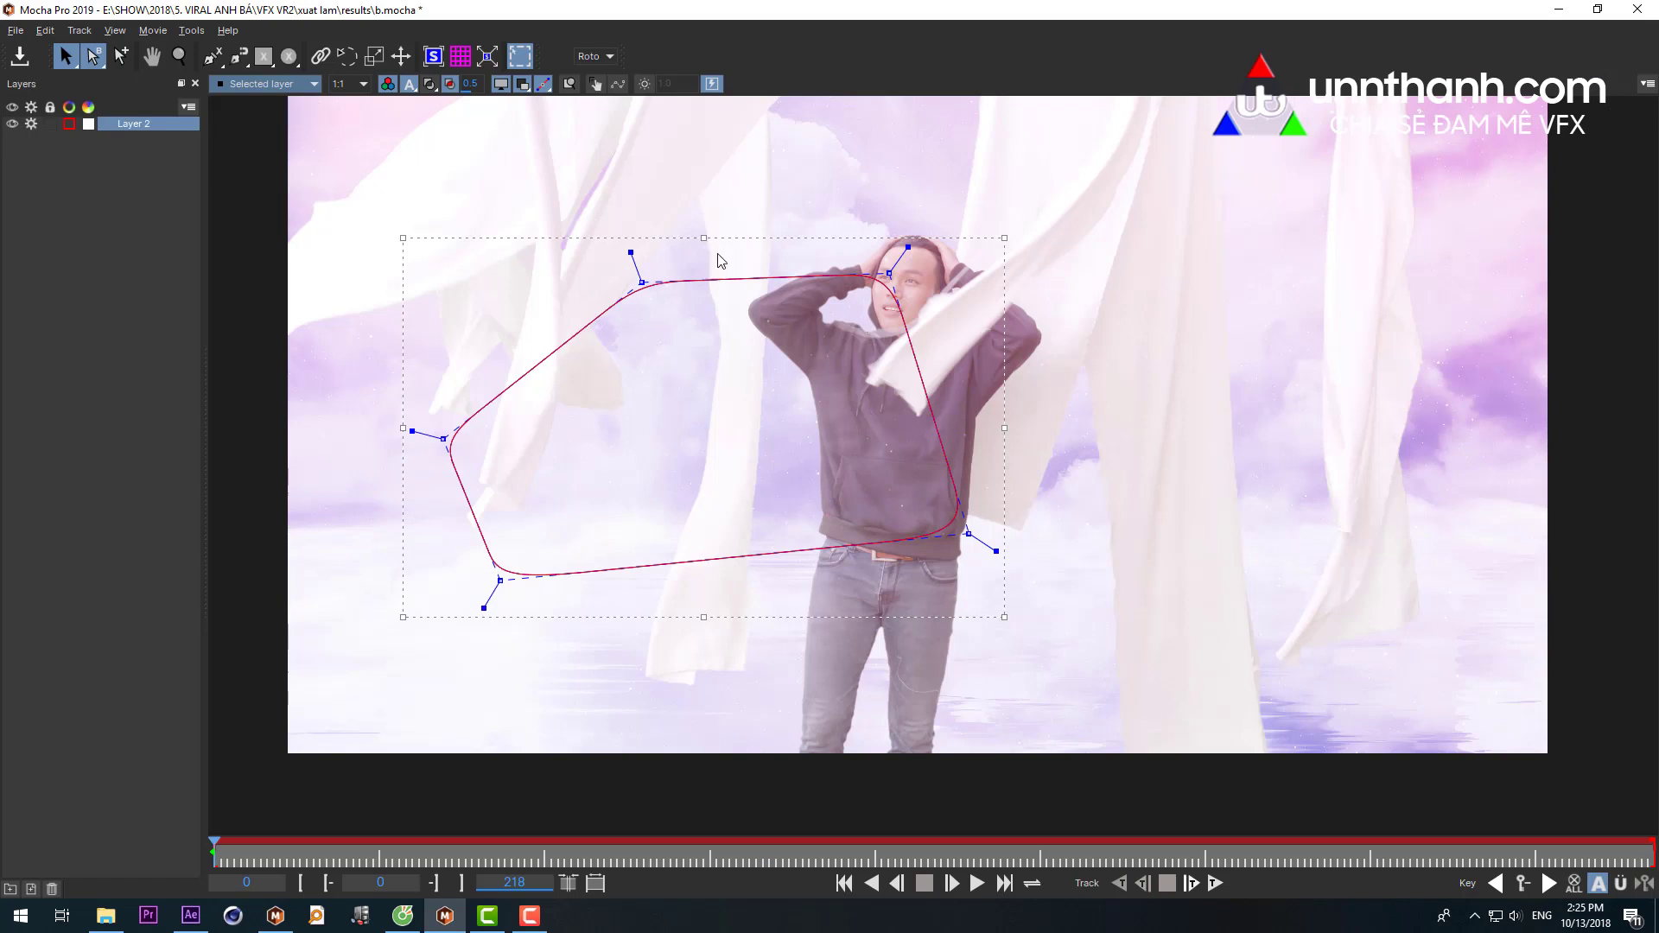
pyautogui.click(601, 57)
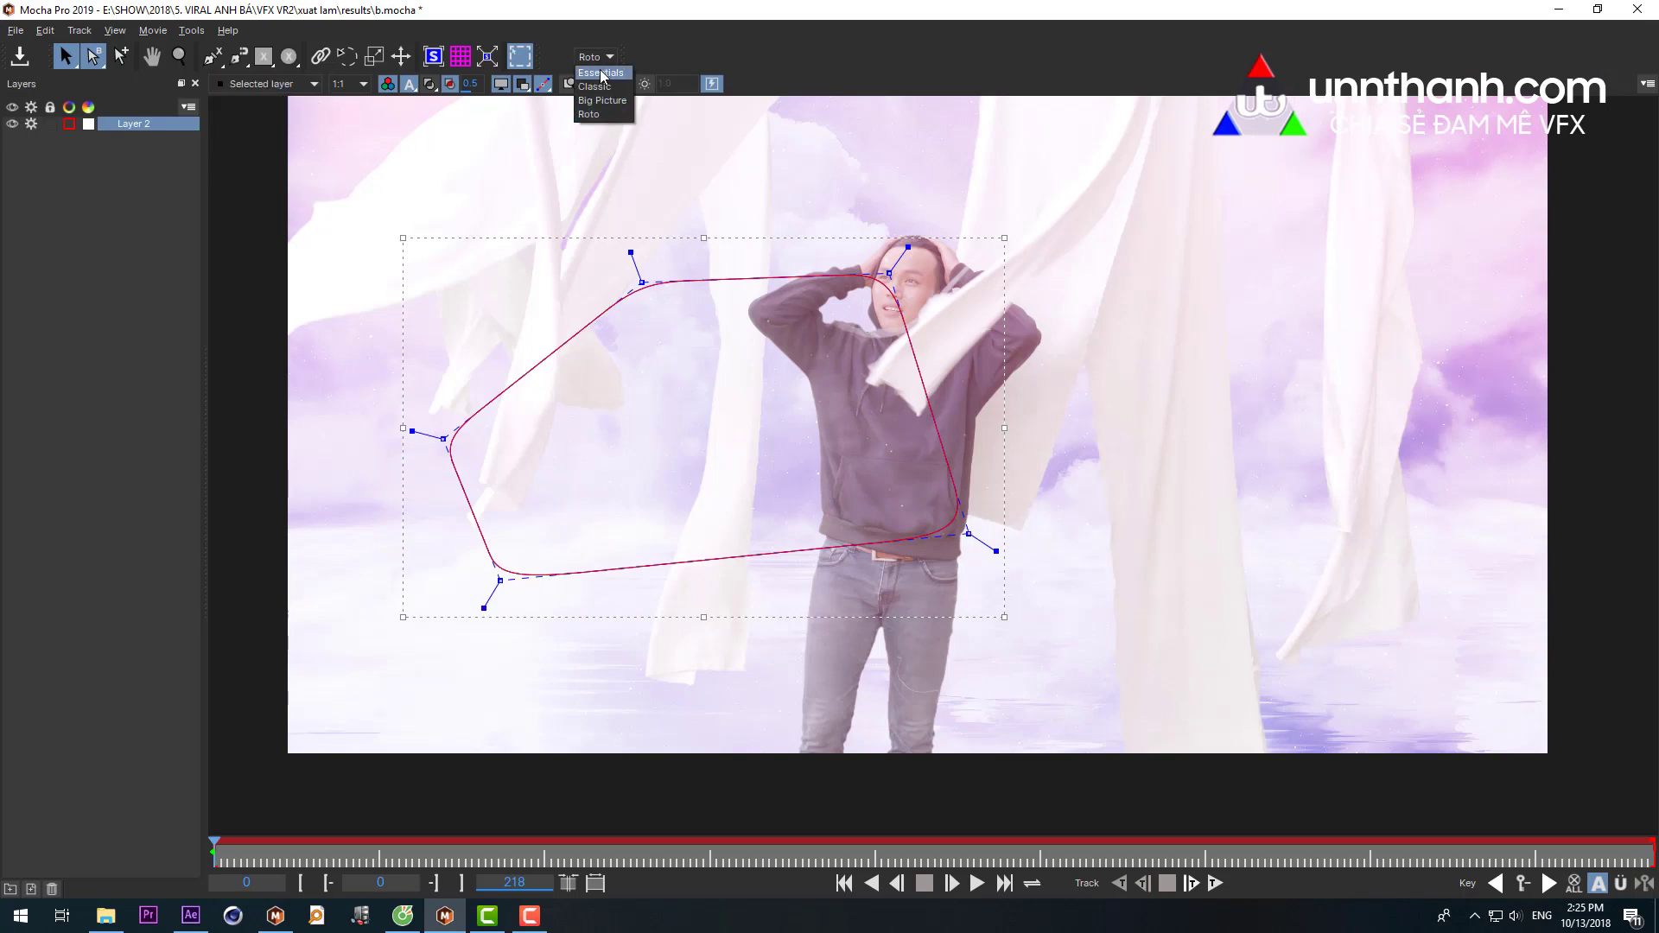
pyautogui.click(596, 87)
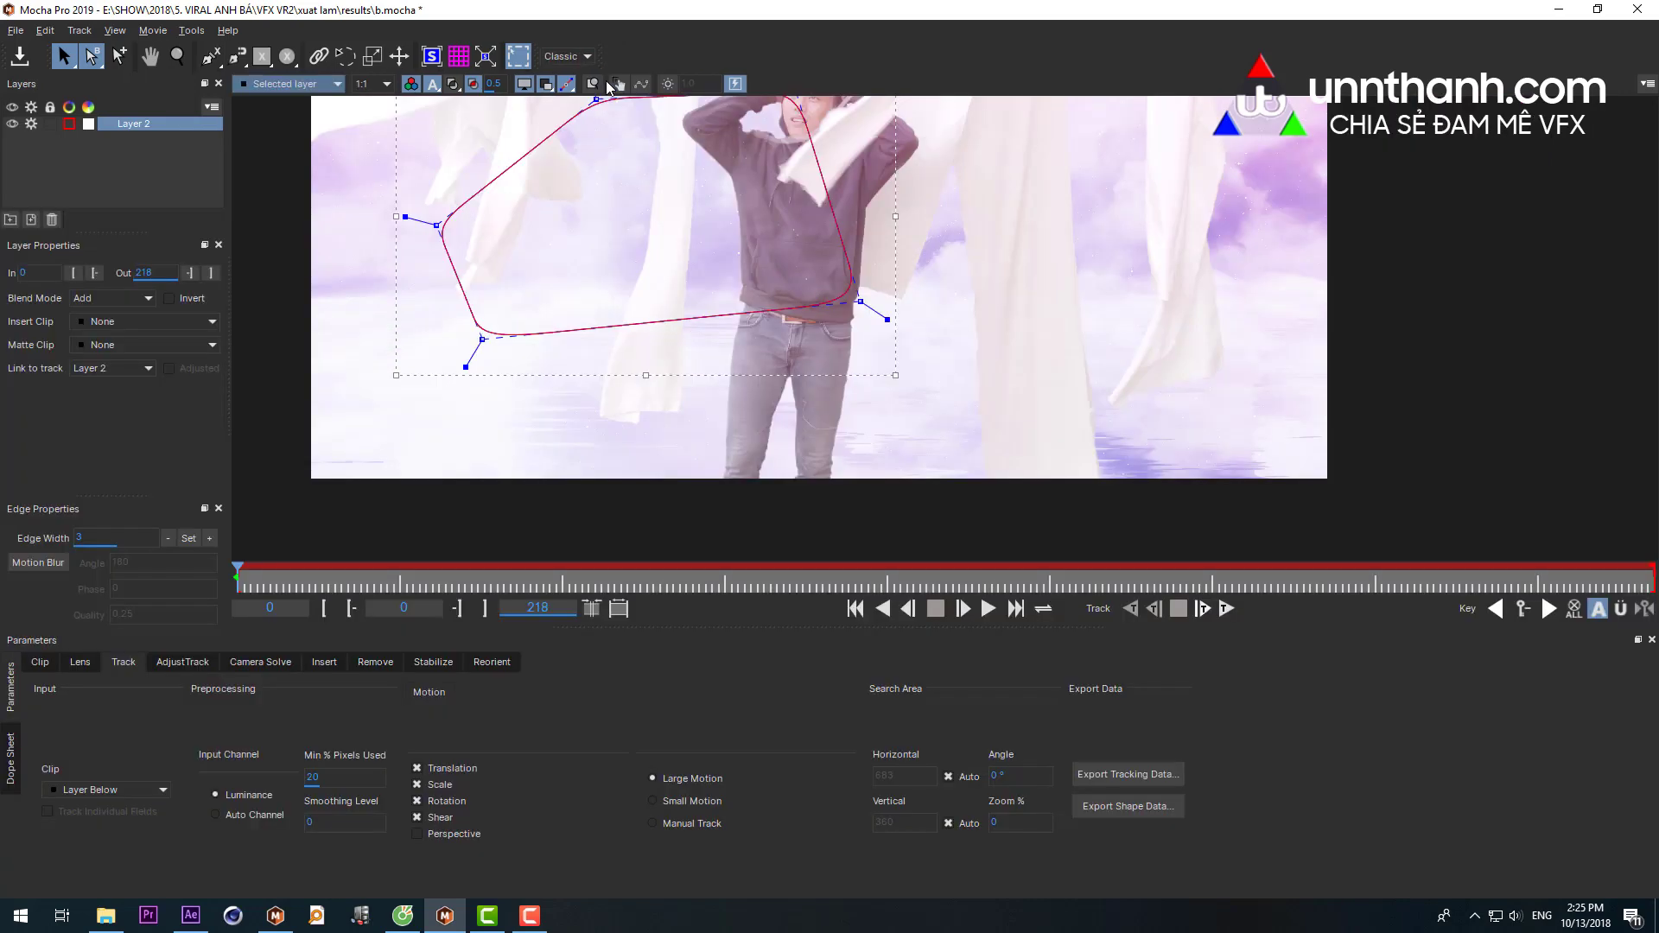
# - Compare the Classic layout against mocha Pro 5.6, panning the clip view
pyautogui.hotkey('alt', 'Tab')
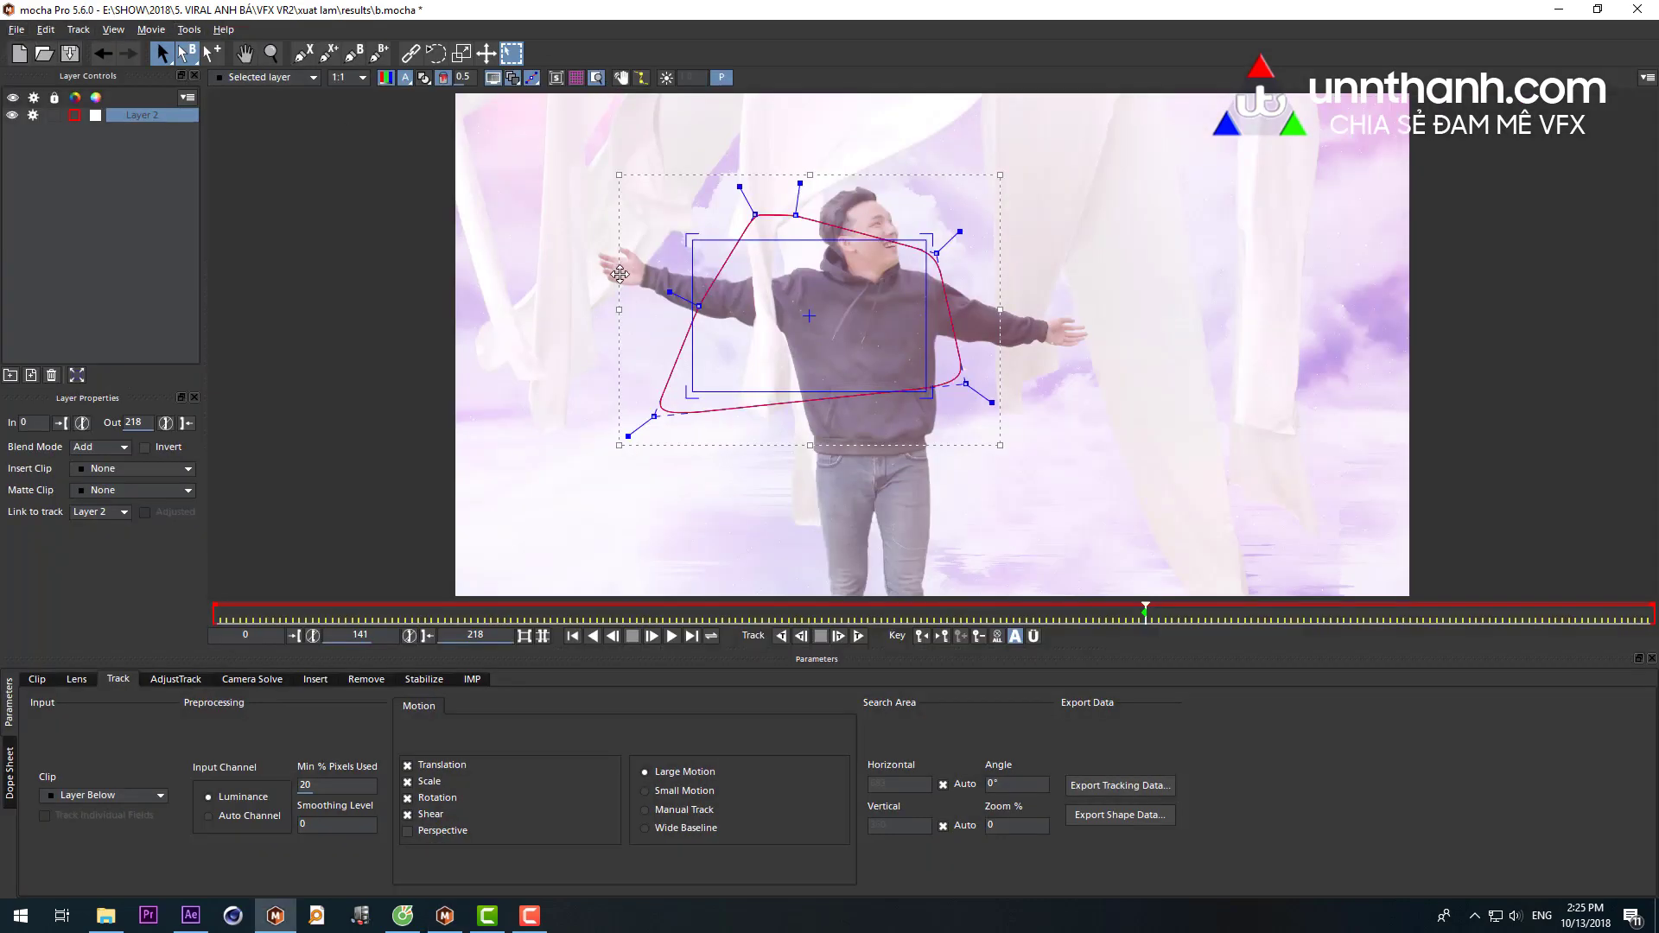
pyautogui.hotkey('alt', 'Tab')
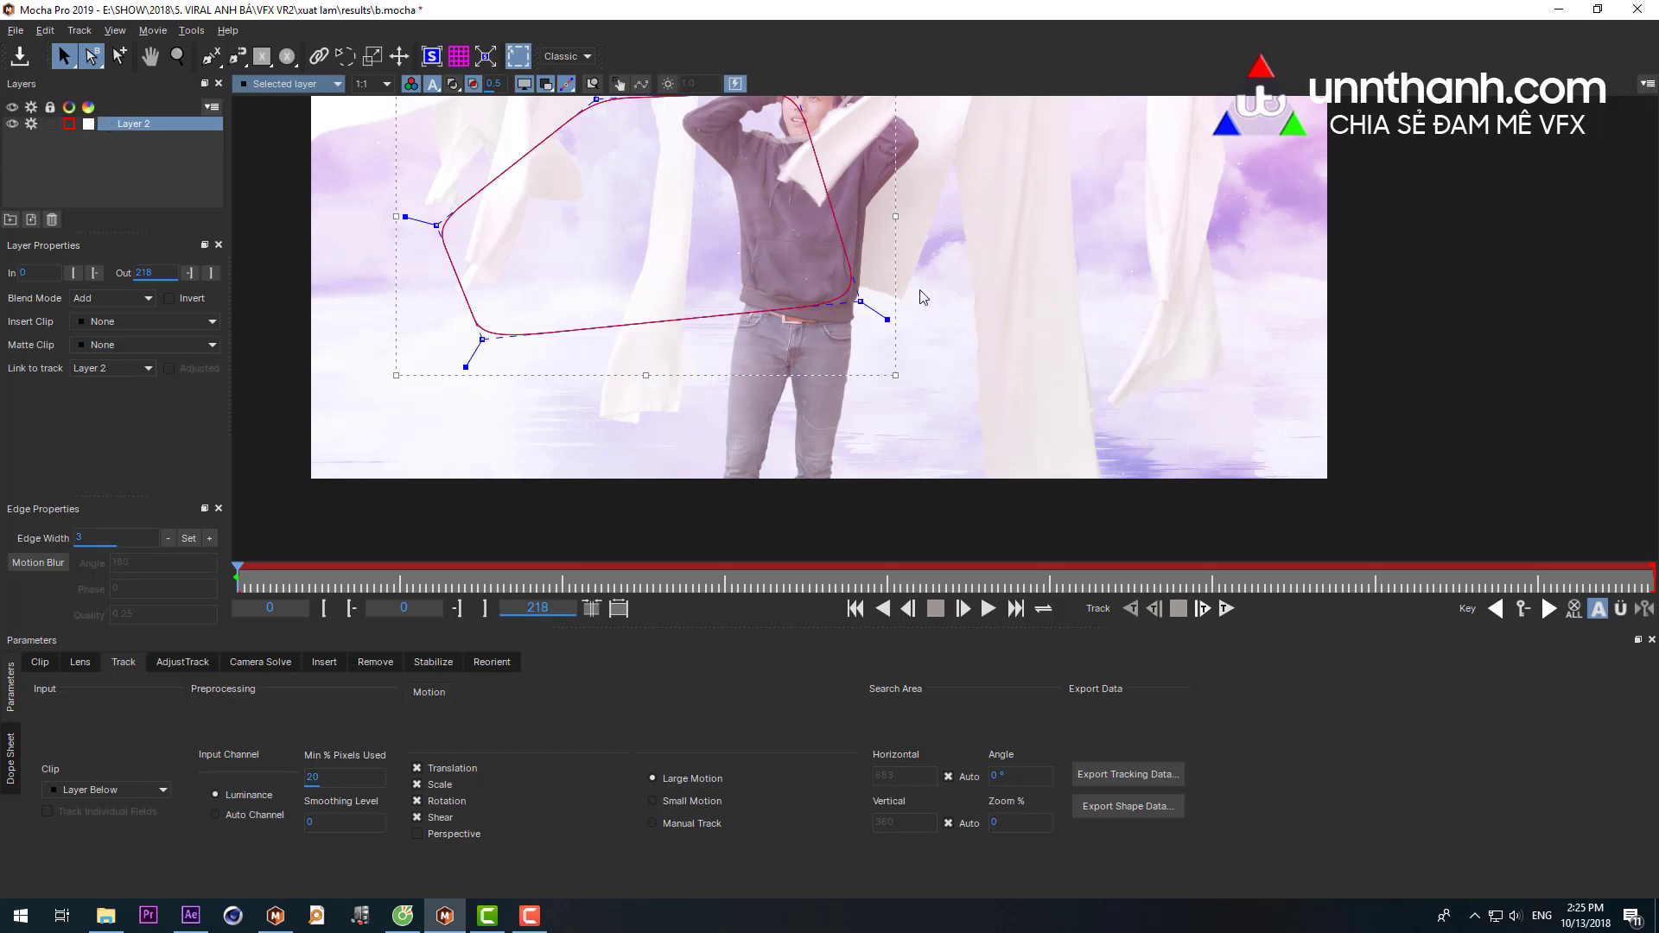
pyautogui.moveTo(1007, 277); pyautogui.dragTo(1115, 411)
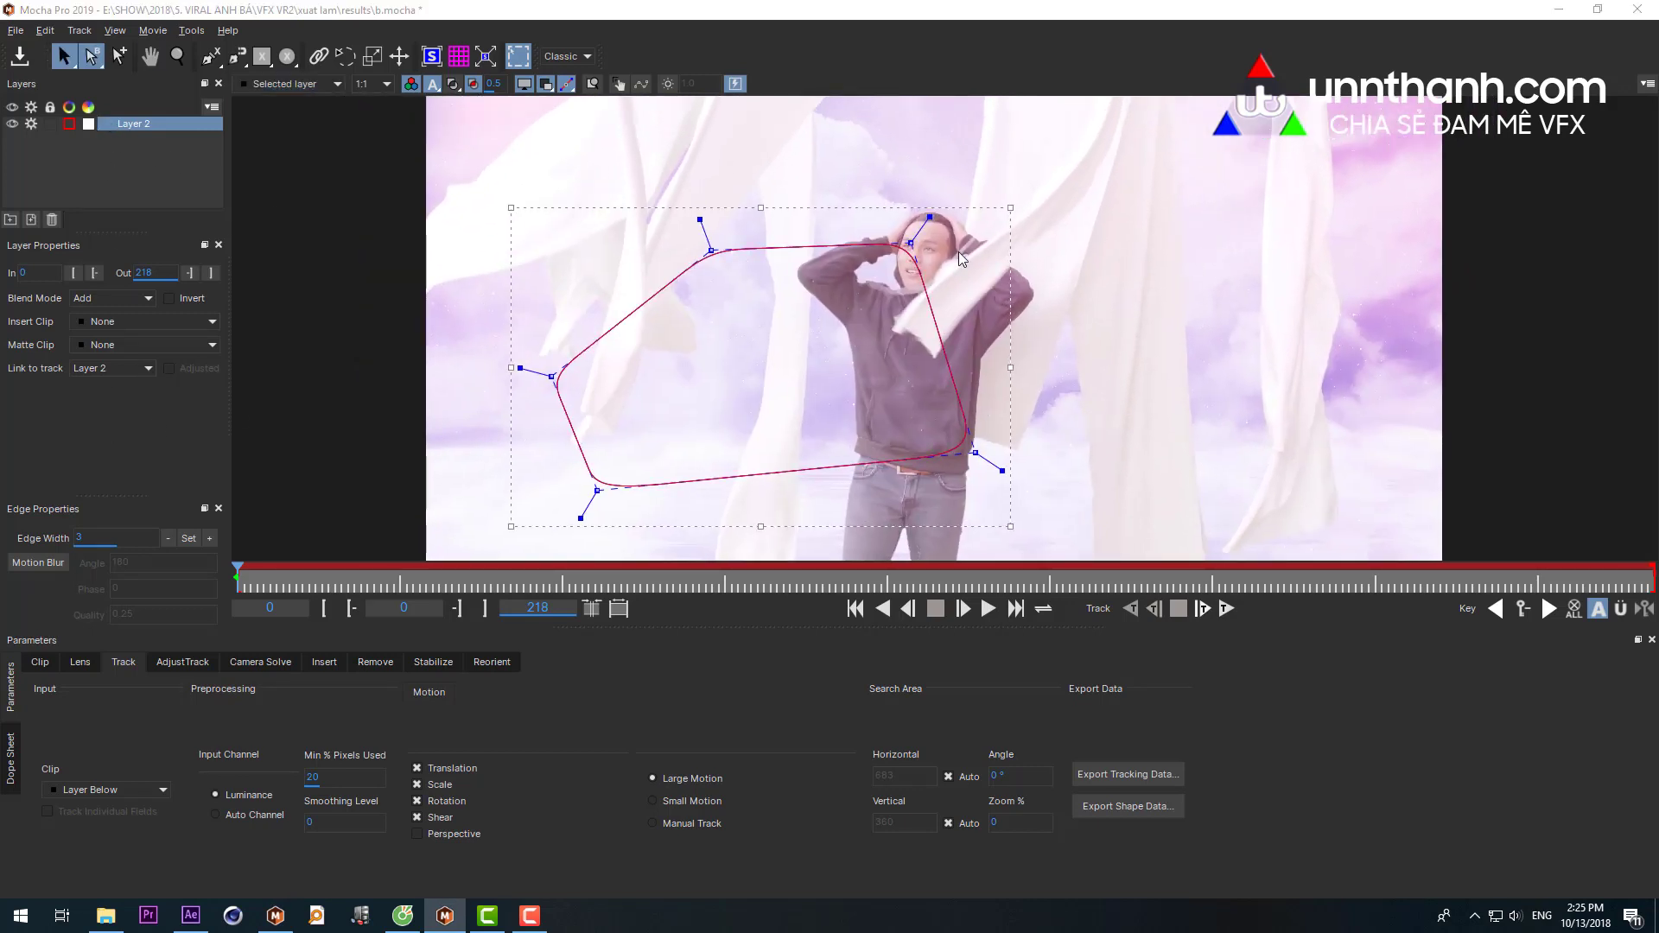
pyautogui.hotkey('alt', 'Tab')
pyautogui.hotkey('alt', 'Tab')
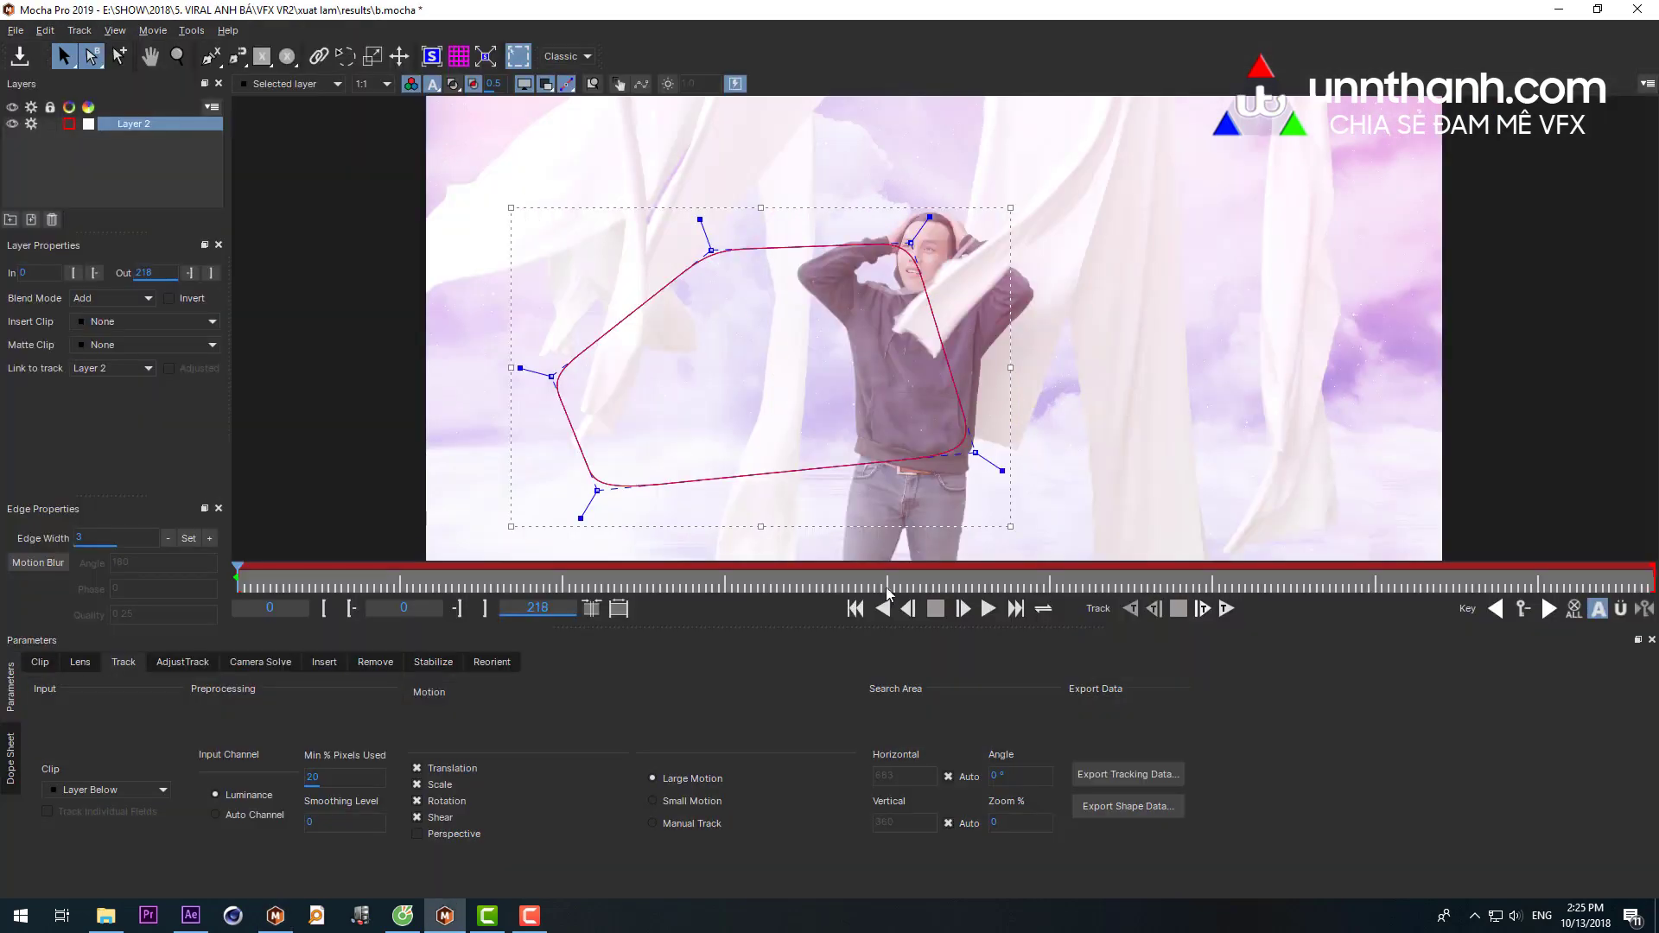
pyautogui.click(567, 58)
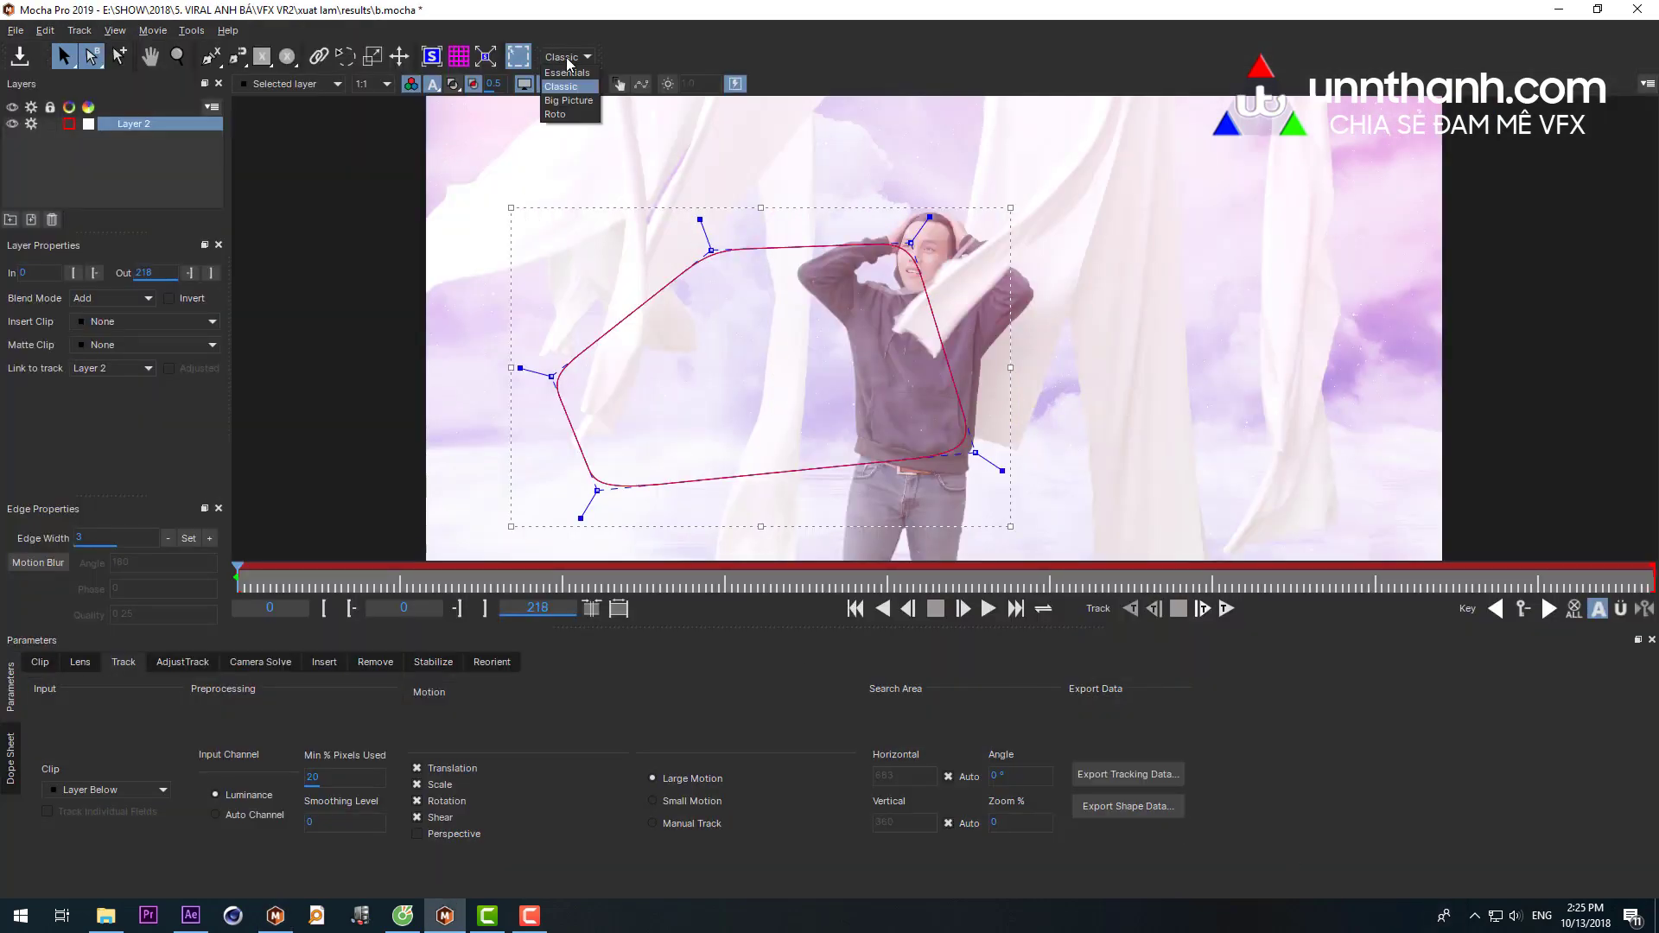
pyautogui.hotkey('alt', 'Tab')
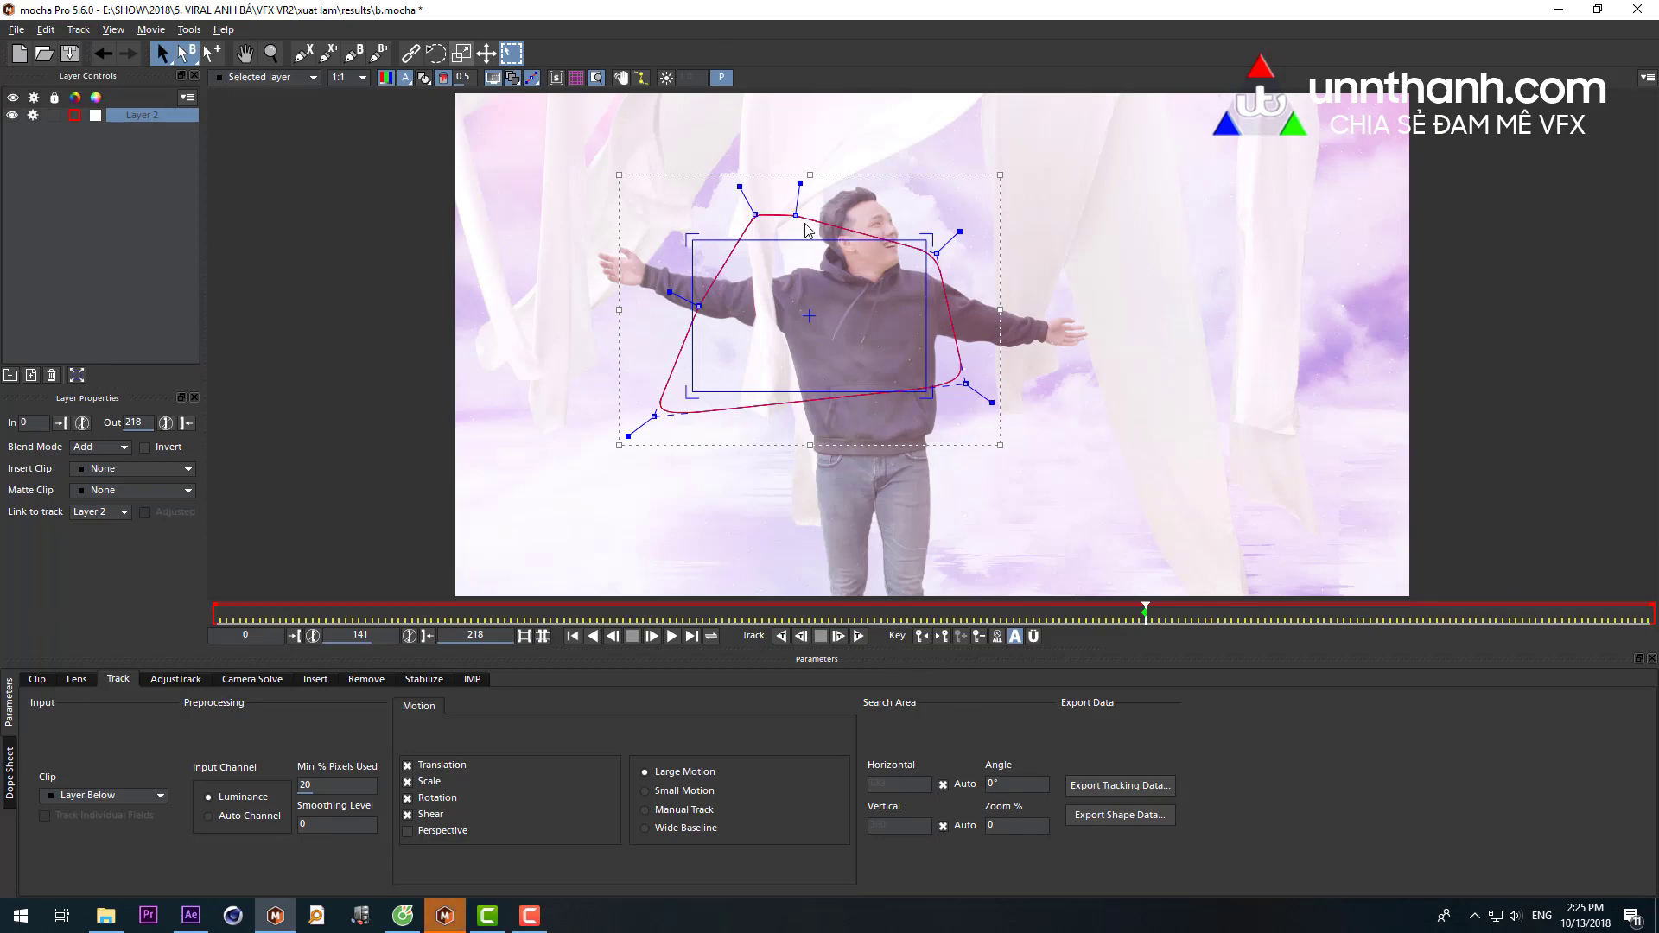
# - Hide the Parameters panel to enlarge the viewer, then restore it via View > Parameters
pyautogui.click(1651, 659)
pyautogui.moveTo(1165, 564); pyautogui.dragTo(948, 493)
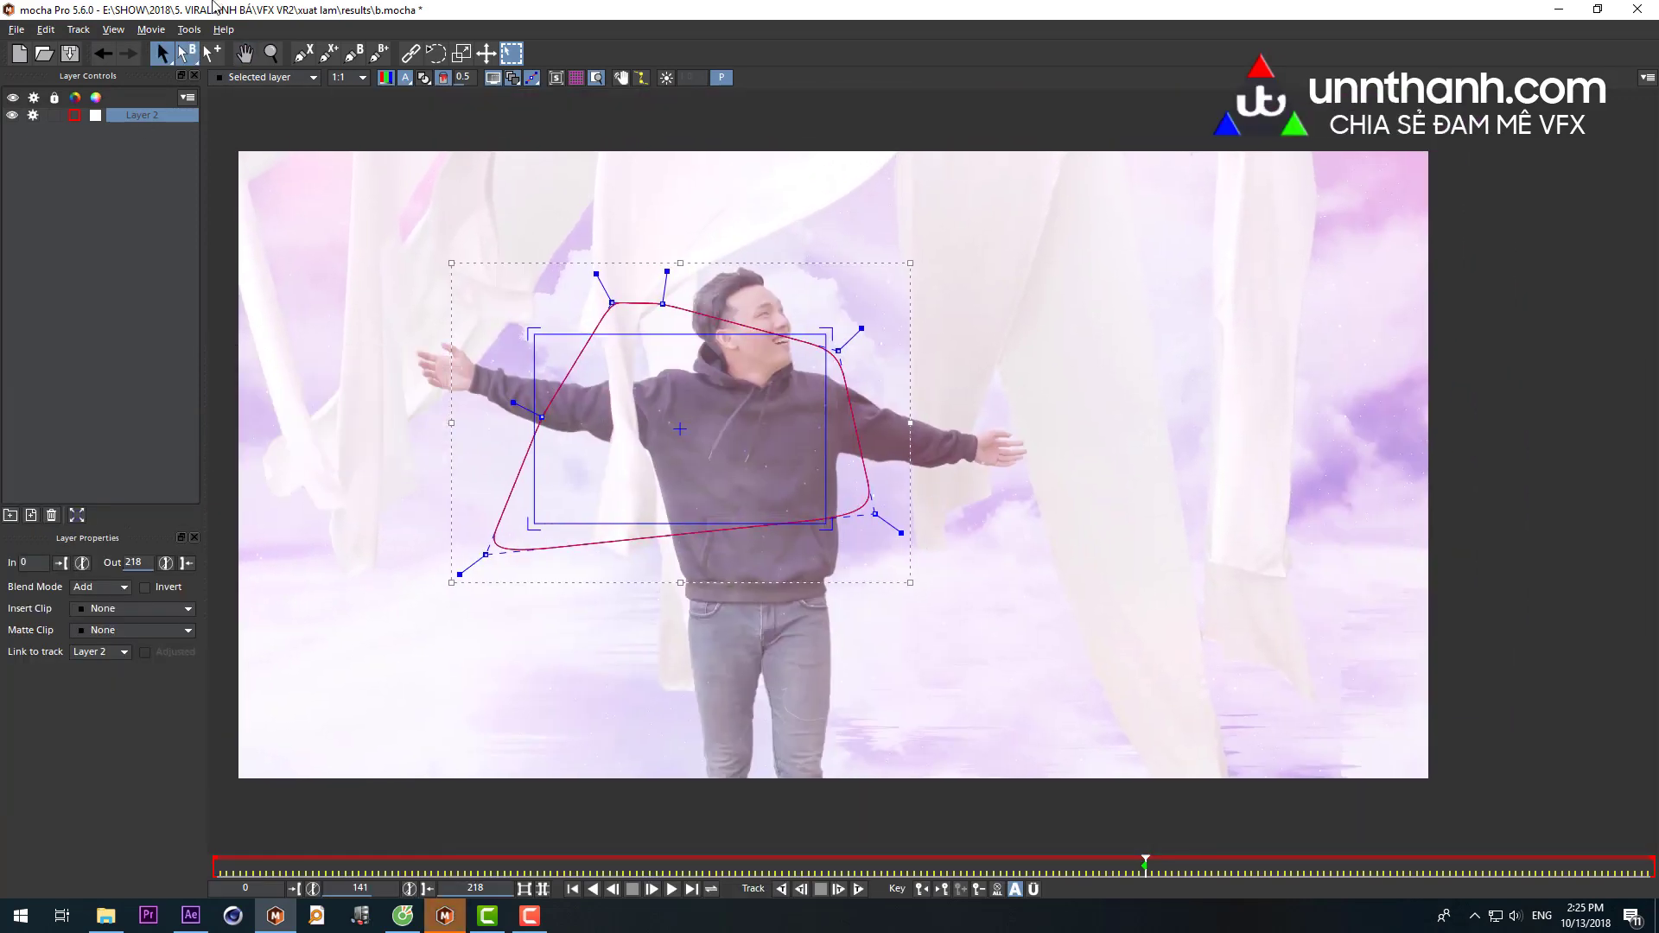
pyautogui.click(104, 33)
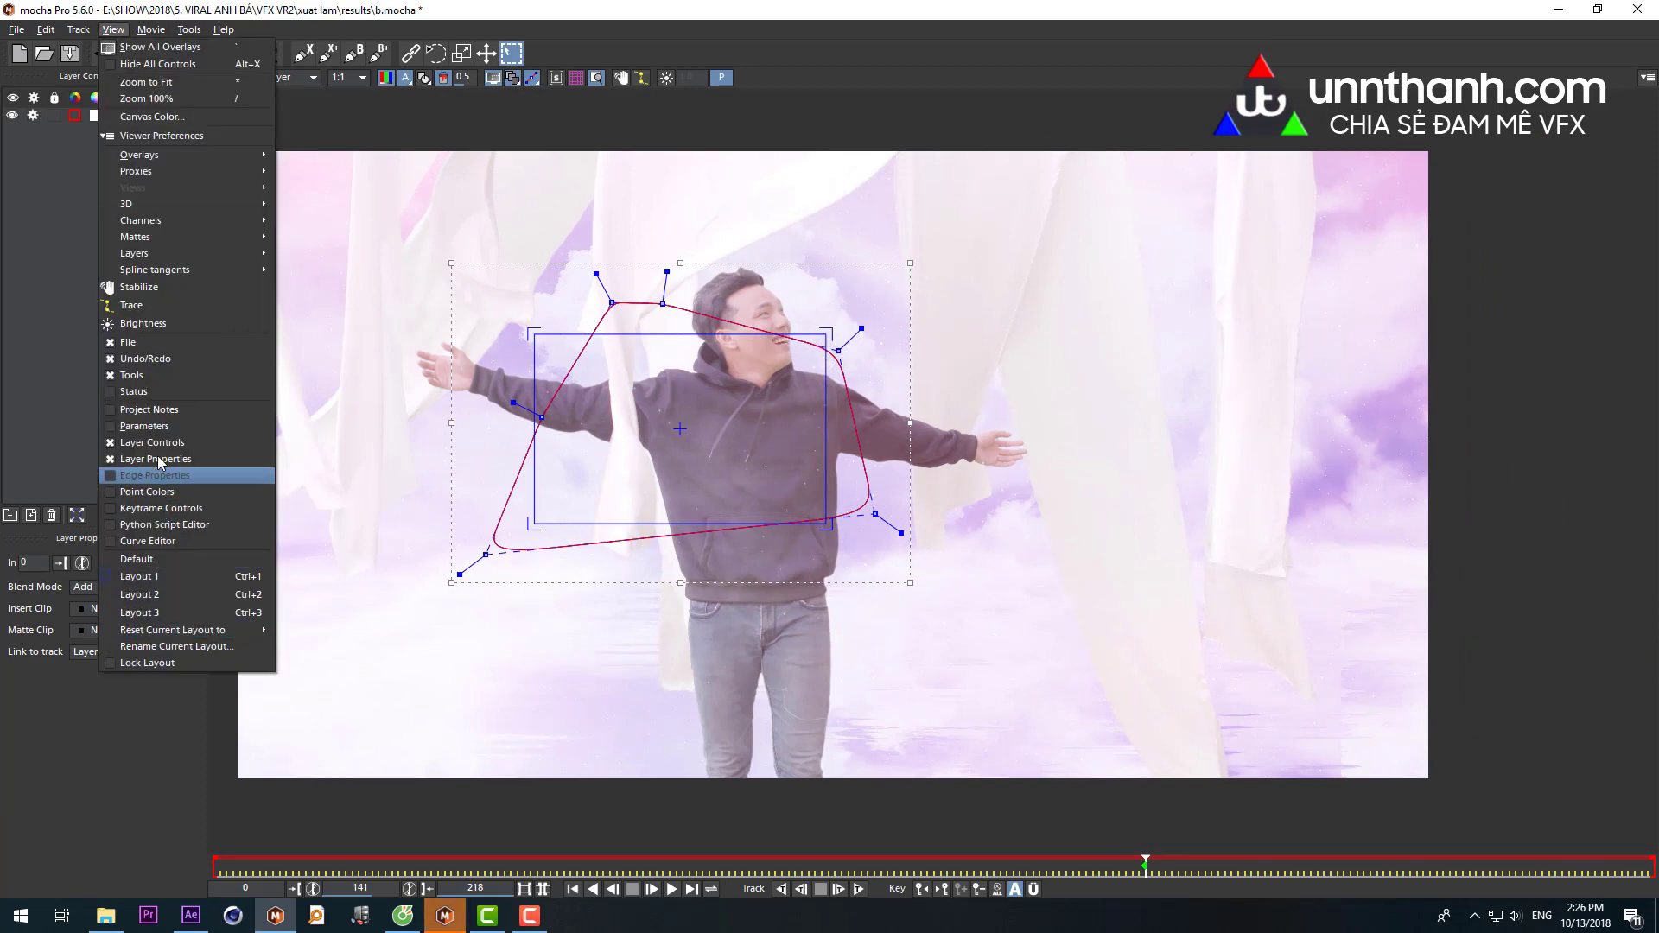
pyautogui.click(154, 427)
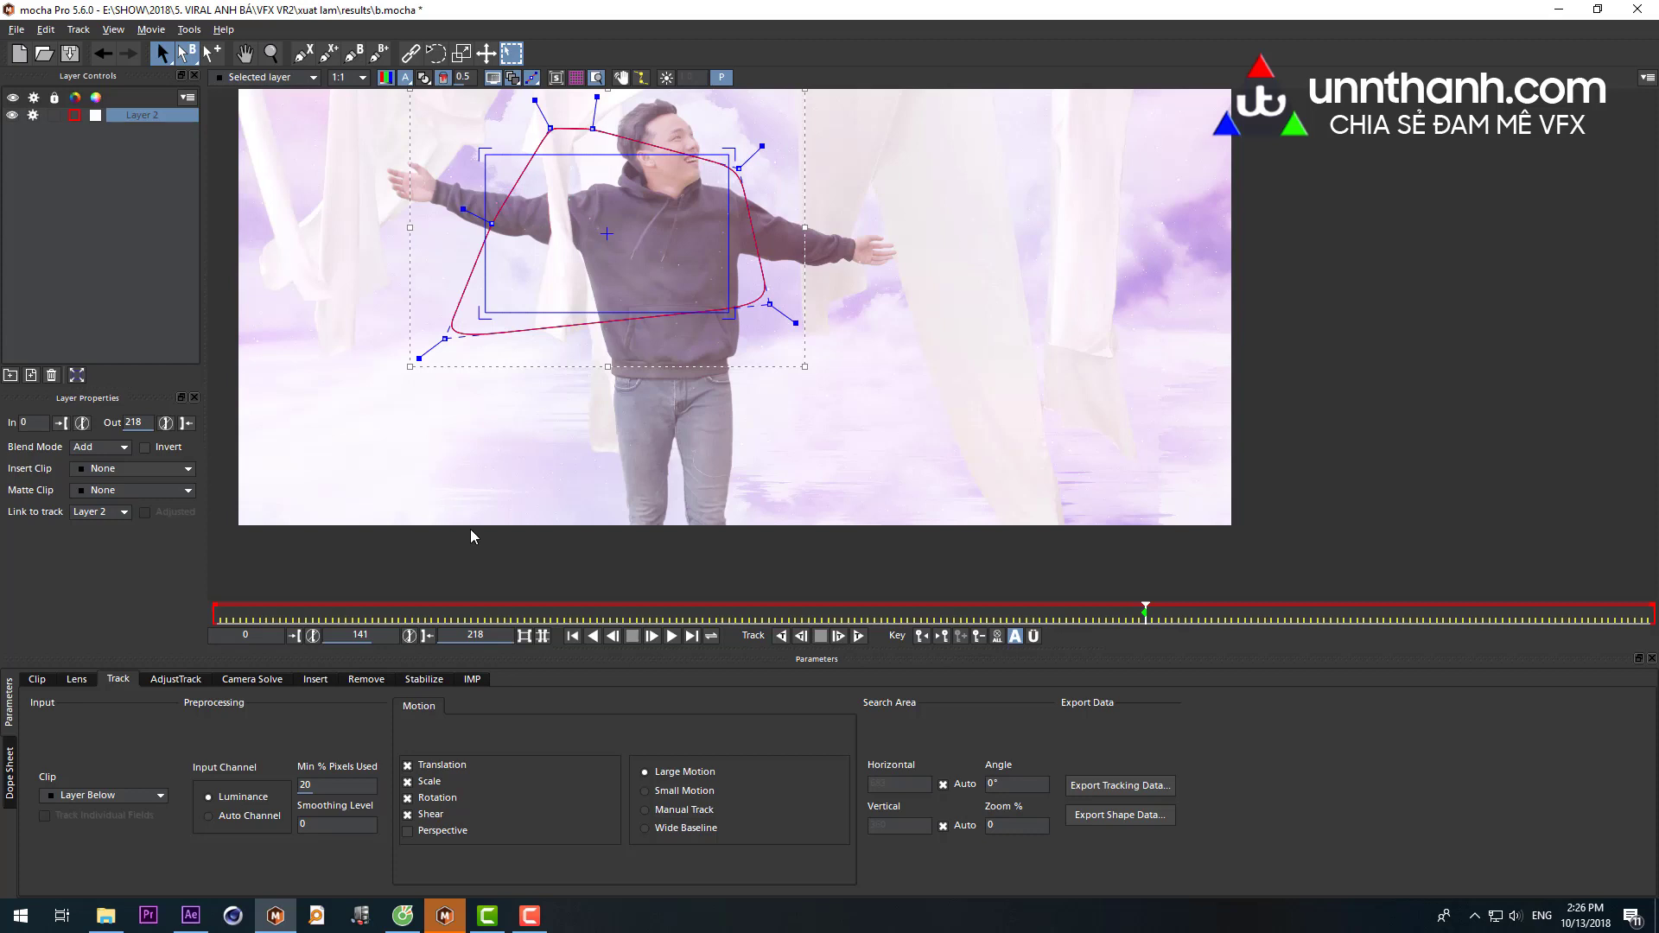
pyautogui.hotkey('alt', 'Tab')
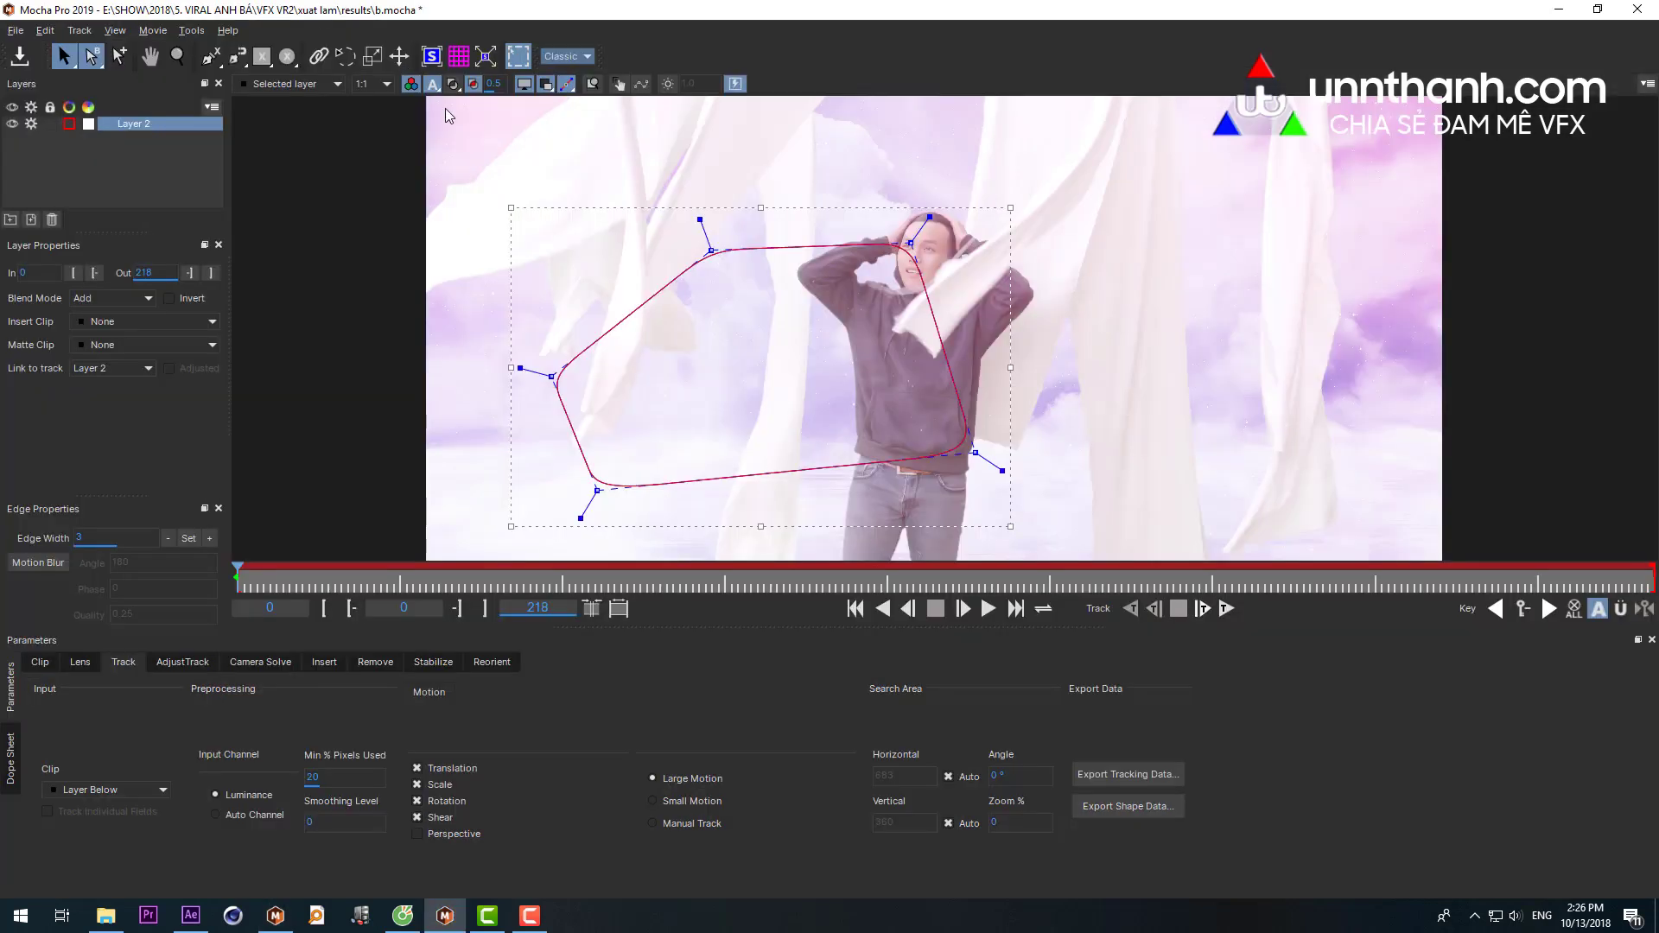
# - Cycle through the Roto, Big Picture and Classic workspaces to Essentials, panning the frame
pyautogui.click(574, 59)
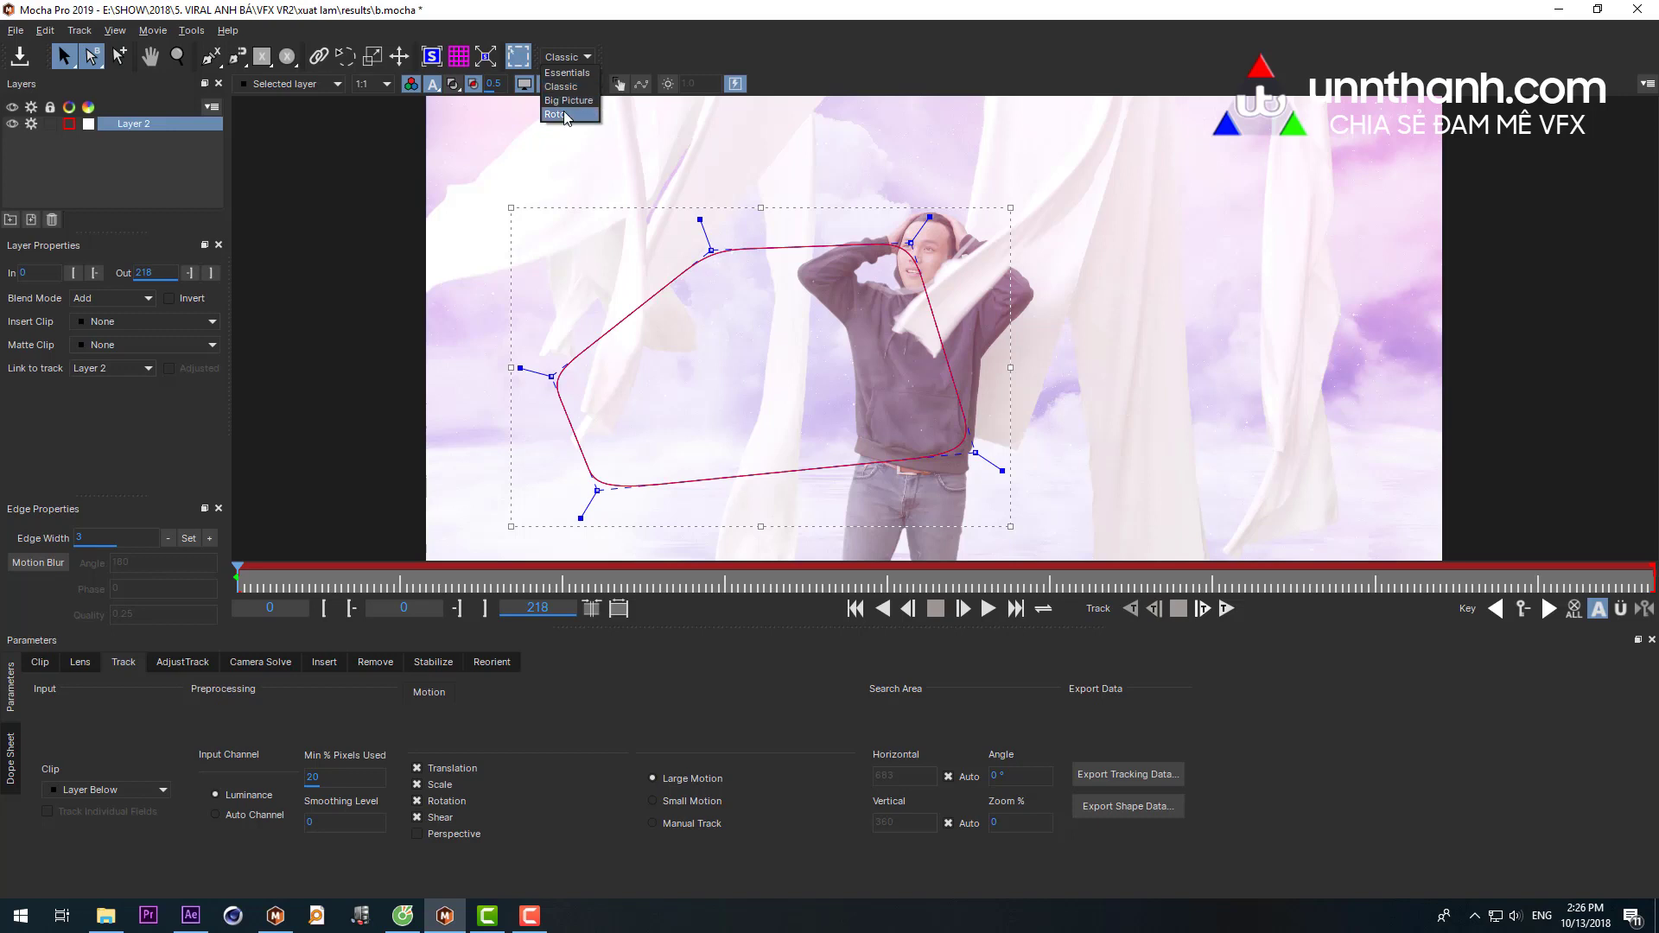
pyautogui.click(563, 110)
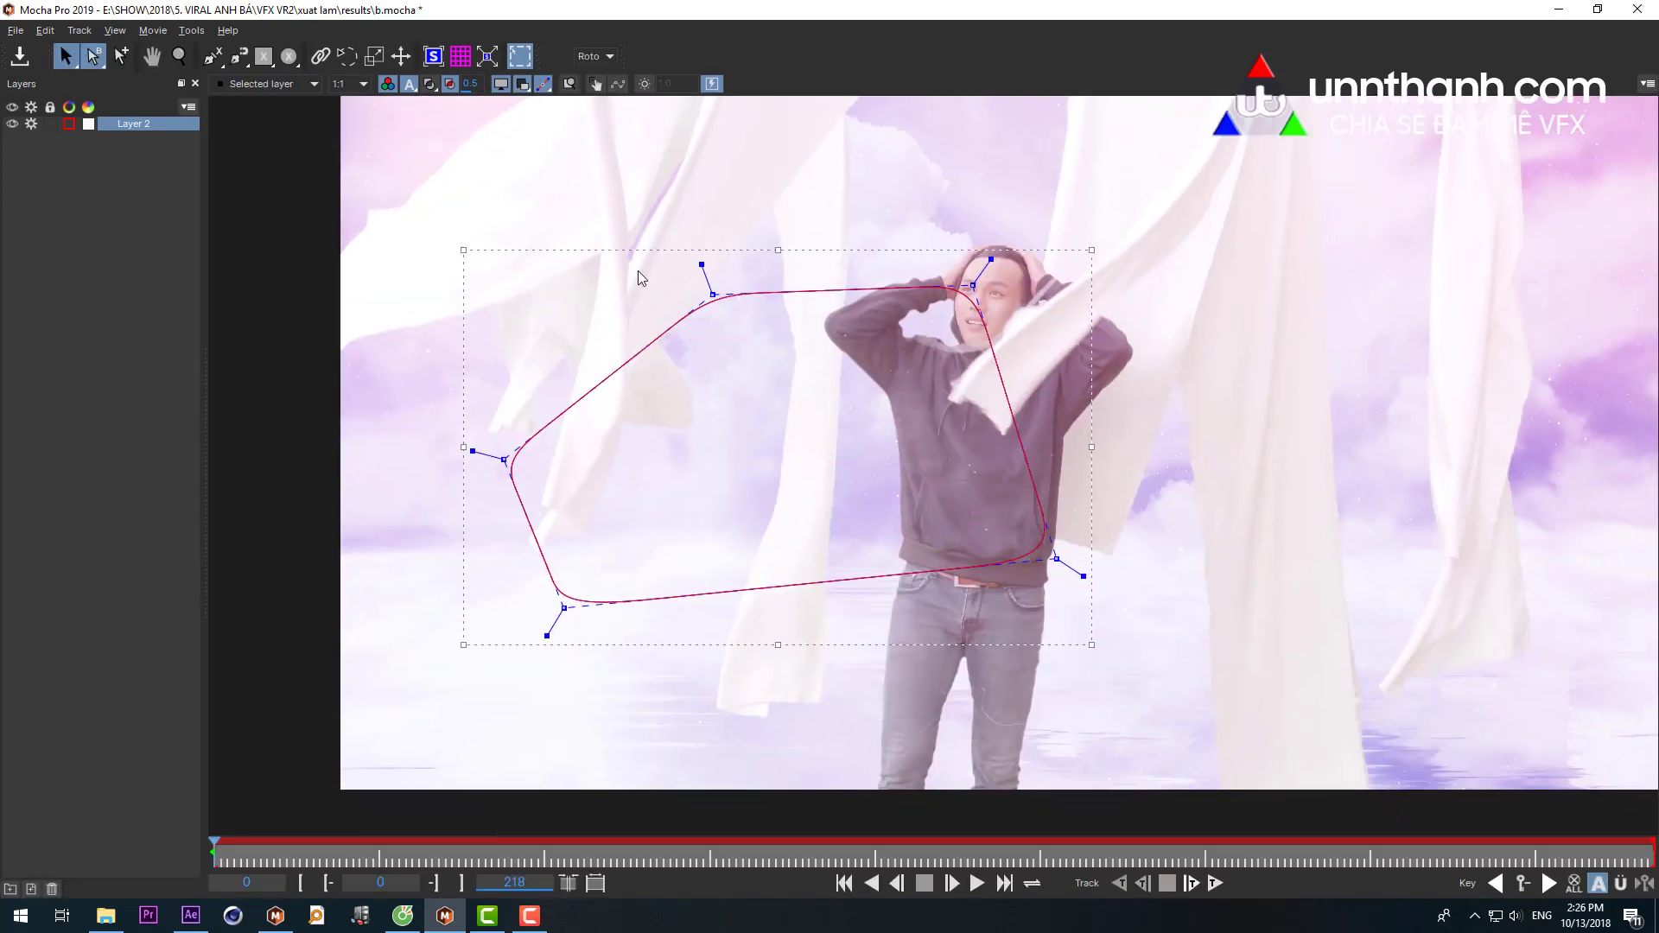
pyautogui.click(595, 57)
pyautogui.click(603, 100)
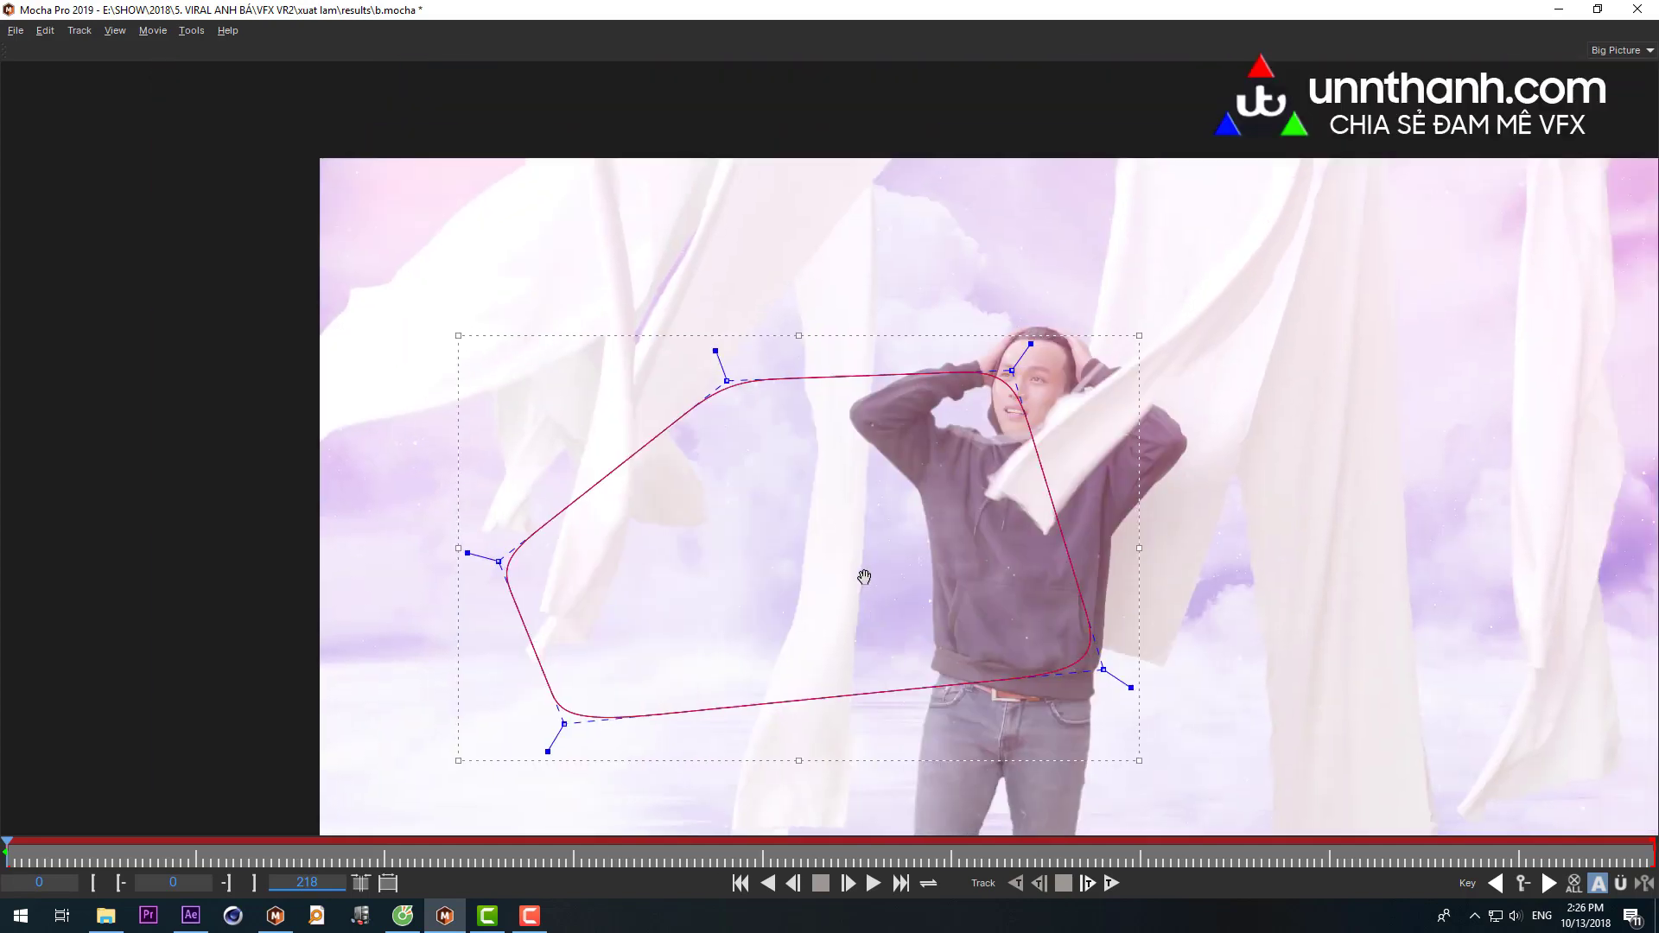
pyautogui.moveTo(864, 577); pyautogui.dragTo(622, 487)
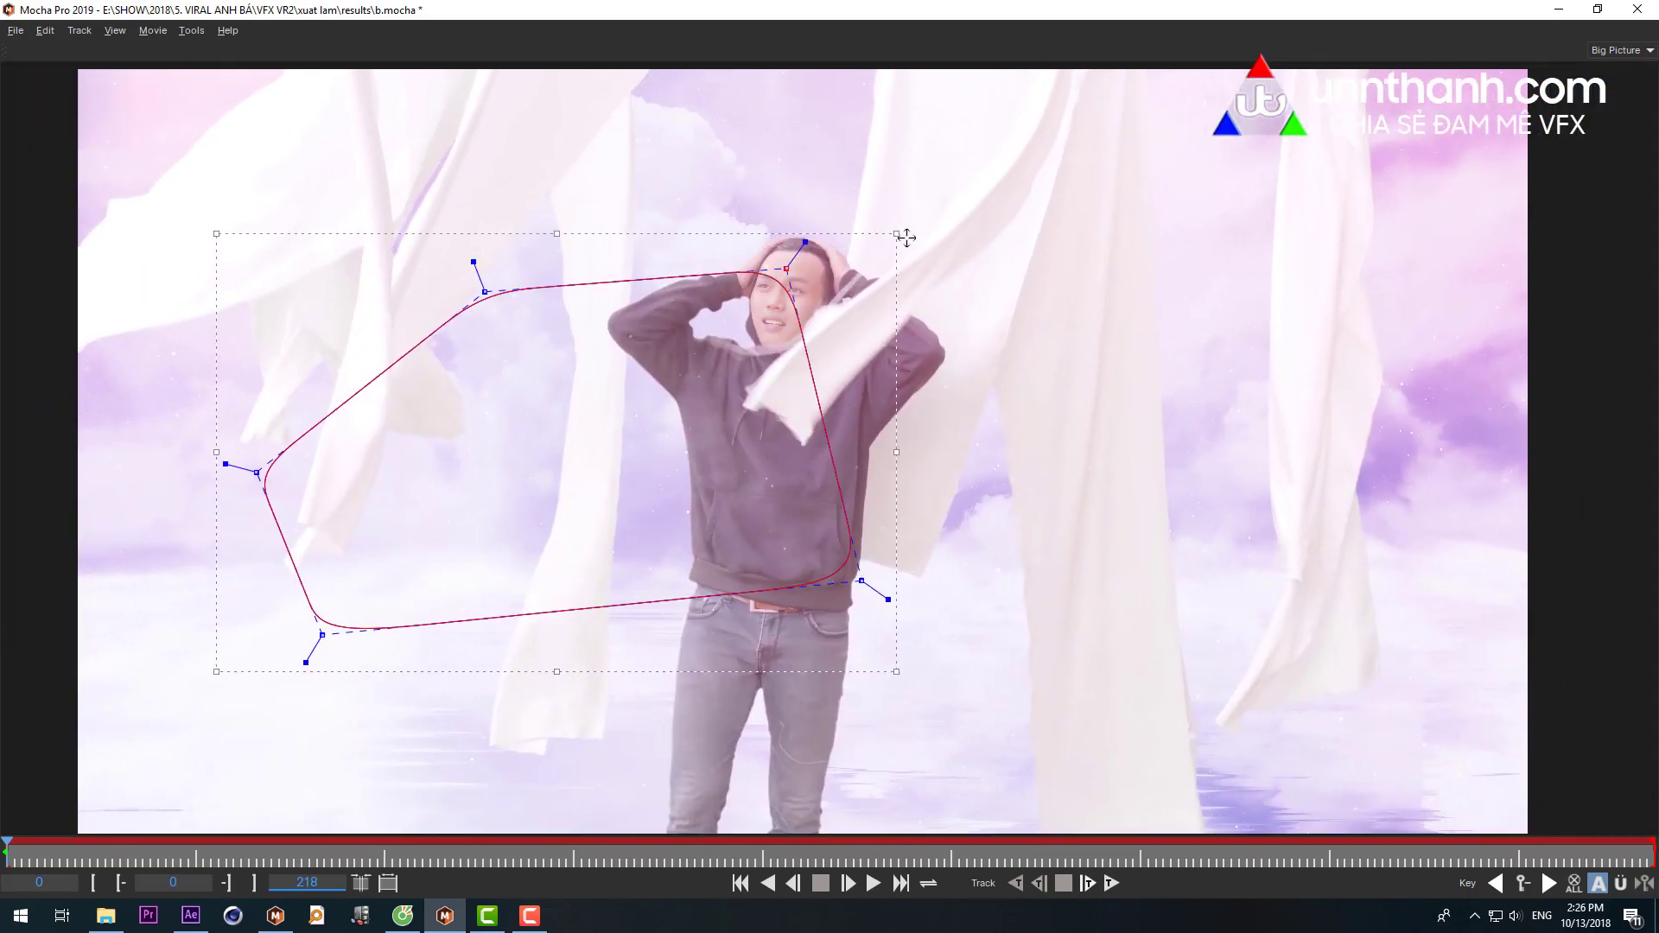
pyautogui.moveTo(926, 328); pyautogui.dragTo(776, 450)
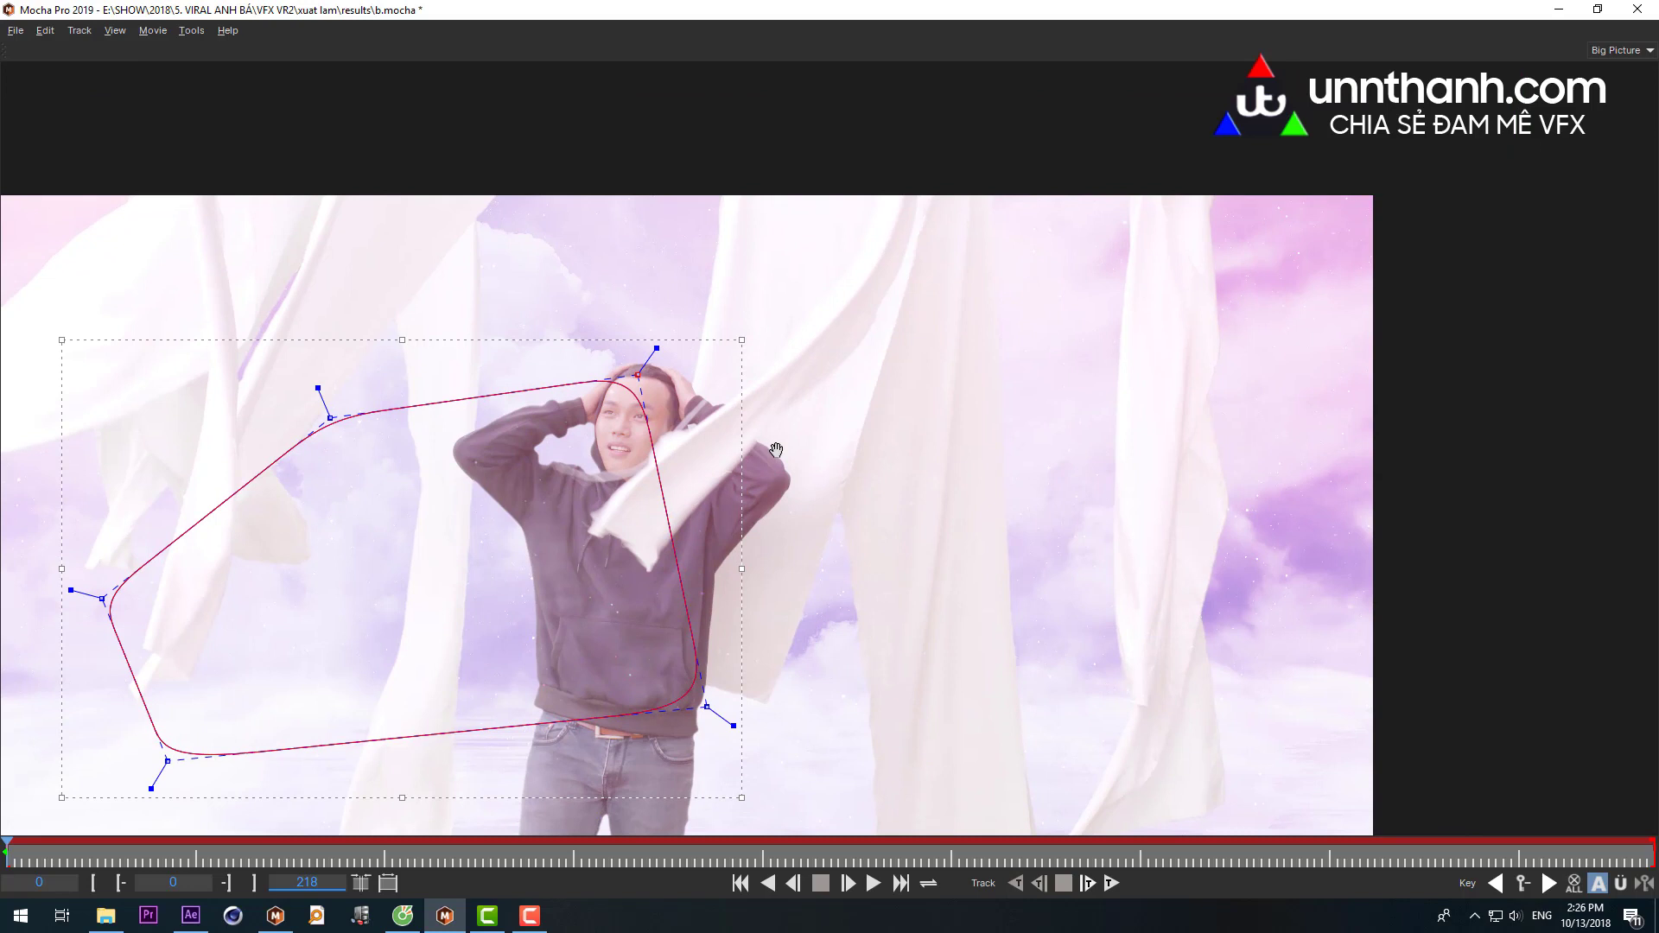
pyautogui.click(1617, 50)
pyautogui.click(1610, 104)
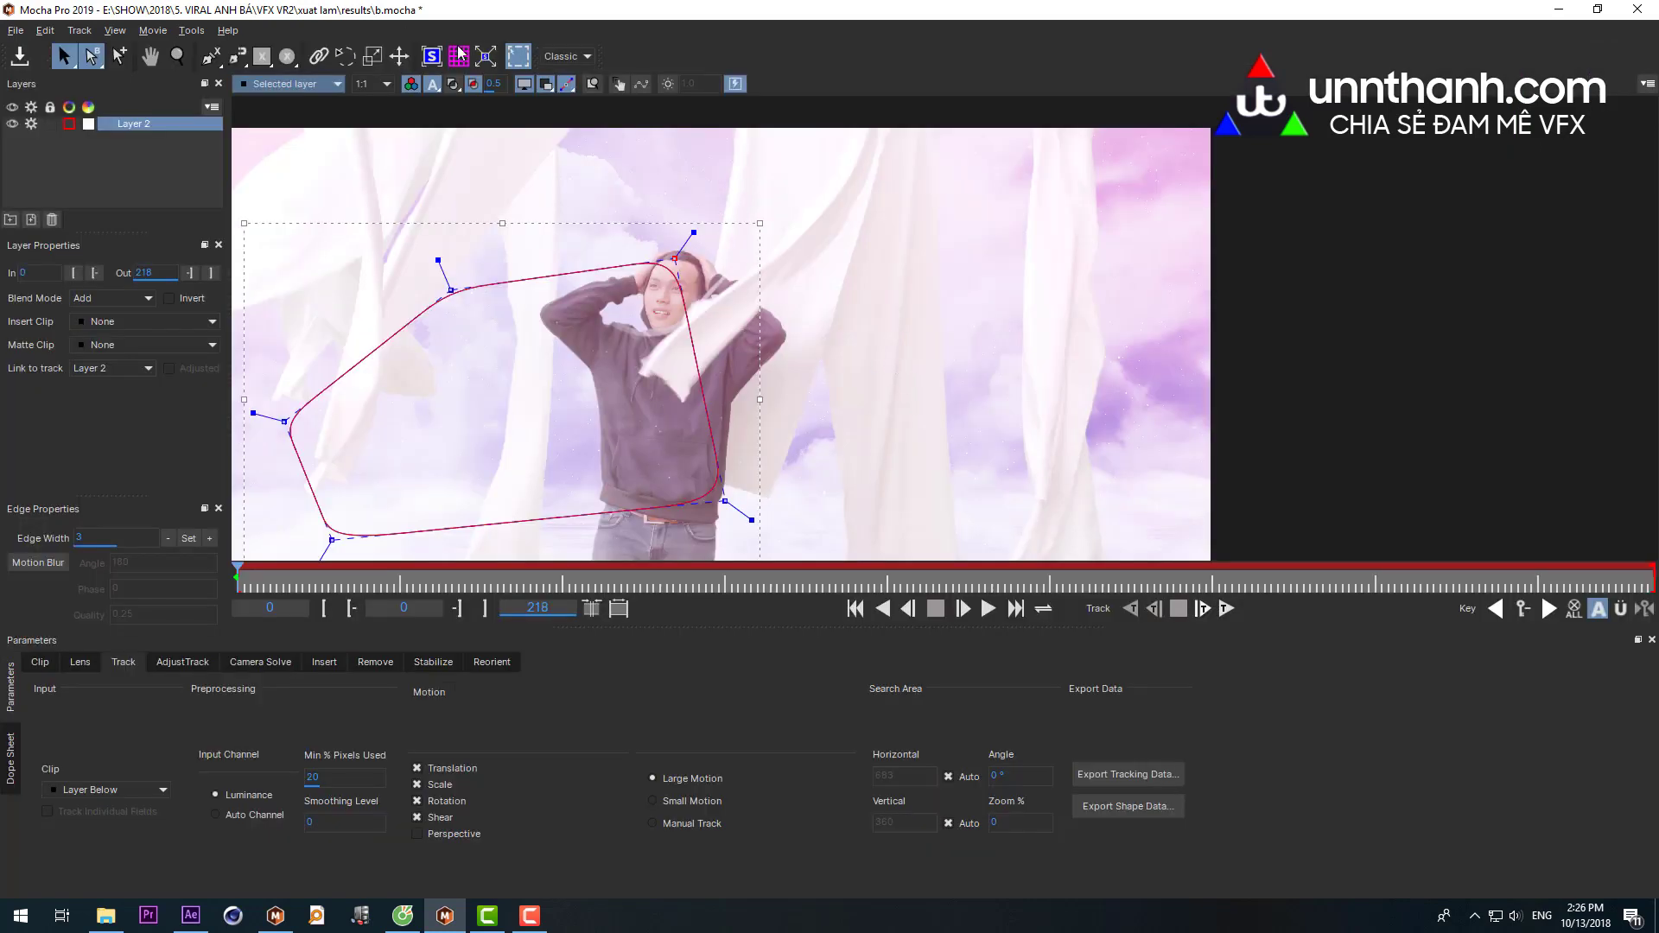
pyautogui.click(567, 57)
pyautogui.click(567, 72)
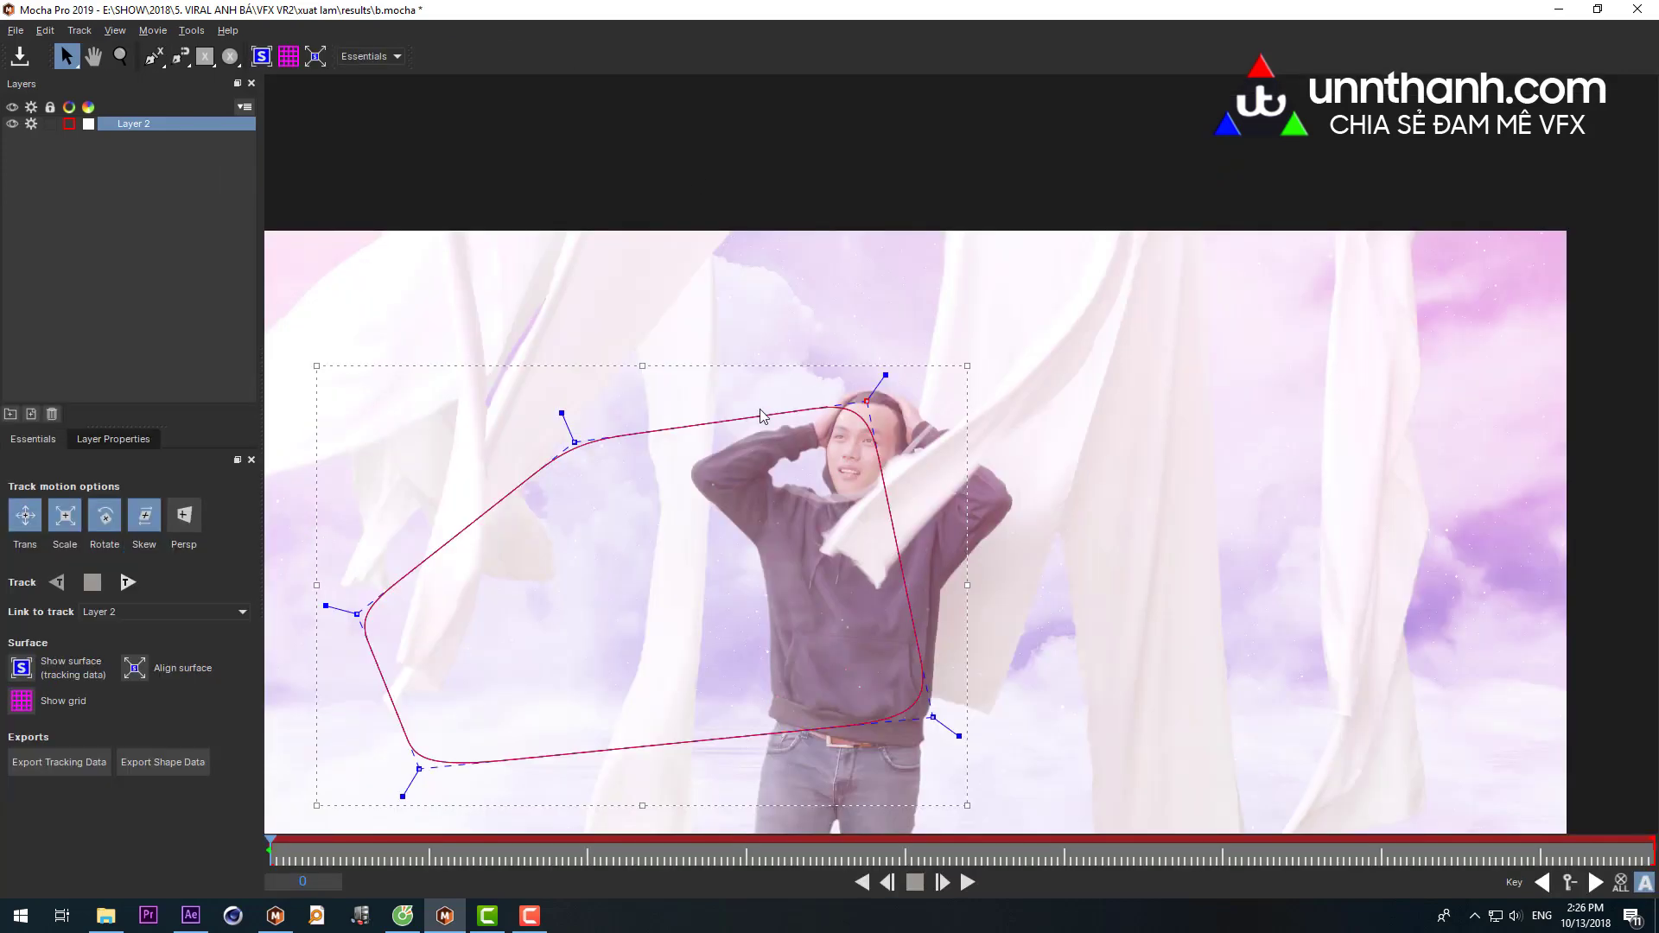
pyautogui.moveTo(678, 181)
pyautogui.mouseDown()
pyautogui.moveTo(823, 276)
pyautogui.moveTo(823, 304)
pyautogui.mouseUp()
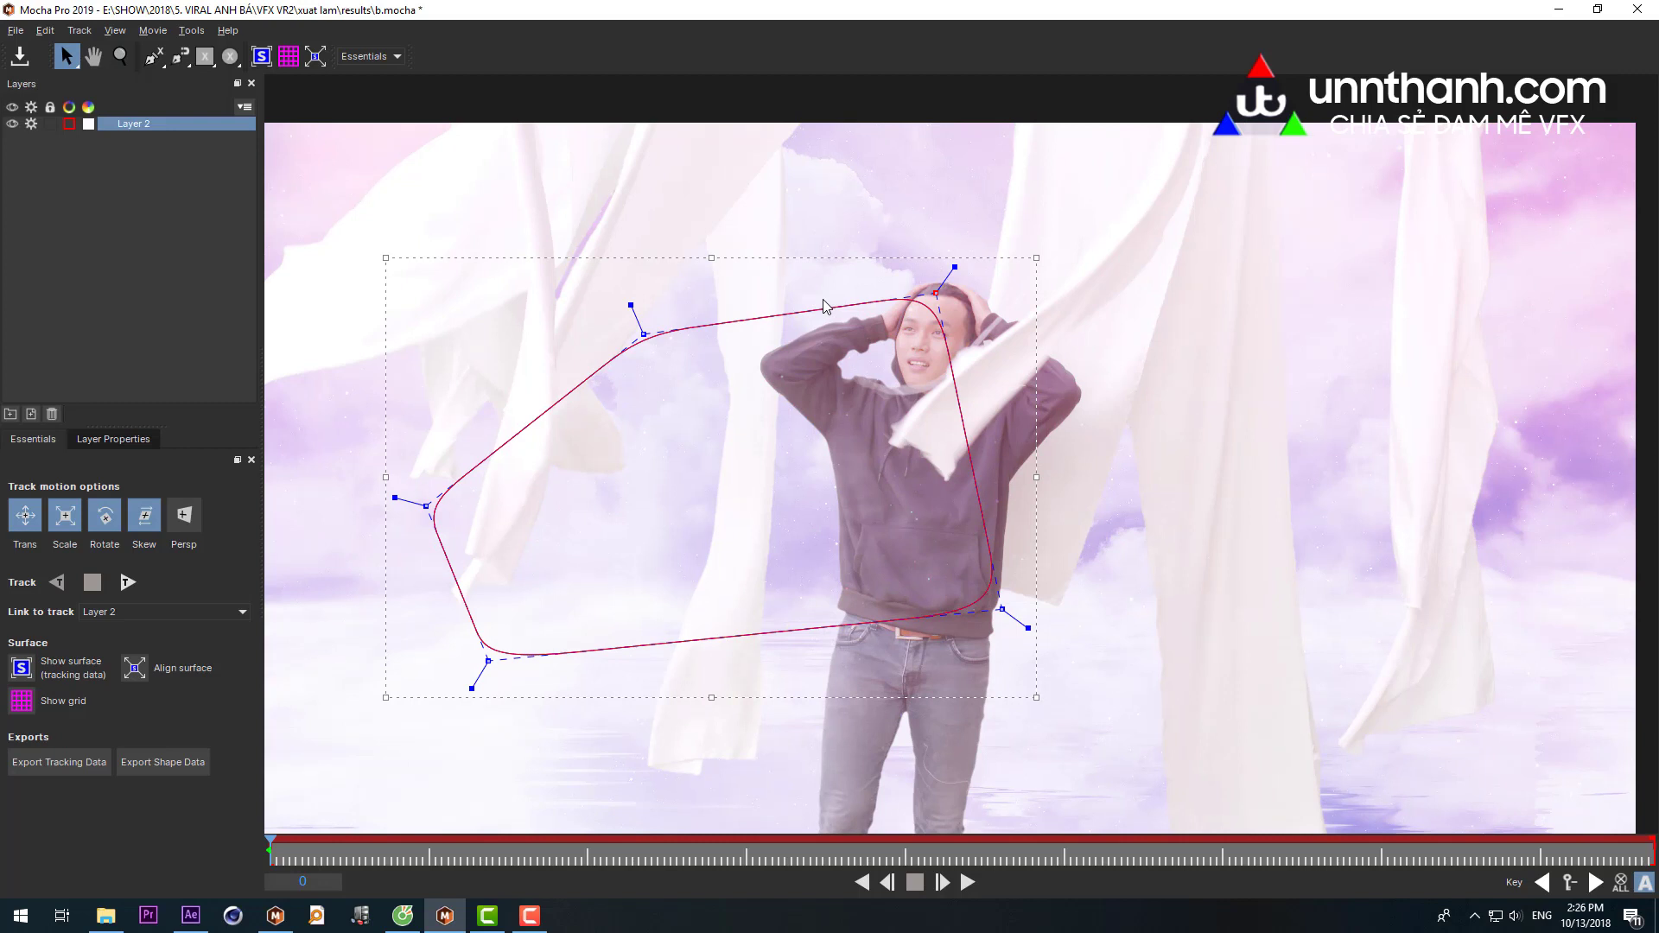
# - Select Layer 2 and delete it along with its roto shape
pyautogui.click(52, 223)
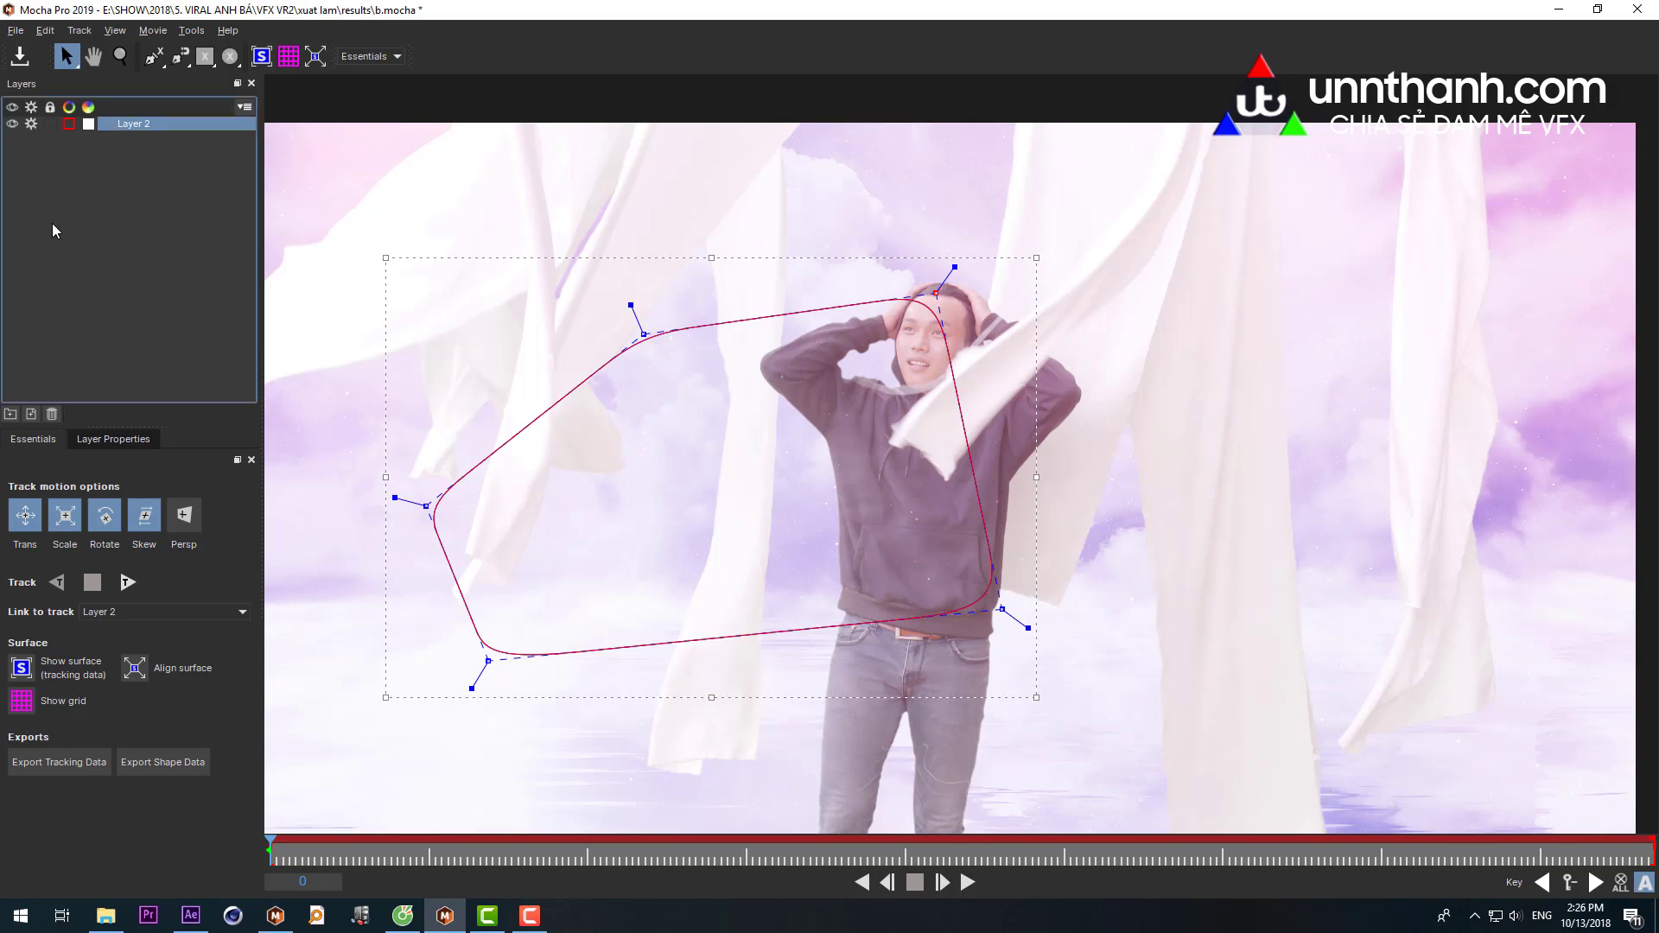
pyautogui.click(131, 125)
pyautogui.press('Delete')
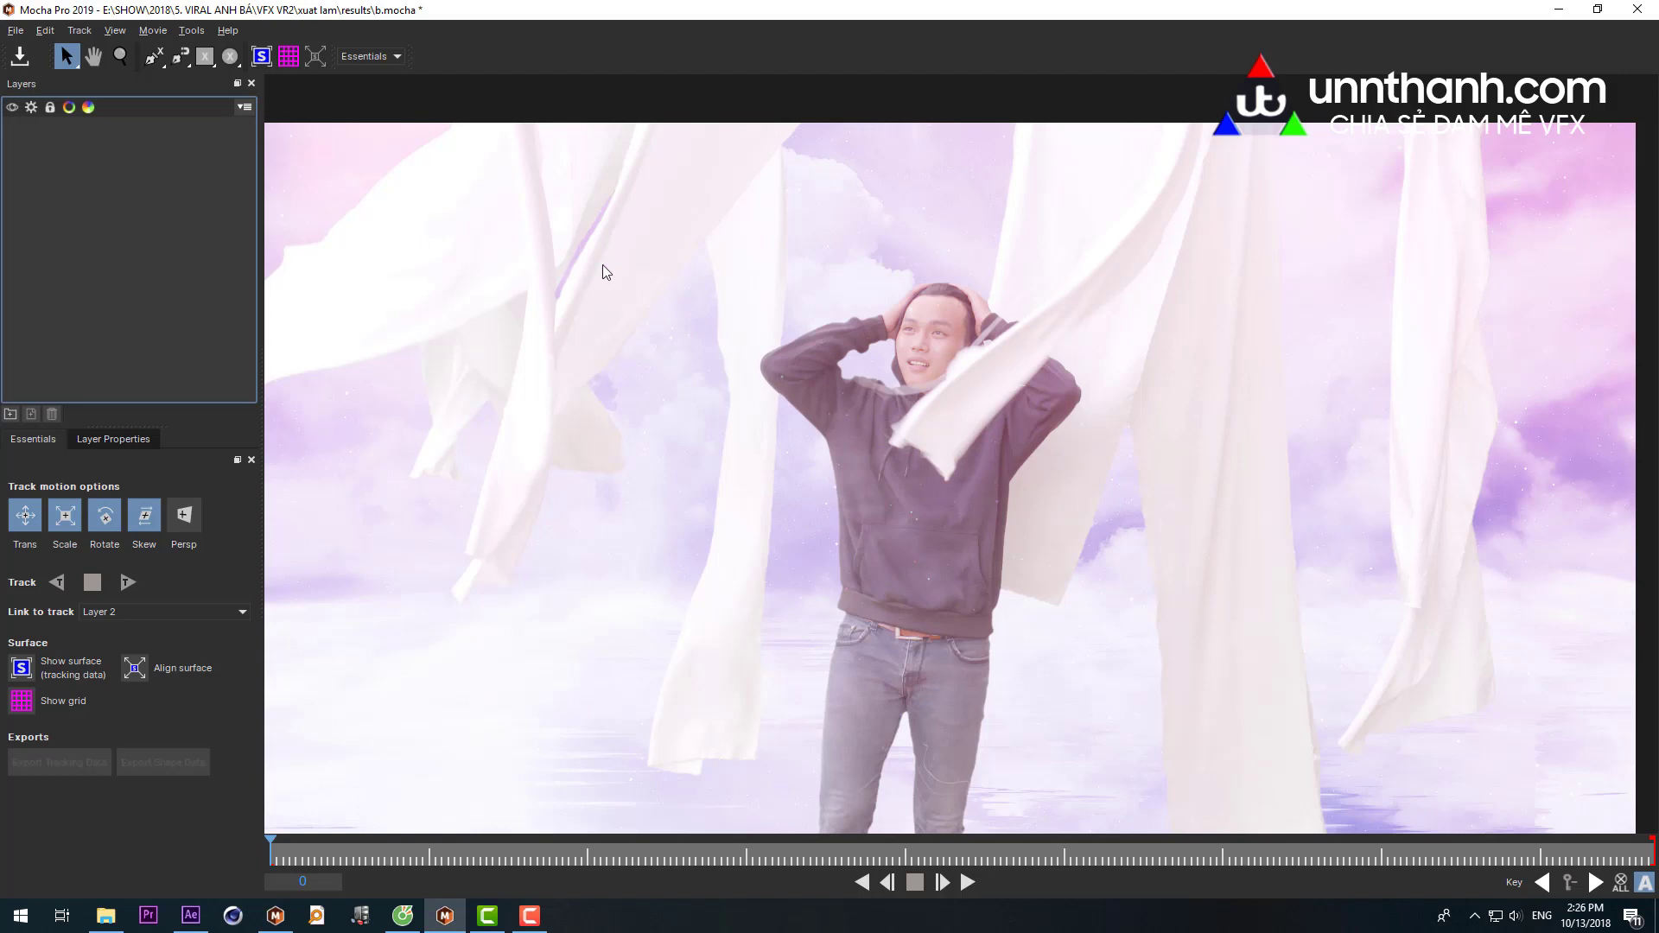
pyautogui.click(276, 916)
# - In After Effects, draw an open curved Pen mask path on b.mov around the man
pyautogui.click(194, 924)
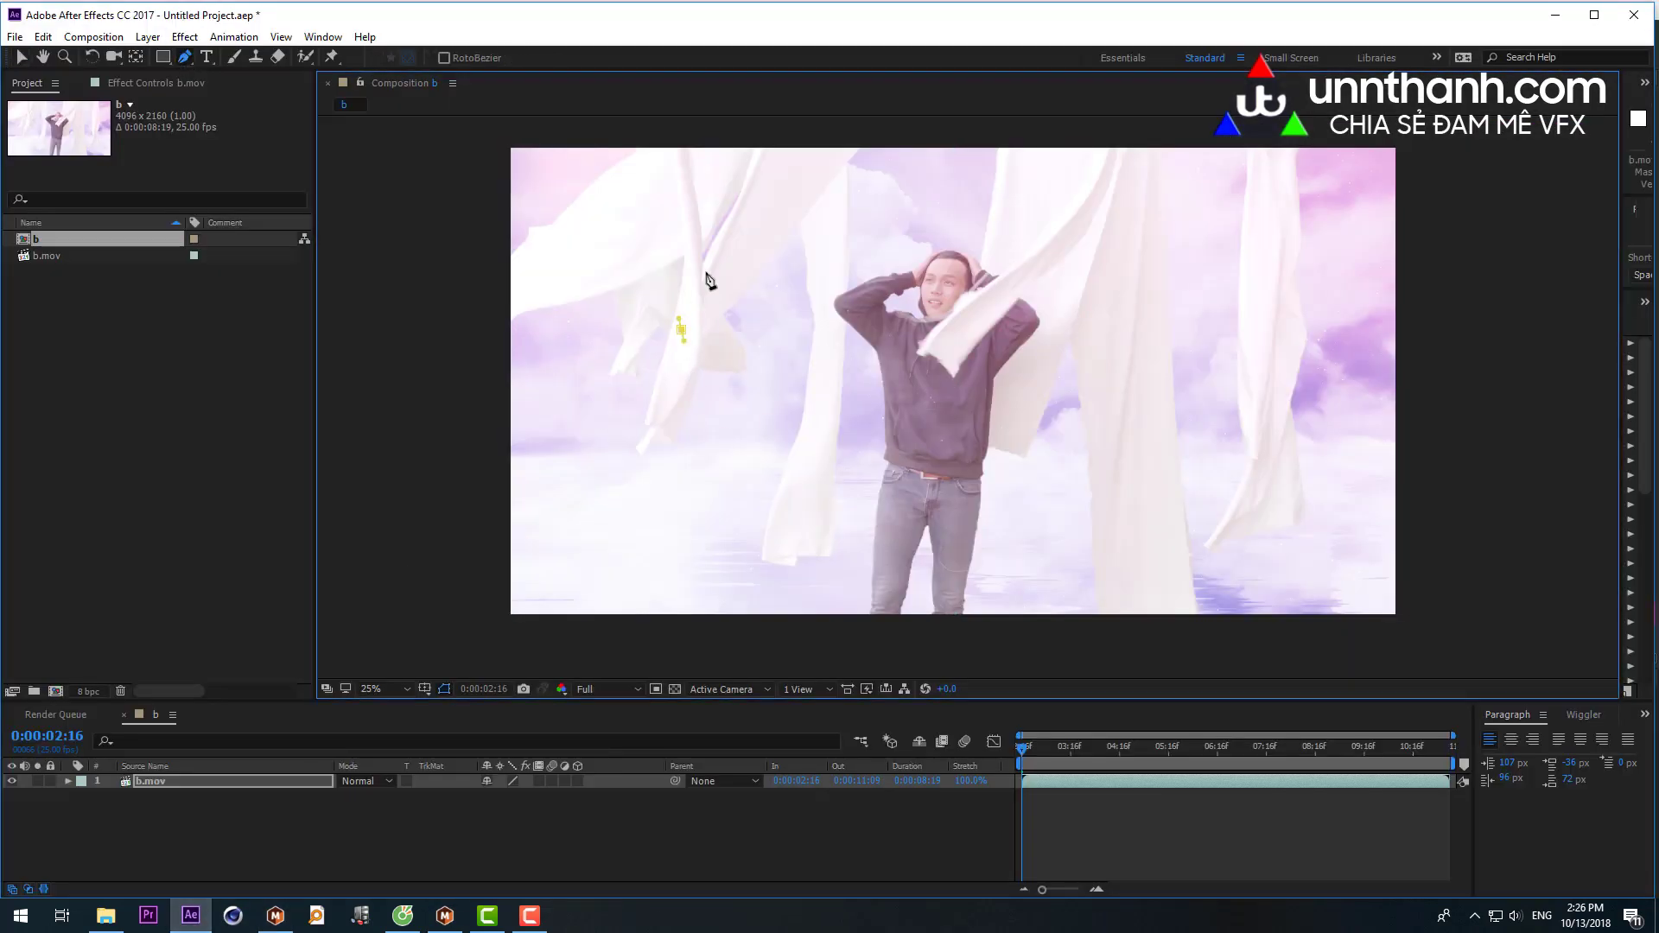
pyautogui.click(692, 345)
pyautogui.moveTo(1050, 329); pyautogui.dragTo(1020, 406)
pyautogui.click(648, 467)
pyautogui.rightClick(648, 466)
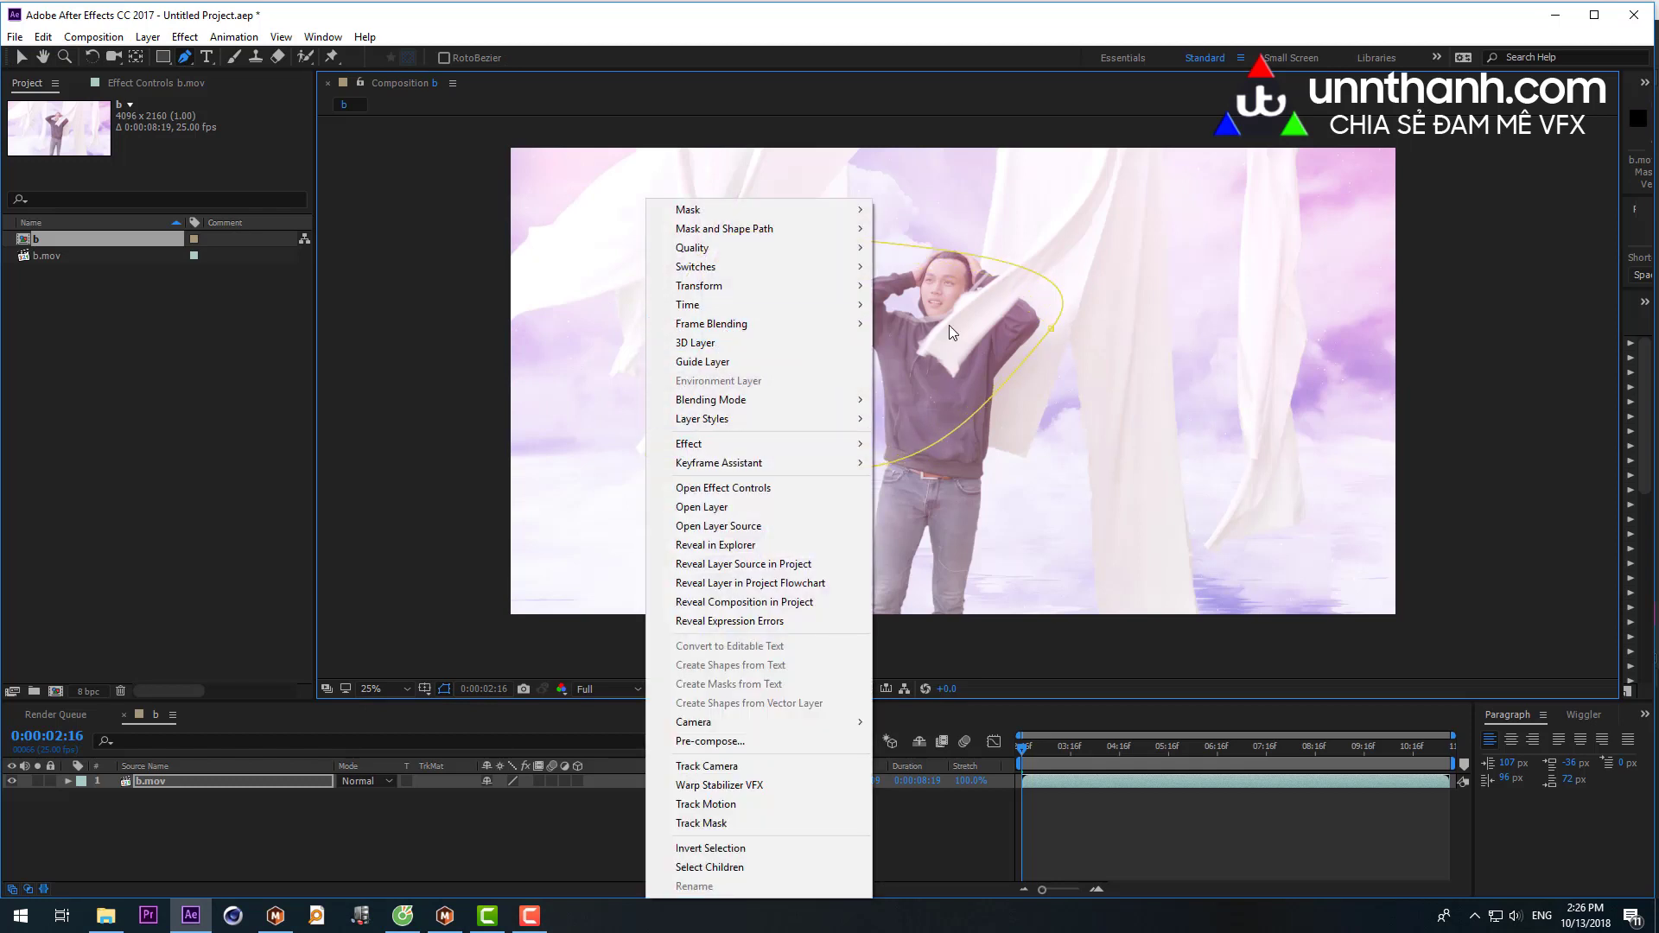
pyautogui.press('Escape')
pyautogui.click(679, 328)
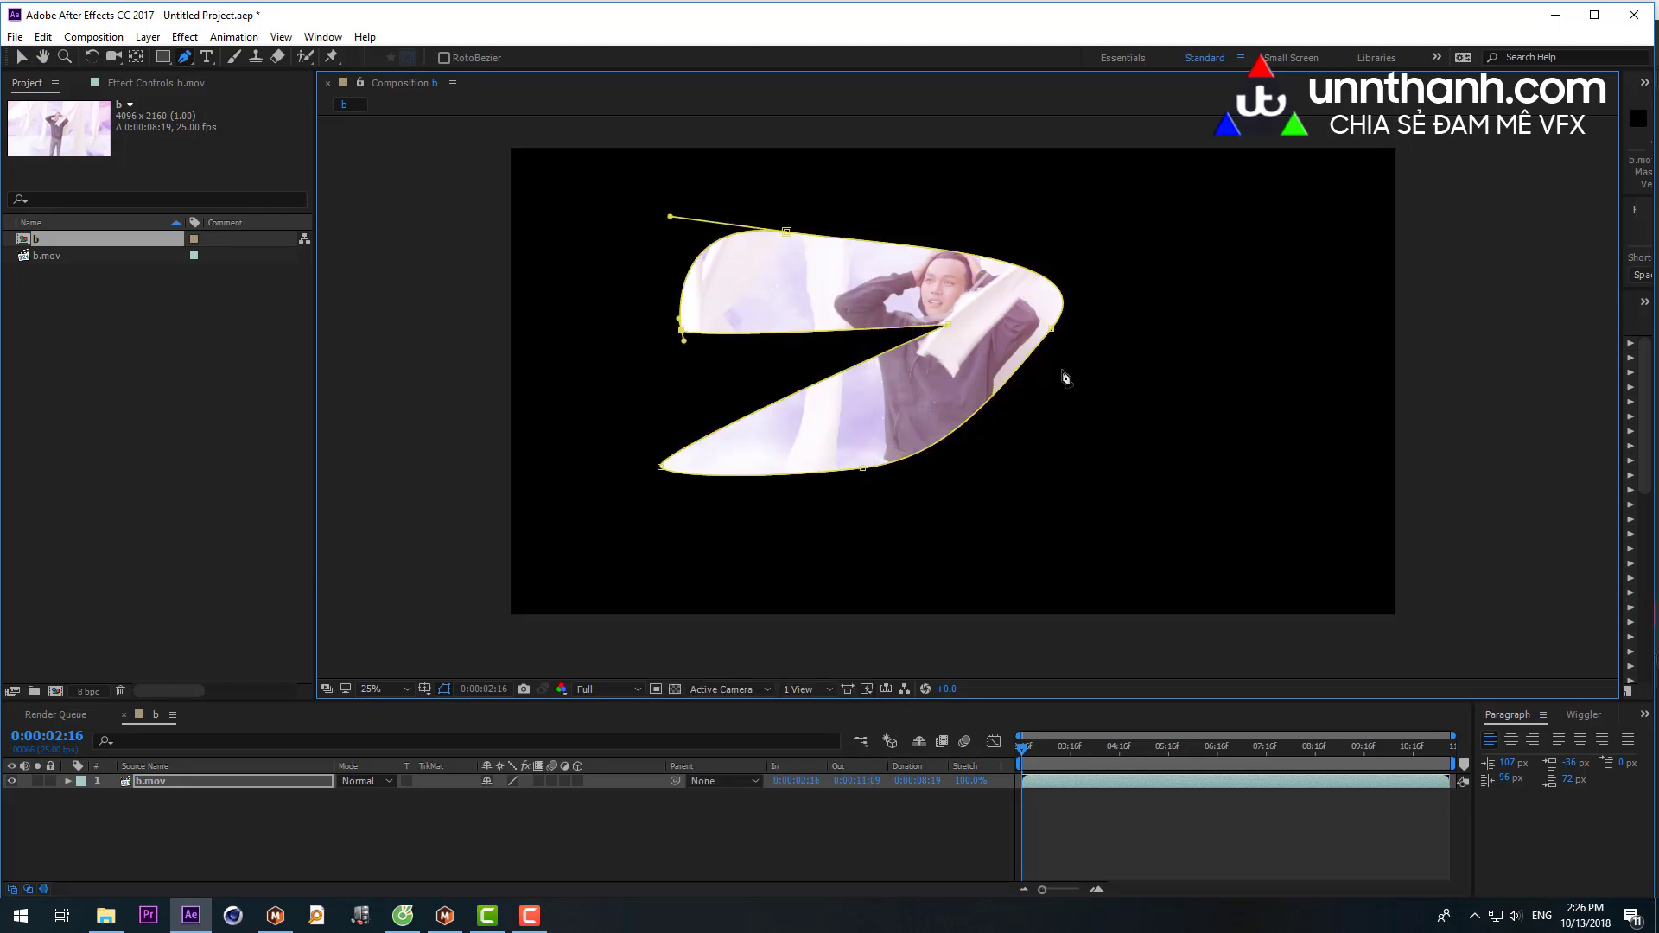
pyautogui.hotkey('ctrl', 'z')
# - Add a rectangle mask at the upper right and an ellipse mask on the left
pyautogui.click(163, 57)
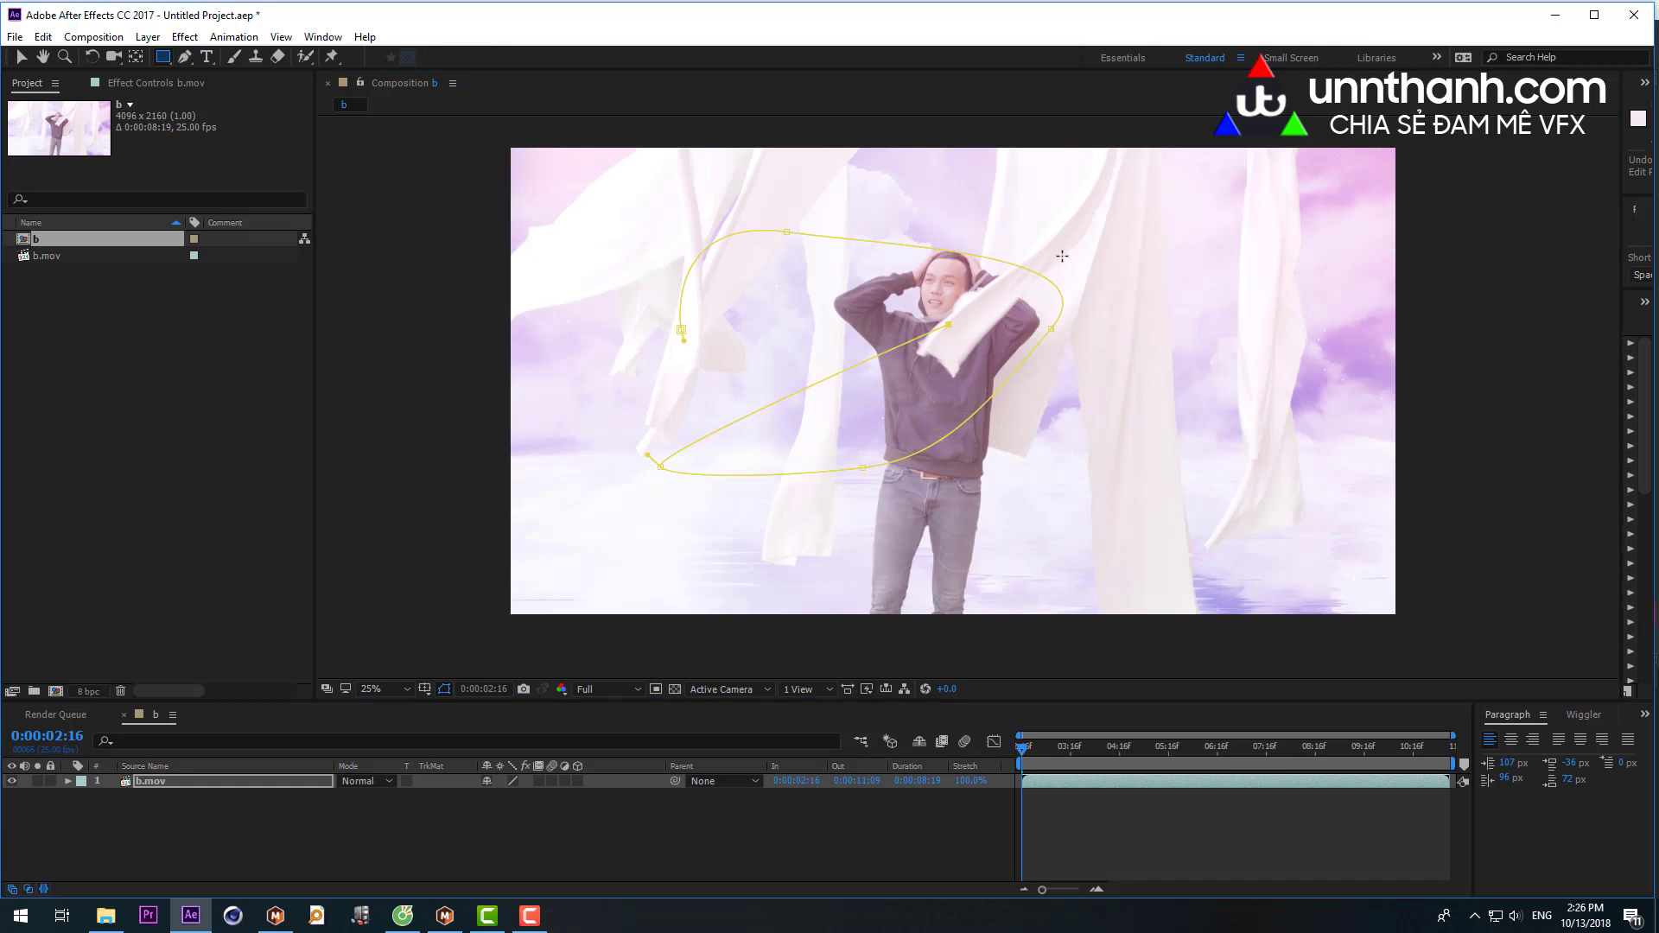
pyautogui.moveTo(1080, 238); pyautogui.dragTo(1298, 343)
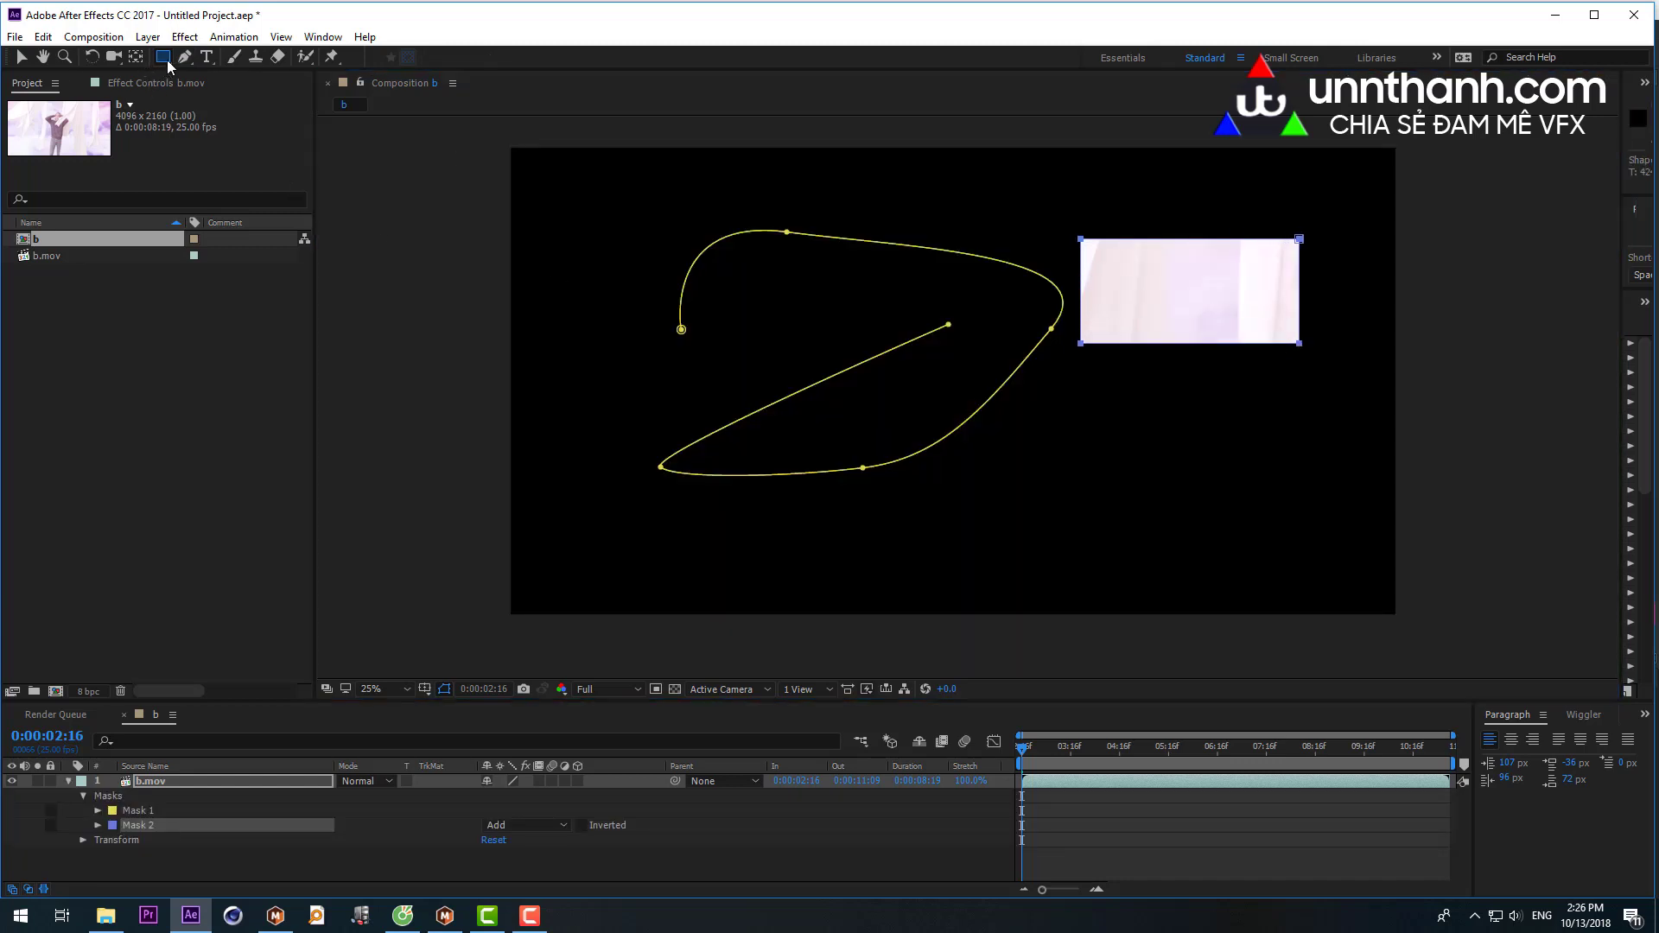
pyautogui.moveTo(162, 57); pyautogui.dragTo(205, 77)
pyautogui.click(227, 93)
pyautogui.moveTo(605, 299); pyautogui.dragTo(874, 446)
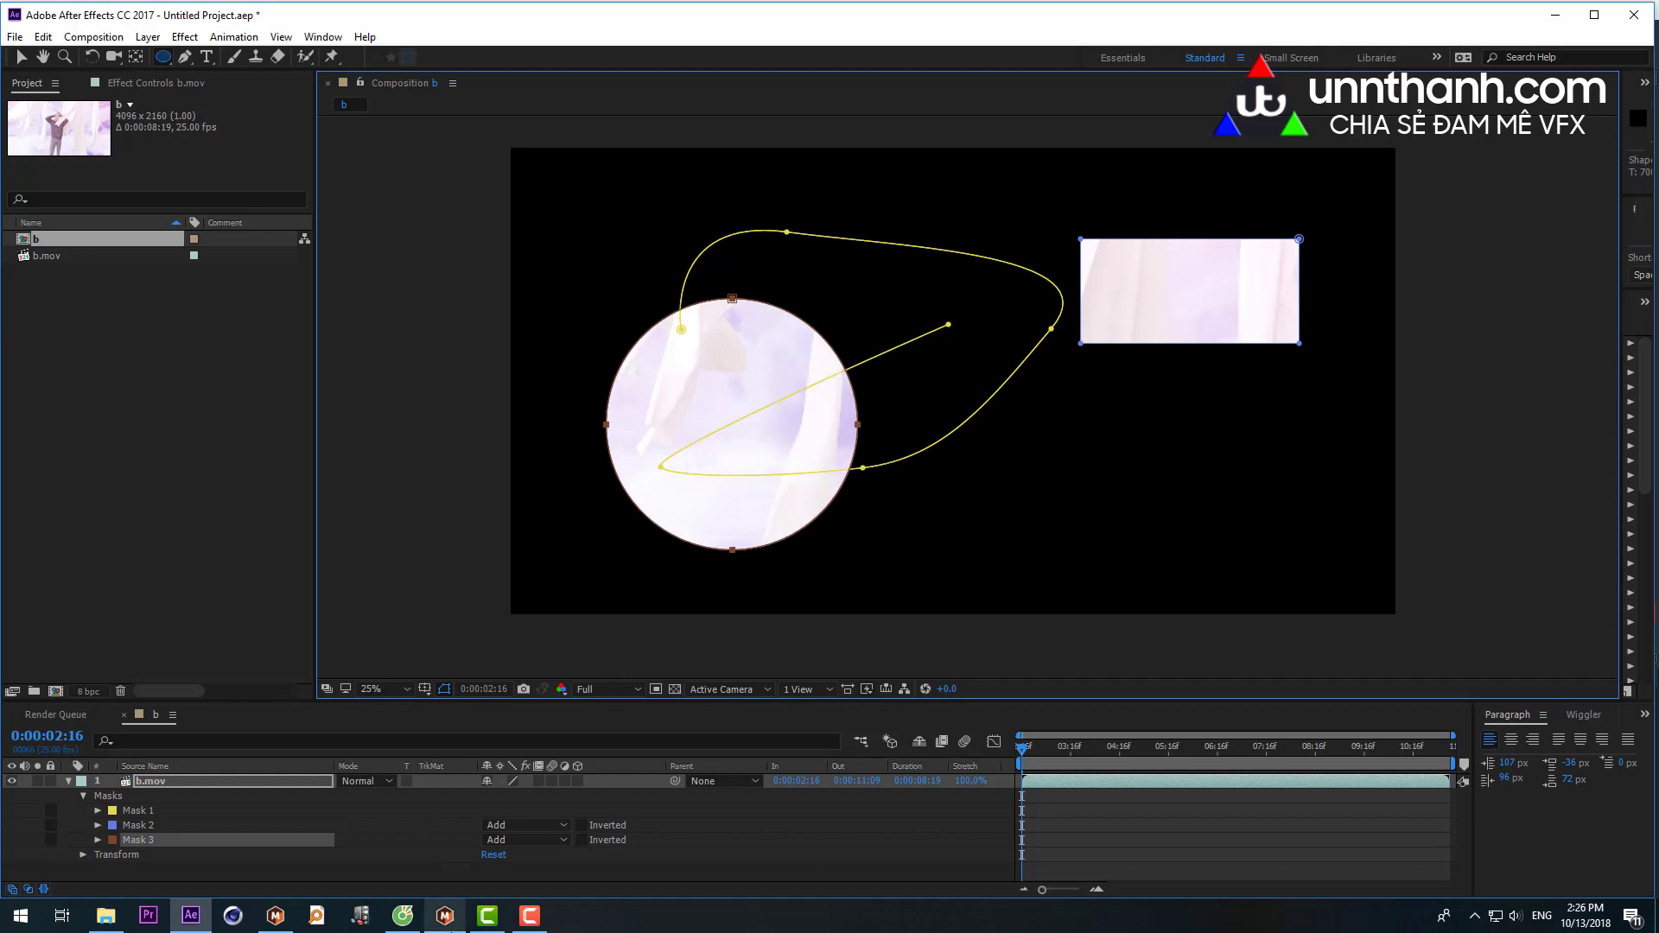
pyautogui.click(445, 916)
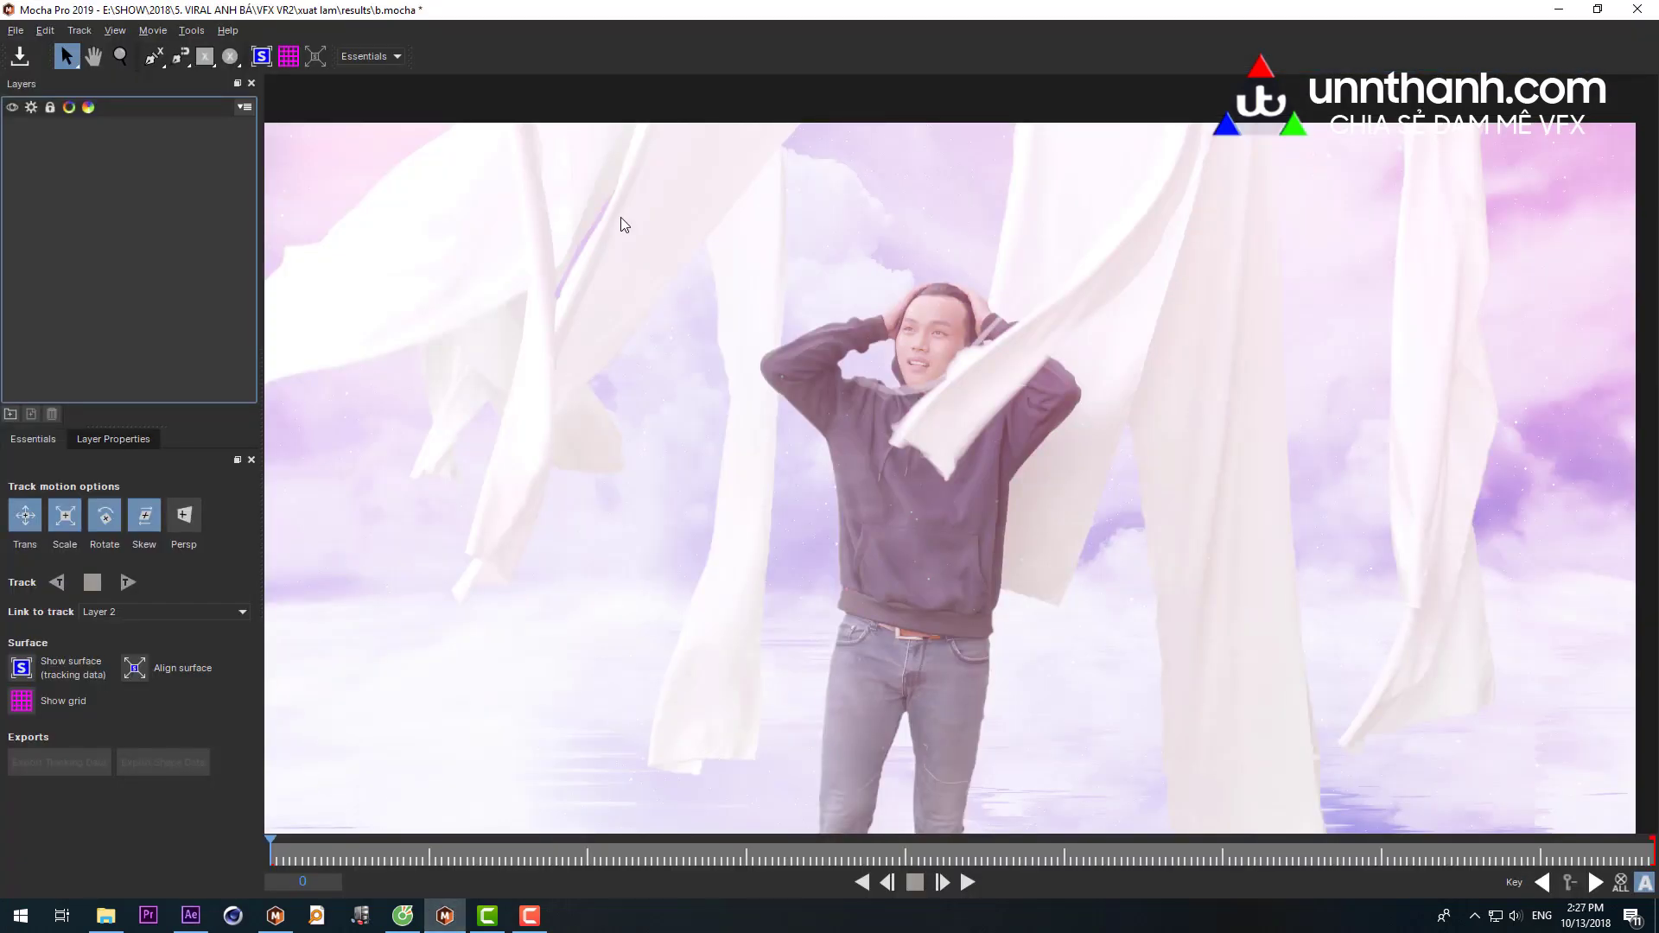
# - Draw a closed four-point X-Spline shape in Layer 3 around the man's head and raised arms
pyautogui.click(156, 59)
pyautogui.click(674, 282)
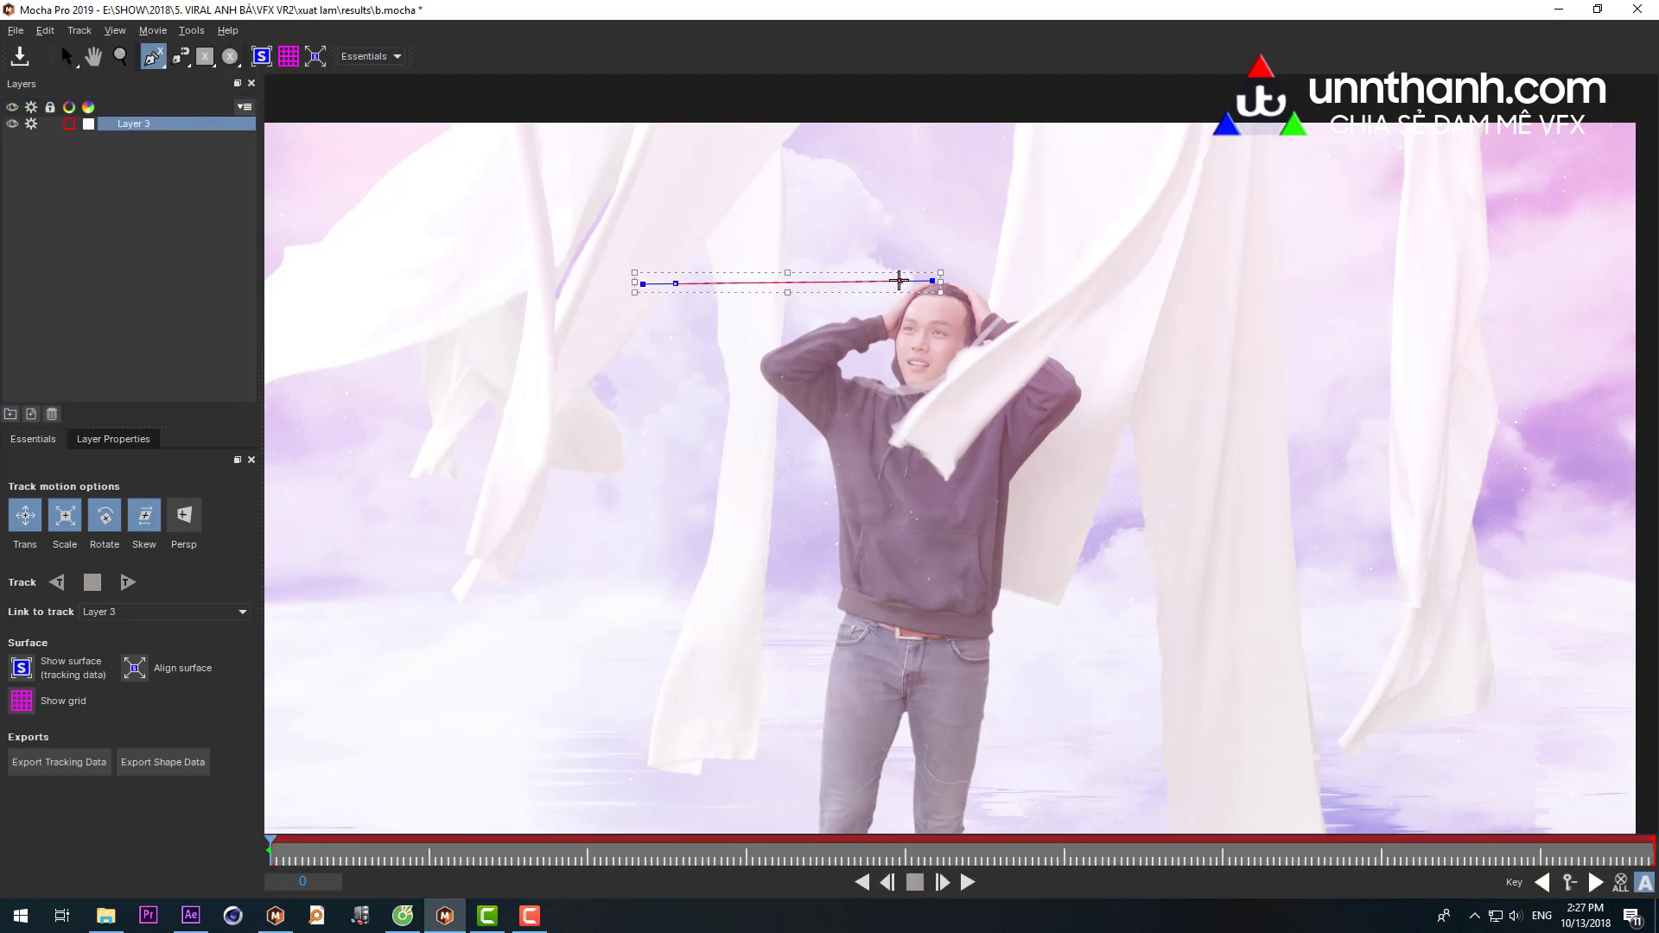
pyautogui.click(911, 281)
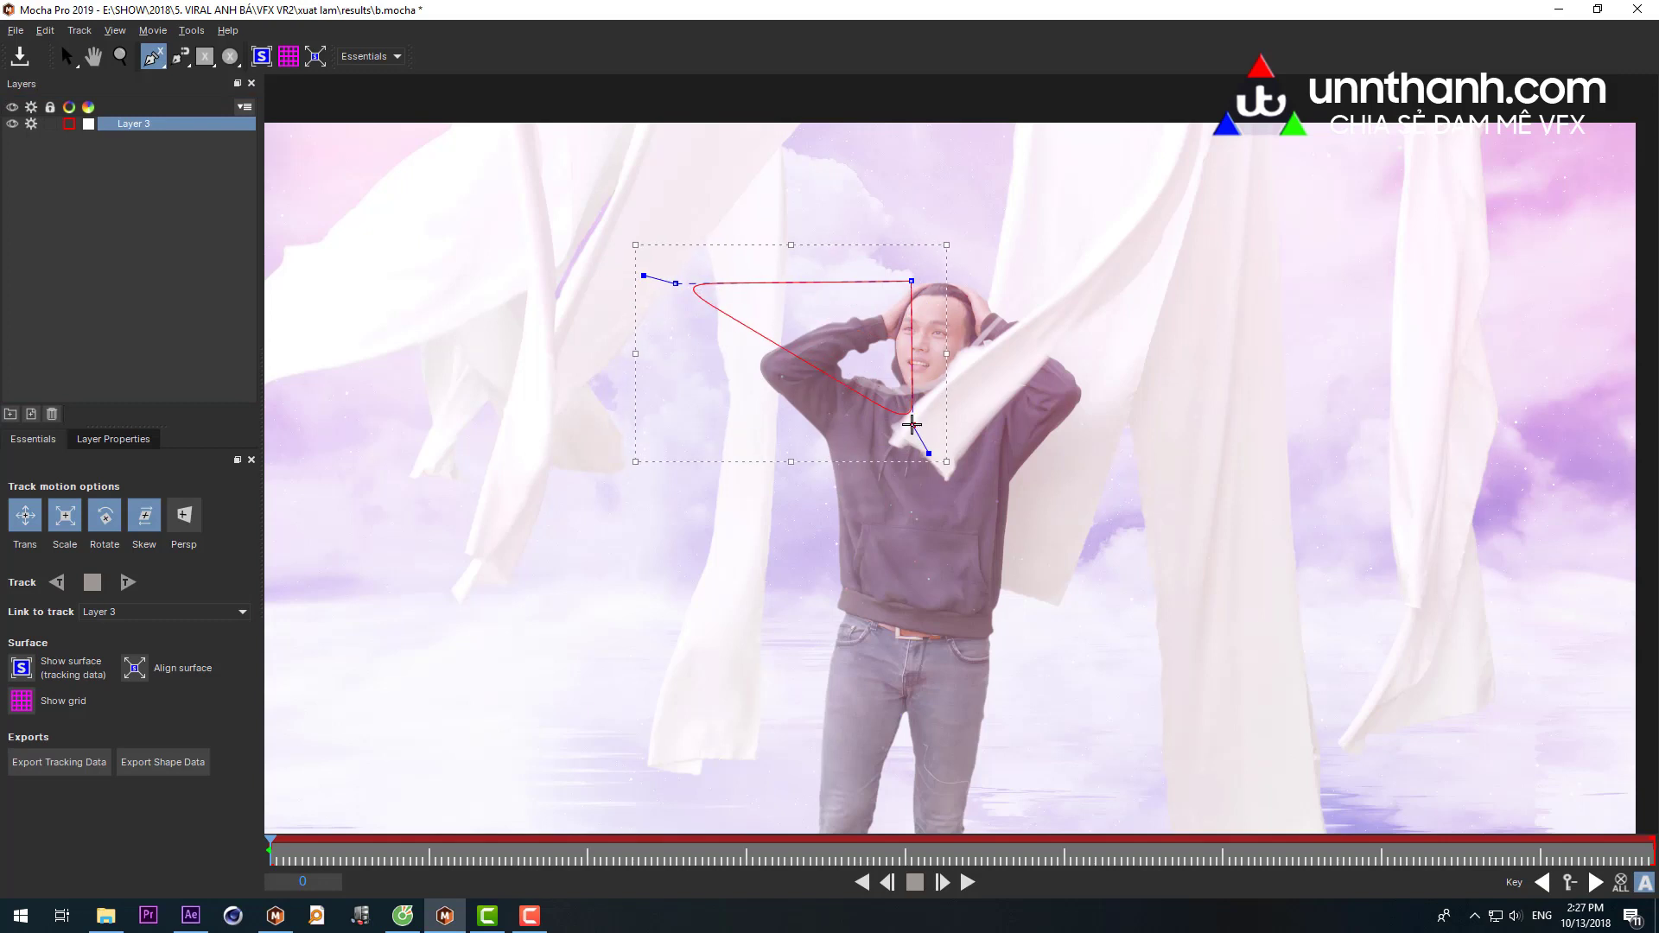
pyautogui.click(912, 426)
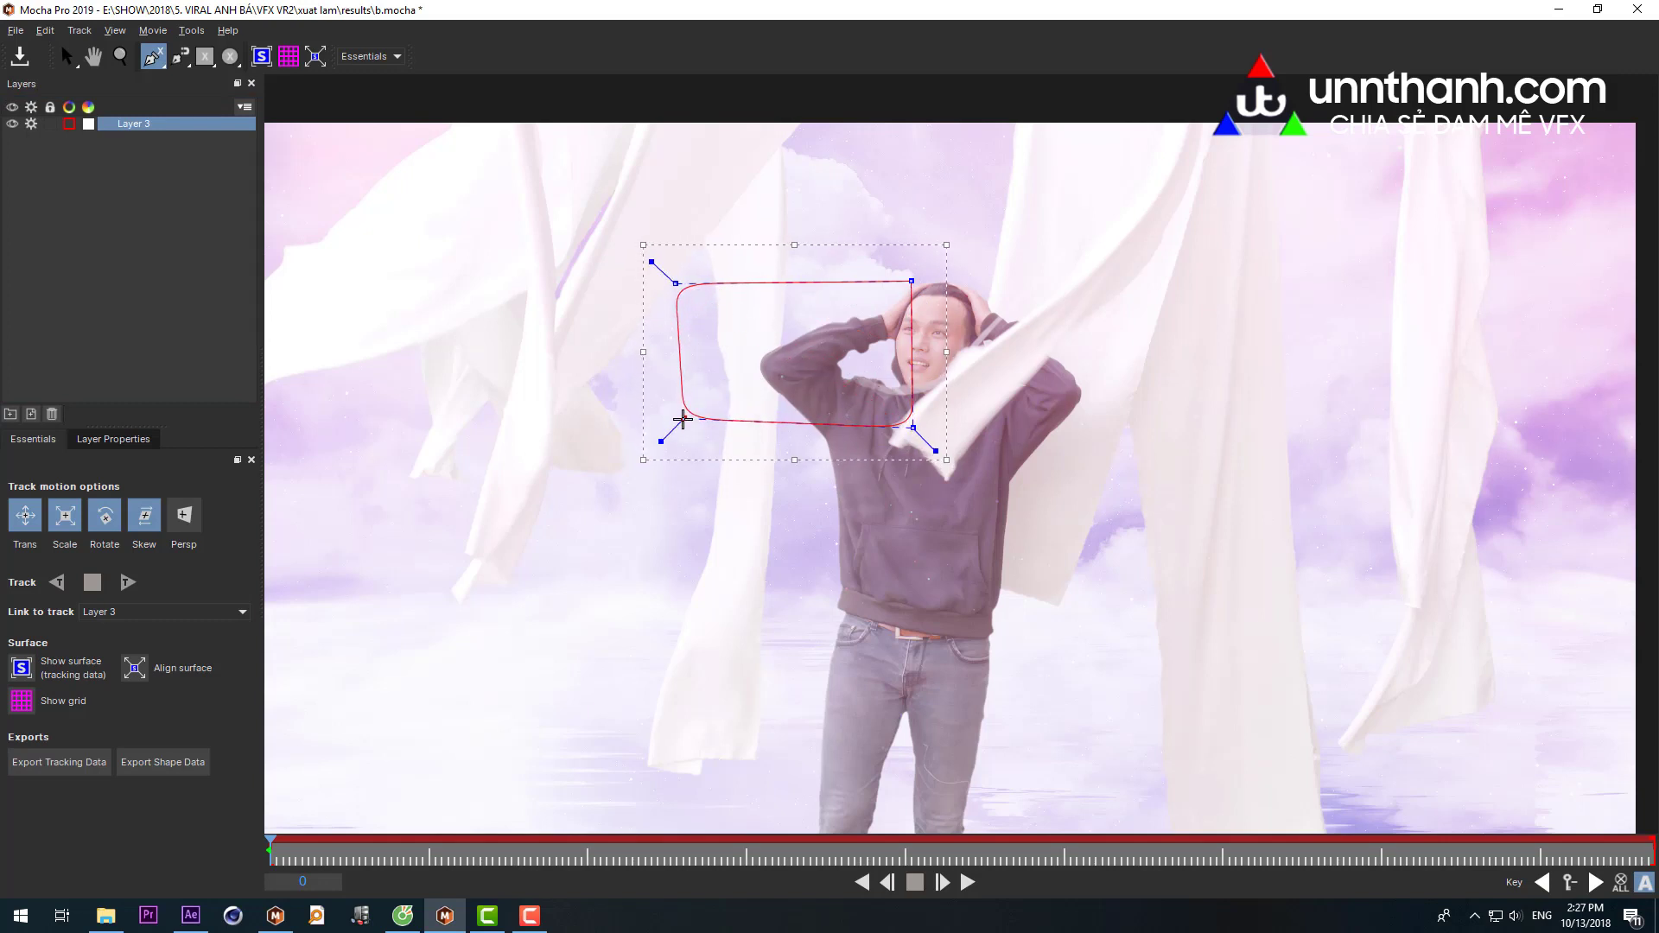
pyautogui.rightClick(682, 425)
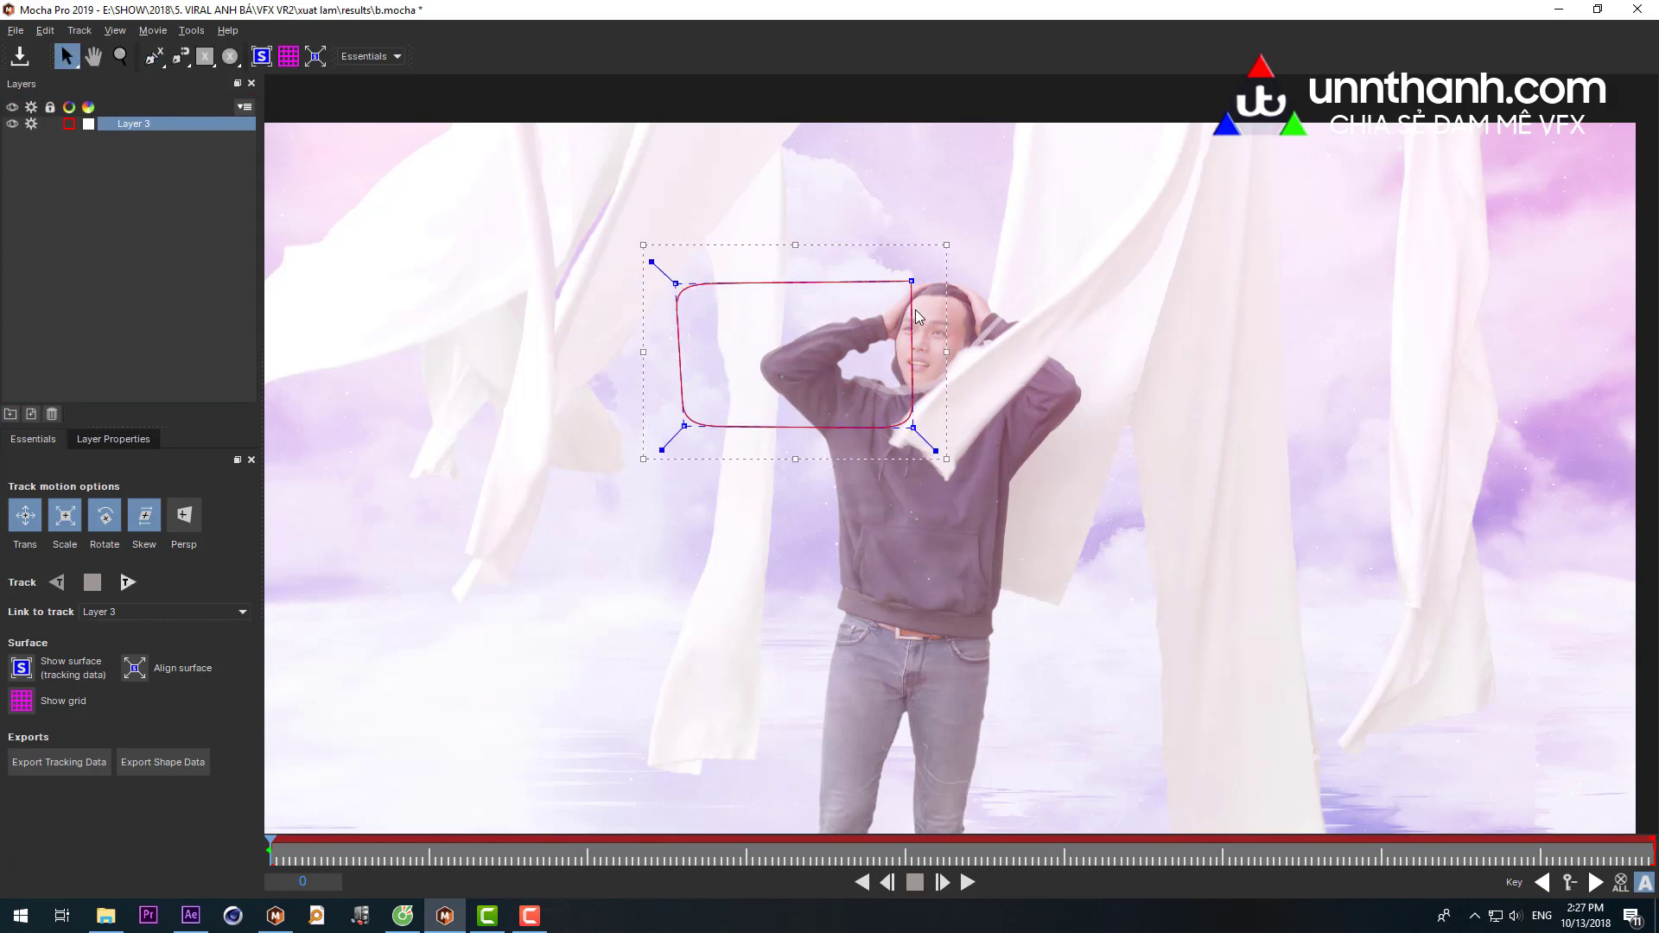
# - Make the shape's corners sharp, nudge its points into place, and deselect it
pyautogui.moveTo(936, 450); pyautogui.dragTo(1033, 536)
pyautogui.moveTo(675, 283); pyautogui.dragTo(707, 284)
pyautogui.click(1223, 263)
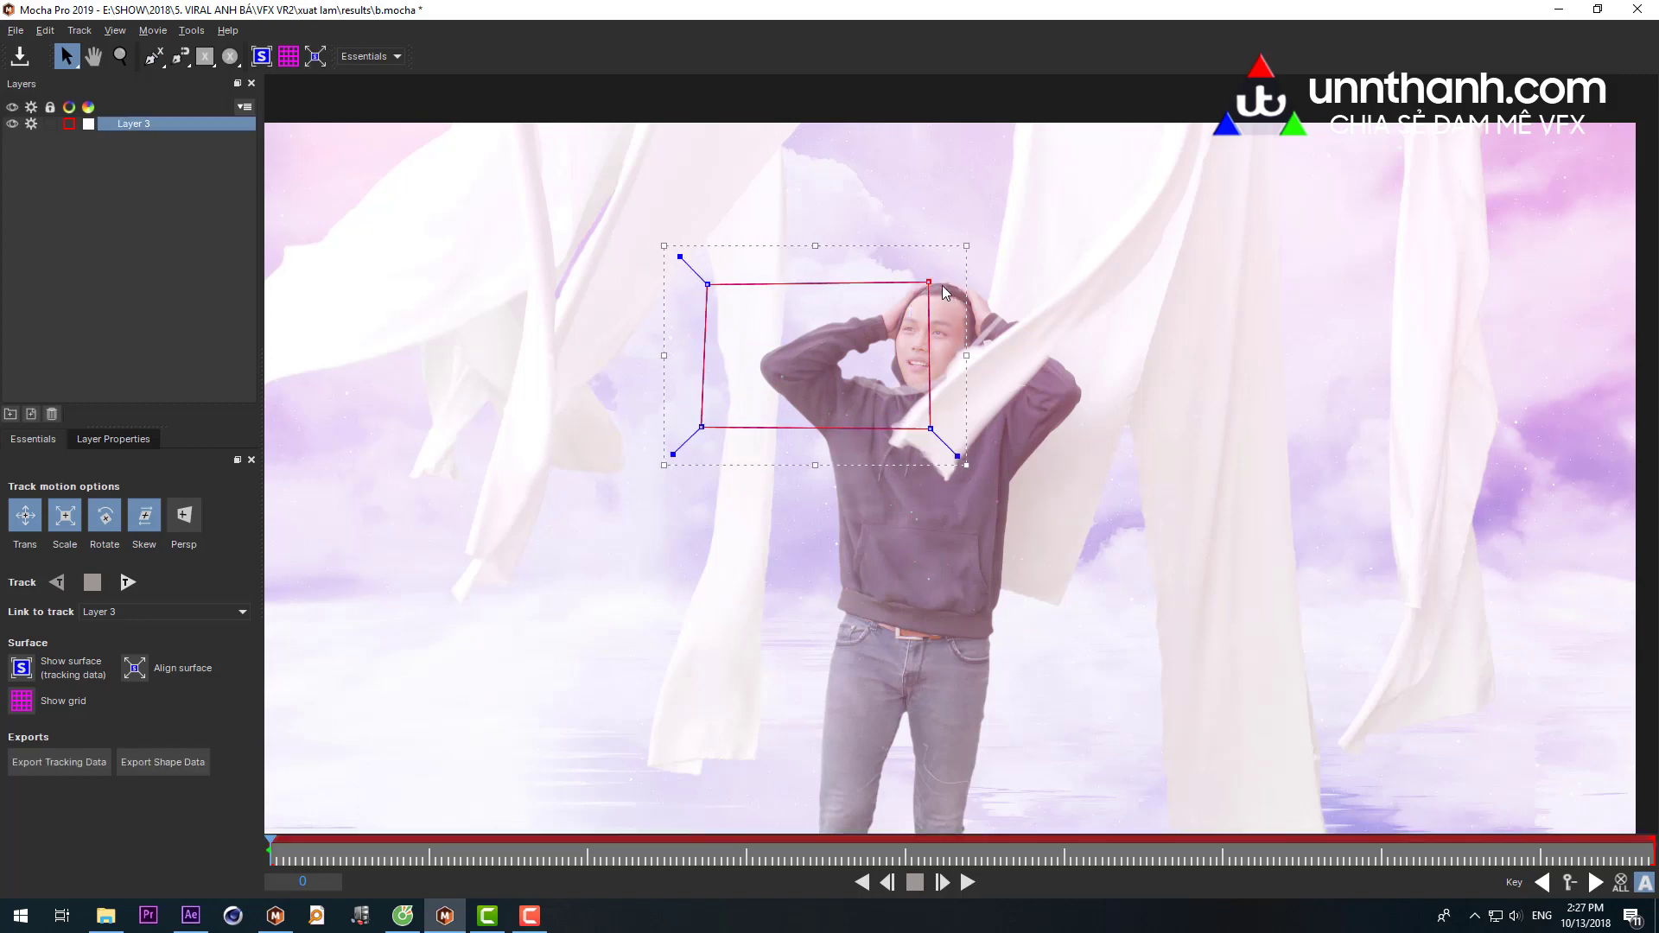
pyautogui.moveTo(930, 284); pyautogui.dragTo(931, 283)
pyautogui.click(1221, 428)
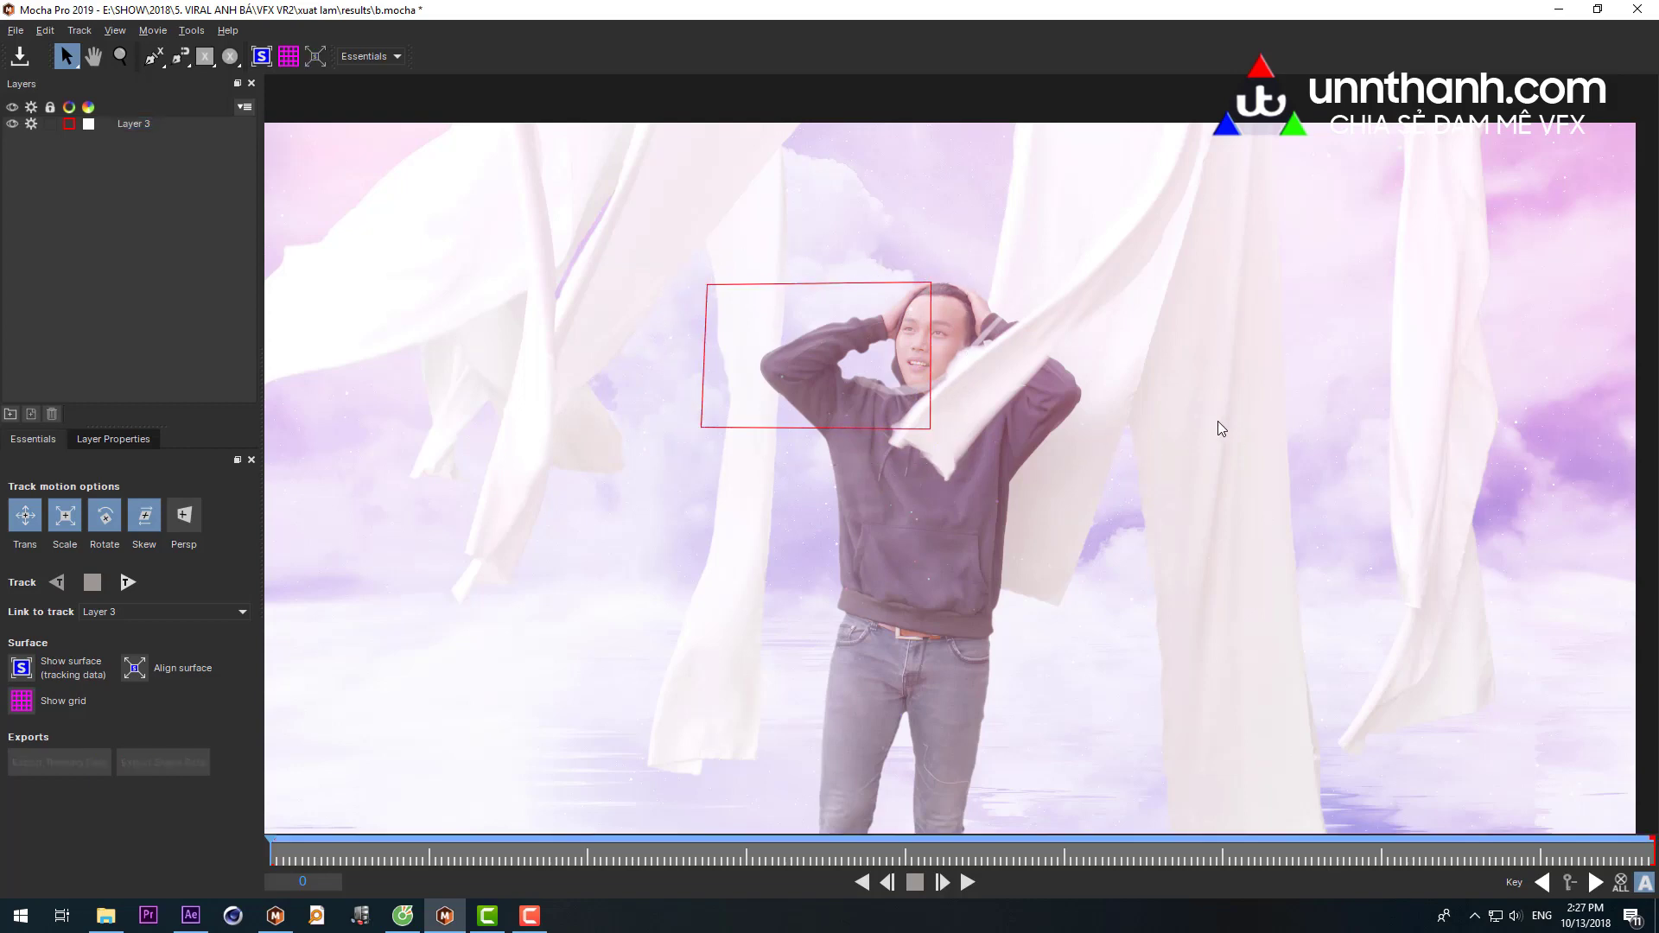
pyautogui.hotkey('alt', 'Tab')
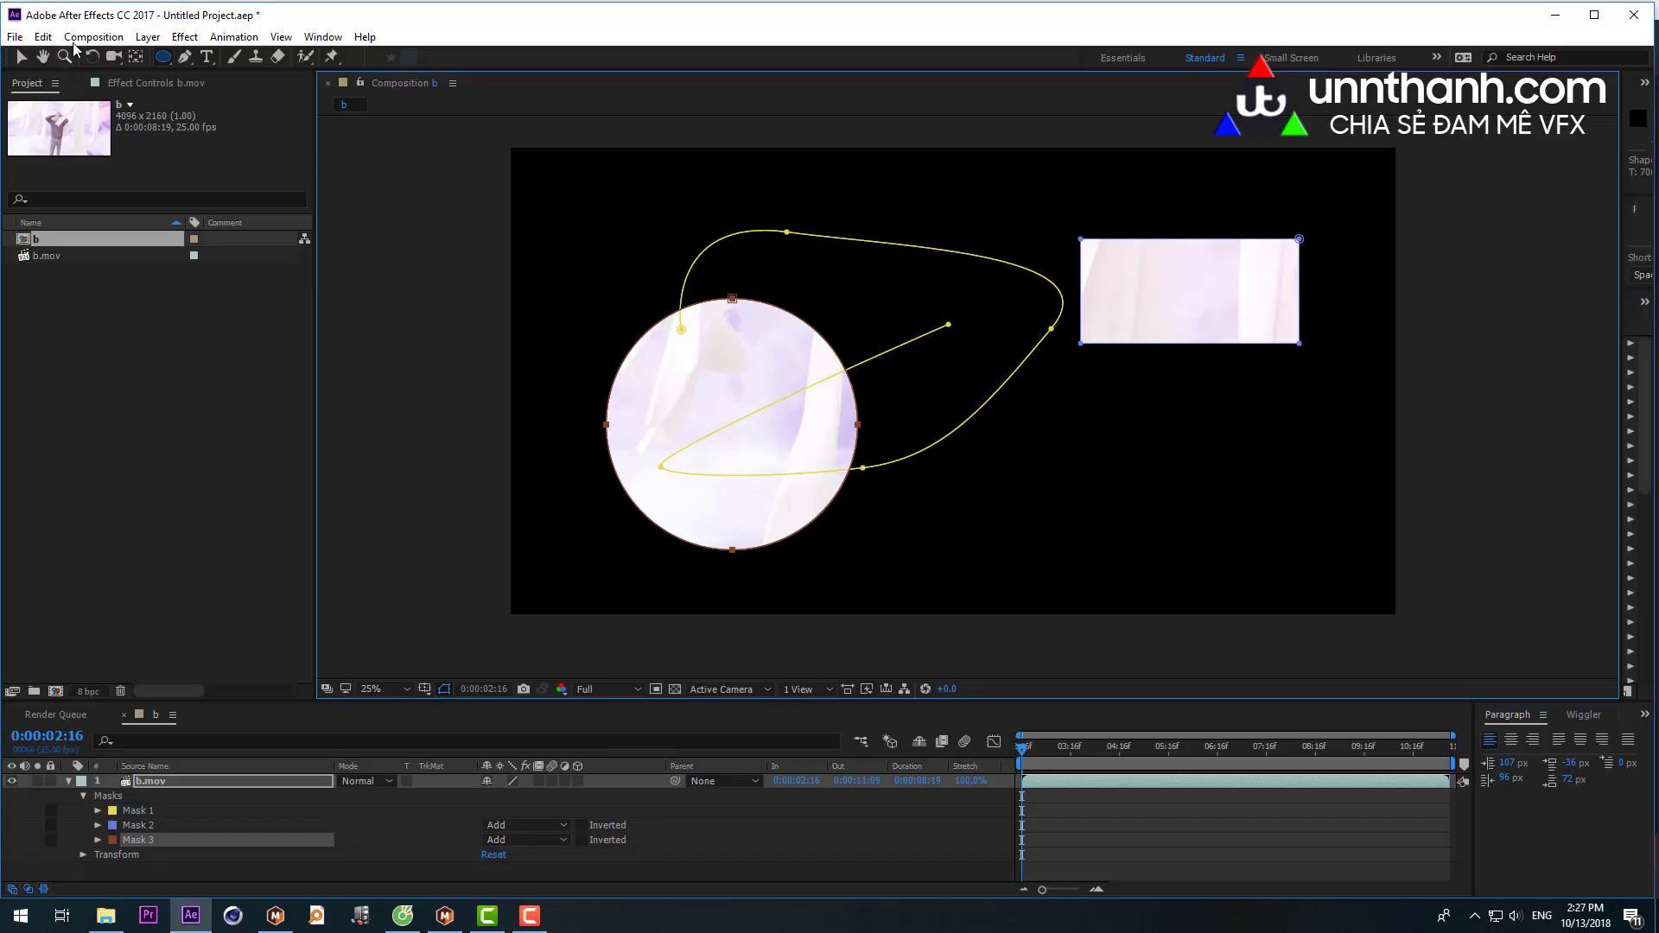
pyautogui.click(446, 927)
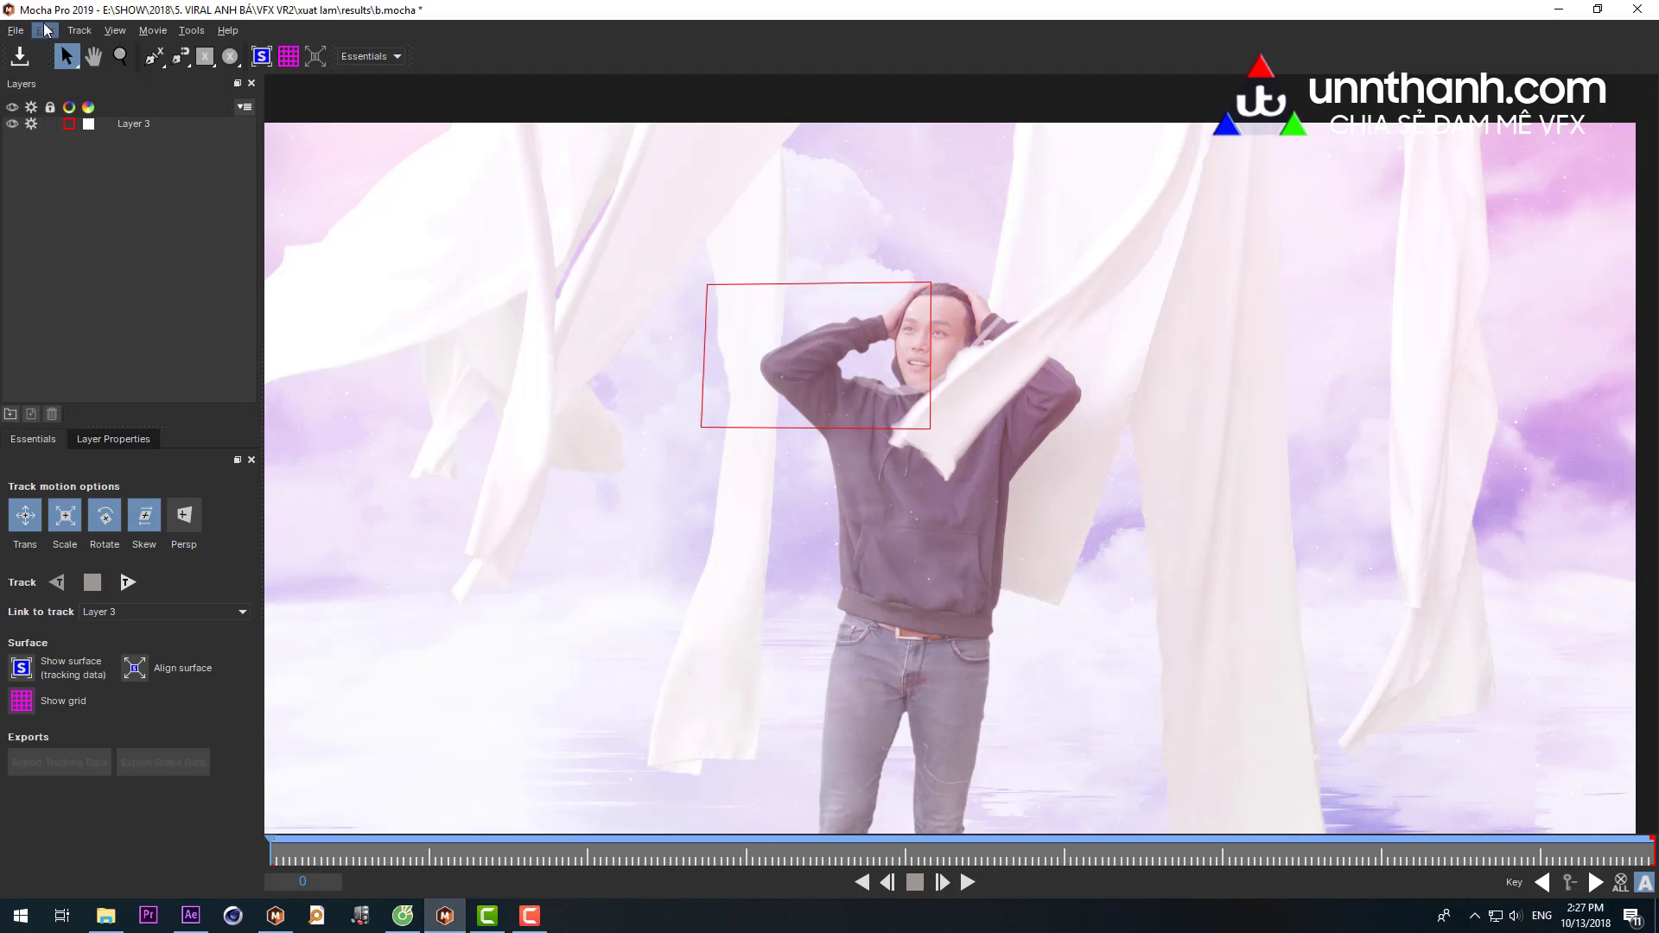
# - Draw a rectangle shape around the man and an ellipse in the sky on the right
pyautogui.click(206, 54)
pyautogui.moveTo(476, 256)
pyautogui.mouseDown()
pyautogui.moveTo(966, 415)
pyautogui.moveTo(1022, 595)
pyautogui.mouseUp()
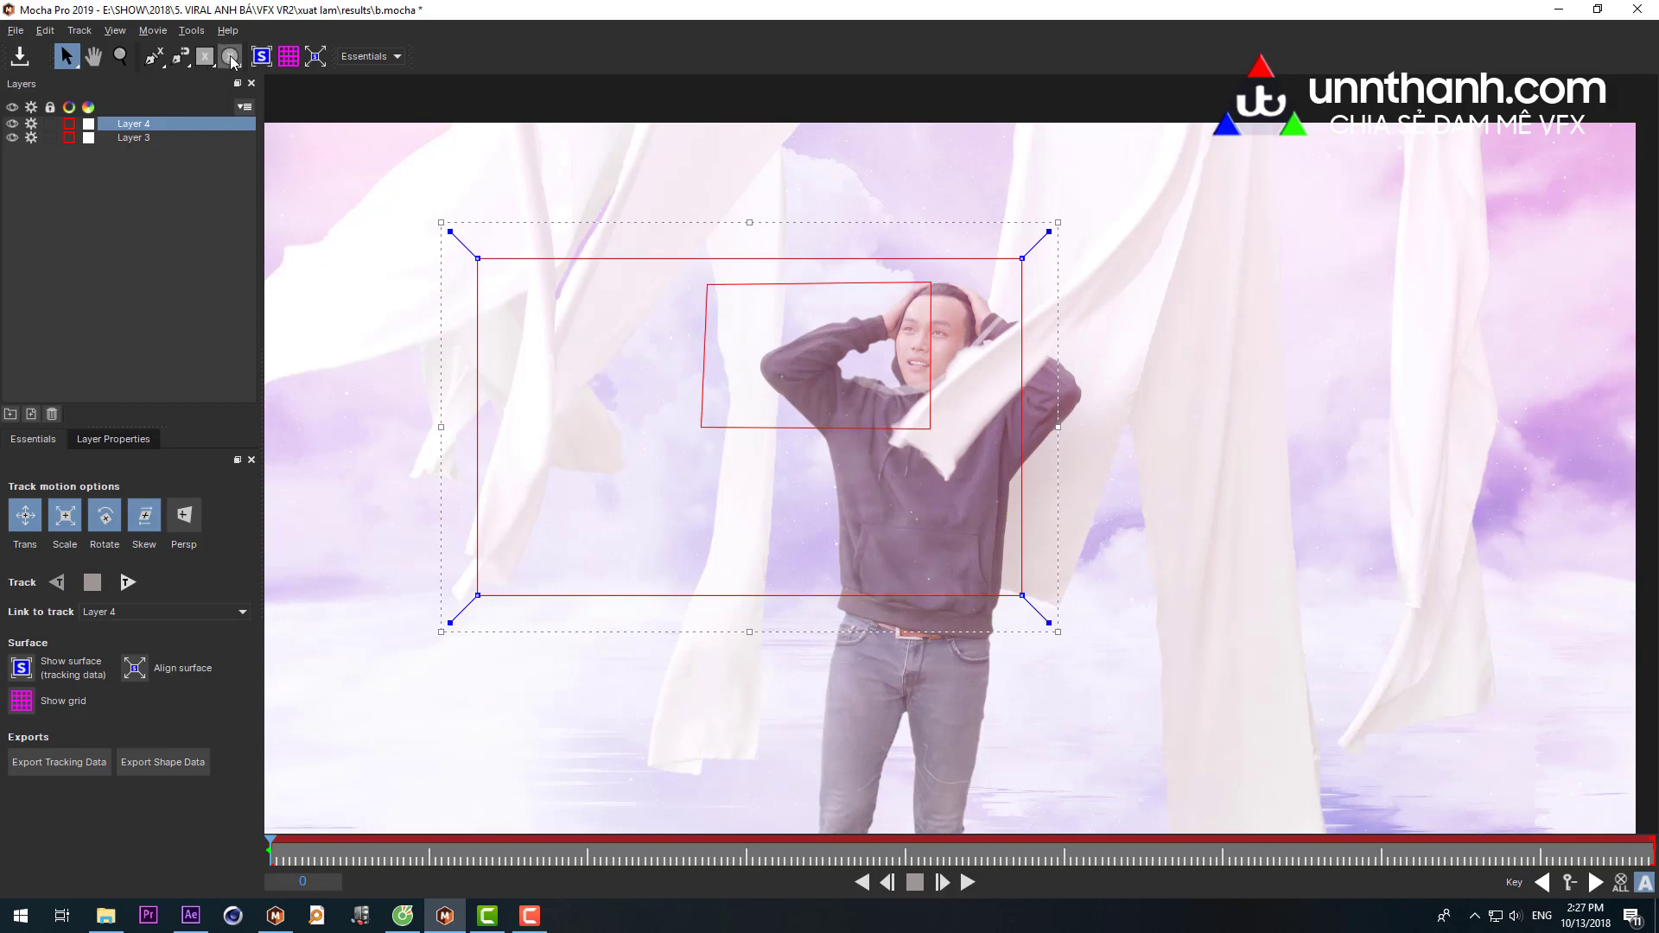
pyautogui.click(230, 56)
pyautogui.click(230, 84)
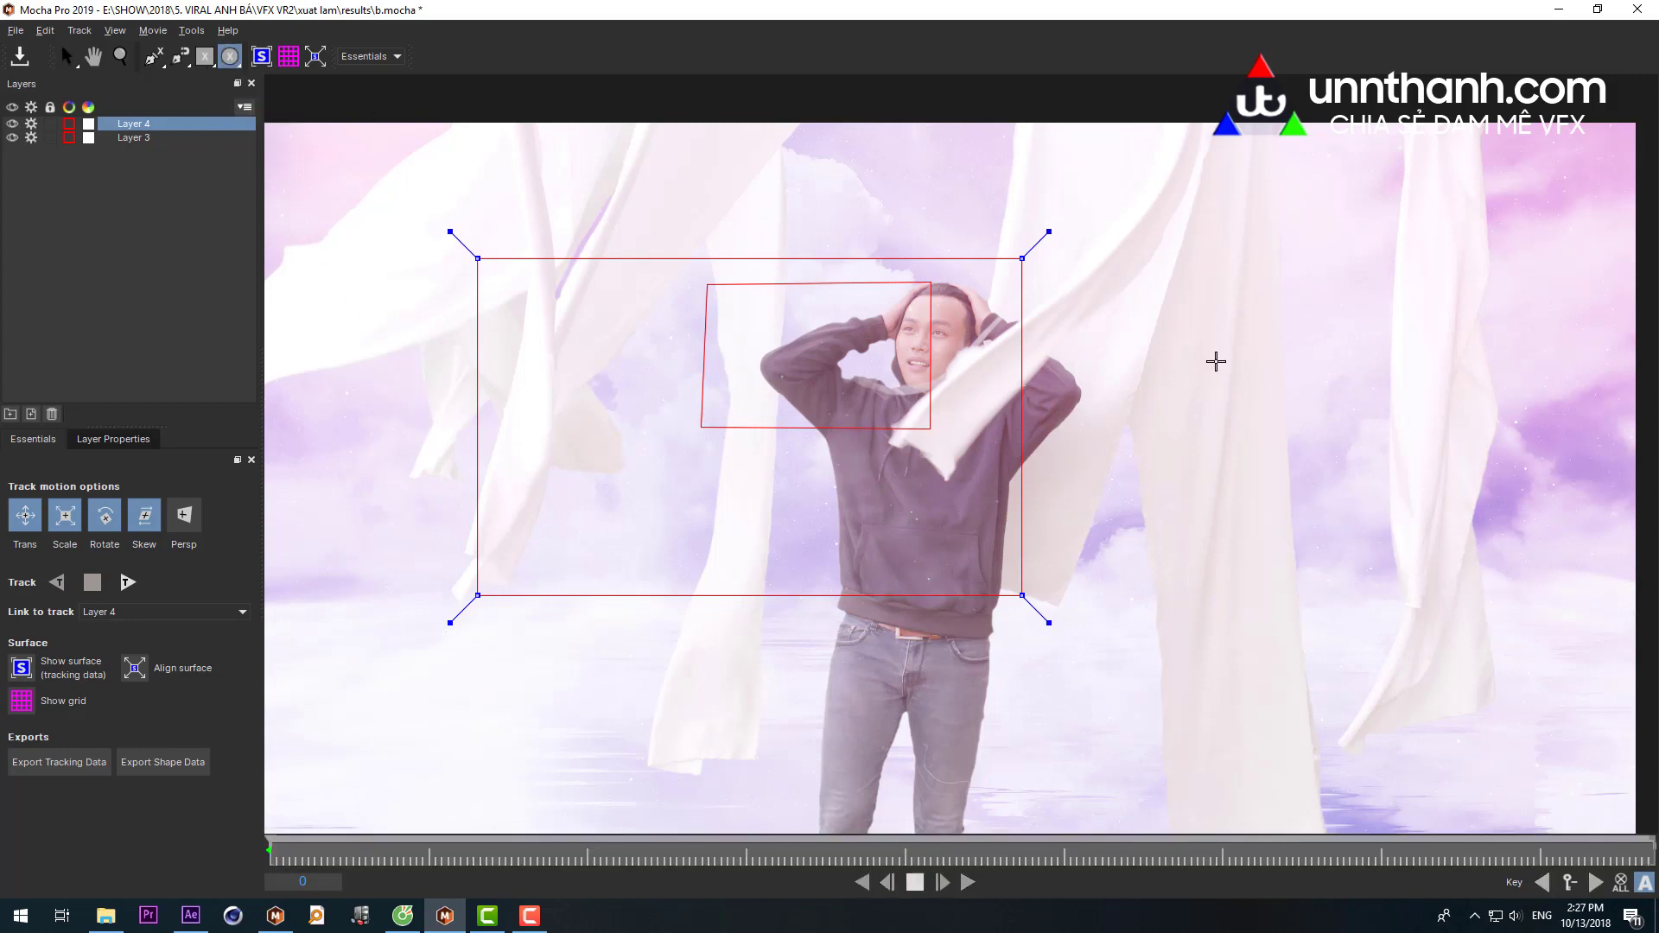
pyautogui.moveTo(1215, 358)
pyautogui.mouseDown()
pyautogui.moveTo(1553, 484)
pyautogui.moveTo(1510, 616)
pyautogui.moveTo(1362, 489)
pyautogui.moveTo(1555, 585)
pyautogui.moveTo(1259, 496)
pyautogui.moveTo(1604, 544)
pyautogui.moveTo(1497, 493)
pyautogui.moveTo(1497, 426)
pyautogui.mouseUp()
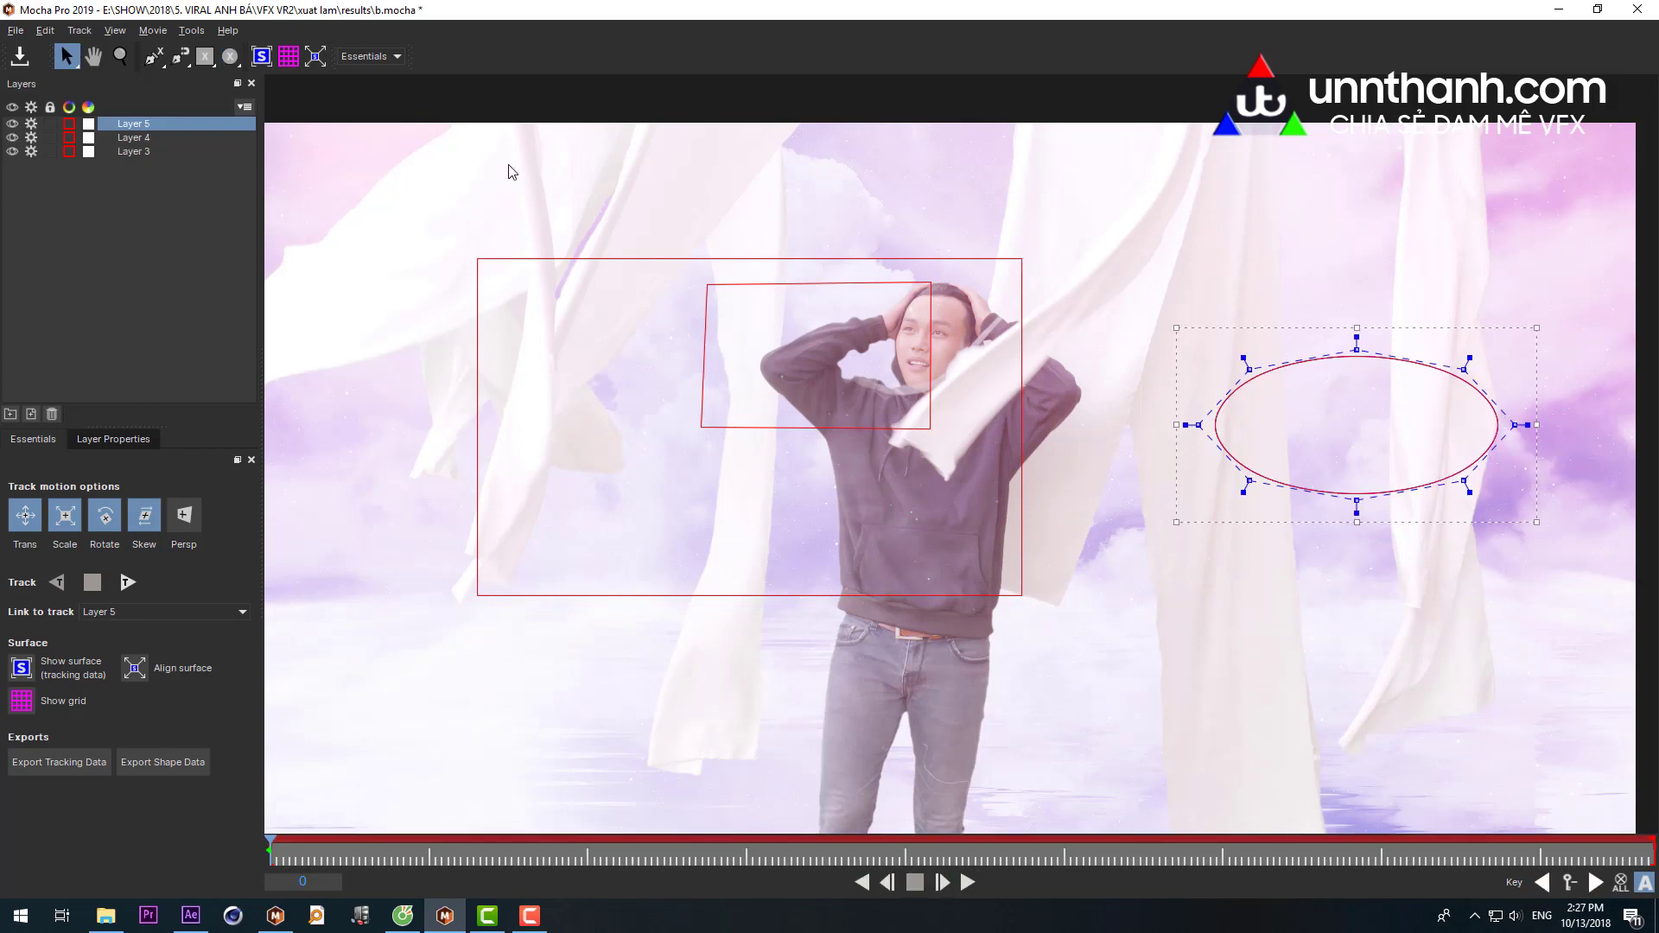
# - Add a wide rectangle across the frame, then select Layers 3–6 and delete them
pyautogui.click(205, 57)
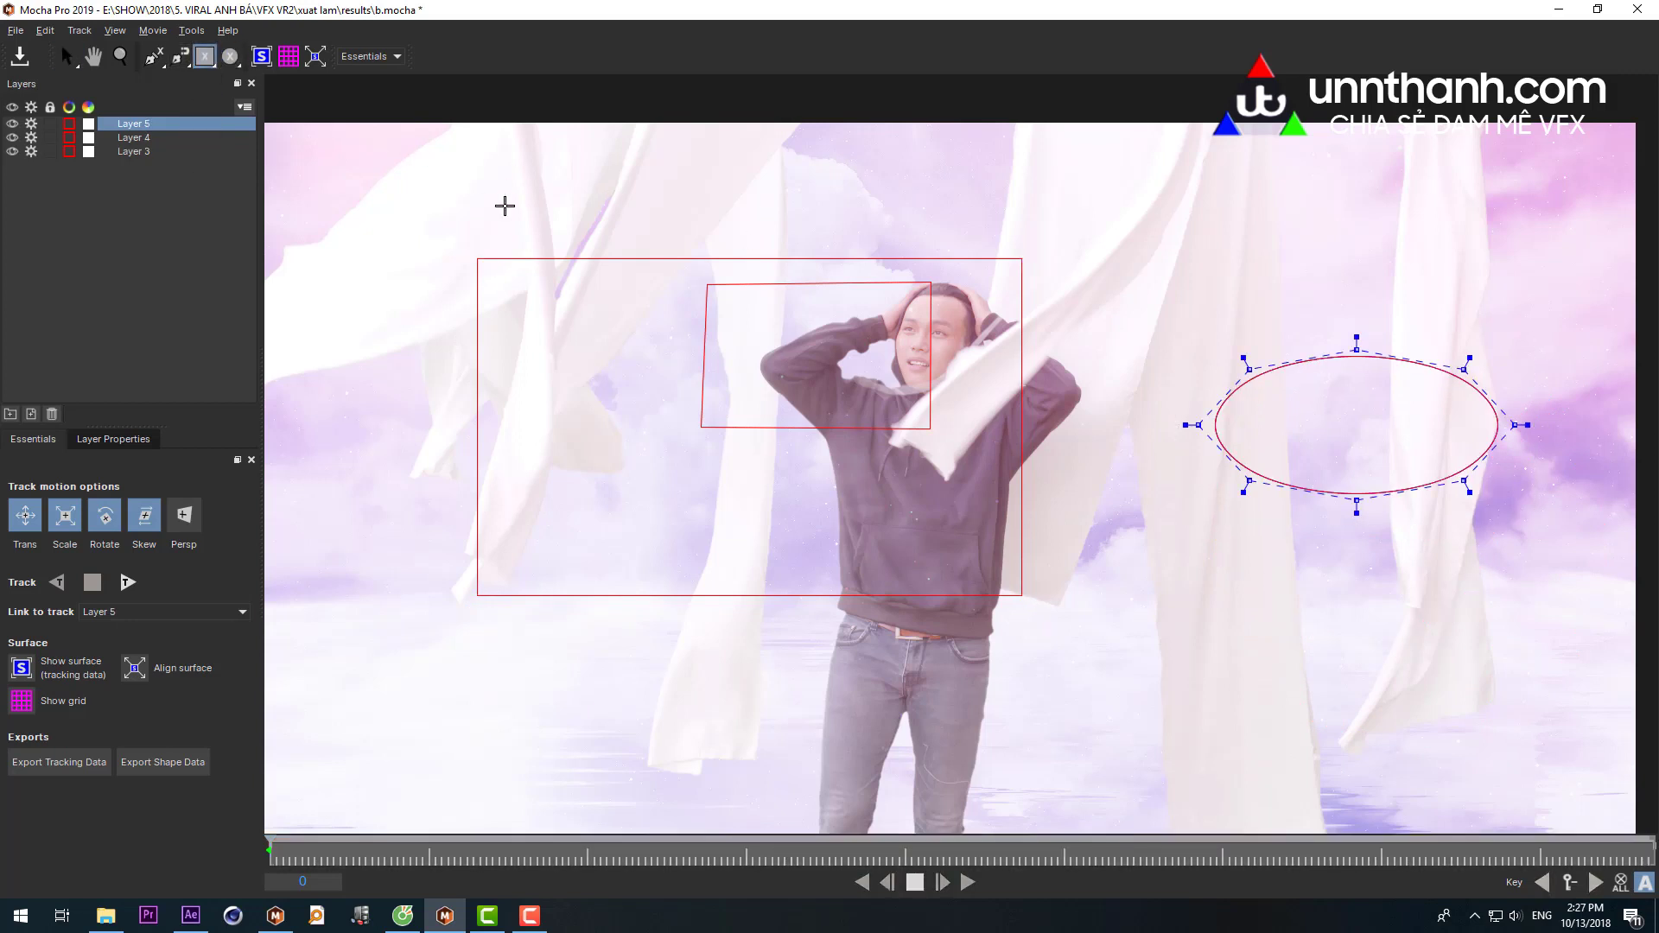
pyautogui.moveTo(424, 299); pyautogui.dragTo(807, 681)
pyautogui.moveTo(810, 521); pyautogui.dragTo(802, 409)
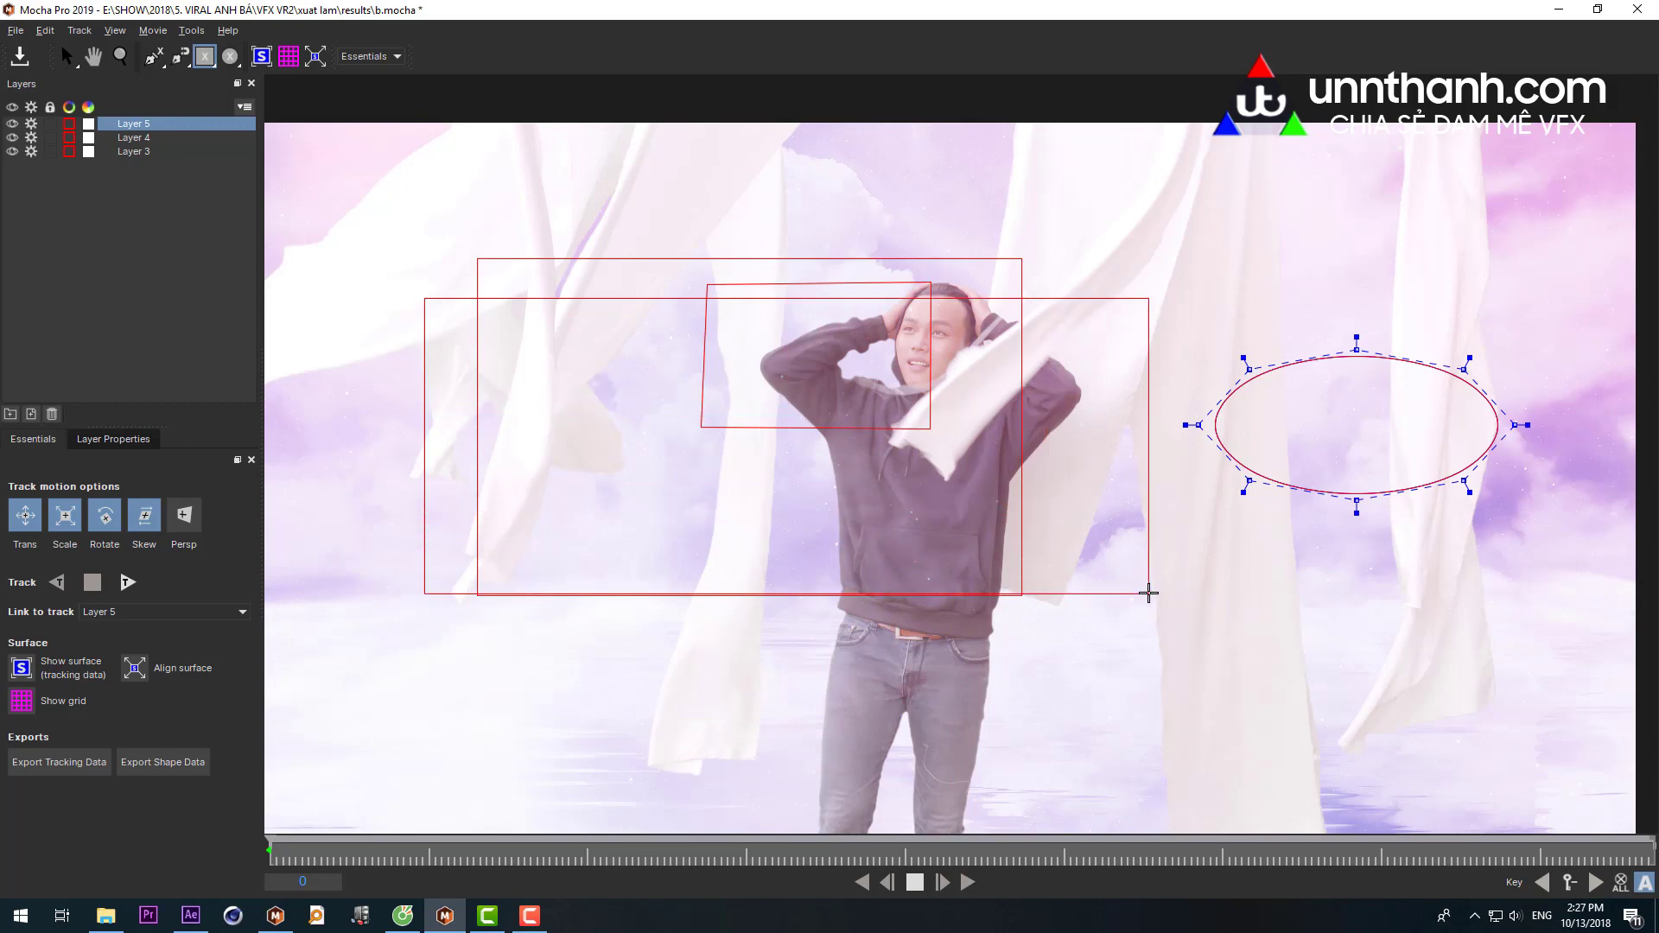
pyautogui.moveTo(802, 408); pyautogui.dragTo(1271, 529)
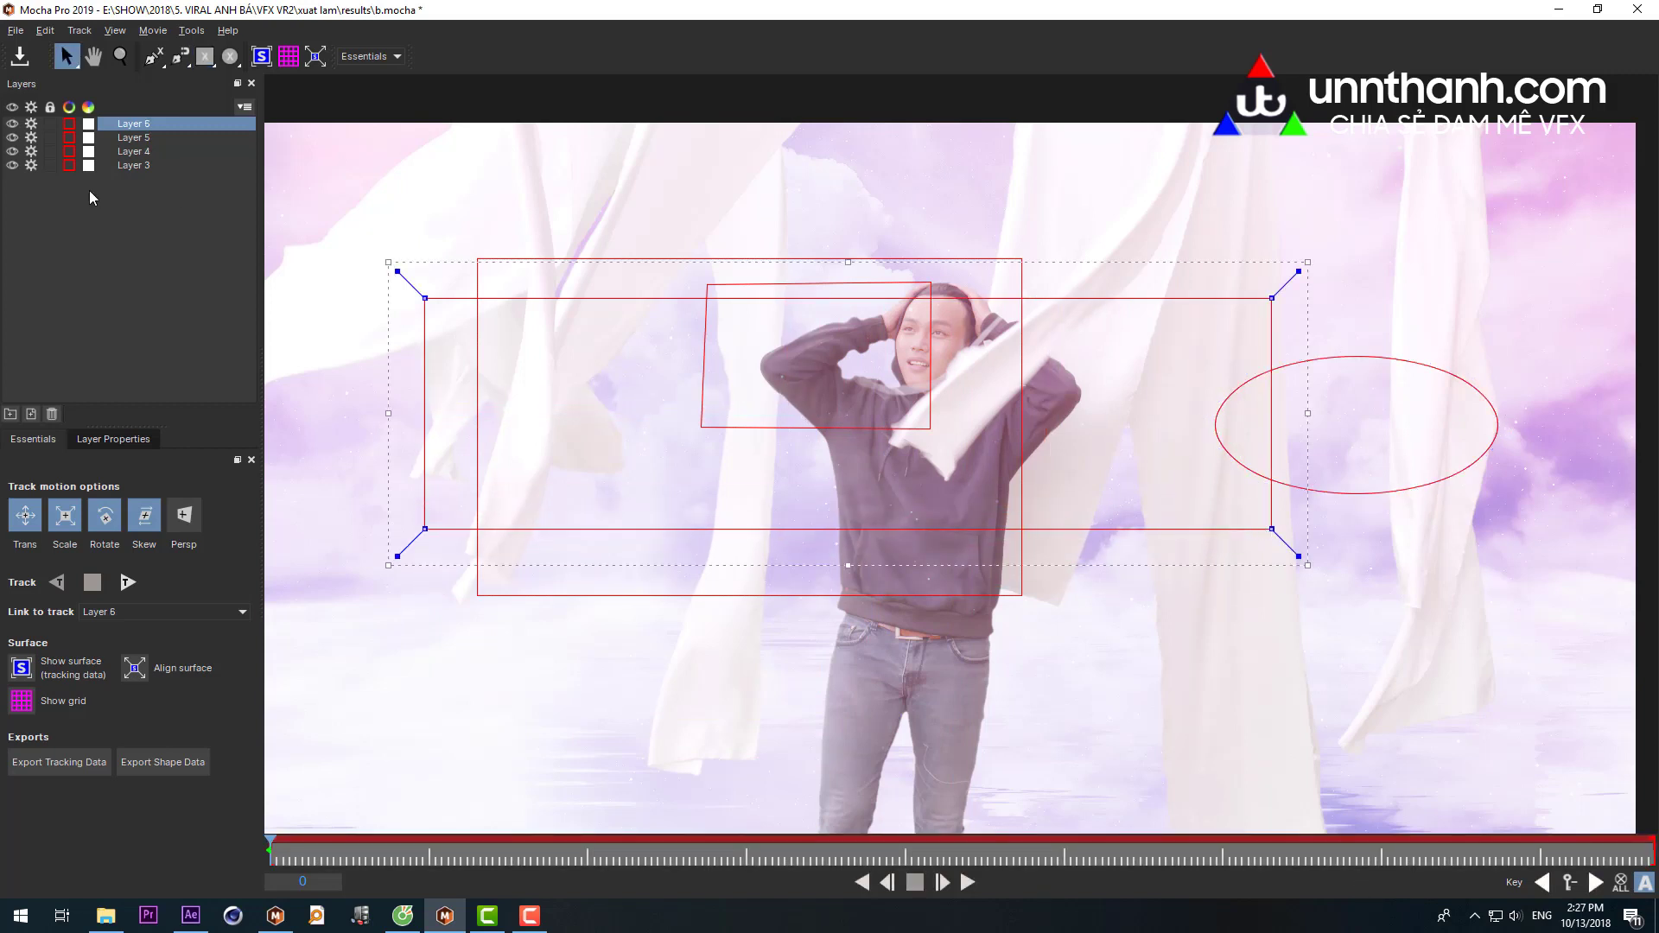
pyautogui.moveTo(87, 205); pyautogui.dragTo(161, 105)
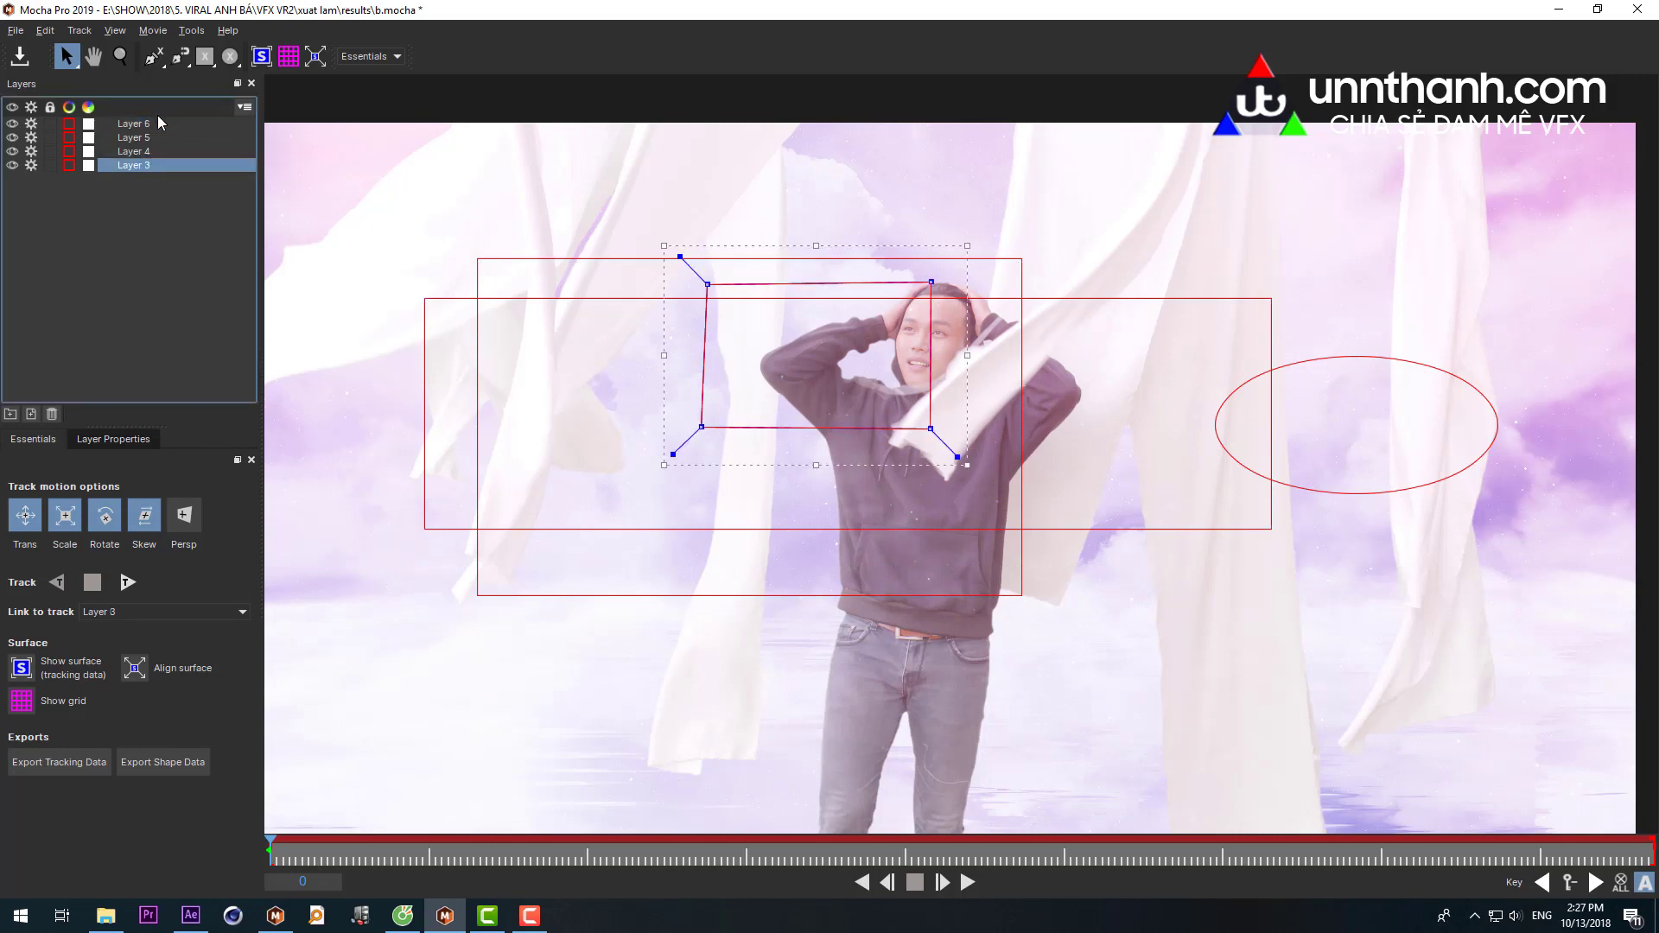
pyautogui.press('Delete')
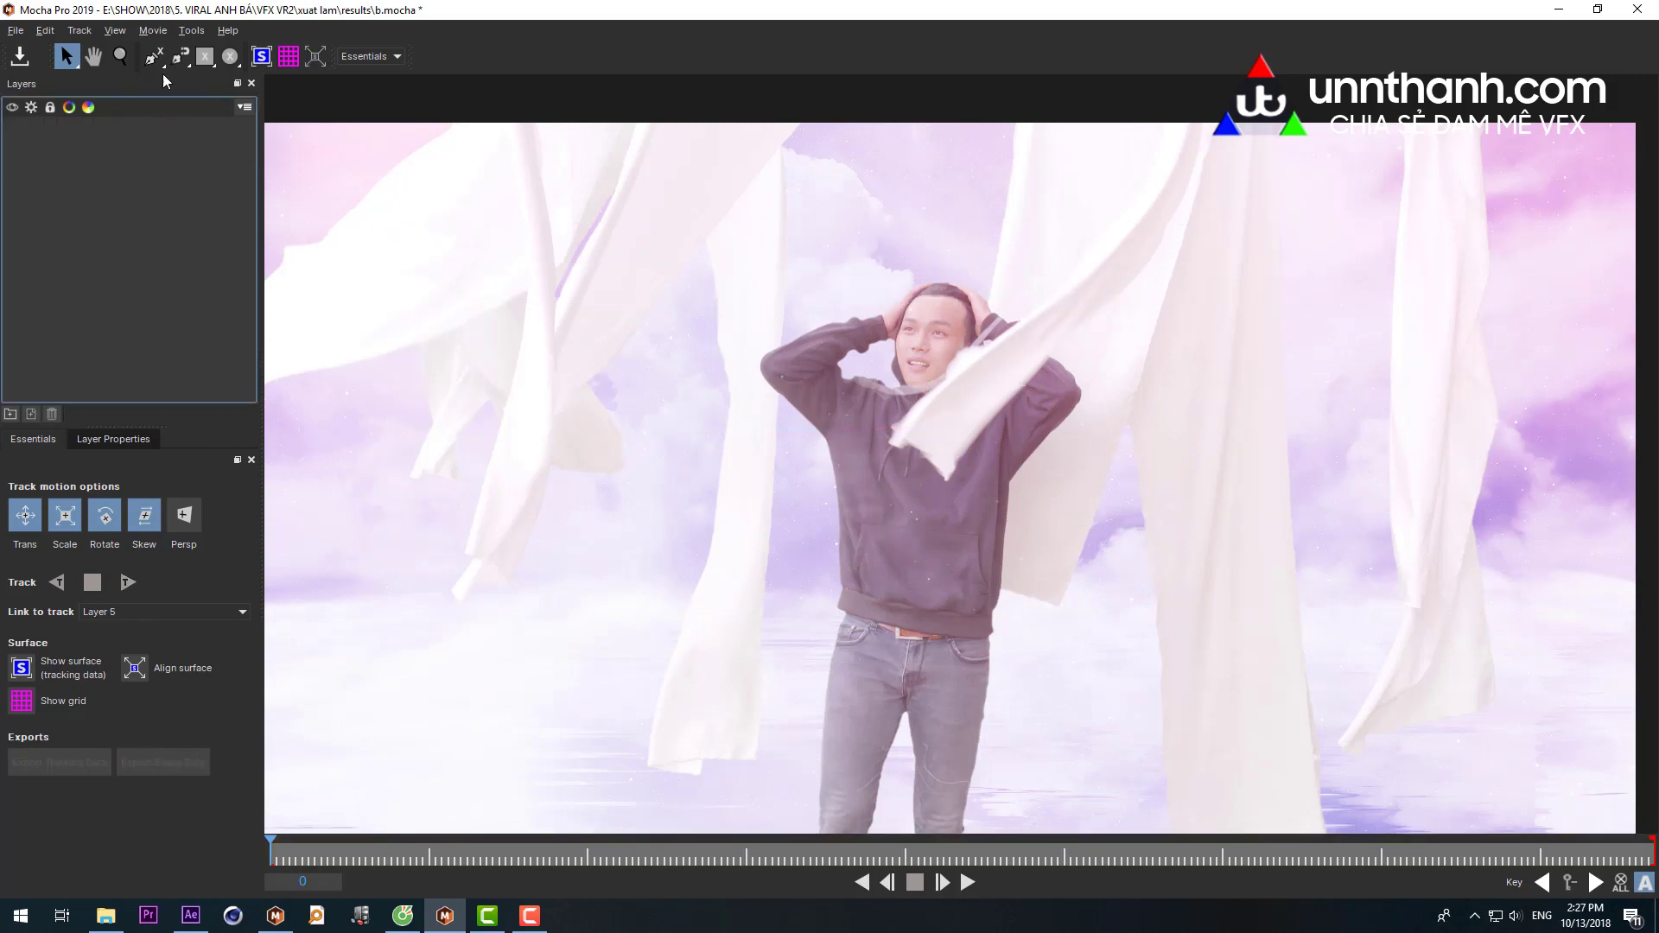
pyautogui.click(205, 61)
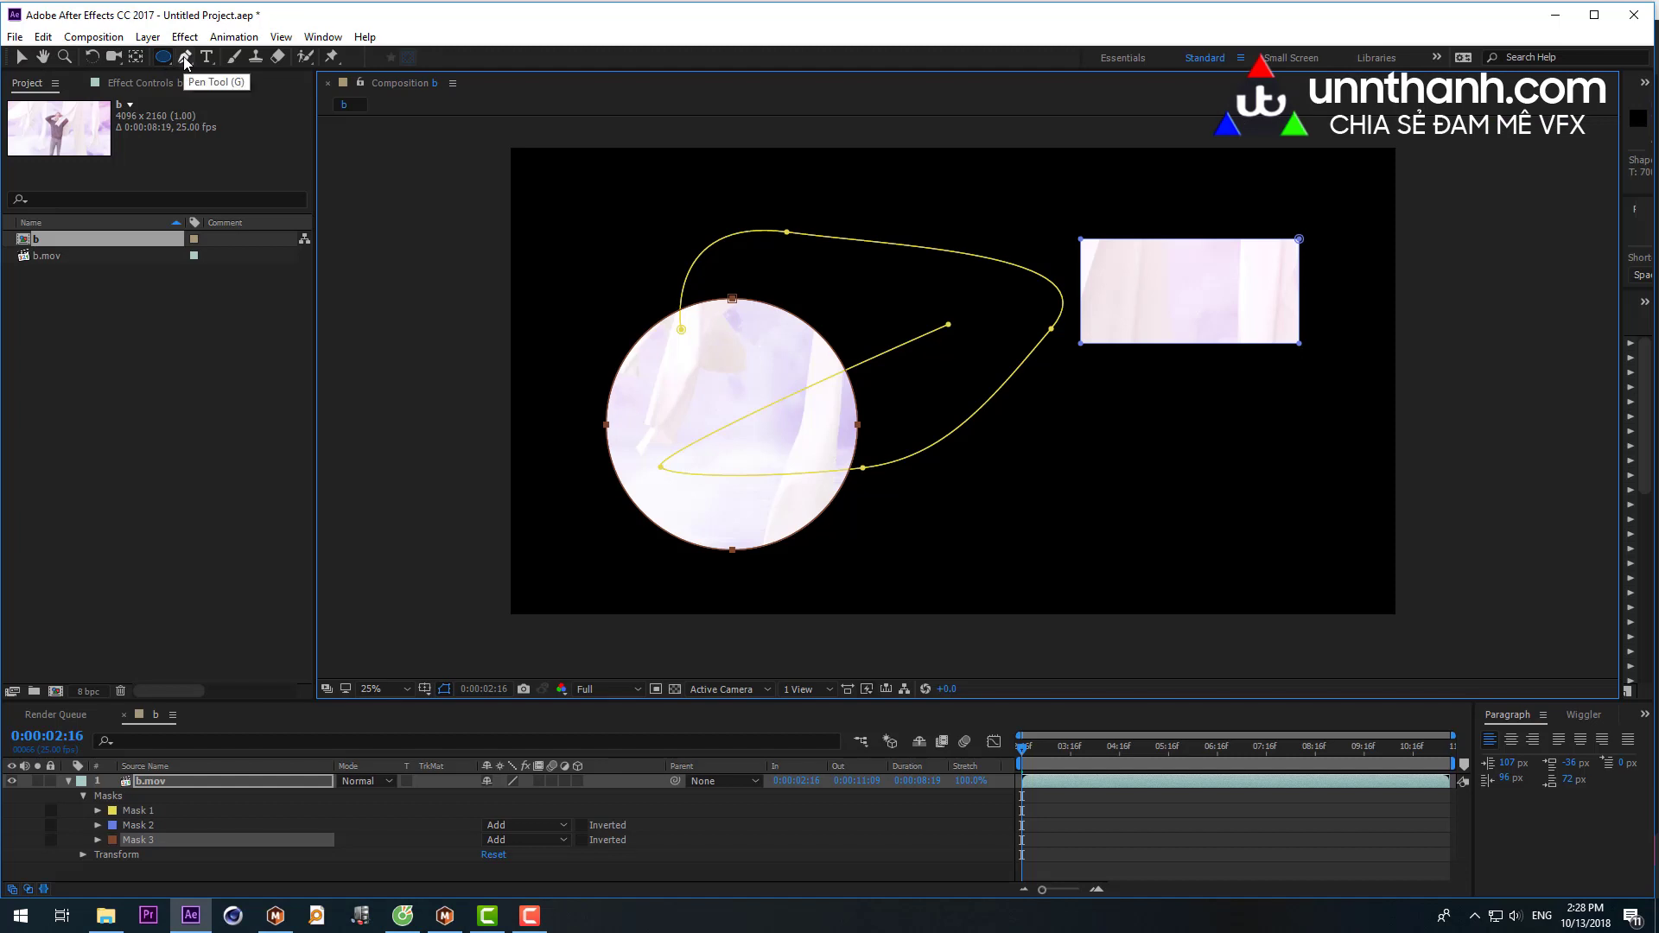
pyautogui.moveTo(162, 56)
pyautogui.mouseDown()
pyautogui.moveTo(221, 55)
pyautogui.moveTo(221, 138)
pyautogui.moveTo(250, 137)
pyautogui.mouseUp()
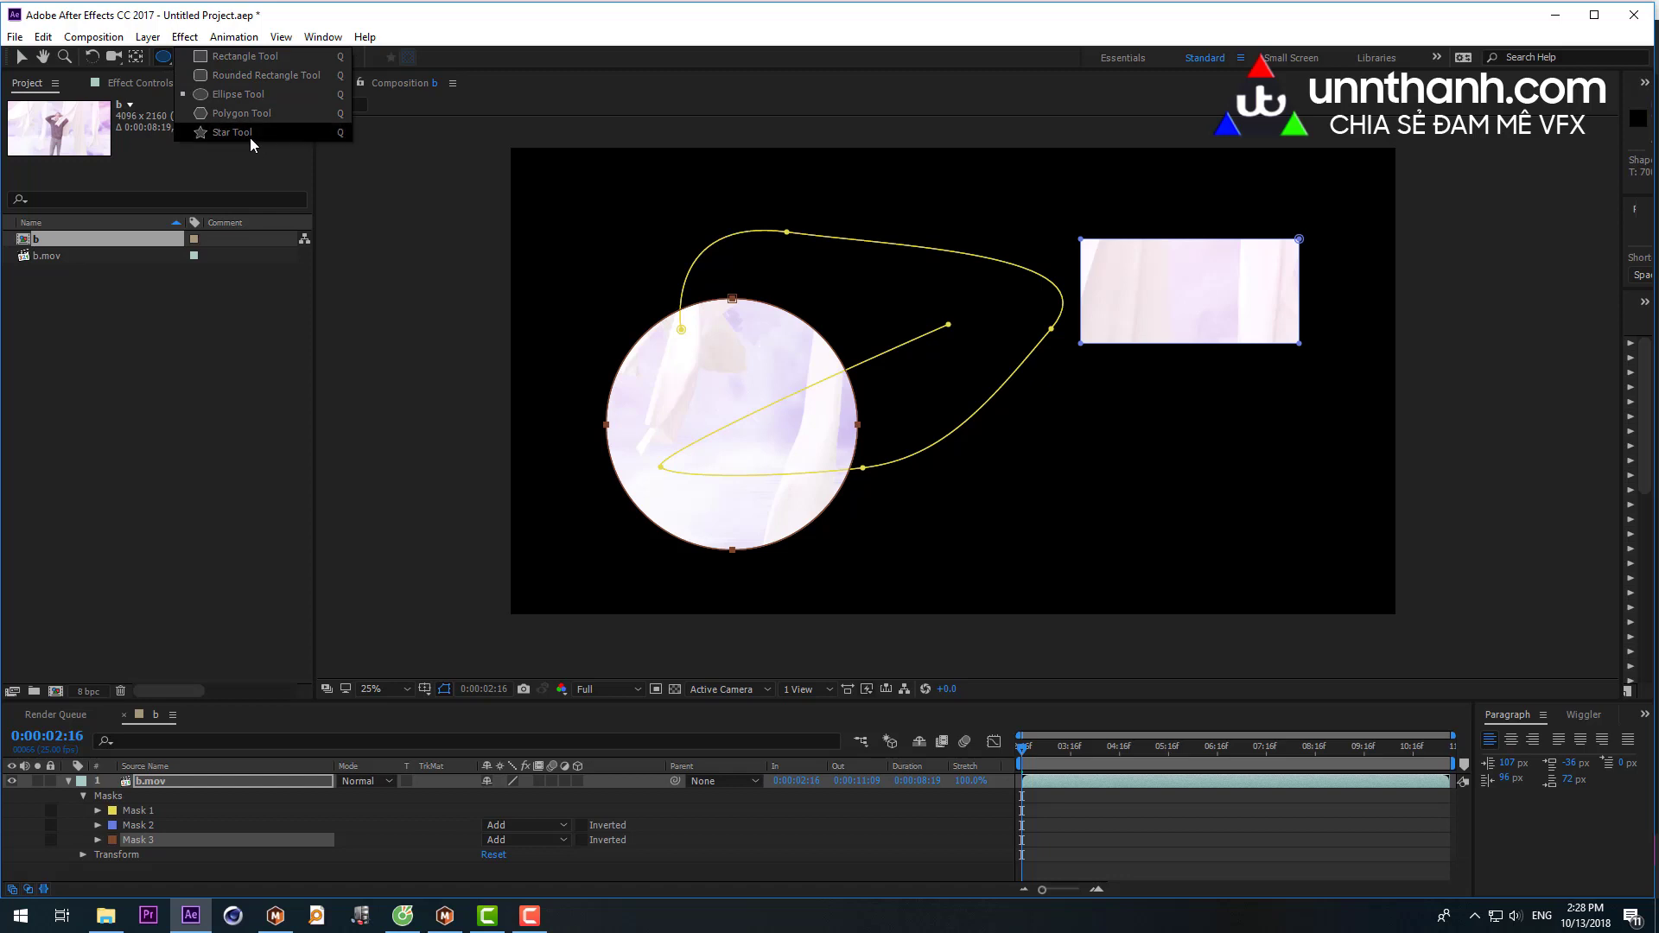
pyautogui.hotkey('alt', 'Tab')
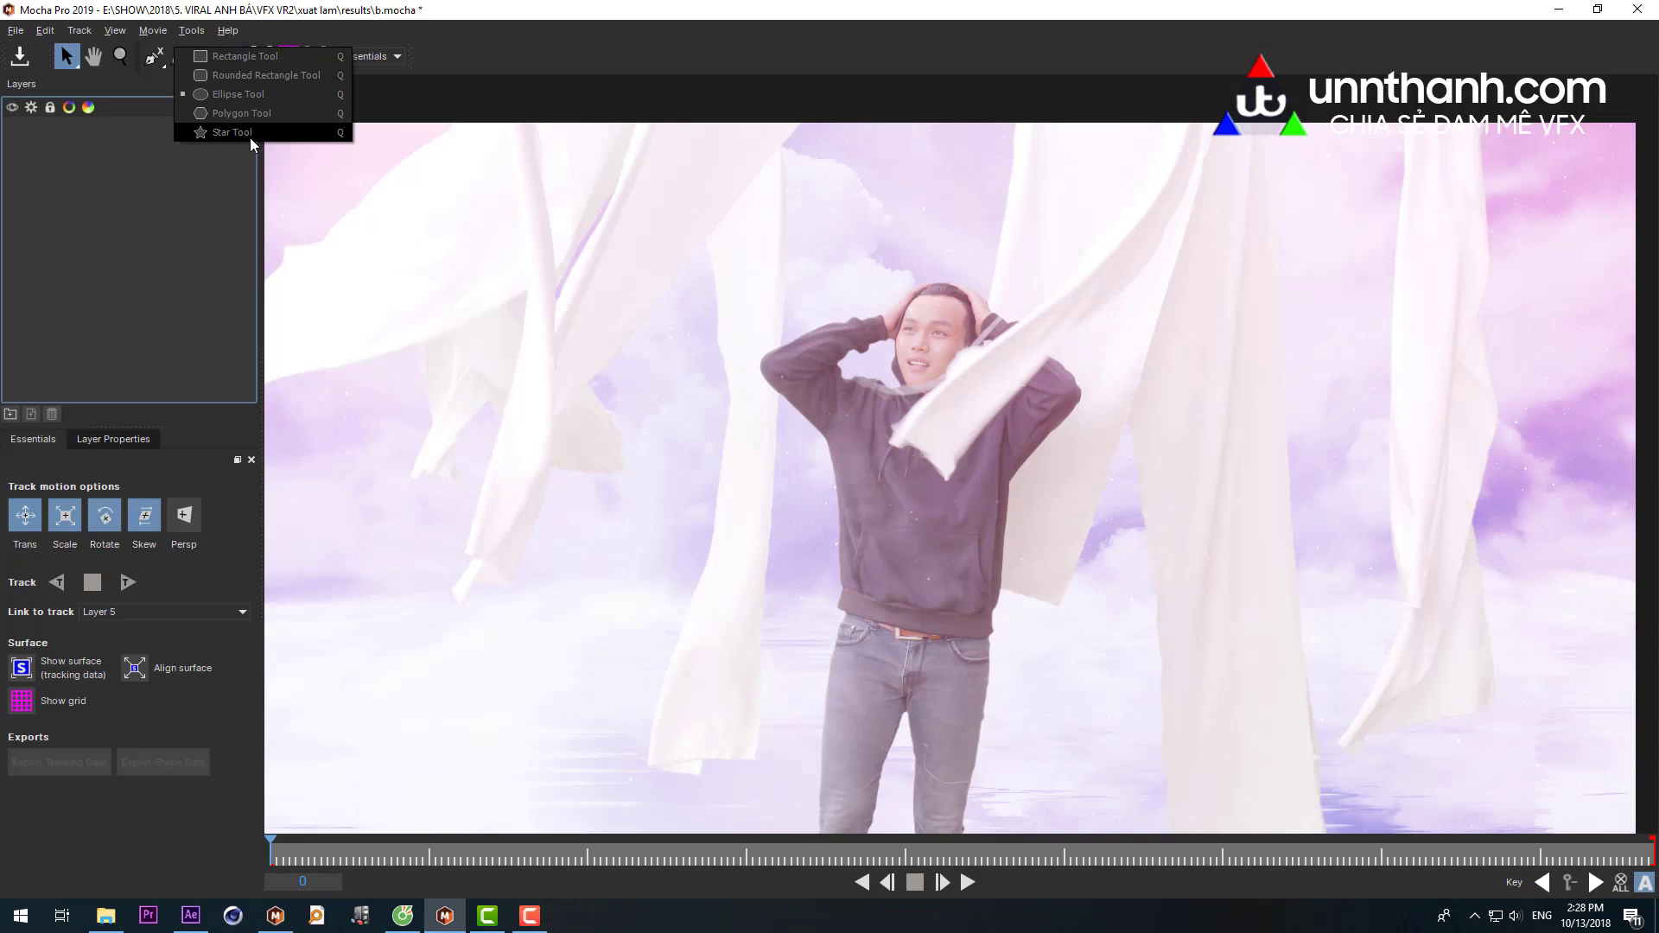
pyautogui.hotkey('alt', 'Tab')
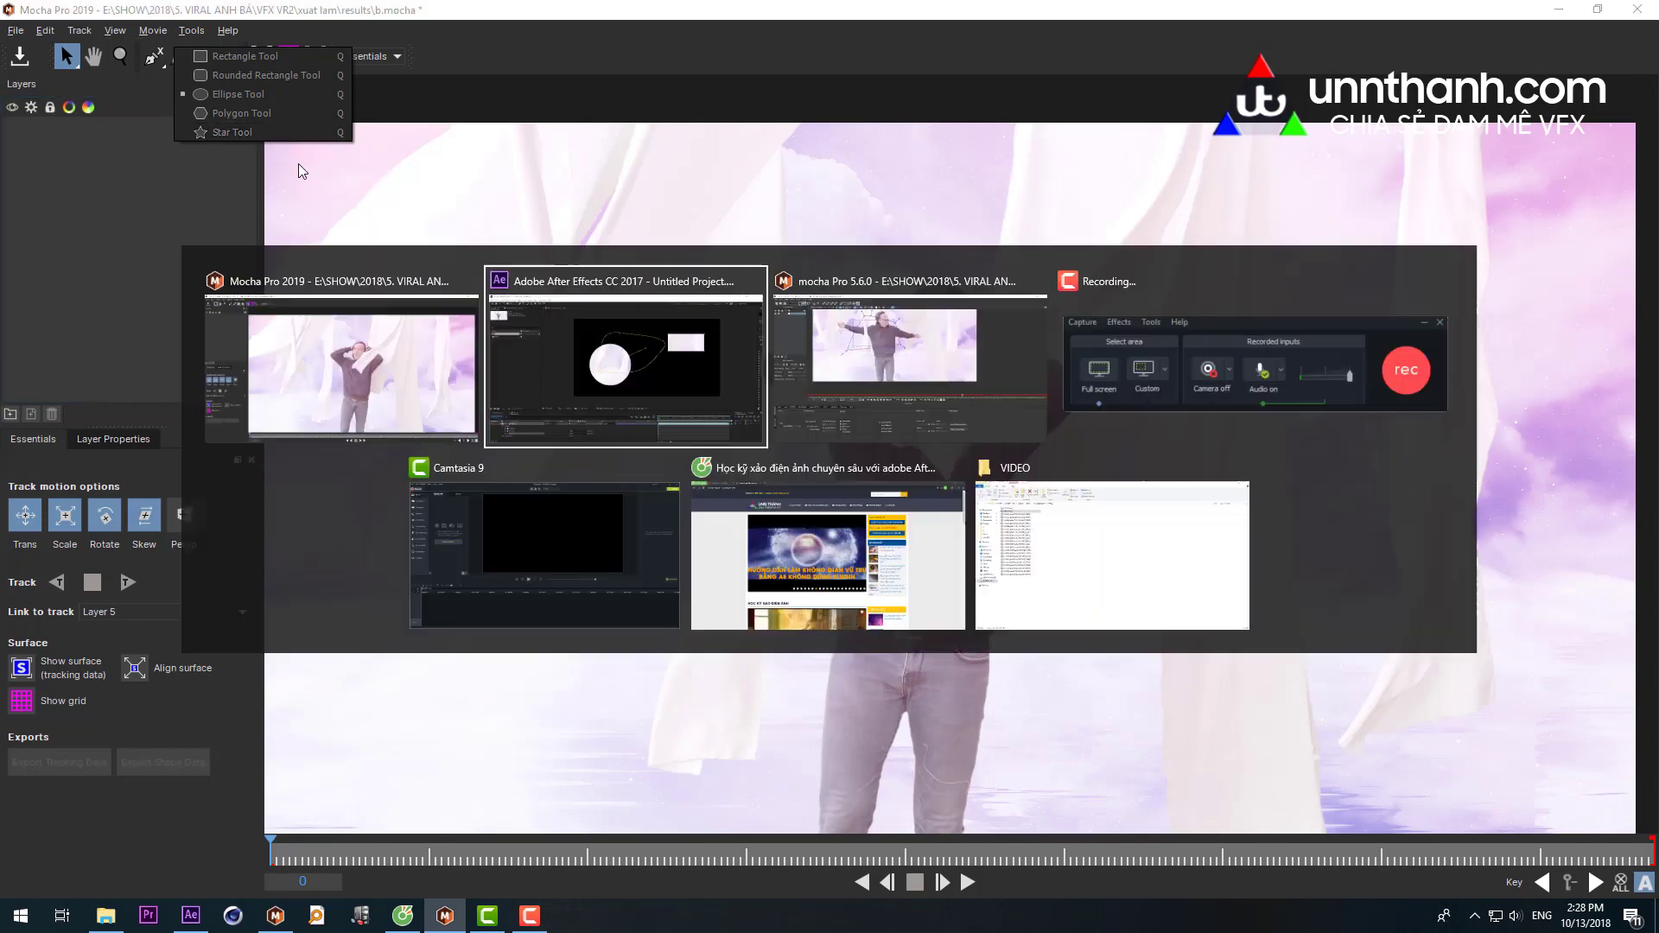
pyautogui.hotkey('alt', 'Tab')
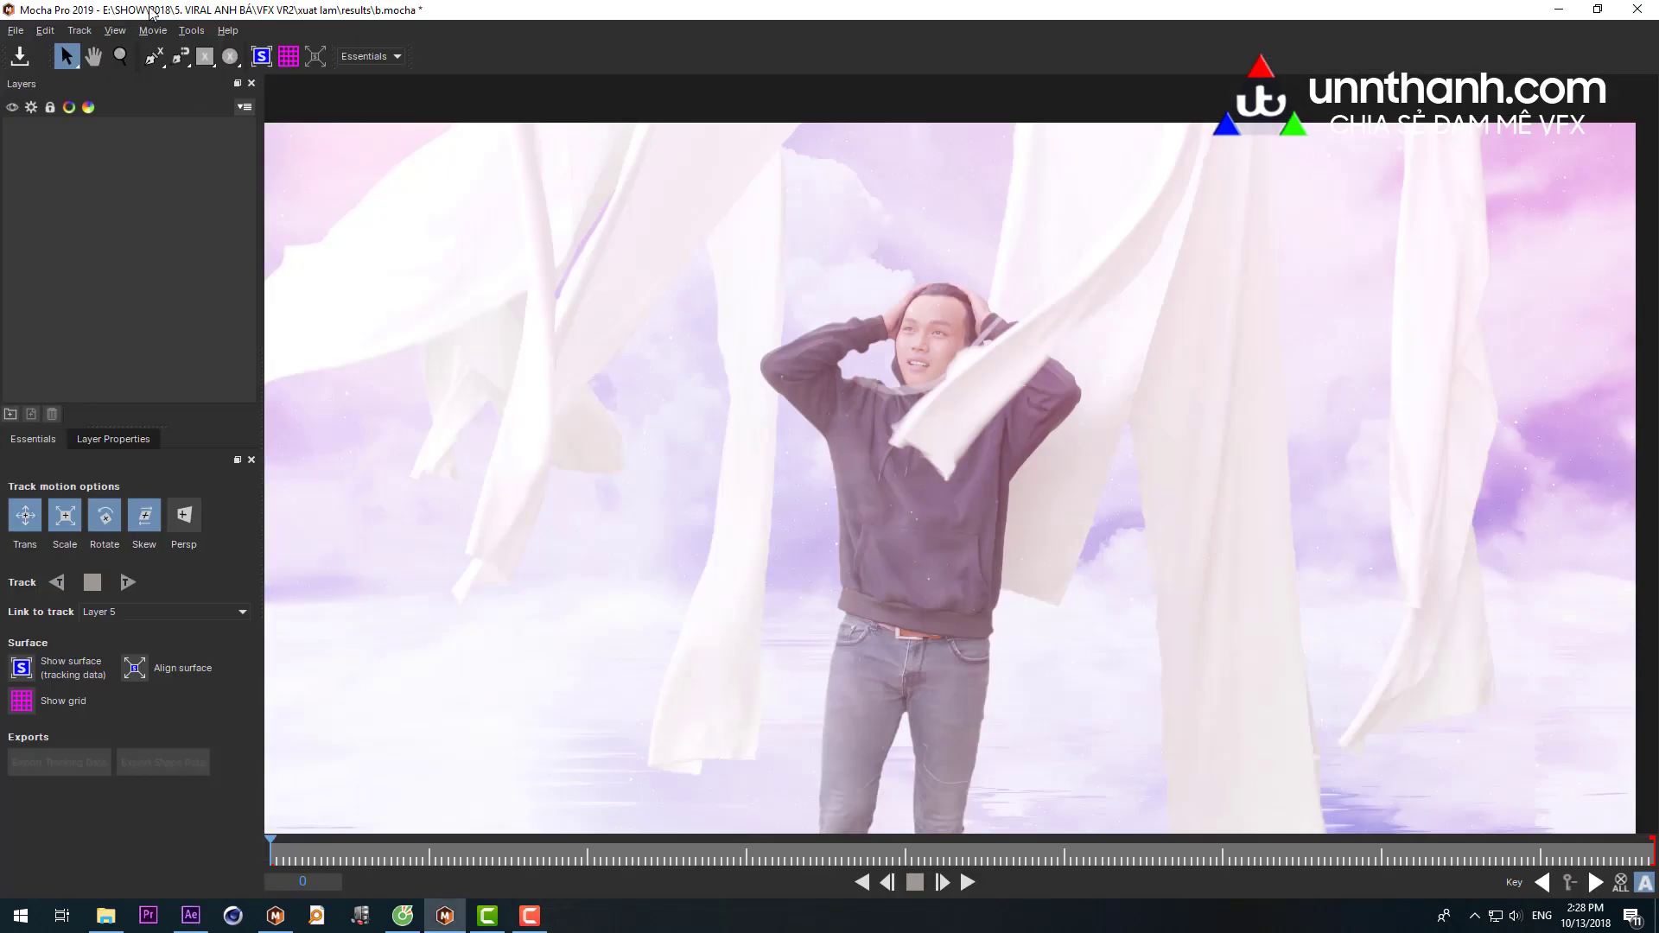
# - Draw a closed five-point X-Spline shape over the drapes left of the man's head
pyautogui.click(158, 60)
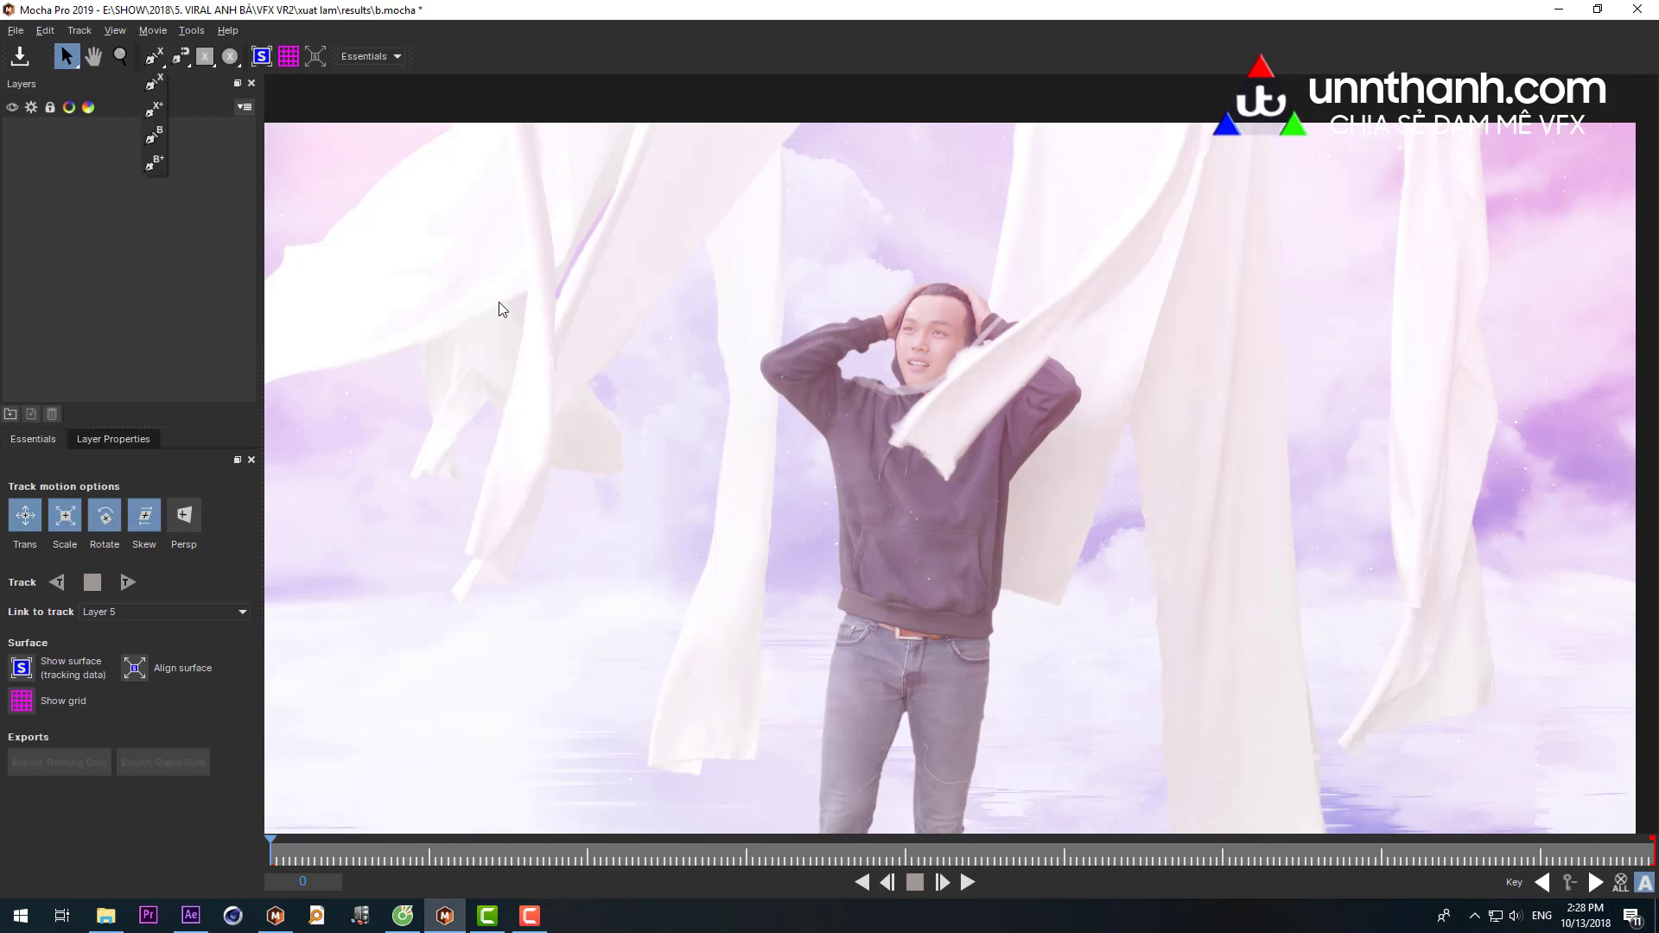
pyautogui.click(586, 284)
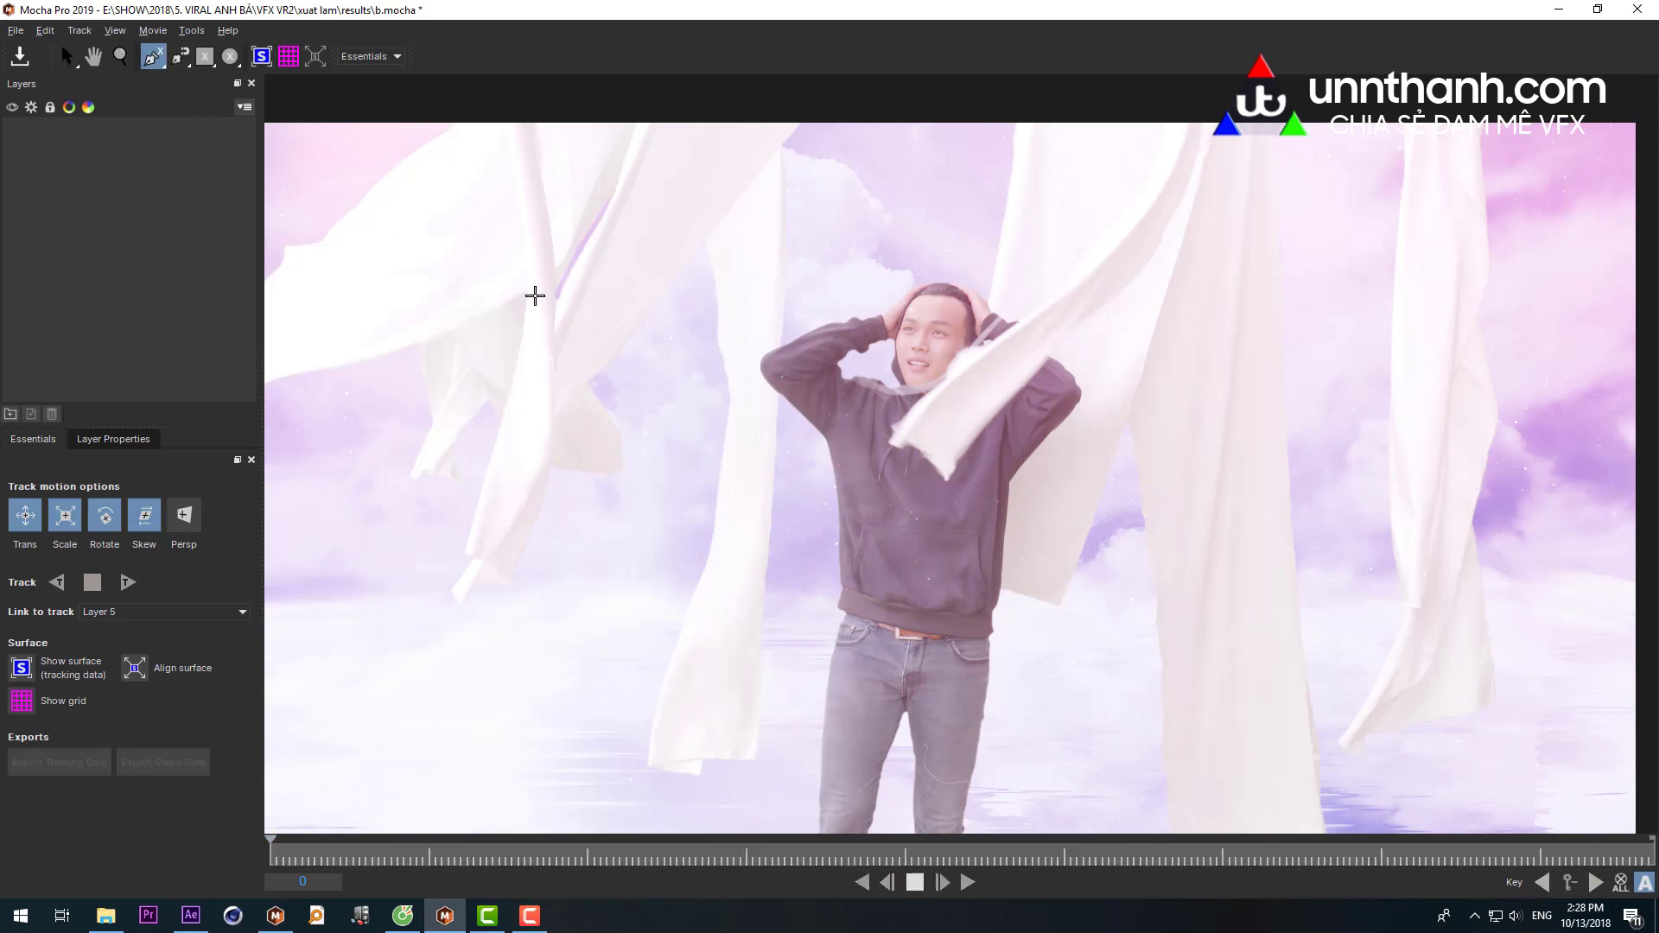
pyautogui.click(537, 293)
pyautogui.click(713, 248)
pyautogui.click(759, 384)
pyautogui.click(572, 450)
pyautogui.click(461, 397)
pyautogui.rightClick(460, 398)
pyautogui.press('s')
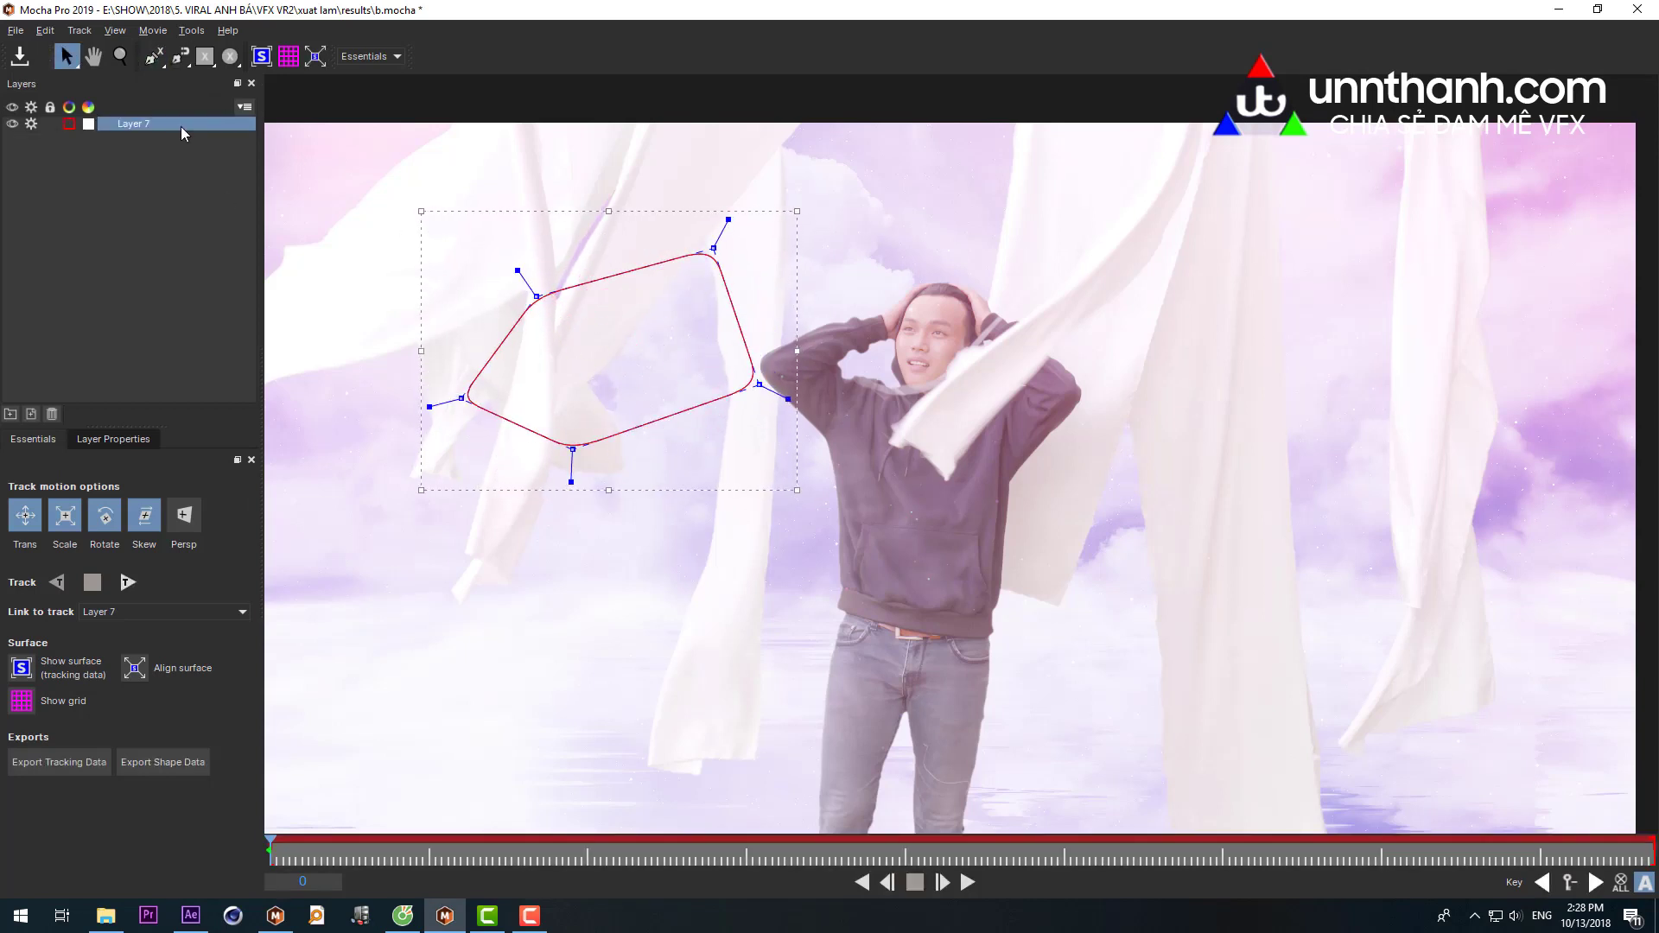
# - Rename the new Layer 7 to 'so 1'
pyautogui.click(162, 64)
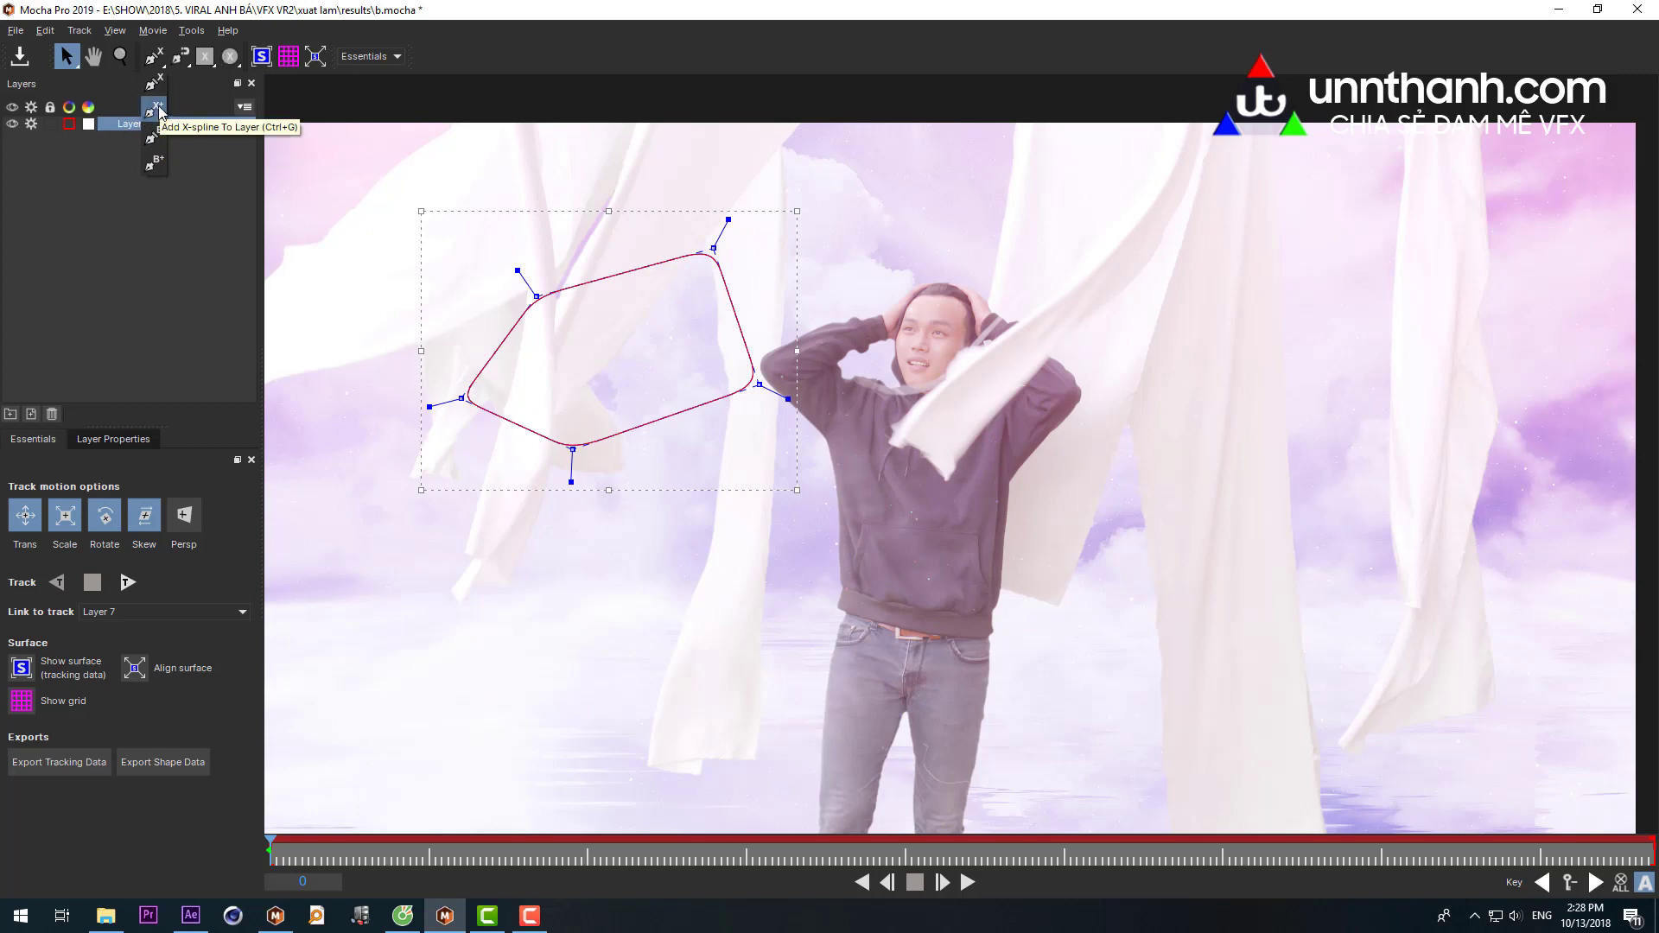
pyautogui.hotkey('alt', 'Tab')
pyautogui.hotkey('alt', 'Tab')
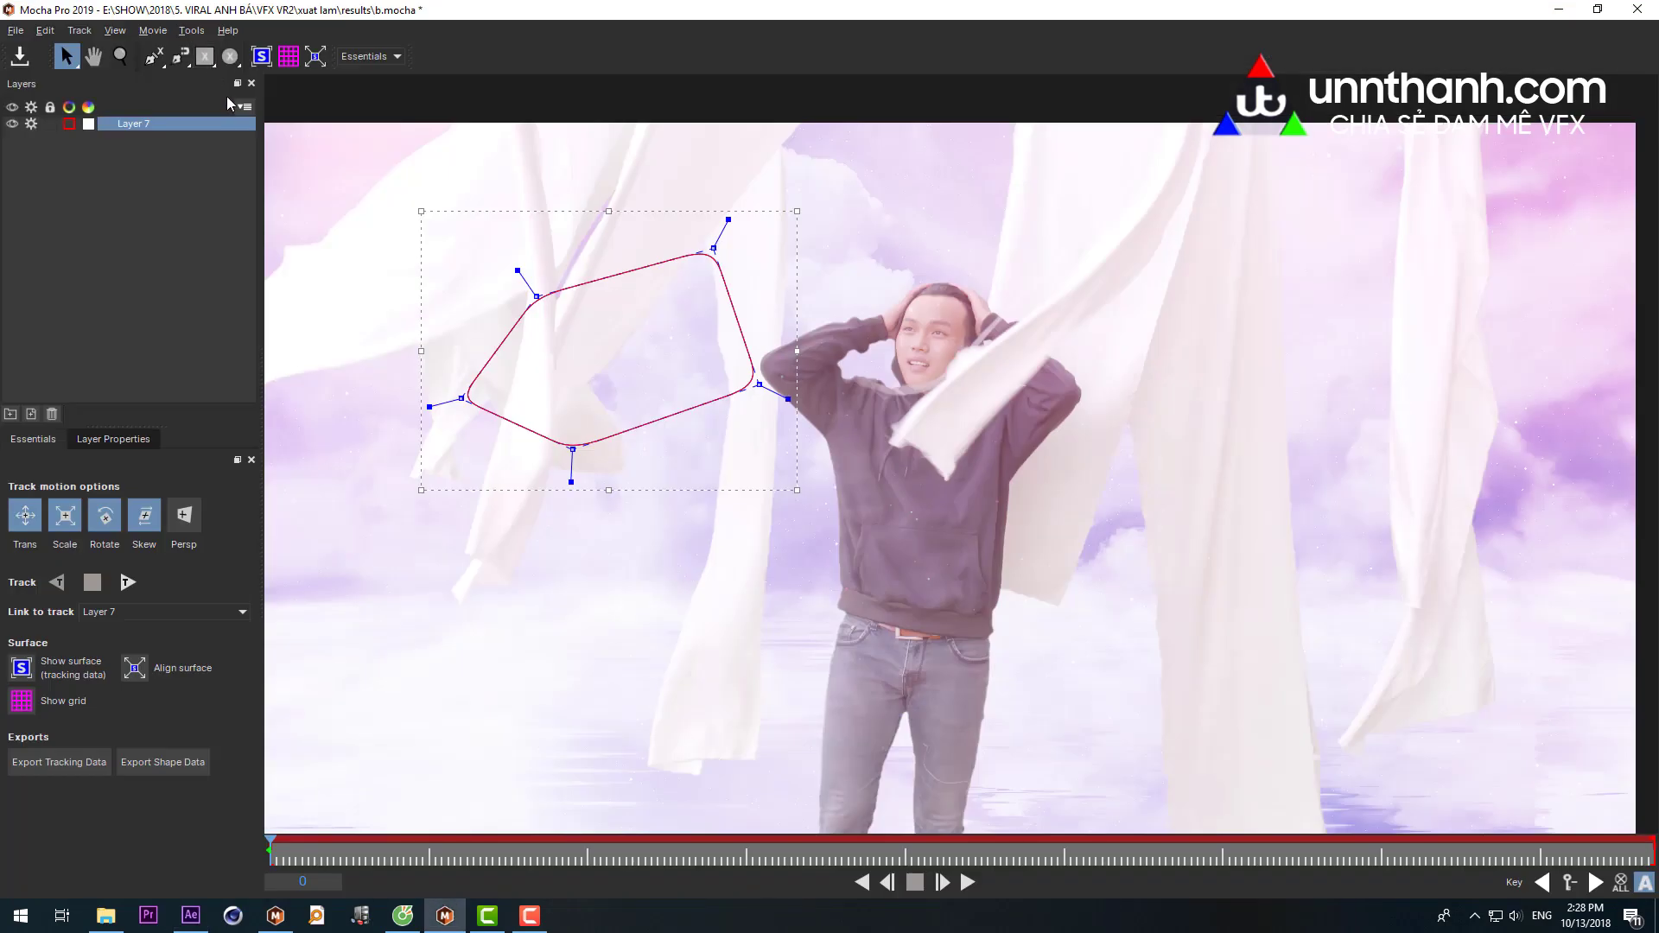
pyautogui.click(163, 61)
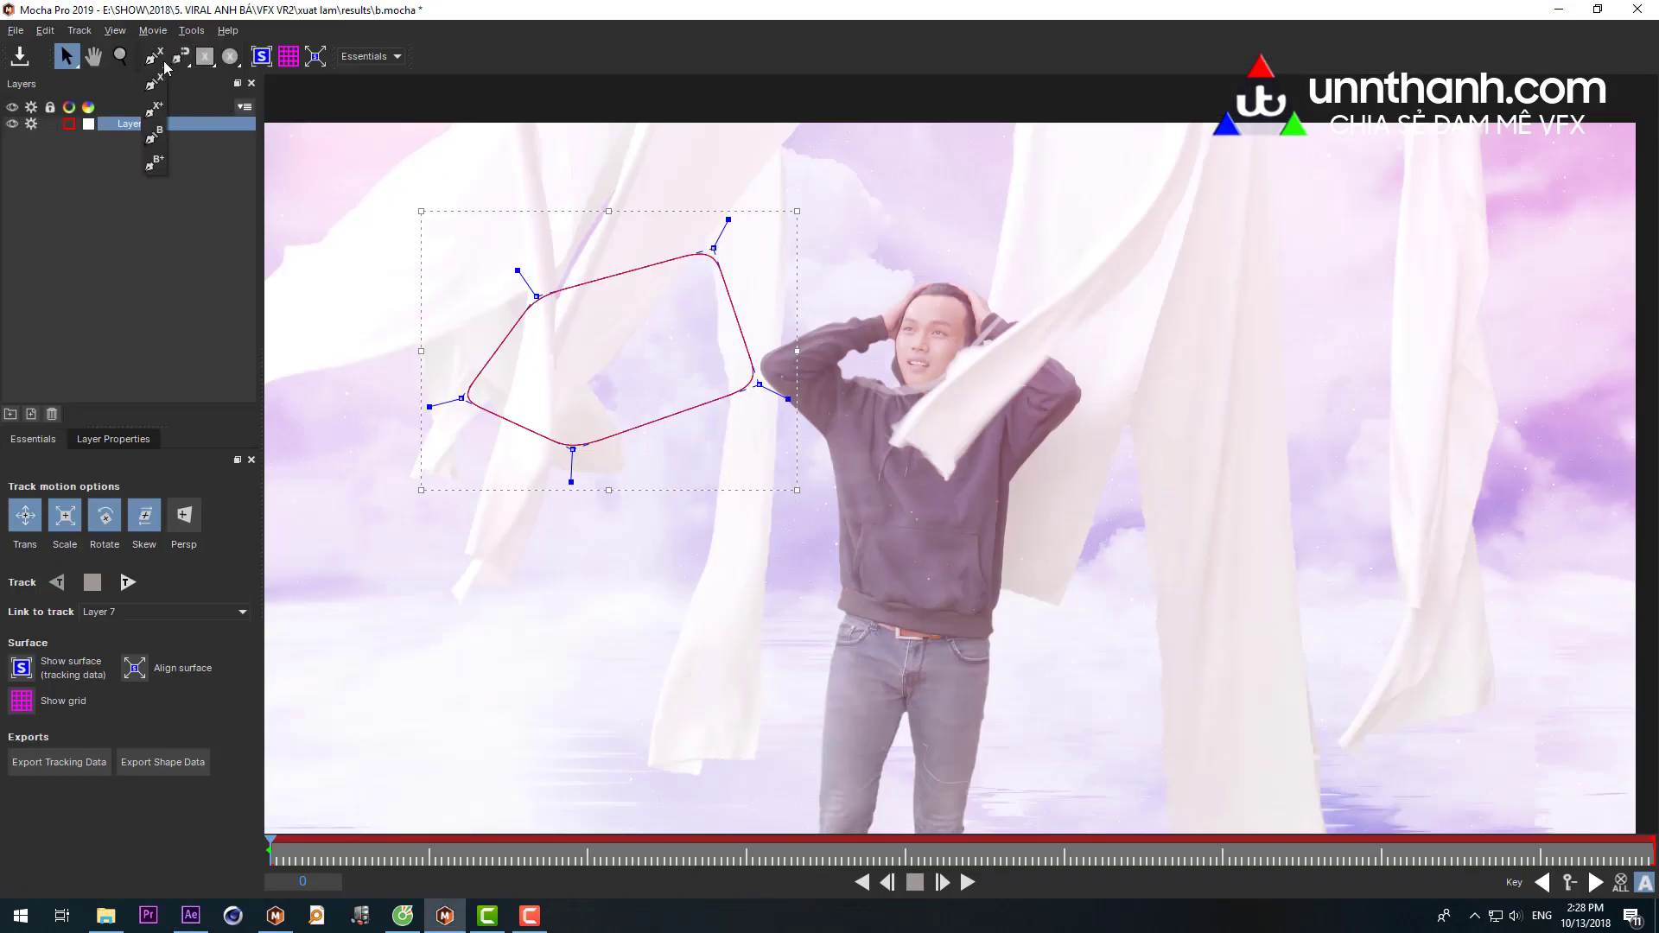
pyautogui.click(137, 122)
pyautogui.doubleClick(136, 122)
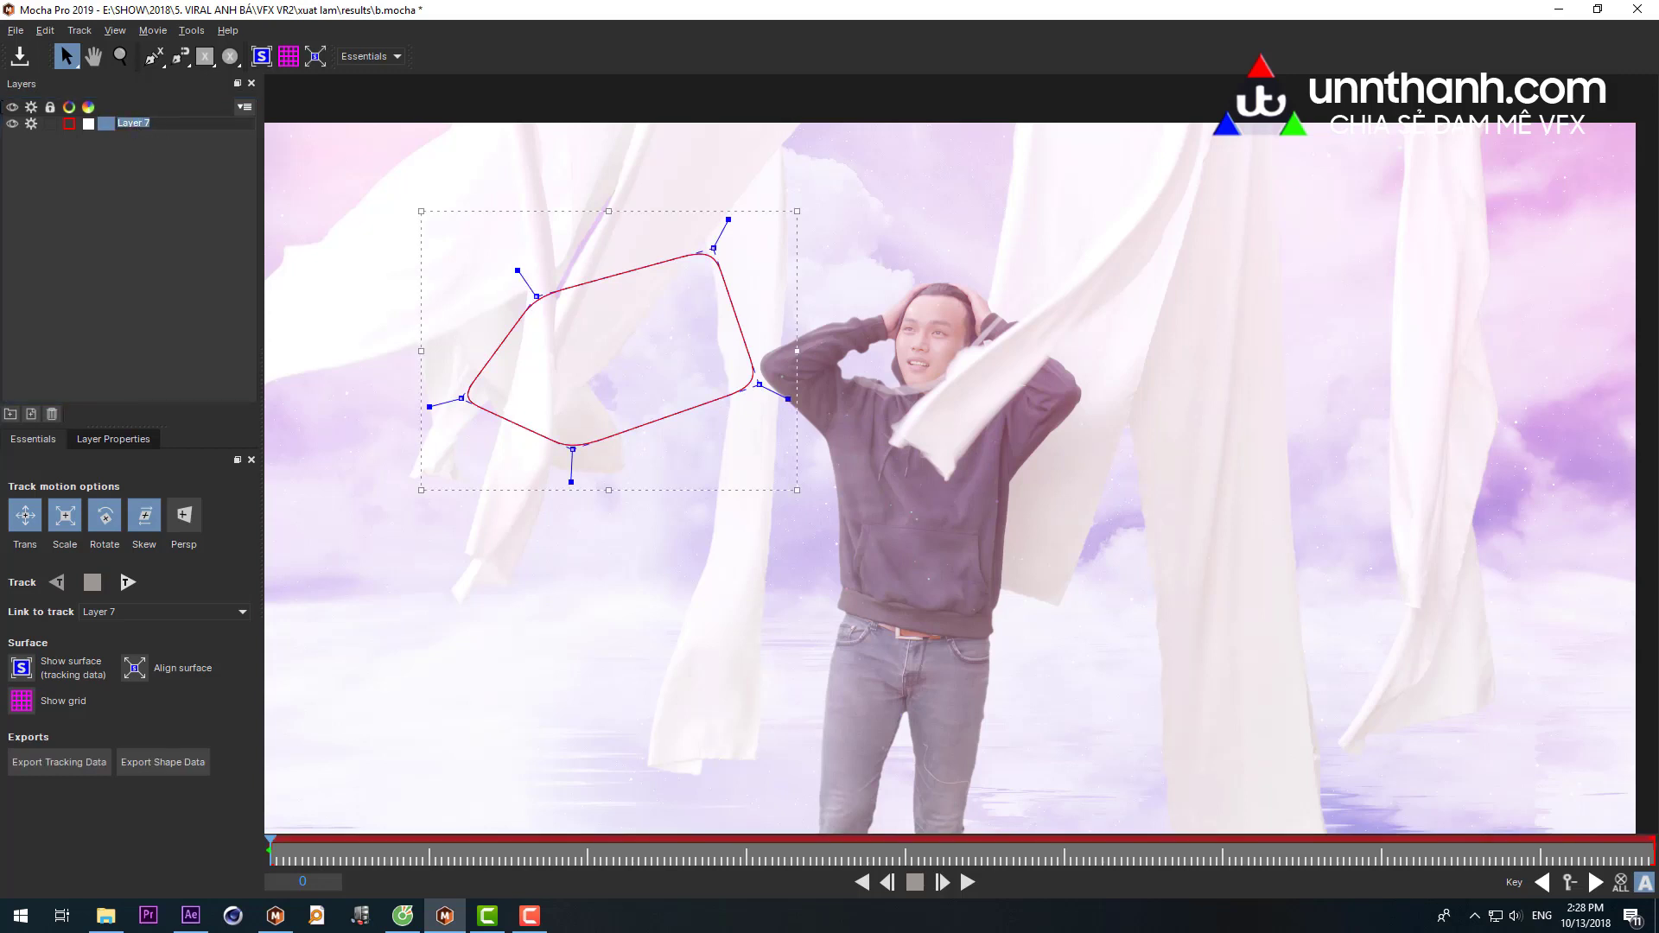
pyautogui.write('so 1')
pyautogui.press('Return')
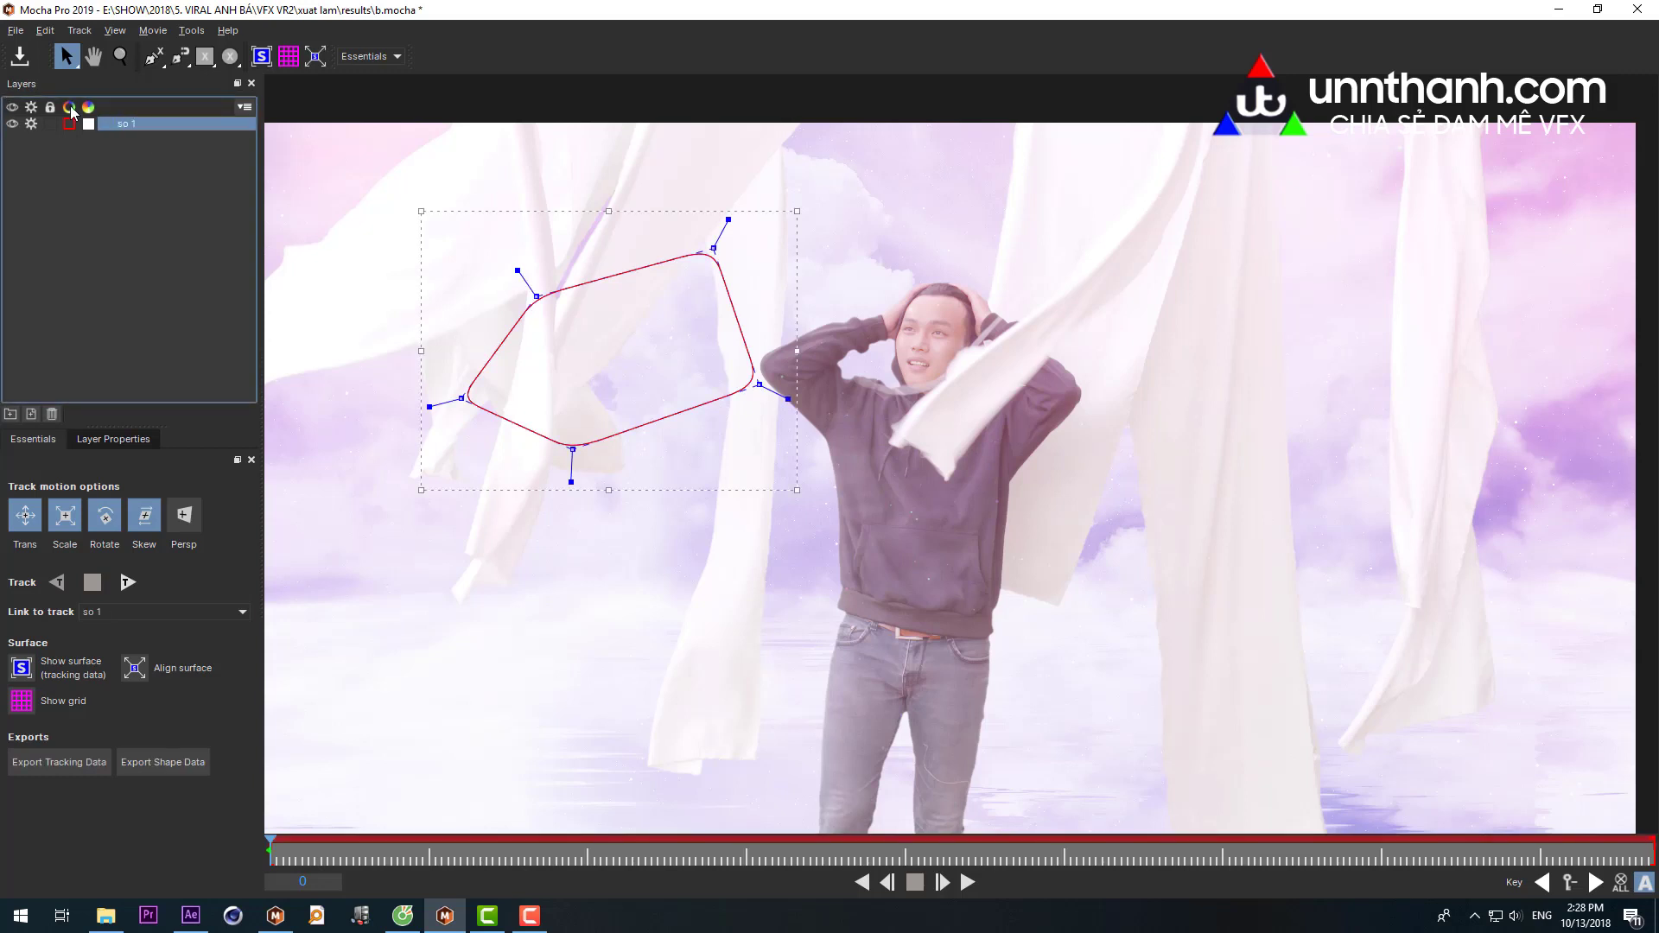
# - Draw a closed five-point X-spline over the right-hand drape
pyautogui.click(153, 56)
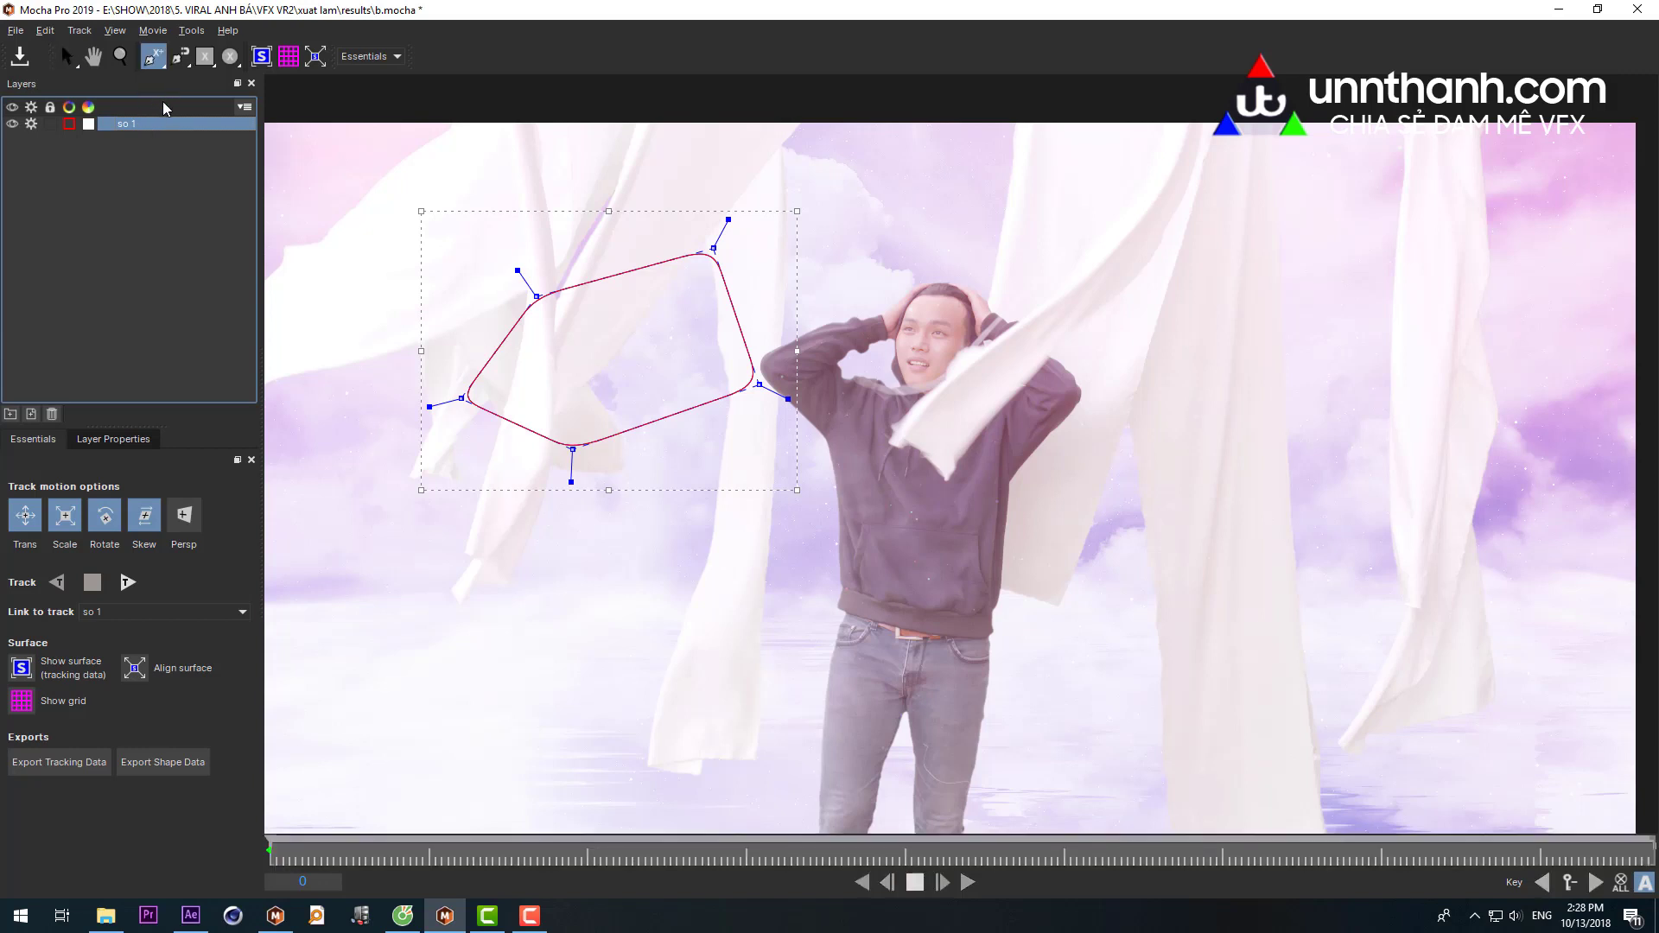
pyautogui.click(989, 269)
pyautogui.click(914, 436)
pyautogui.click(1333, 496)
pyautogui.click(1347, 404)
pyautogui.click(1283, 281)
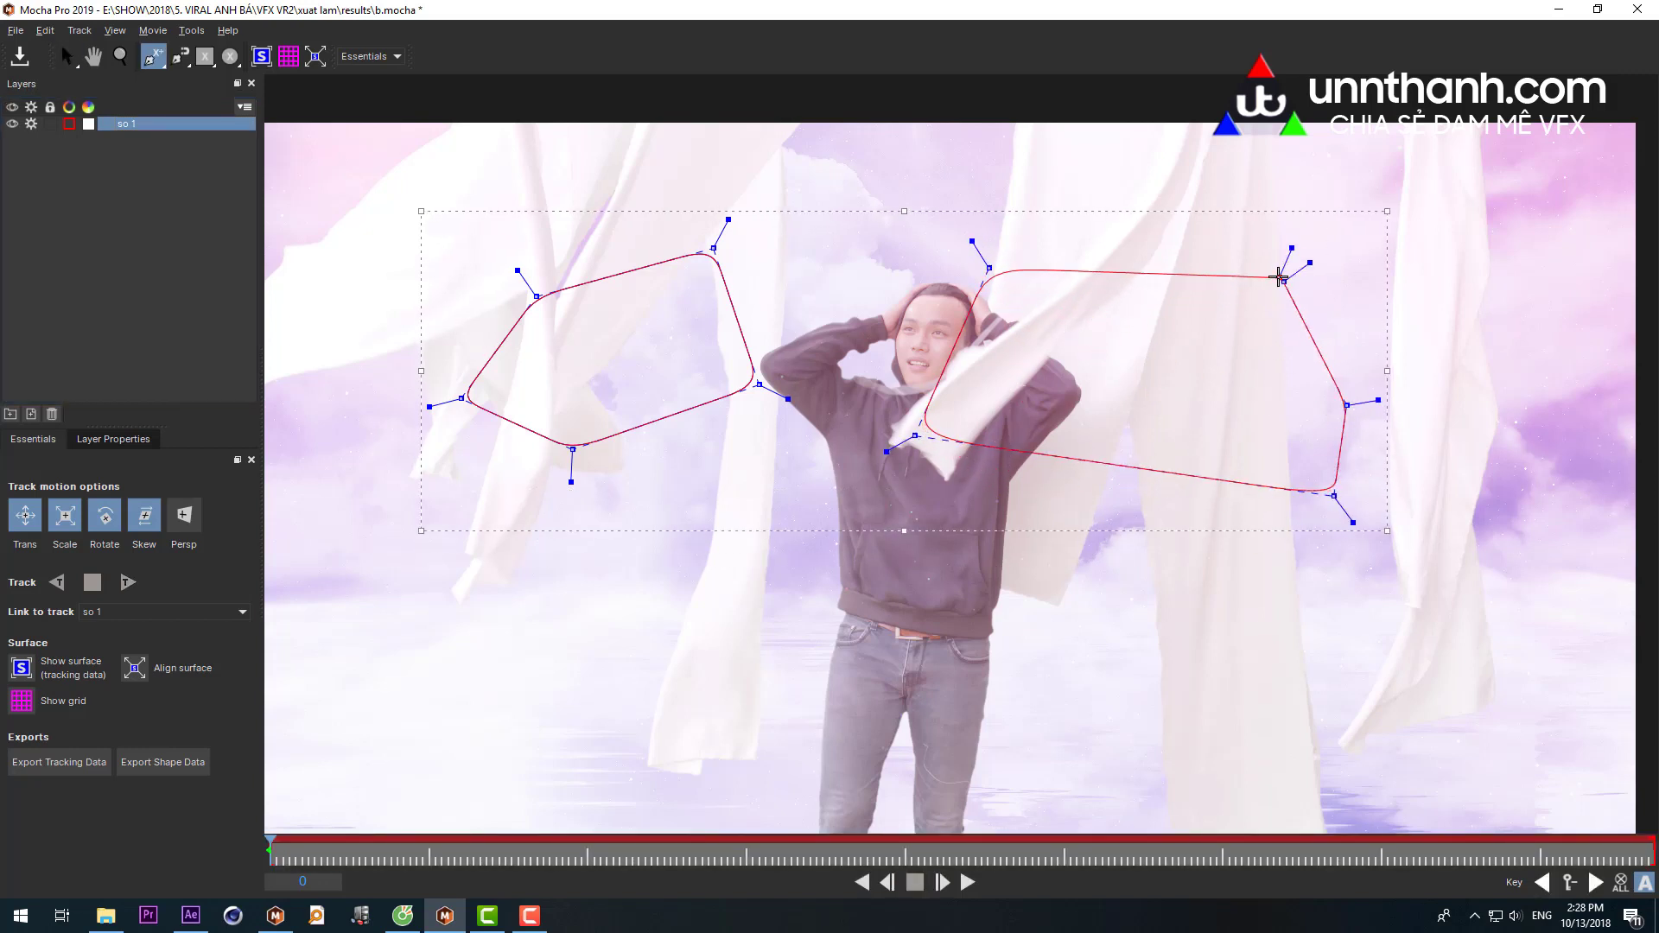
pyautogui.rightClick(1280, 276)
# - Select the so 1 layer and set the tool to add X-splines to it
pyautogui.click(139, 142)
pyautogui.click(126, 127)
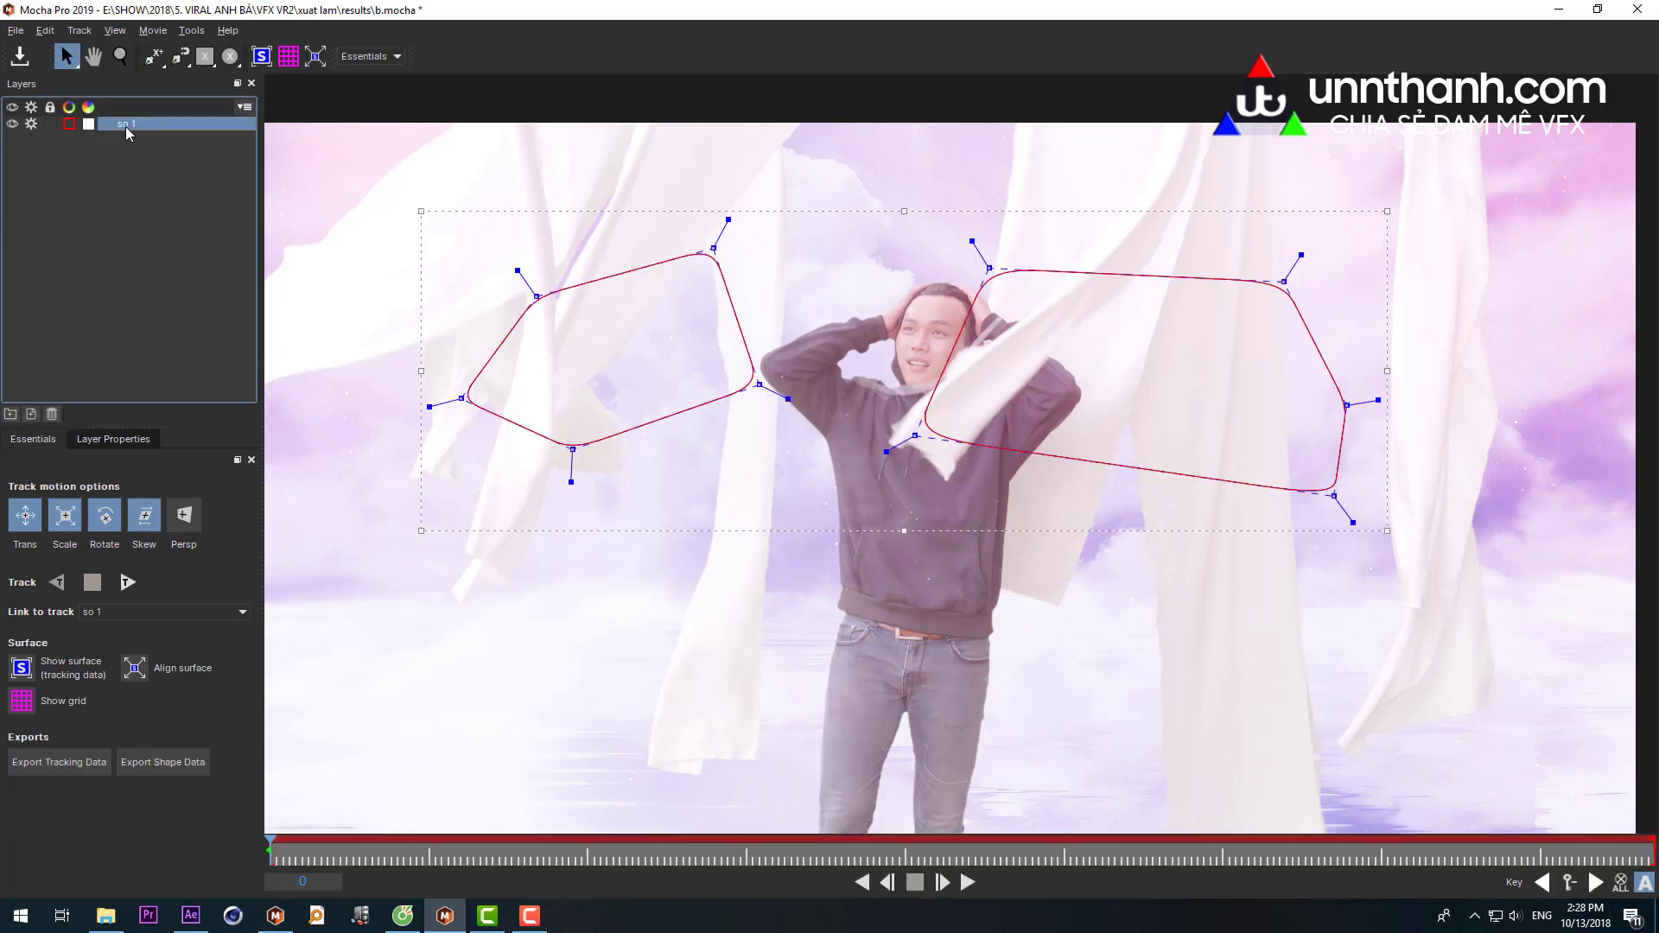
pyautogui.click(156, 62)
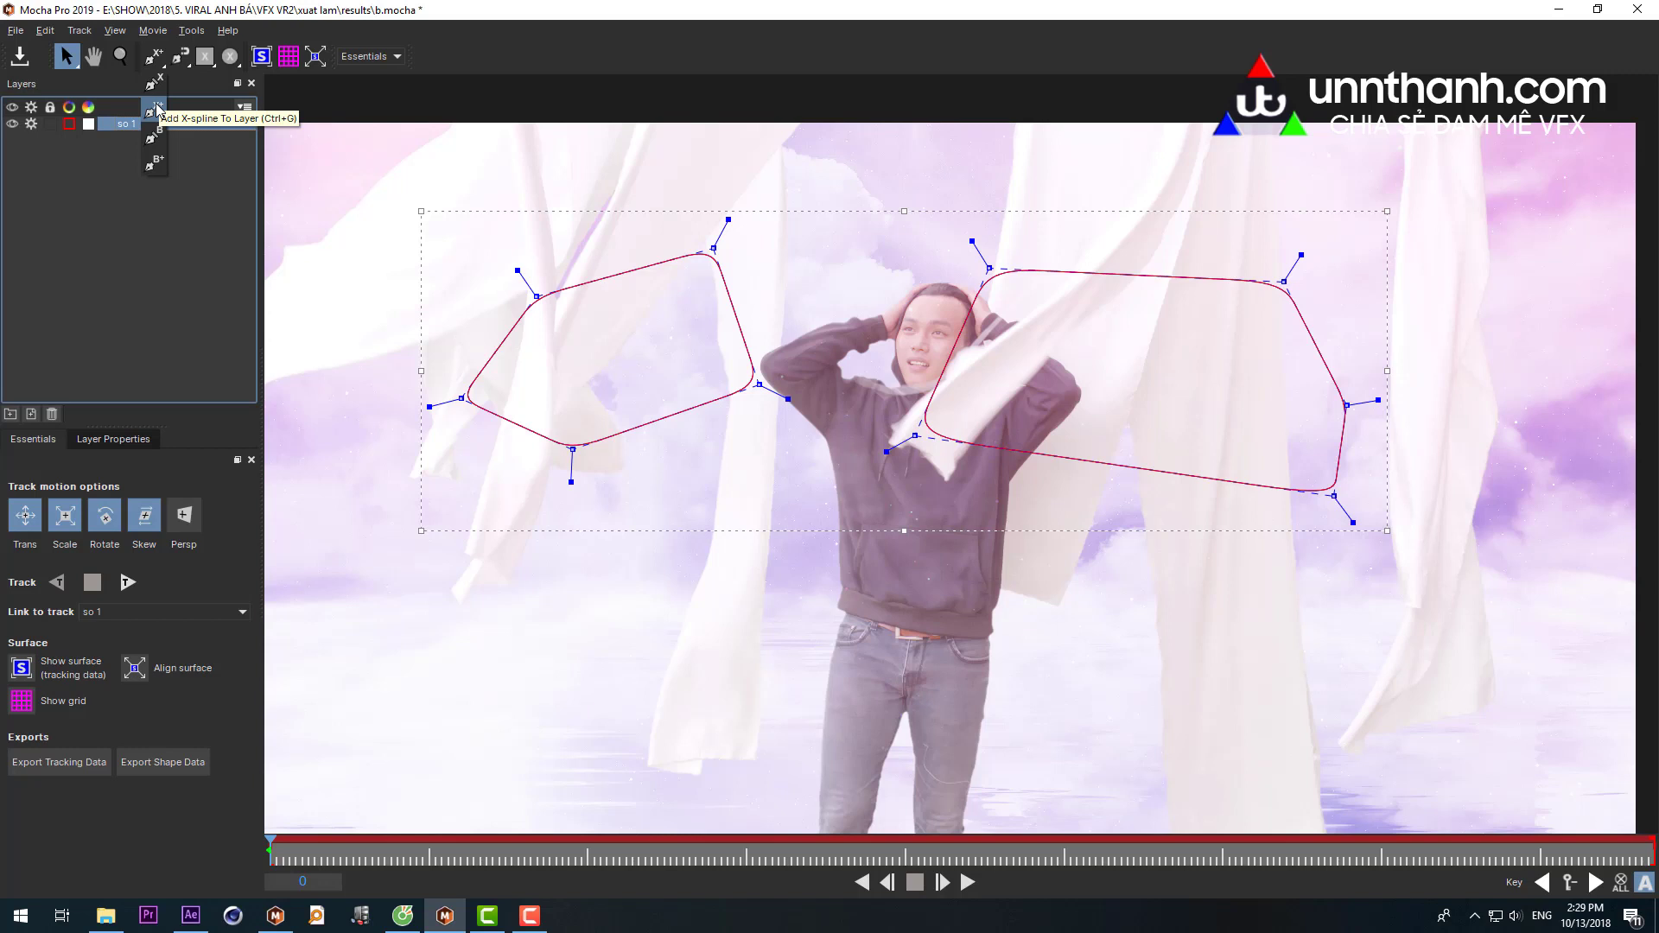
pyautogui.click(102, 192)
pyautogui.click(128, 123)
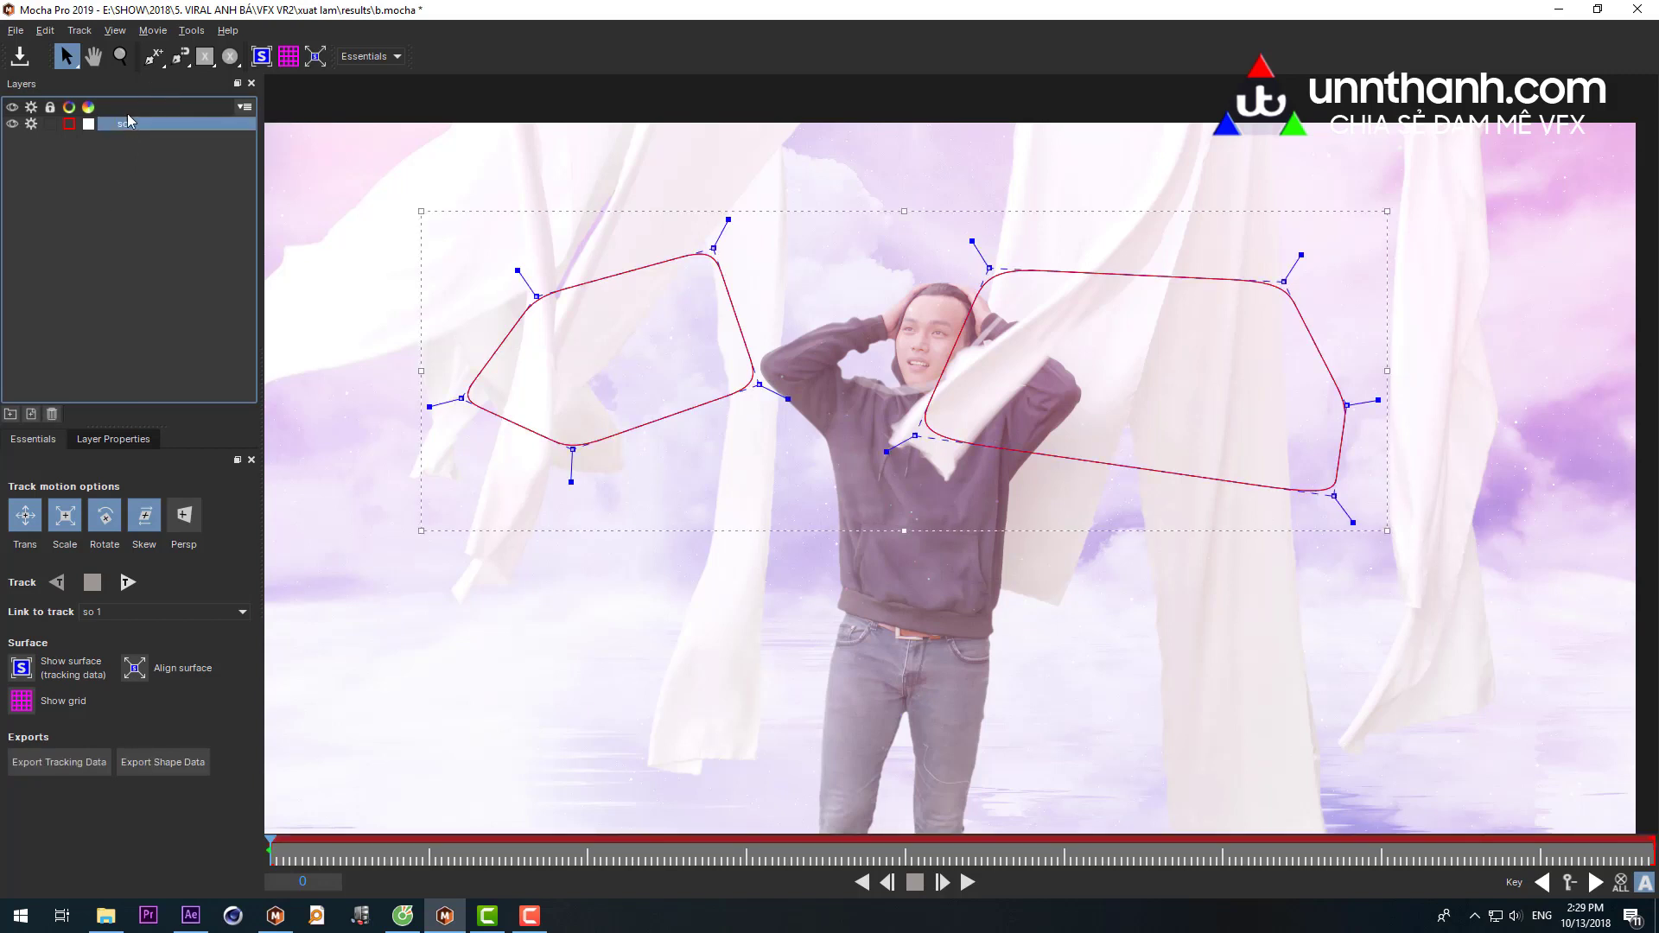
pyautogui.click(154, 56)
# - Draw a small closed four-point shape above the man's head
pyautogui.click(839, 168)
pyautogui.click(833, 267)
pyautogui.click(932, 271)
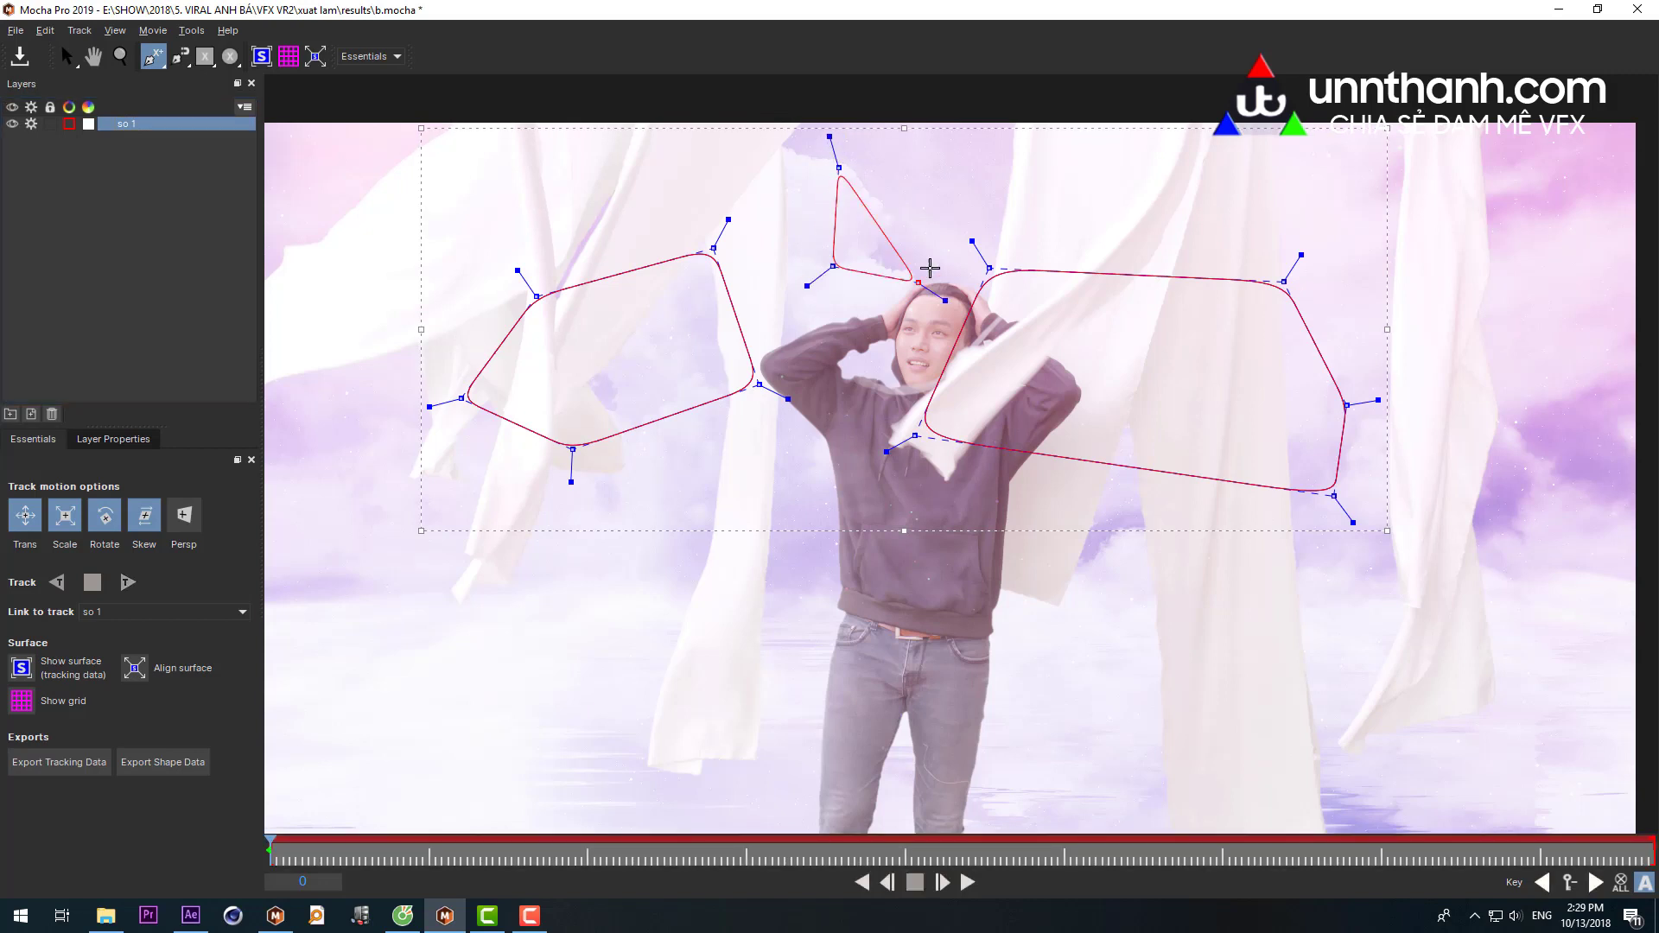
pyautogui.click(939, 215)
pyautogui.rightClick(940, 215)
# - Draw a lower-left shape, then undo it and its extra Layer 8 with Ctrl+Z
pyautogui.click(154, 57)
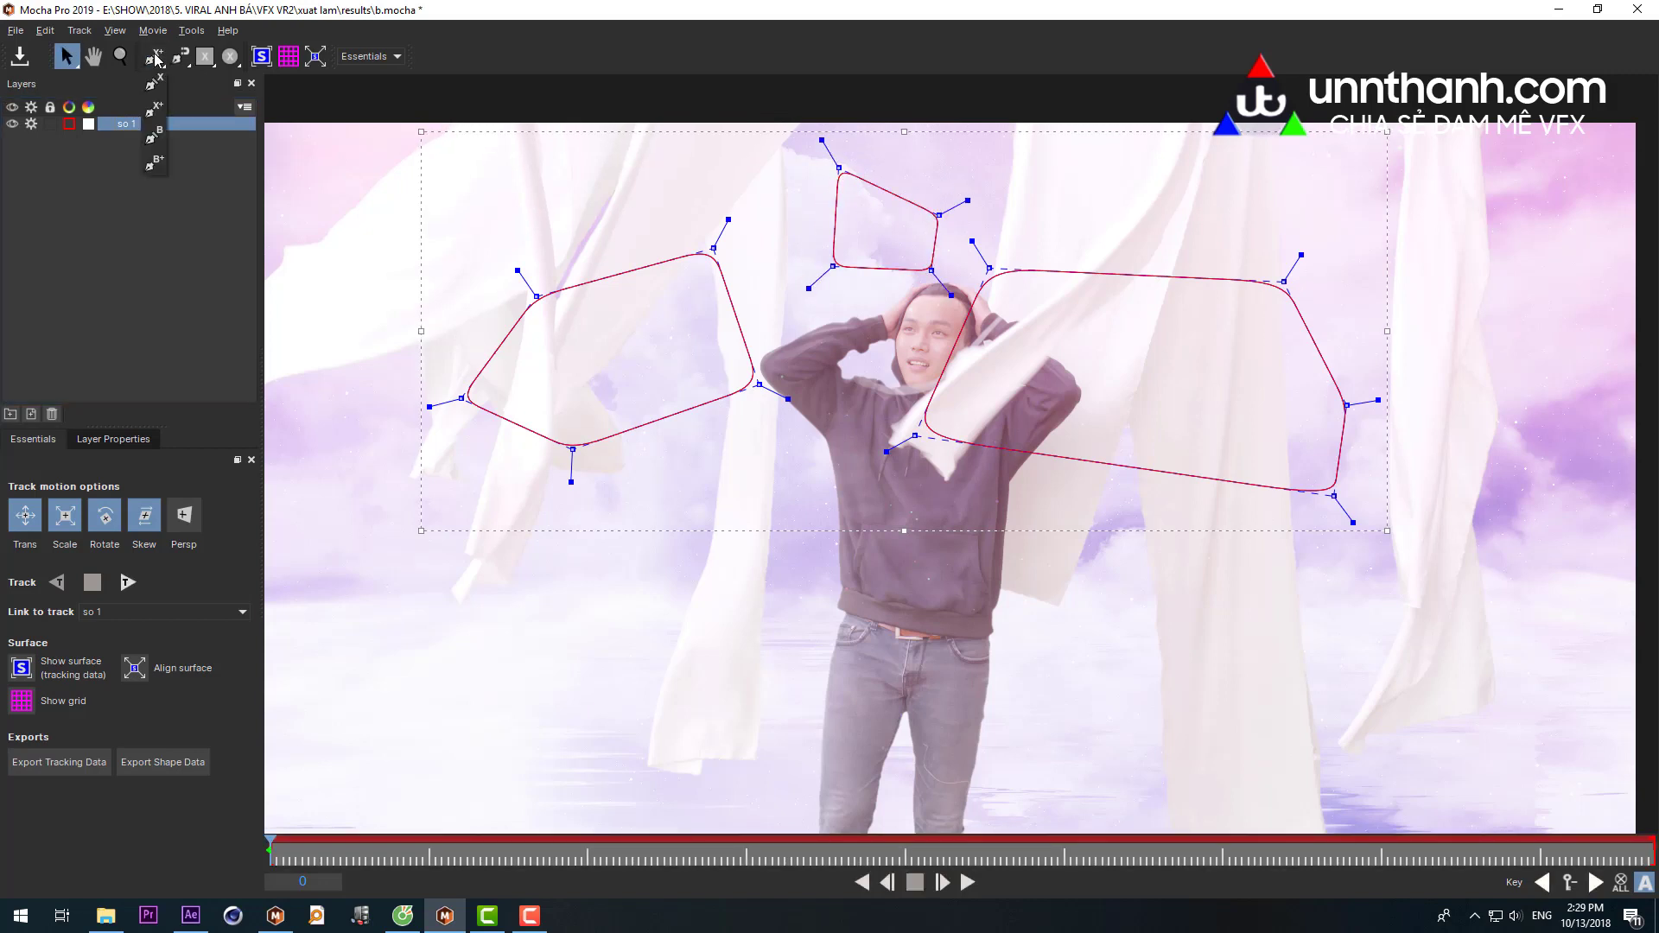
pyautogui.click(154, 108)
pyautogui.click(622, 579)
pyautogui.click(589, 651)
pyautogui.click(718, 647)
pyautogui.click(722, 620)
pyautogui.rightClick(722, 616)
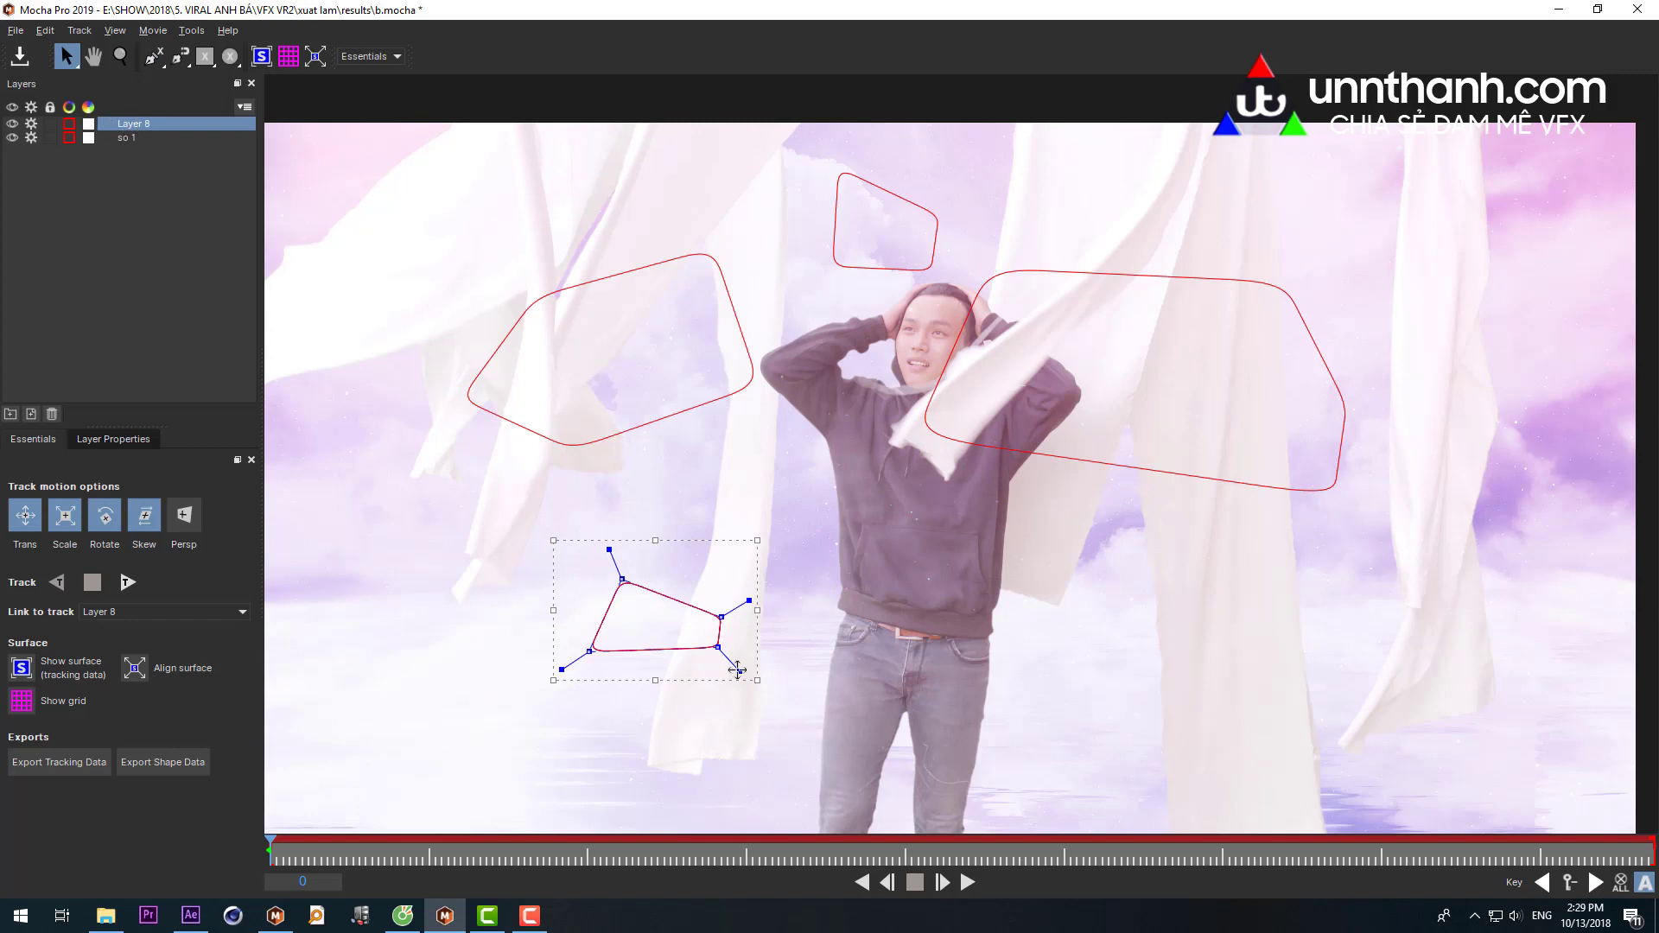
pyautogui.hotkey('ctrl', 'z')
pyautogui.hotkey('ctrl', 'z')
pyautogui.hotkey('ctrl', 'z')
pyautogui.hotkey('ctrl', 'z')
pyautogui.hotkey('ctrl', 'z')
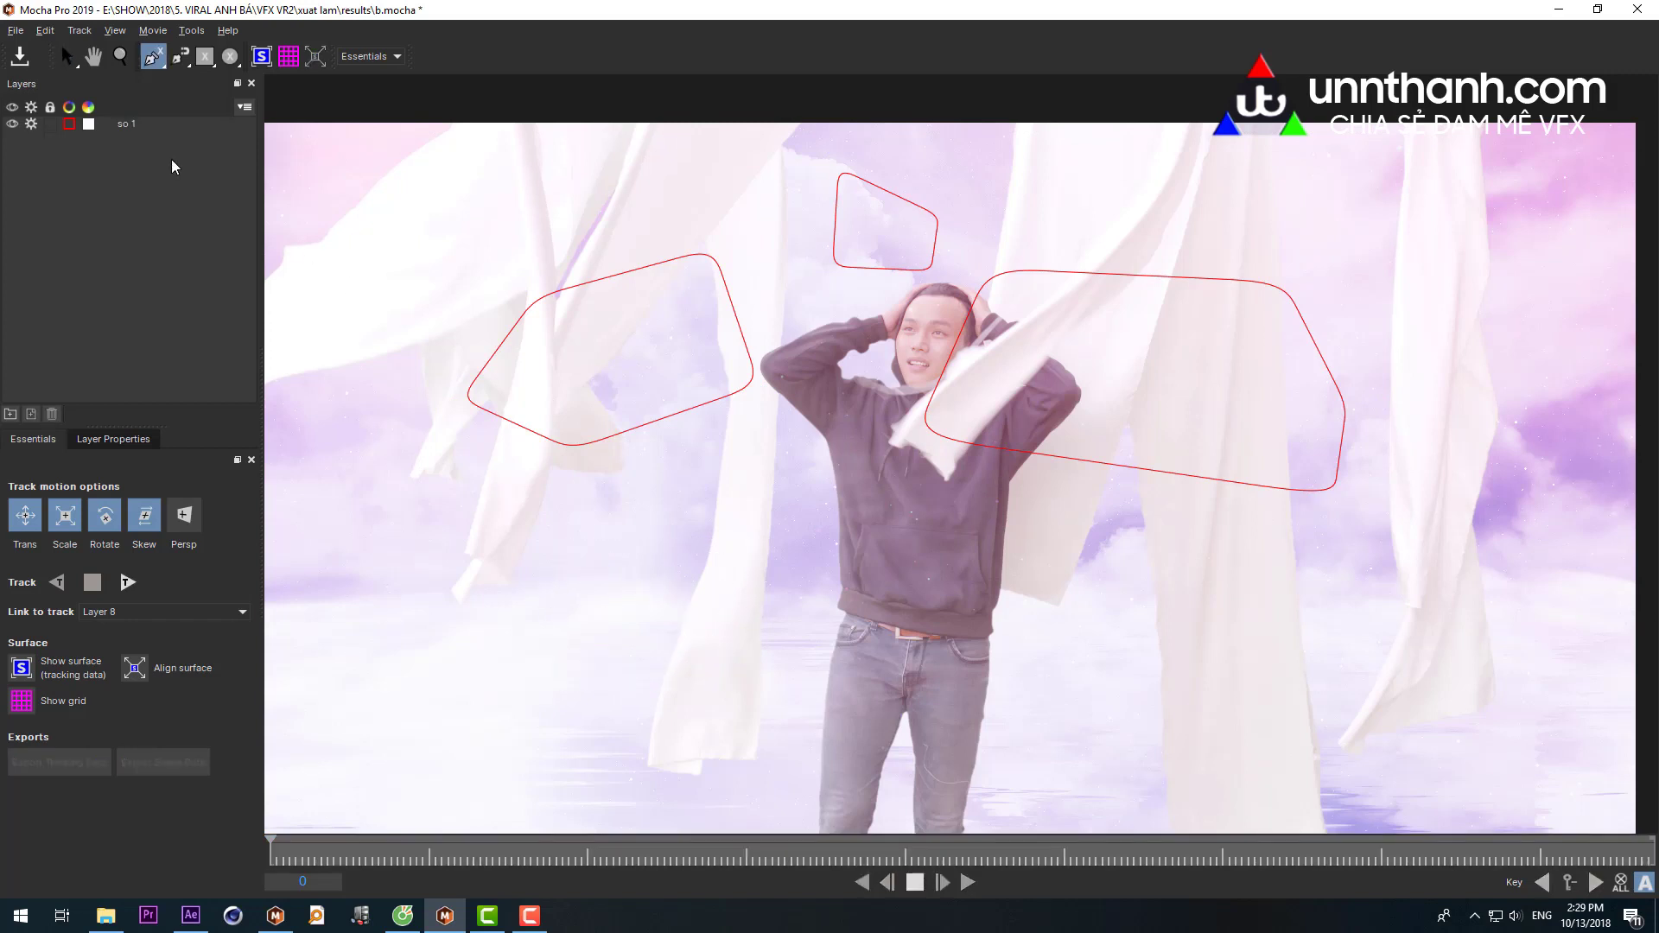
# - Deselect so 1 and choose the Bezier spline tool from the spline variants
pyautogui.click(154, 57)
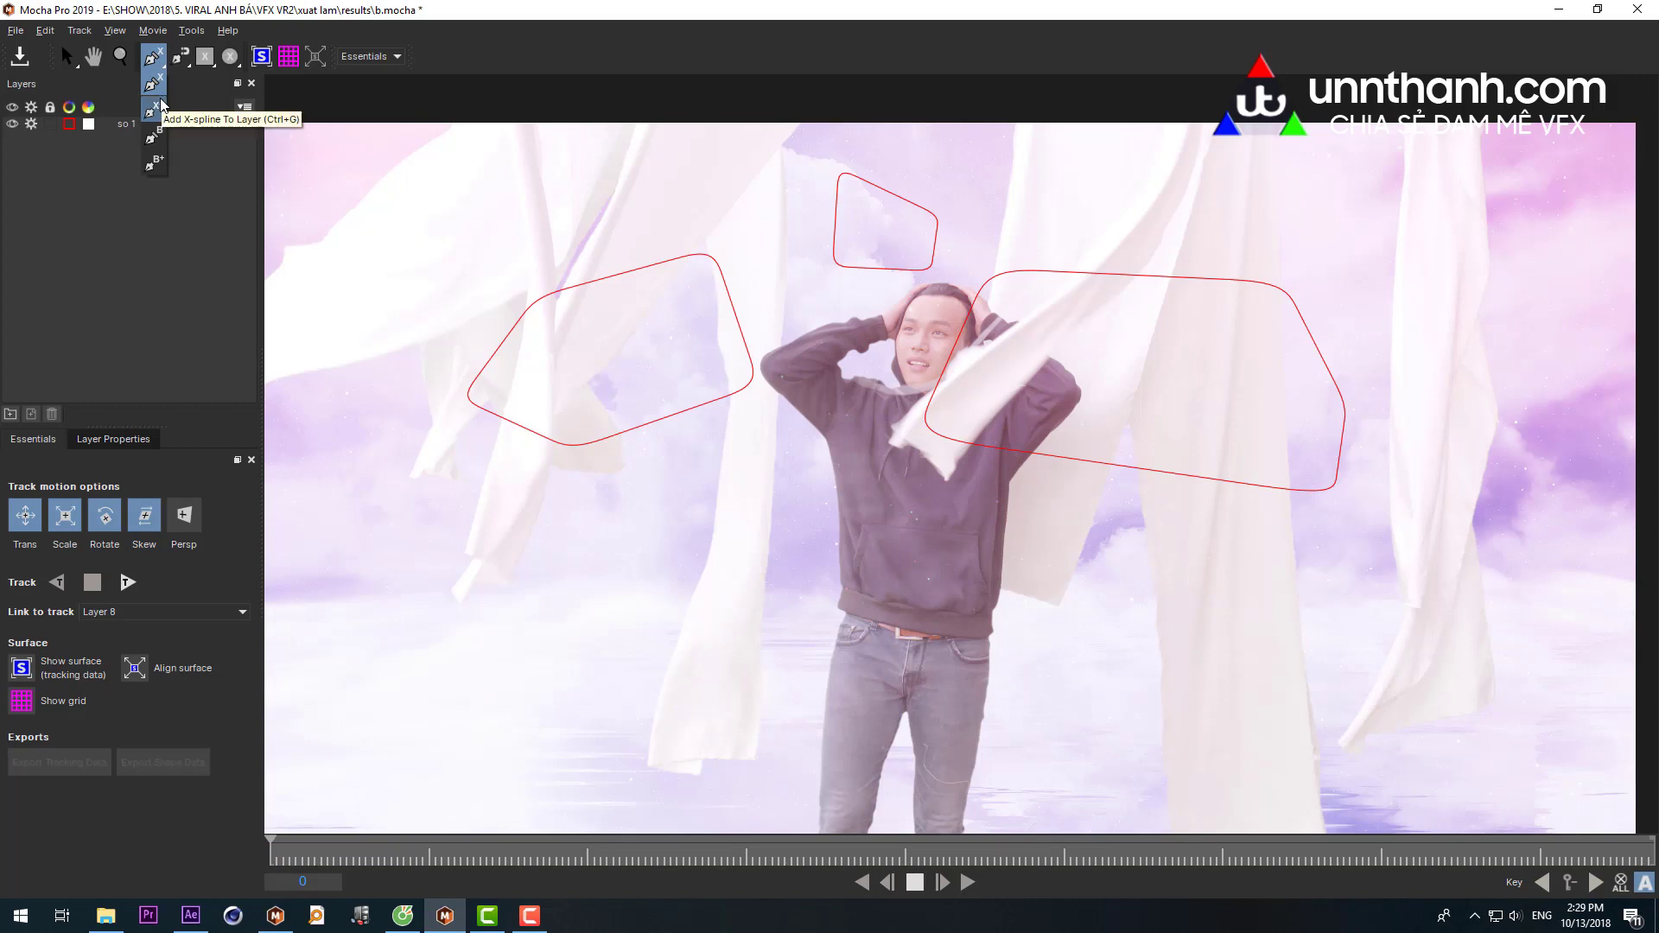
pyautogui.click(154, 109)
pyautogui.click(121, 124)
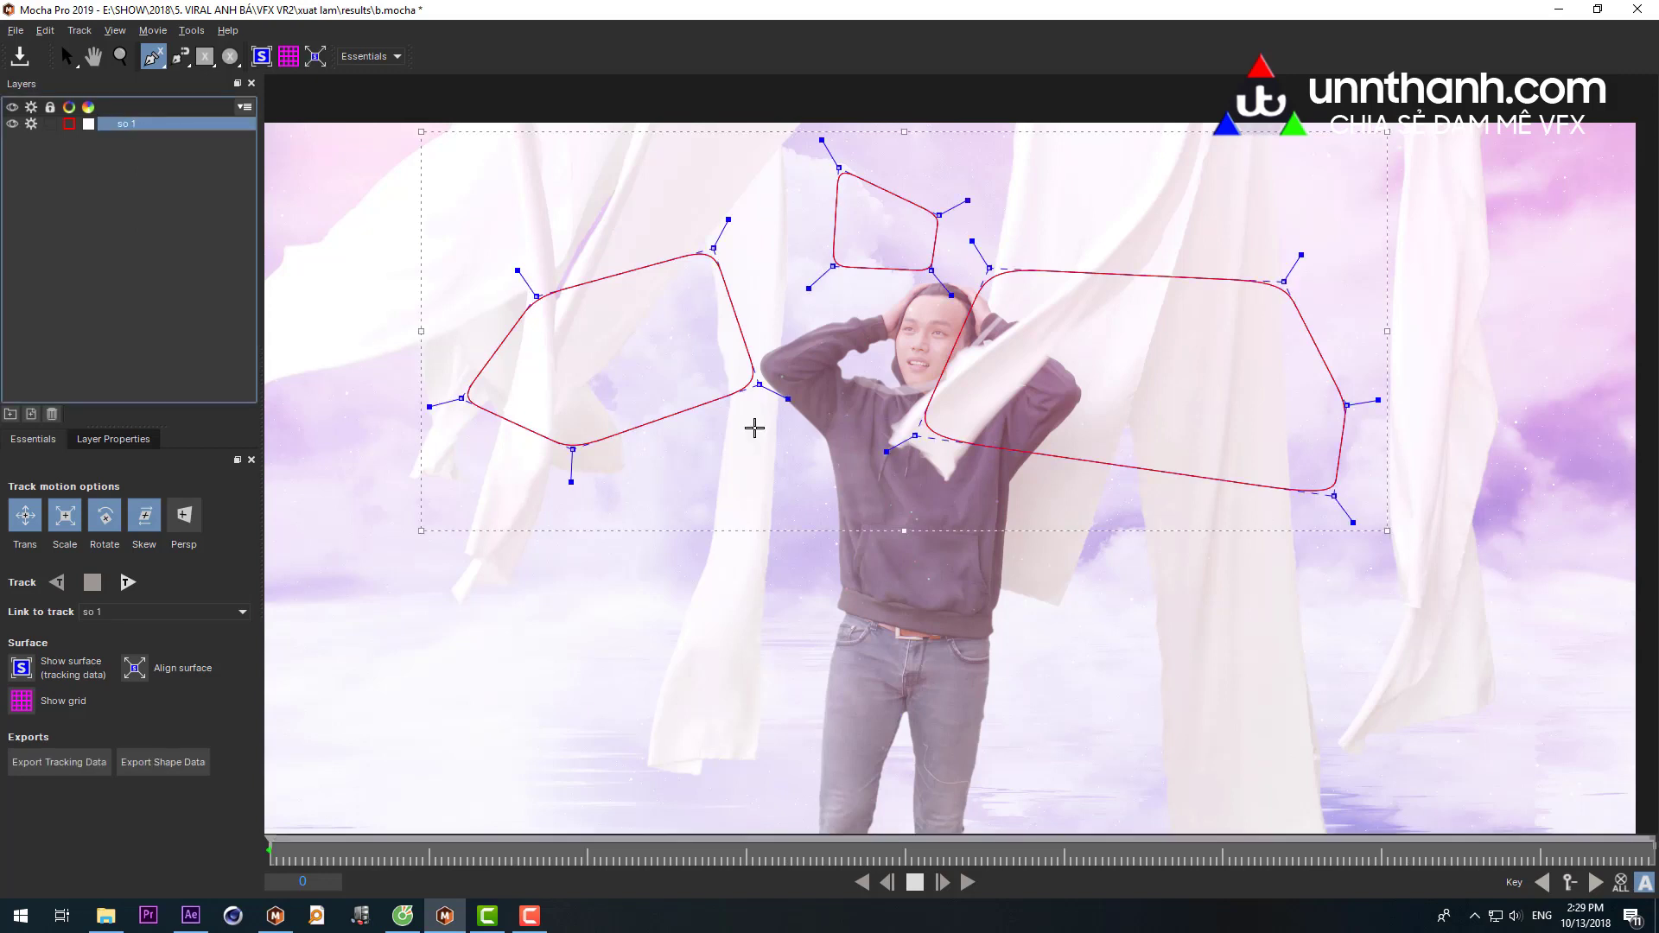
pyautogui.click(154, 57)
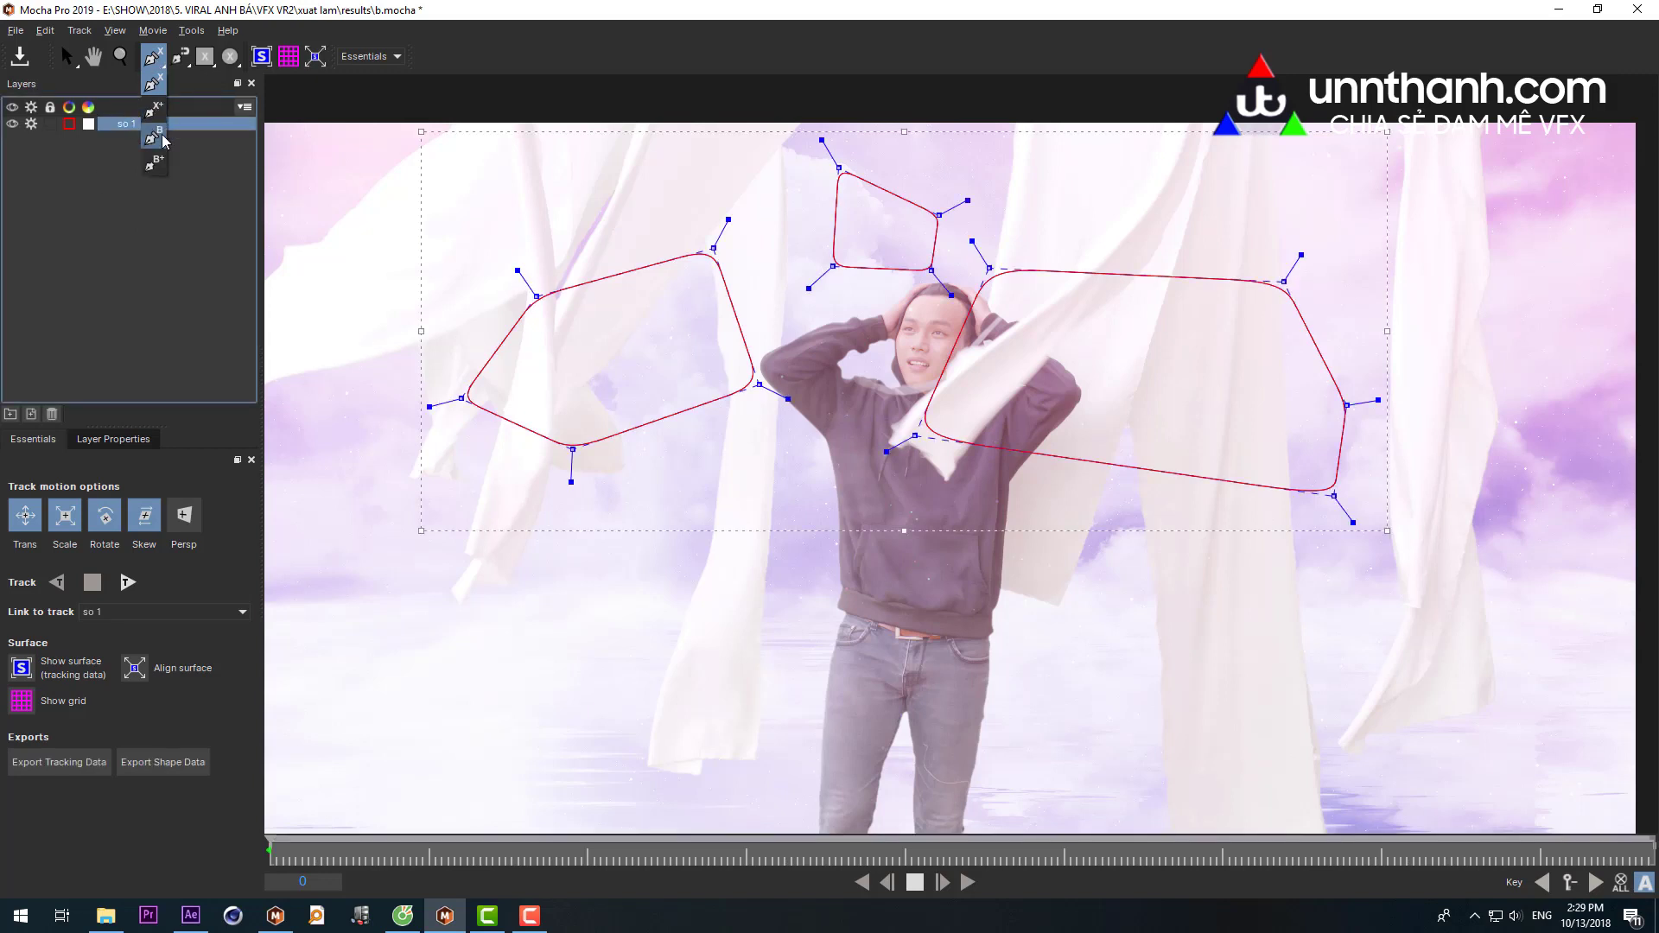
pyautogui.click(126, 178)
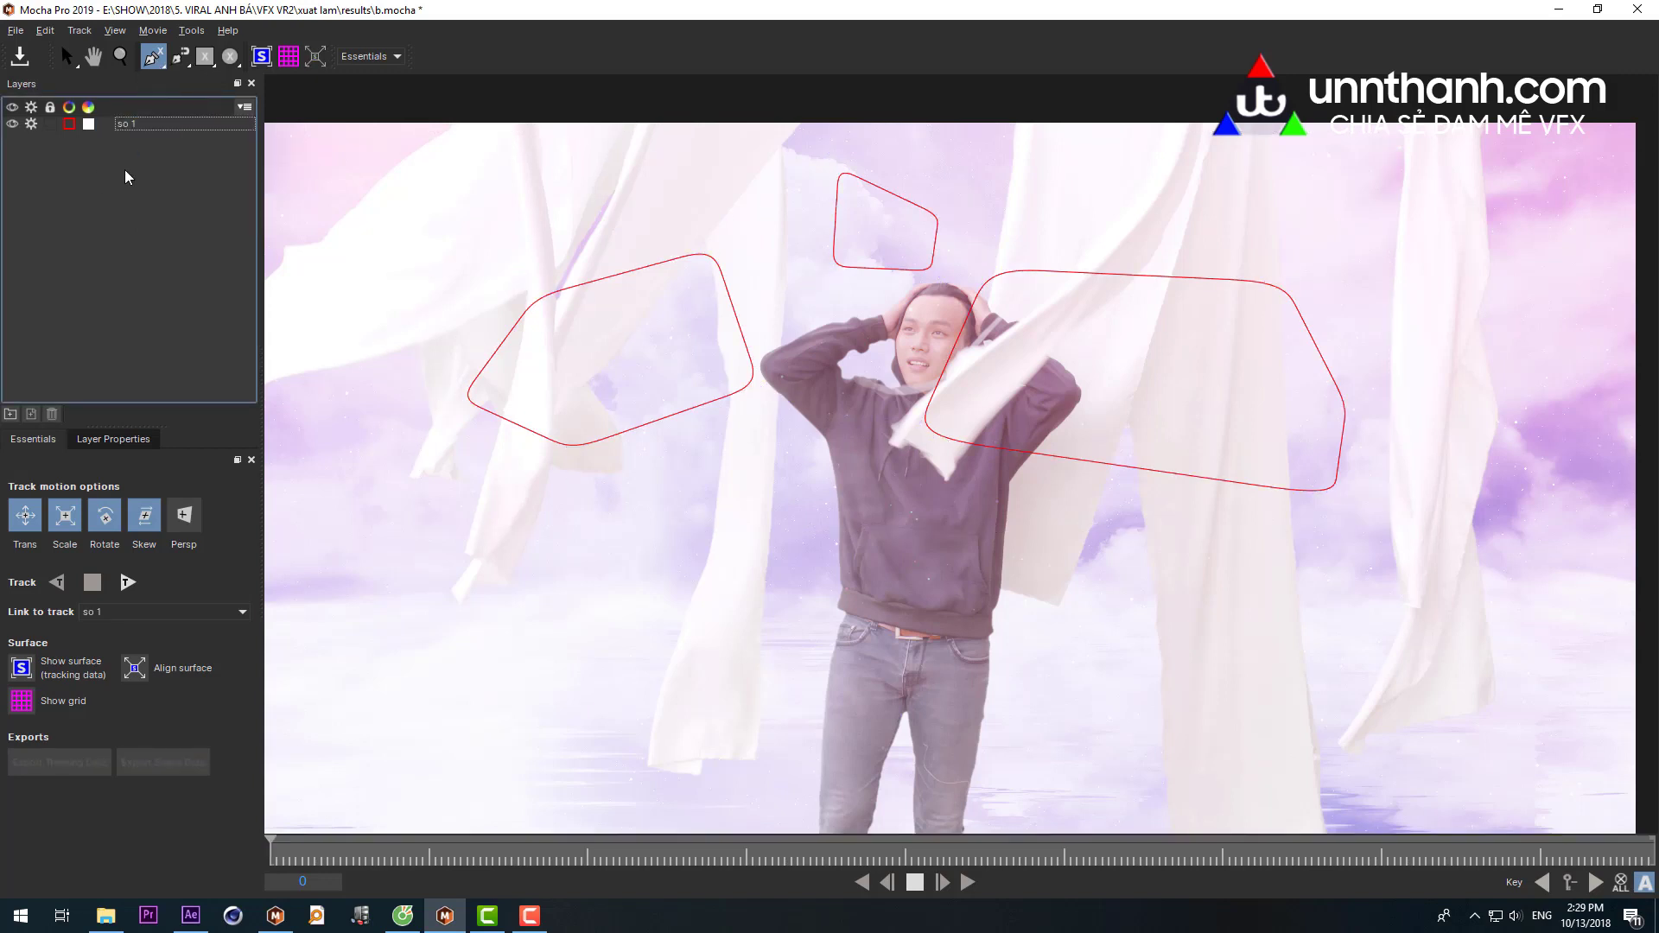
pyautogui.click(157, 59)
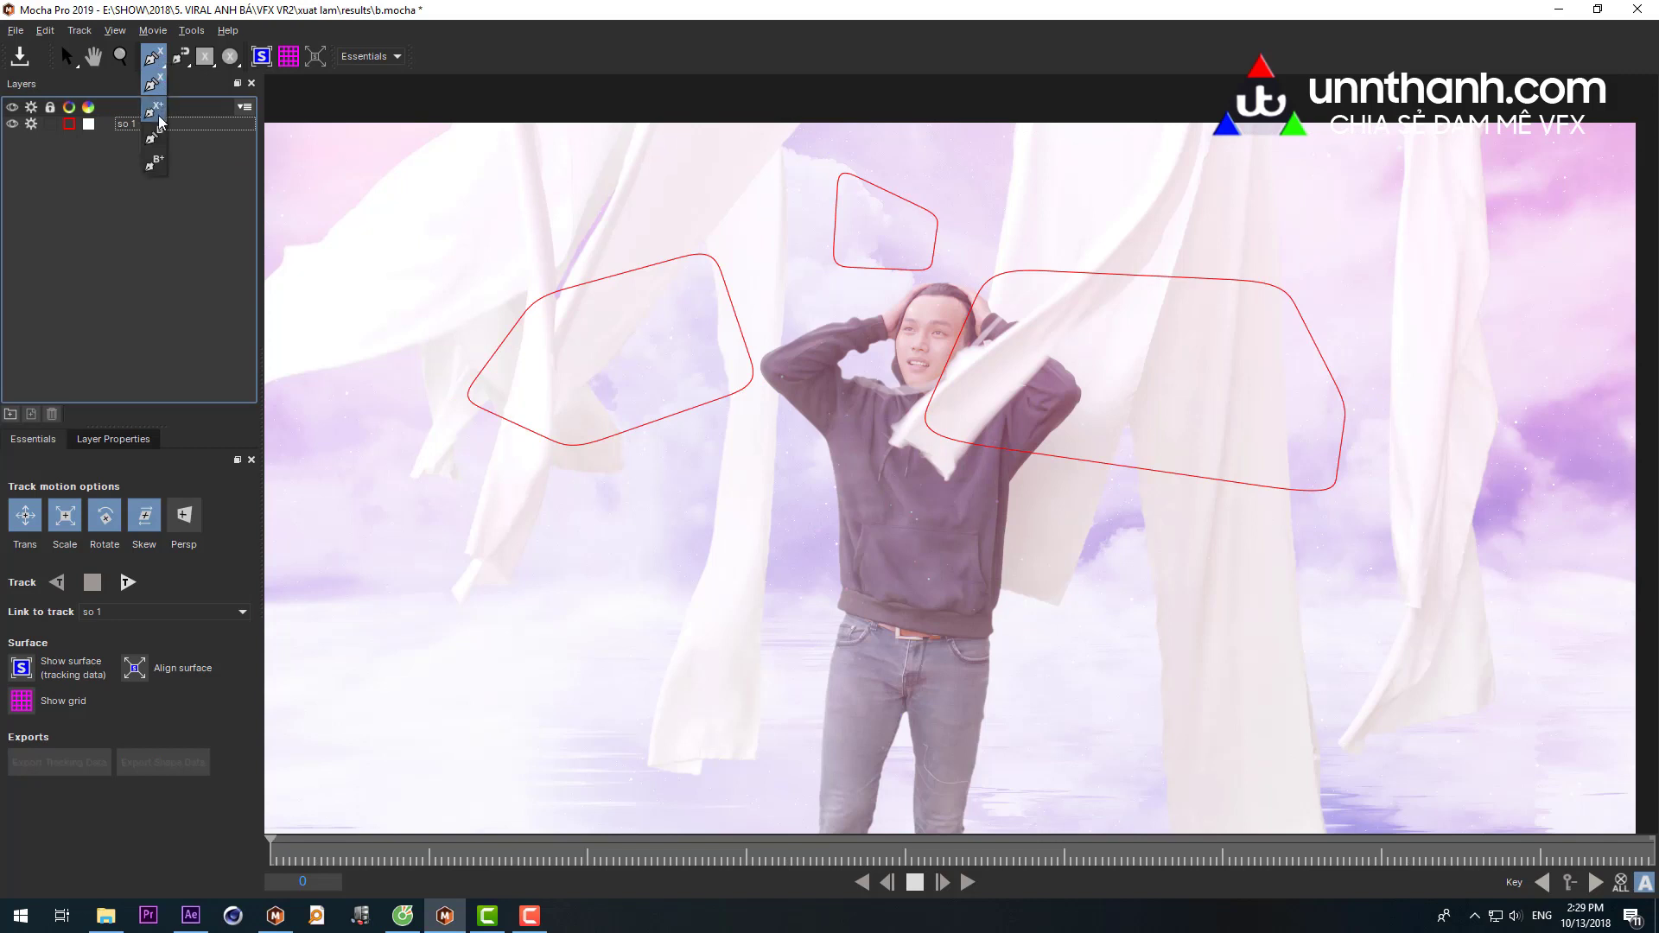
pyautogui.click(155, 161)
# - Draw a curved six-point Bezier spline around the man's waist and torso
pyautogui.moveTo(767, 526); pyautogui.dragTo(809, 526)
pyautogui.moveTo(982, 526)
pyautogui.mouseDown()
pyautogui.moveTo(1022, 547)
pyautogui.moveTo(1008, 597)
pyautogui.mouseUp()
pyautogui.moveTo(891, 665); pyautogui.dragTo(864, 670)
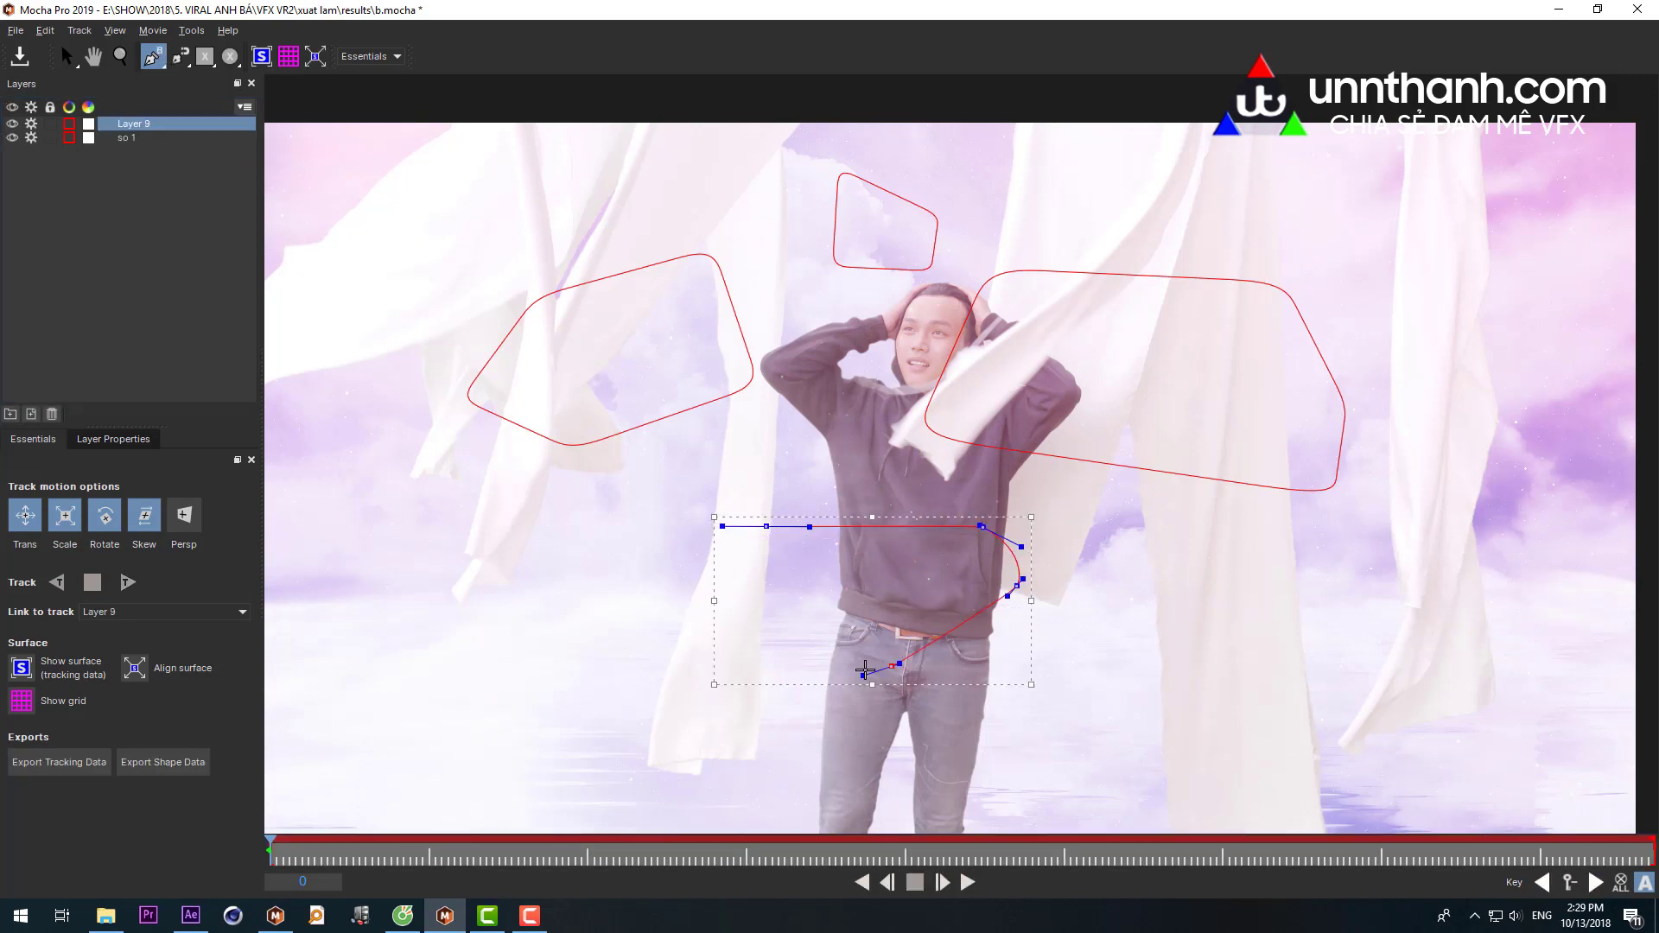
pyautogui.moveTo(675, 634); pyautogui.dragTo(631, 603)
pyautogui.moveTo(616, 528); pyautogui.dragTo(633, 517)
pyautogui.moveTo(745, 481); pyautogui.dragTo(818, 486)
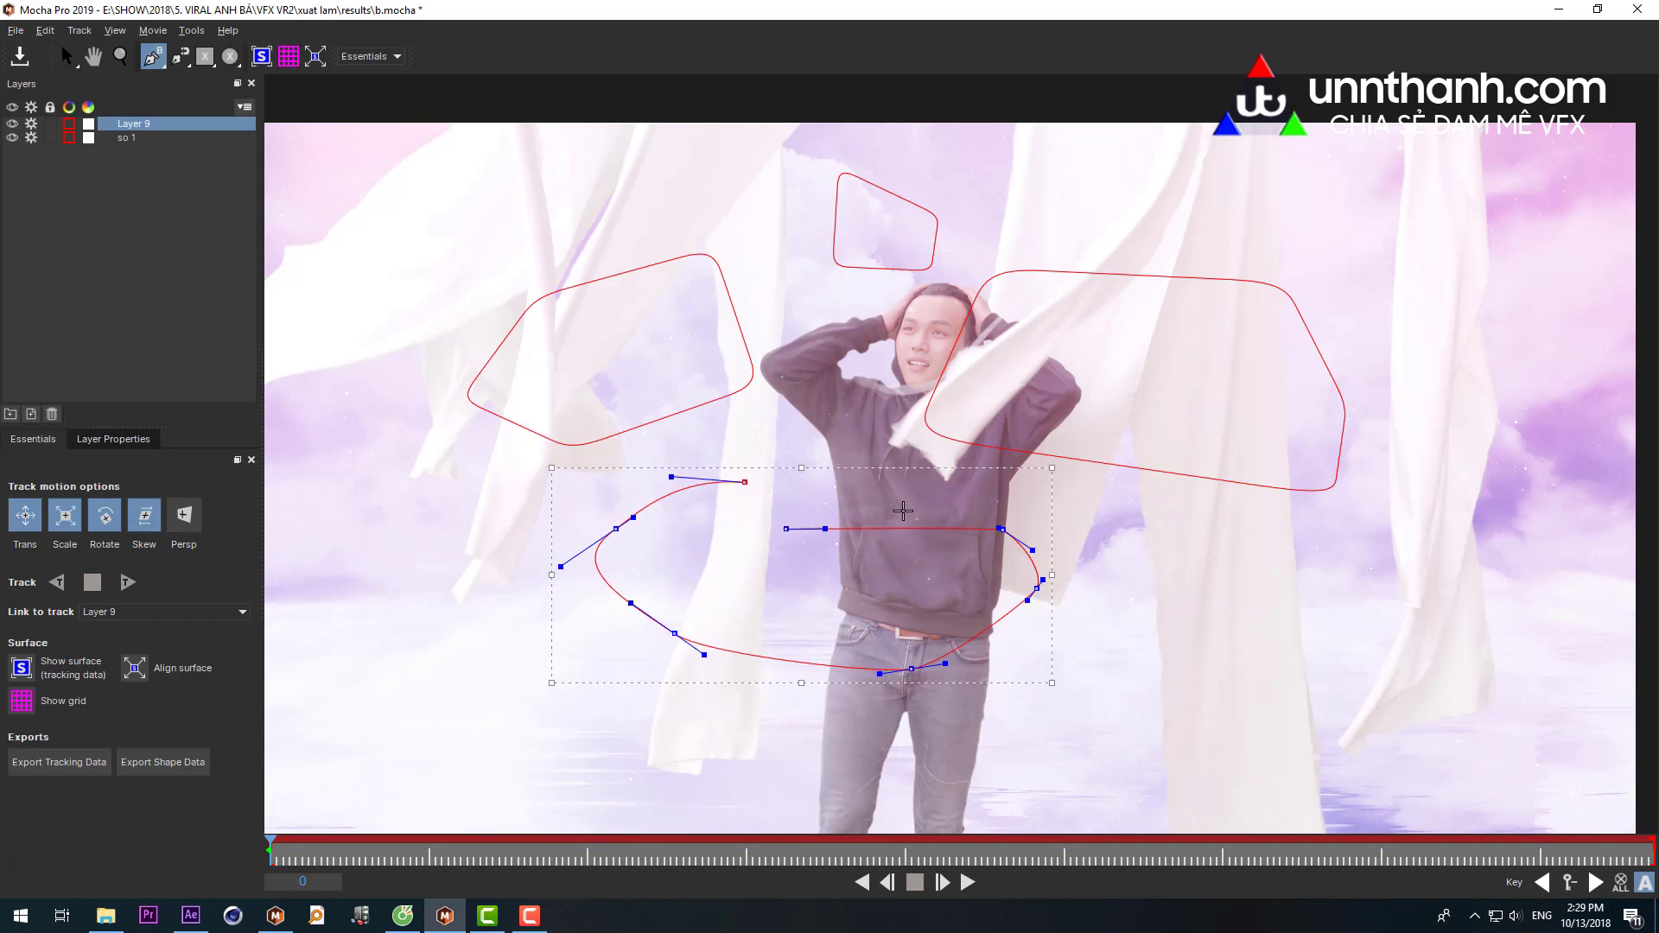
# - Convert Layer 9's spline end point to Bezier and pull its tangent up toward the chest
pyautogui.click(144, 143)
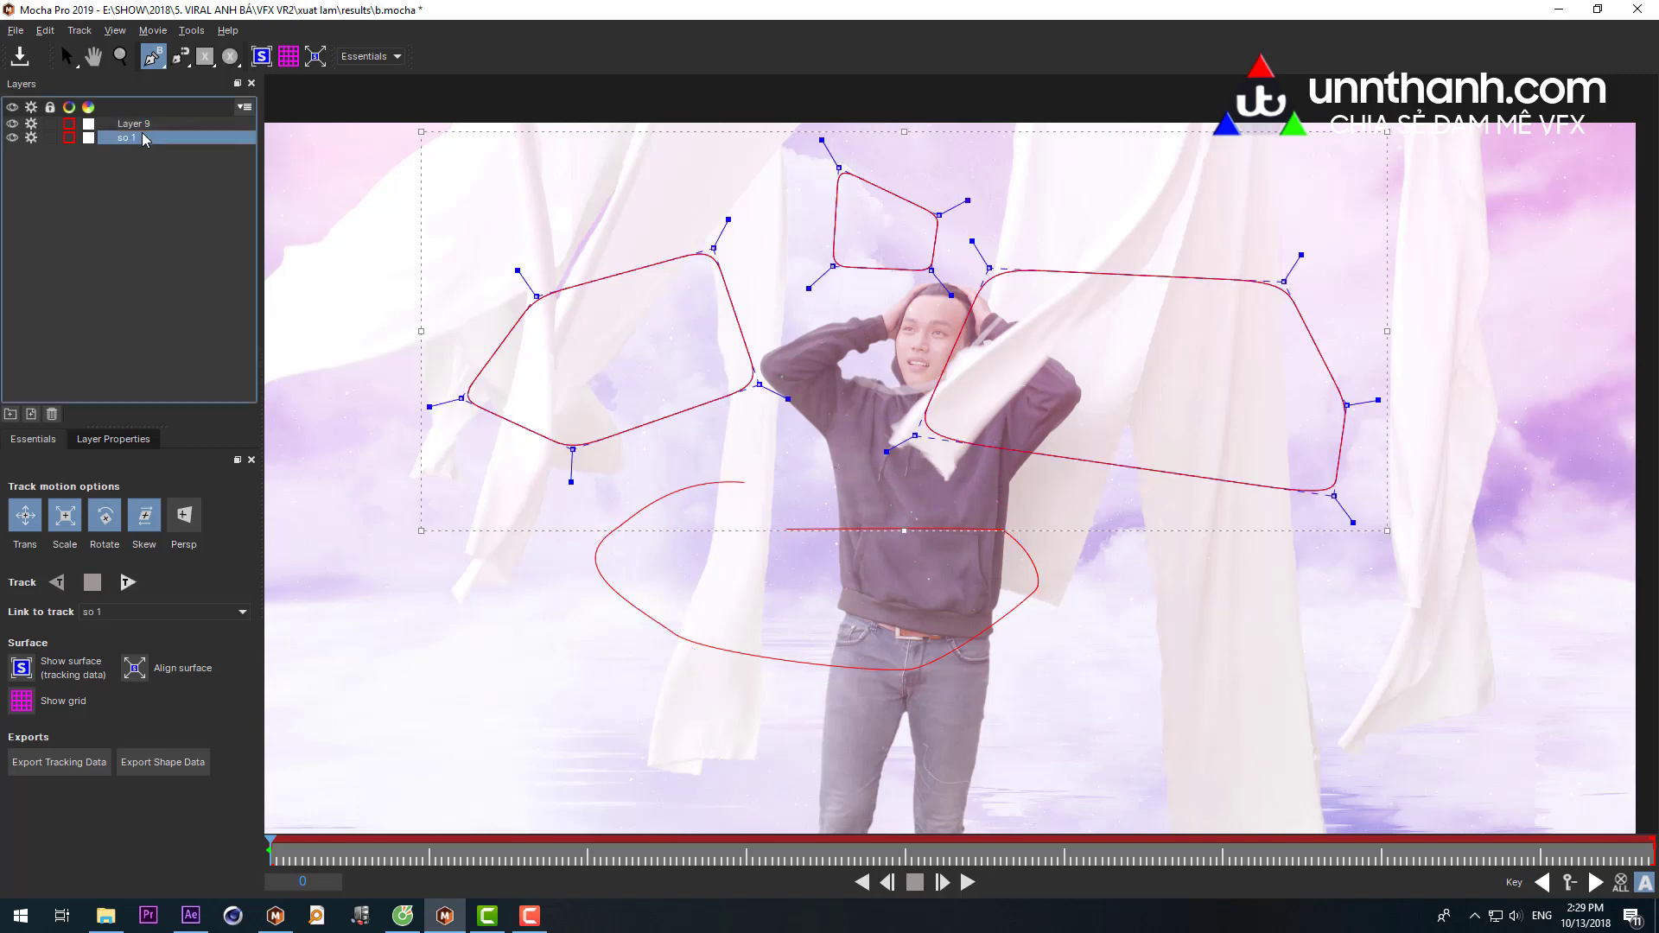
pyautogui.click(764, 490)
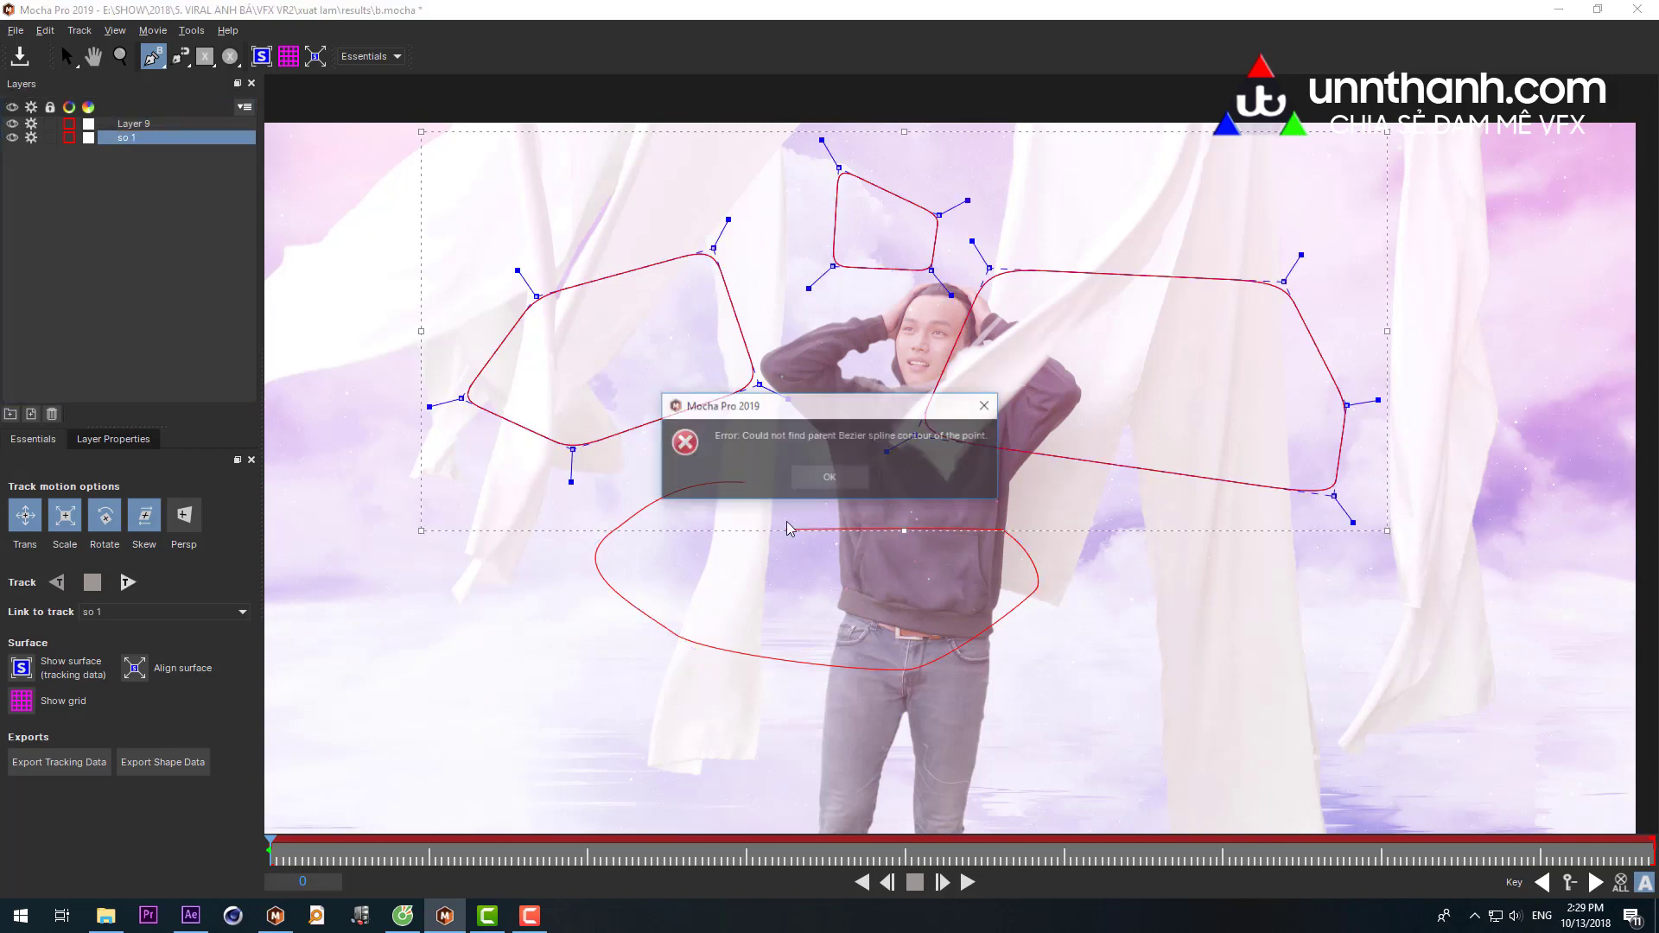
pyautogui.click(825, 474)
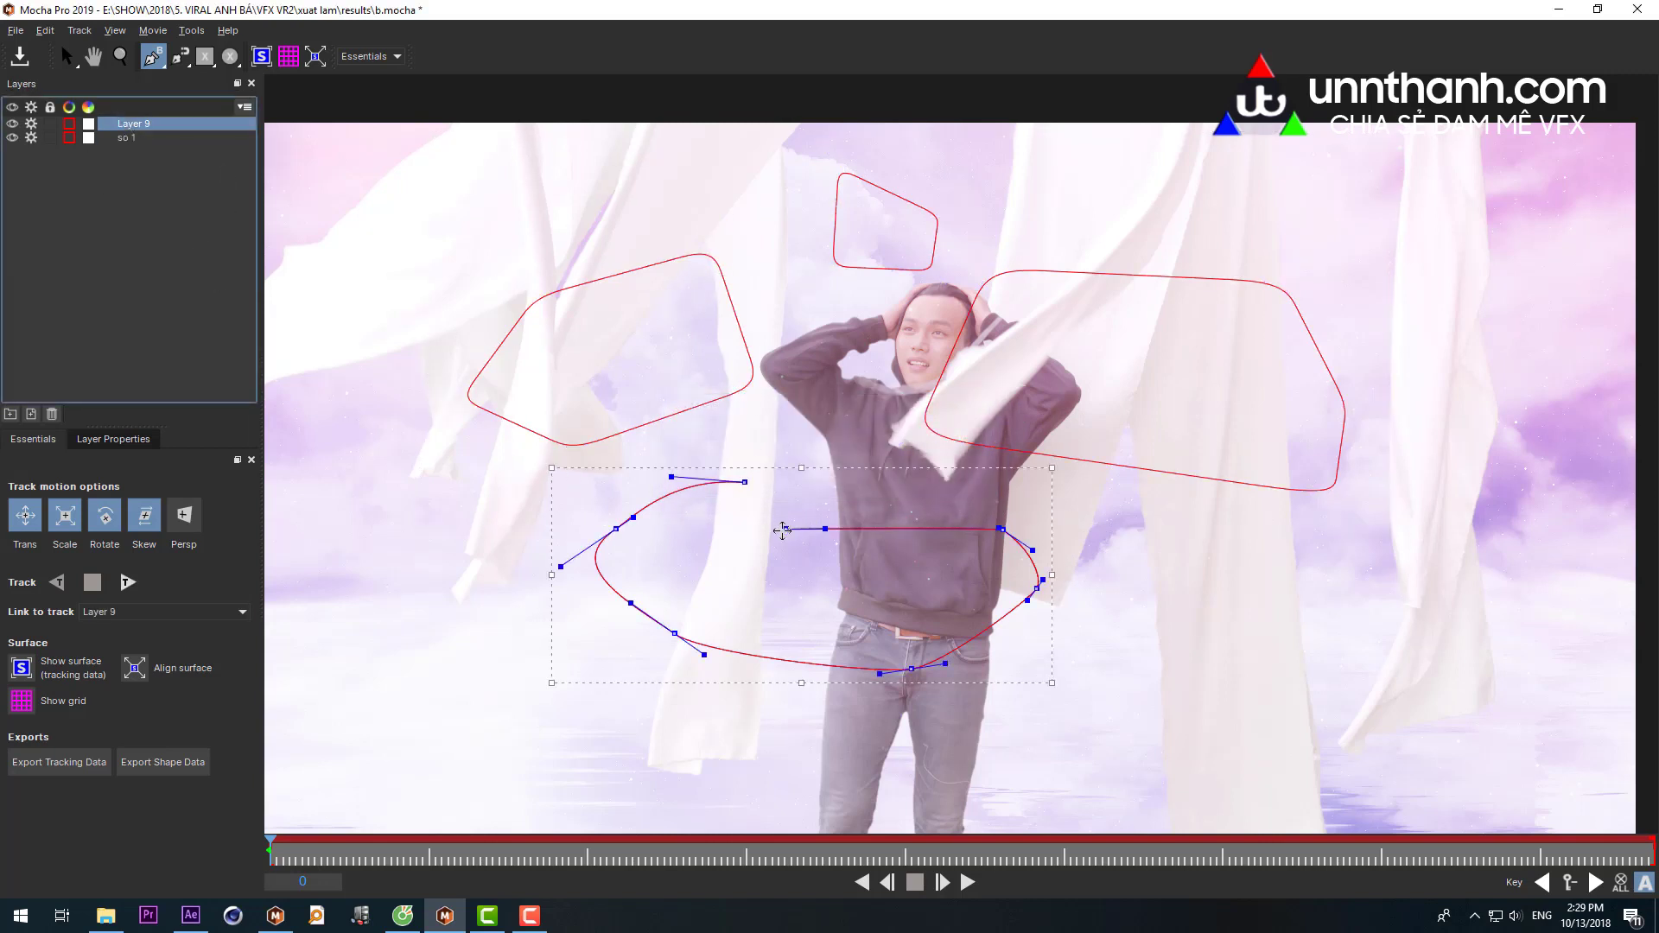
pyautogui.press('s')
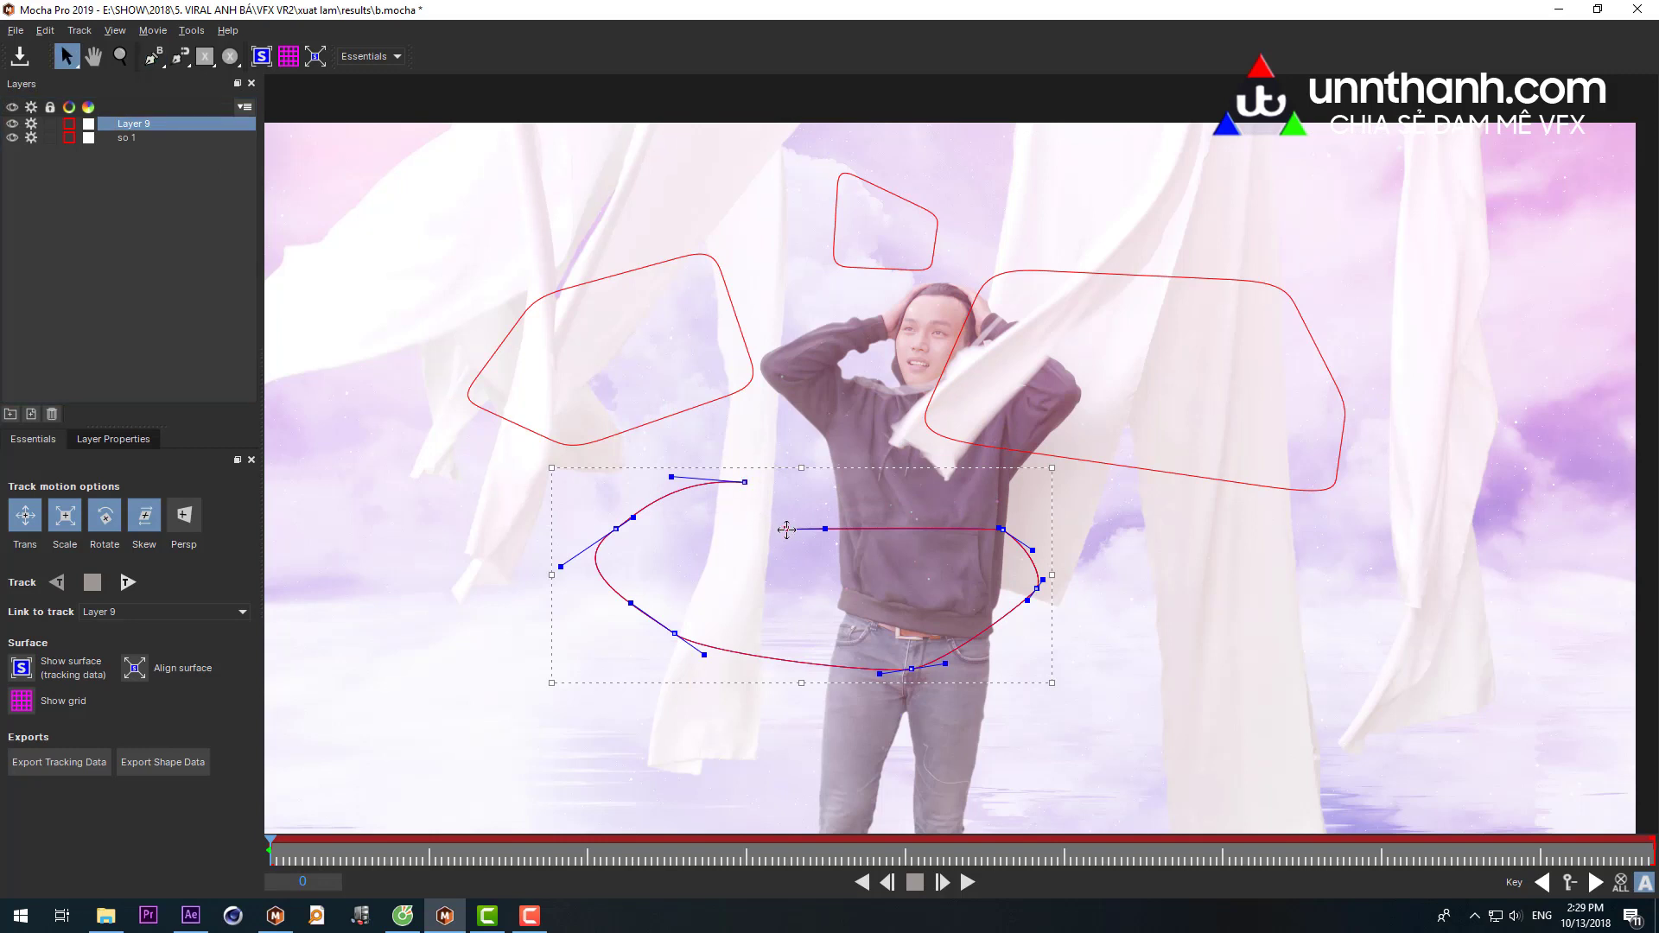
pyautogui.rightClick(786, 530)
pyautogui.click(825, 541)
pyautogui.moveTo(804, 476)
pyautogui.mouseDown()
pyautogui.moveTo(671, 449)
pyautogui.moveTo(838, 399)
pyautogui.mouseUp()
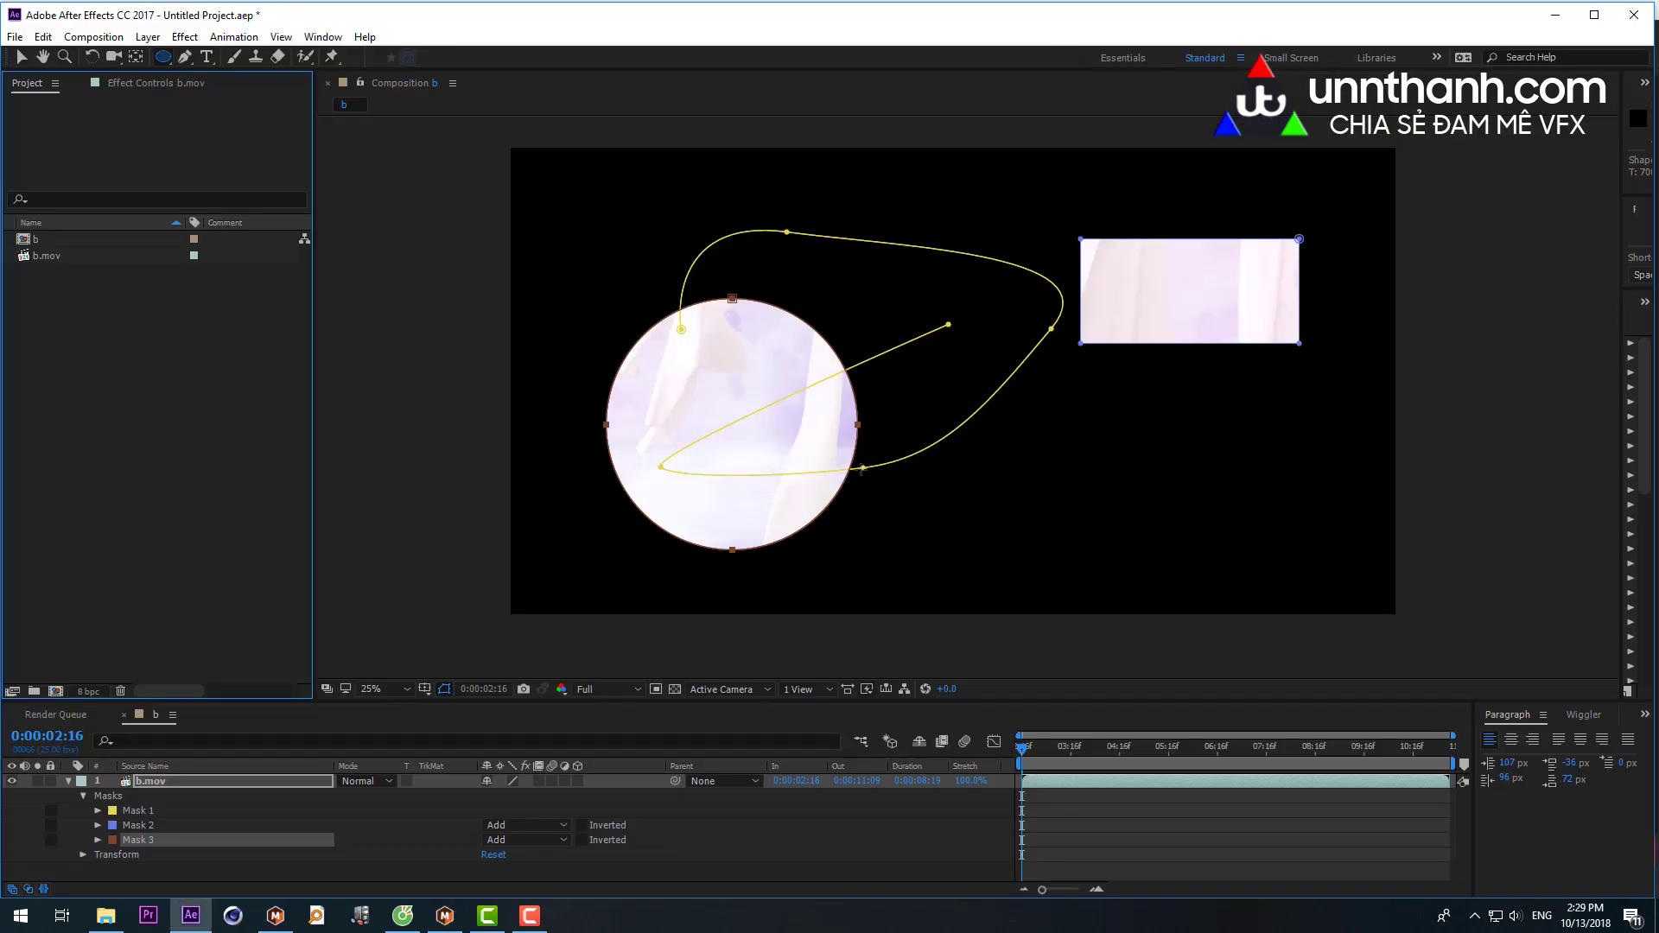
pyautogui.press('c')
pyautogui.click(862, 469)
pyautogui.press('v')
pyautogui.click(865, 469)
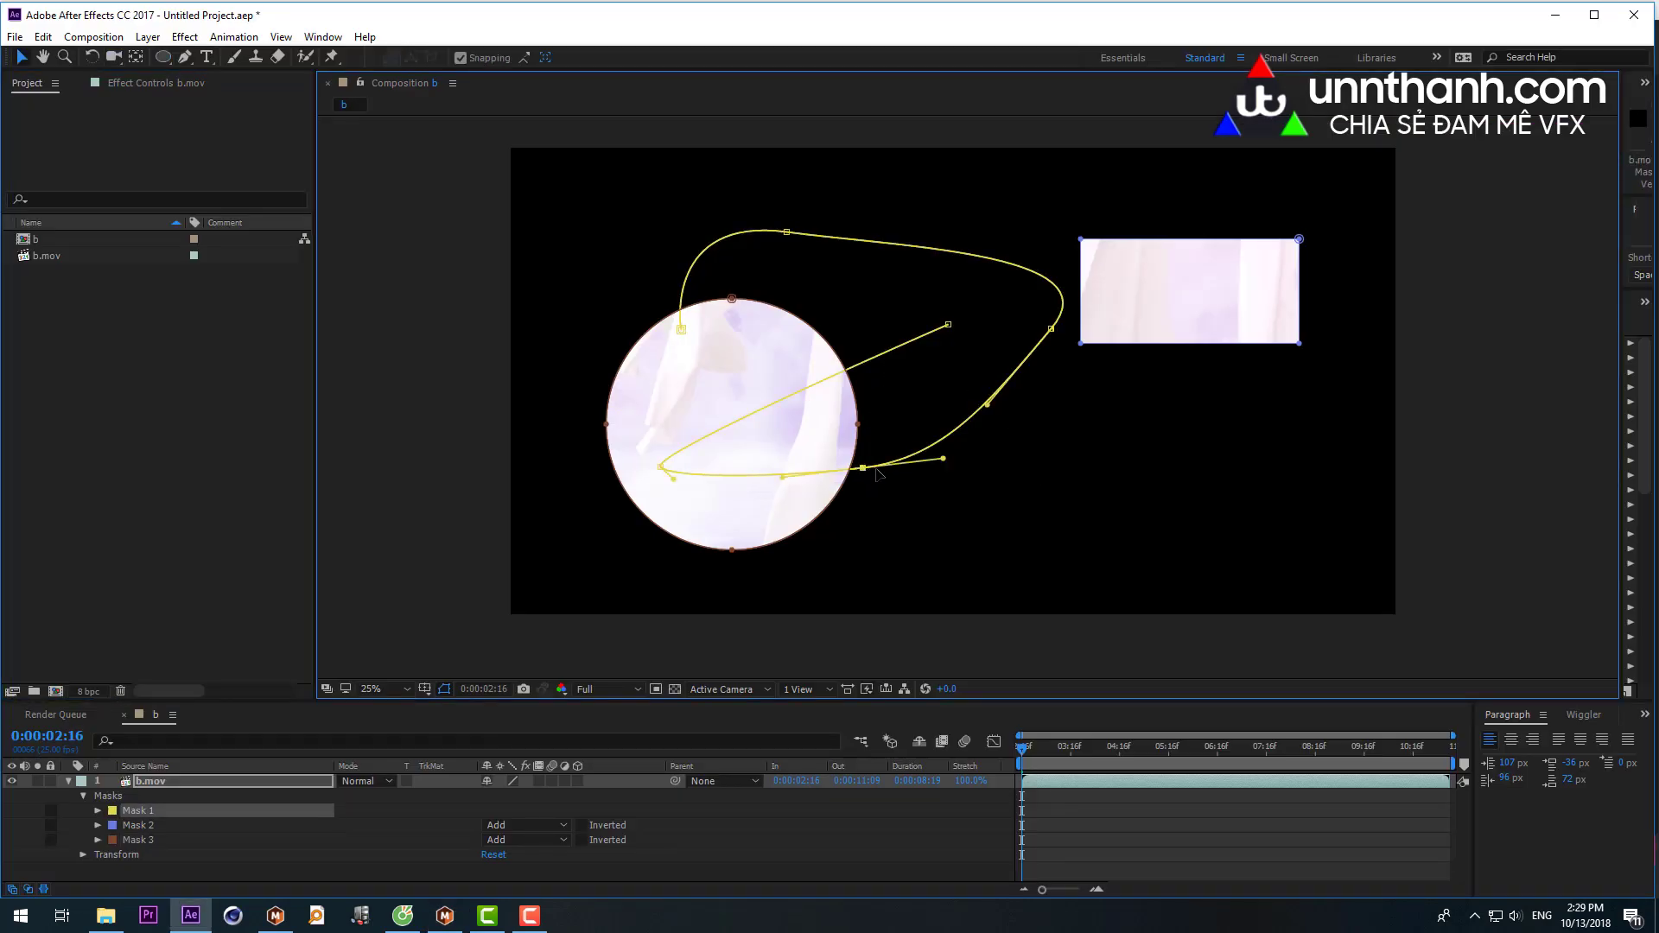
pyautogui.moveTo(935, 465)
pyautogui.mouseDown()
pyautogui.moveTo(955, 487)
pyautogui.moveTo(940, 502)
pyautogui.moveTo(1001, 433)
pyautogui.mouseUp()
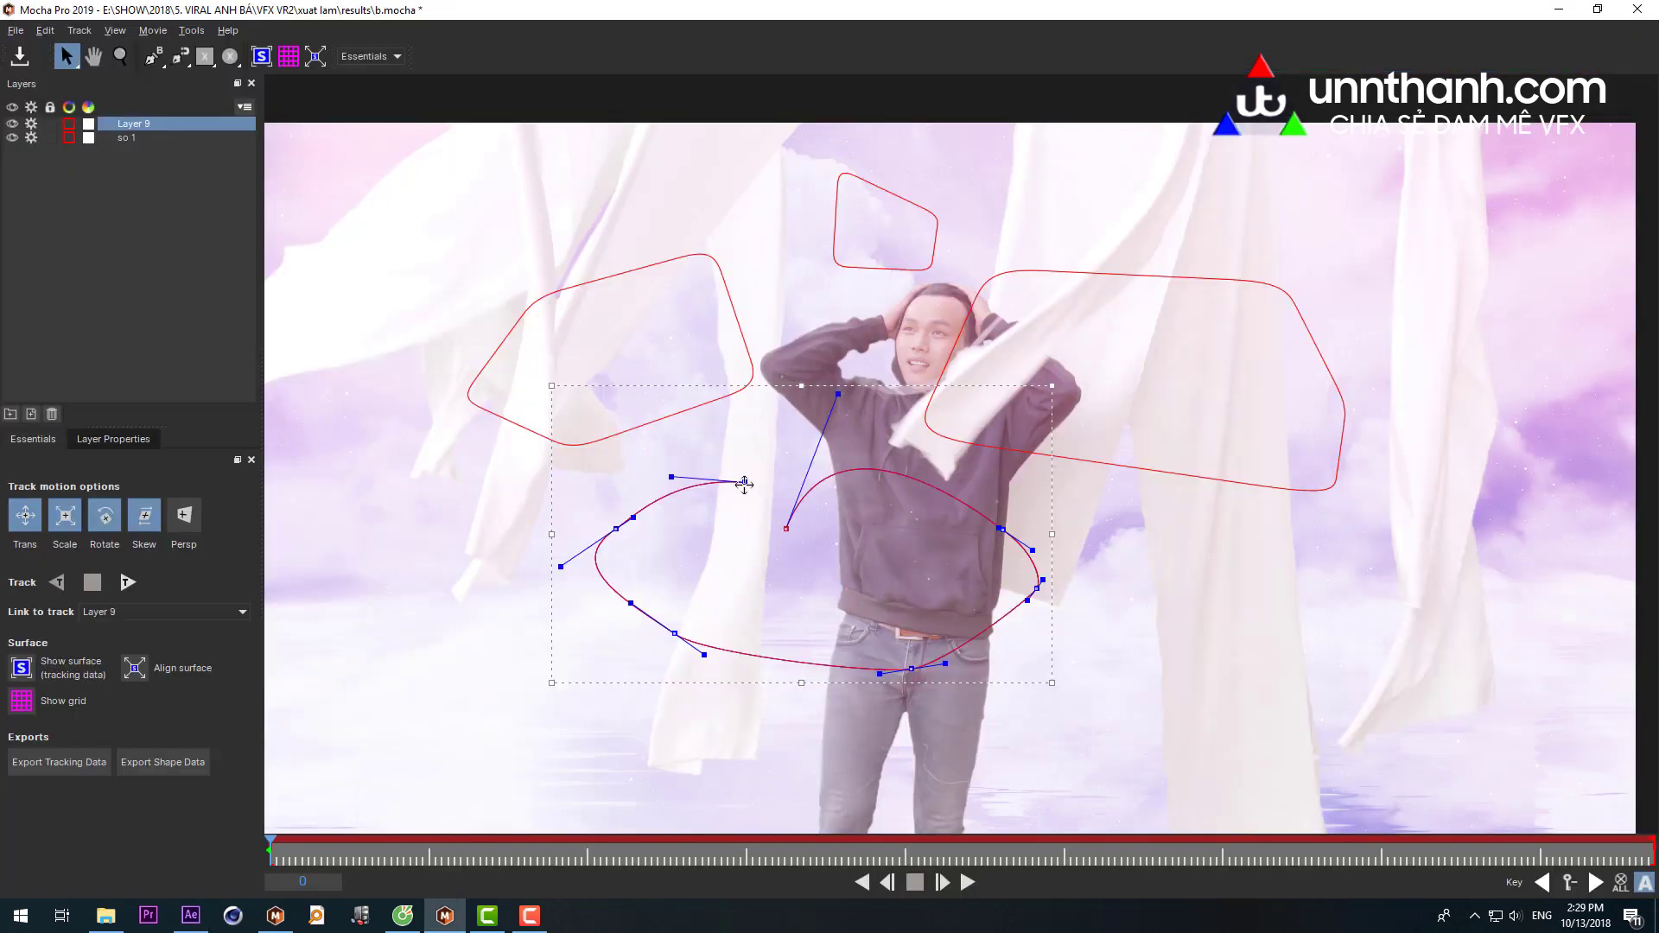
# - Reshape the waist spline's left end and the curve of so 1's left shape
pyautogui.moveTo(634, 517); pyautogui.dragTo(663, 467)
pyautogui.click(551, 302)
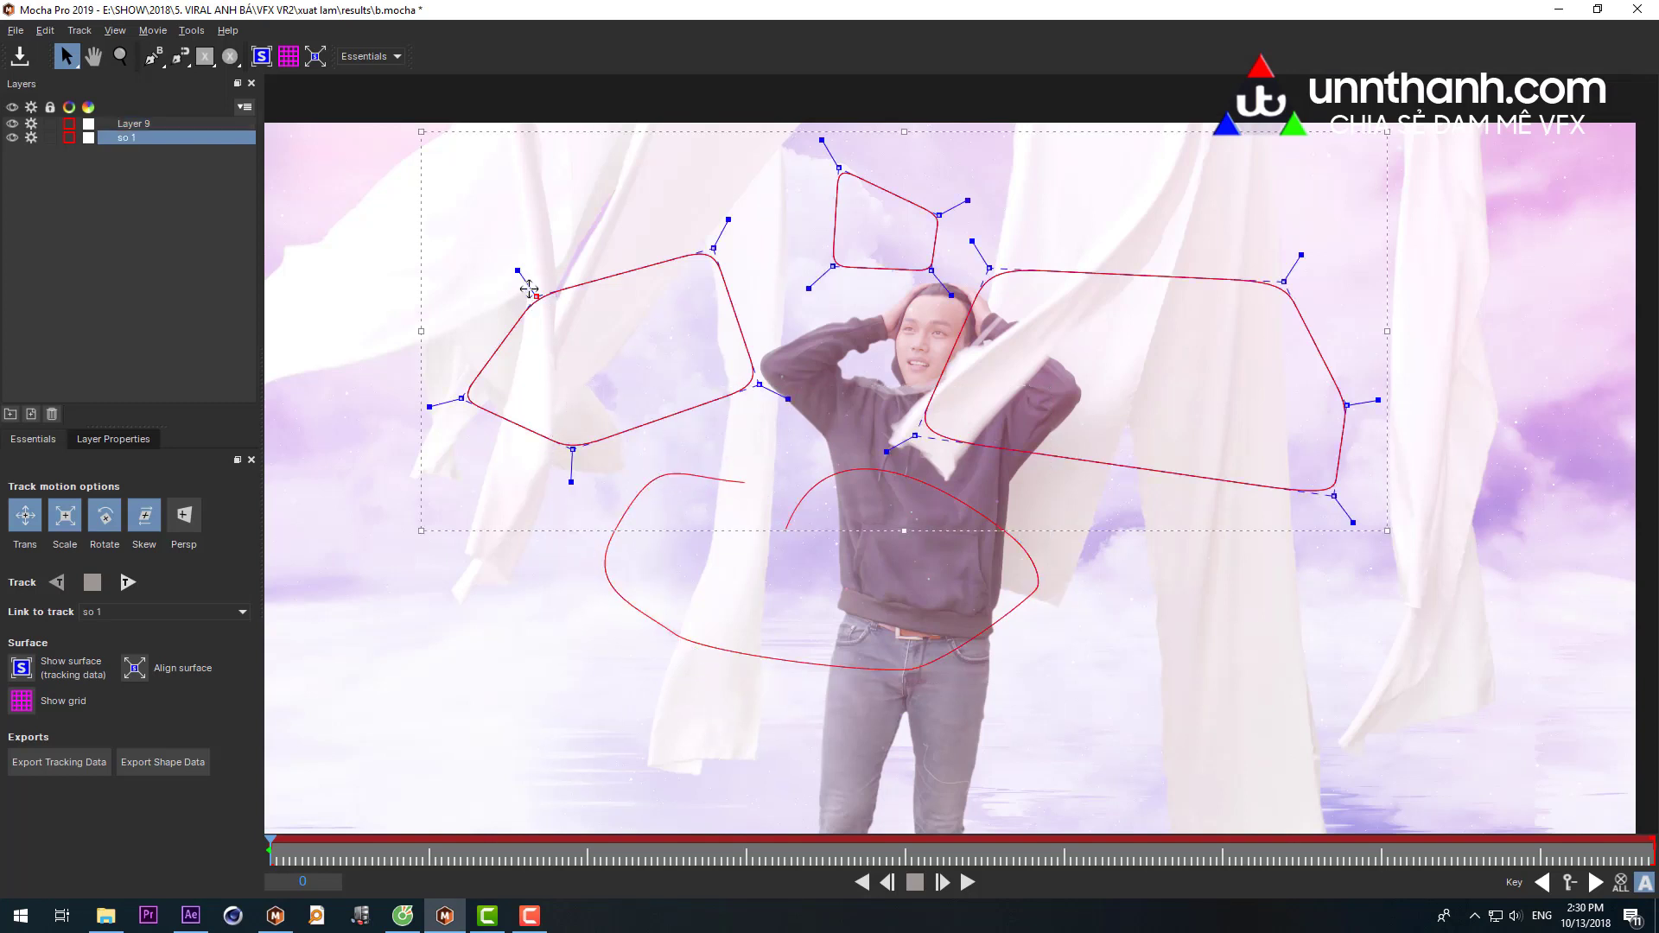
pyautogui.moveTo(539, 282); pyautogui.dragTo(544, 289)
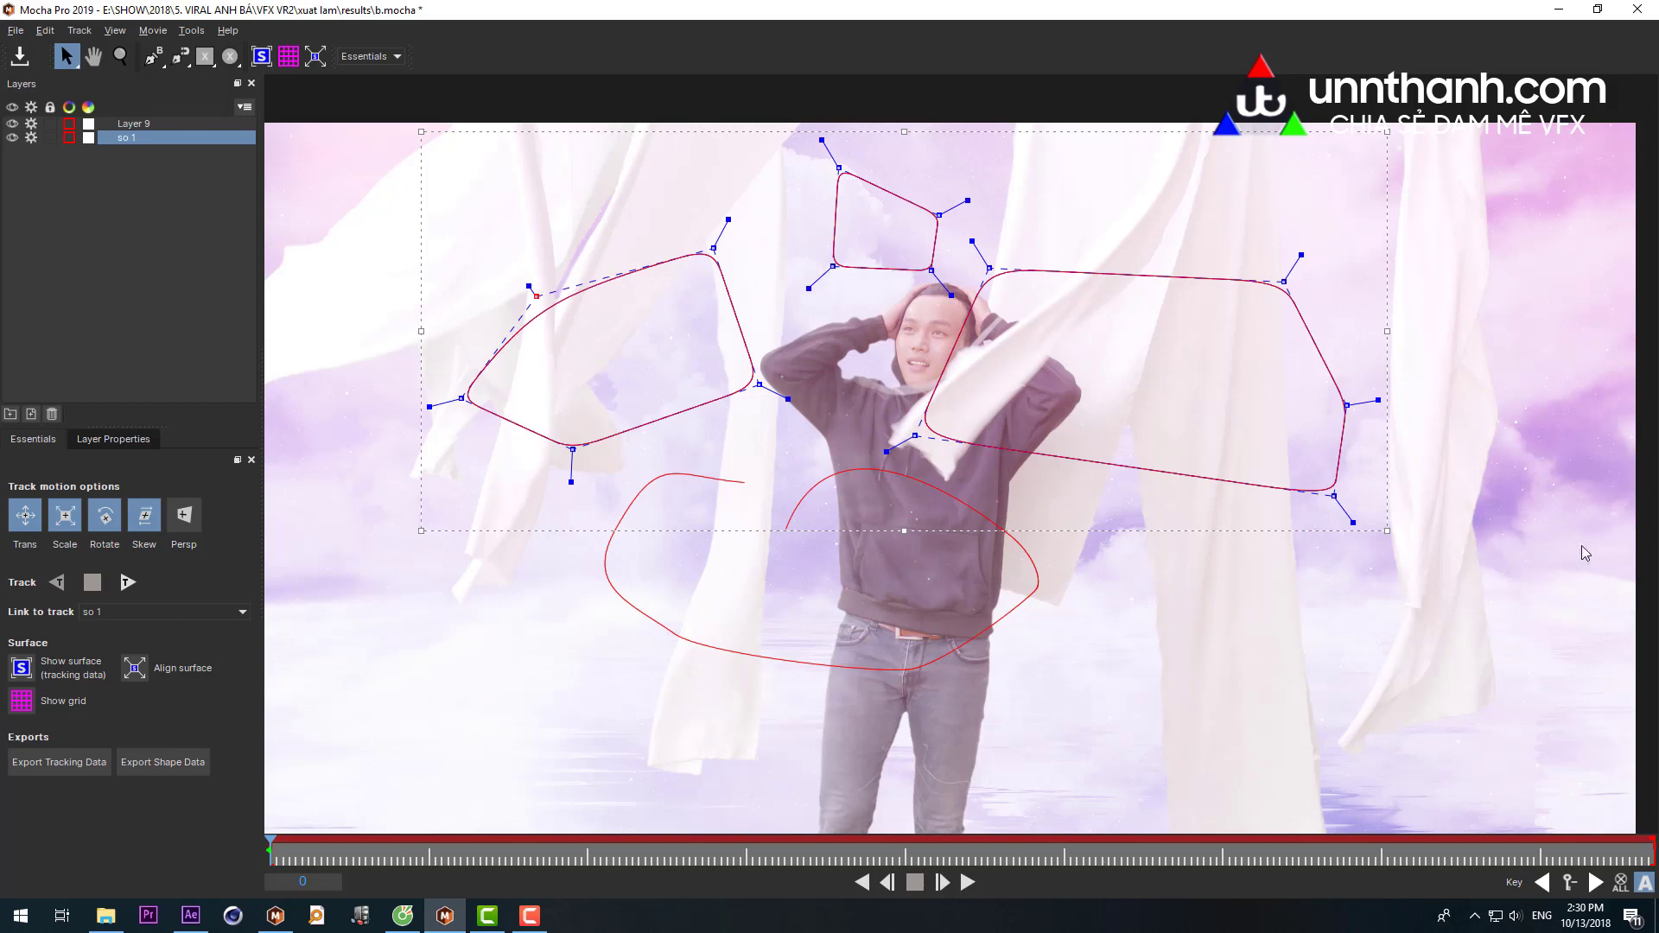
# - Add a closed Bezier shape right of the man to so 1, then delete all layers
pyautogui.click(157, 65)
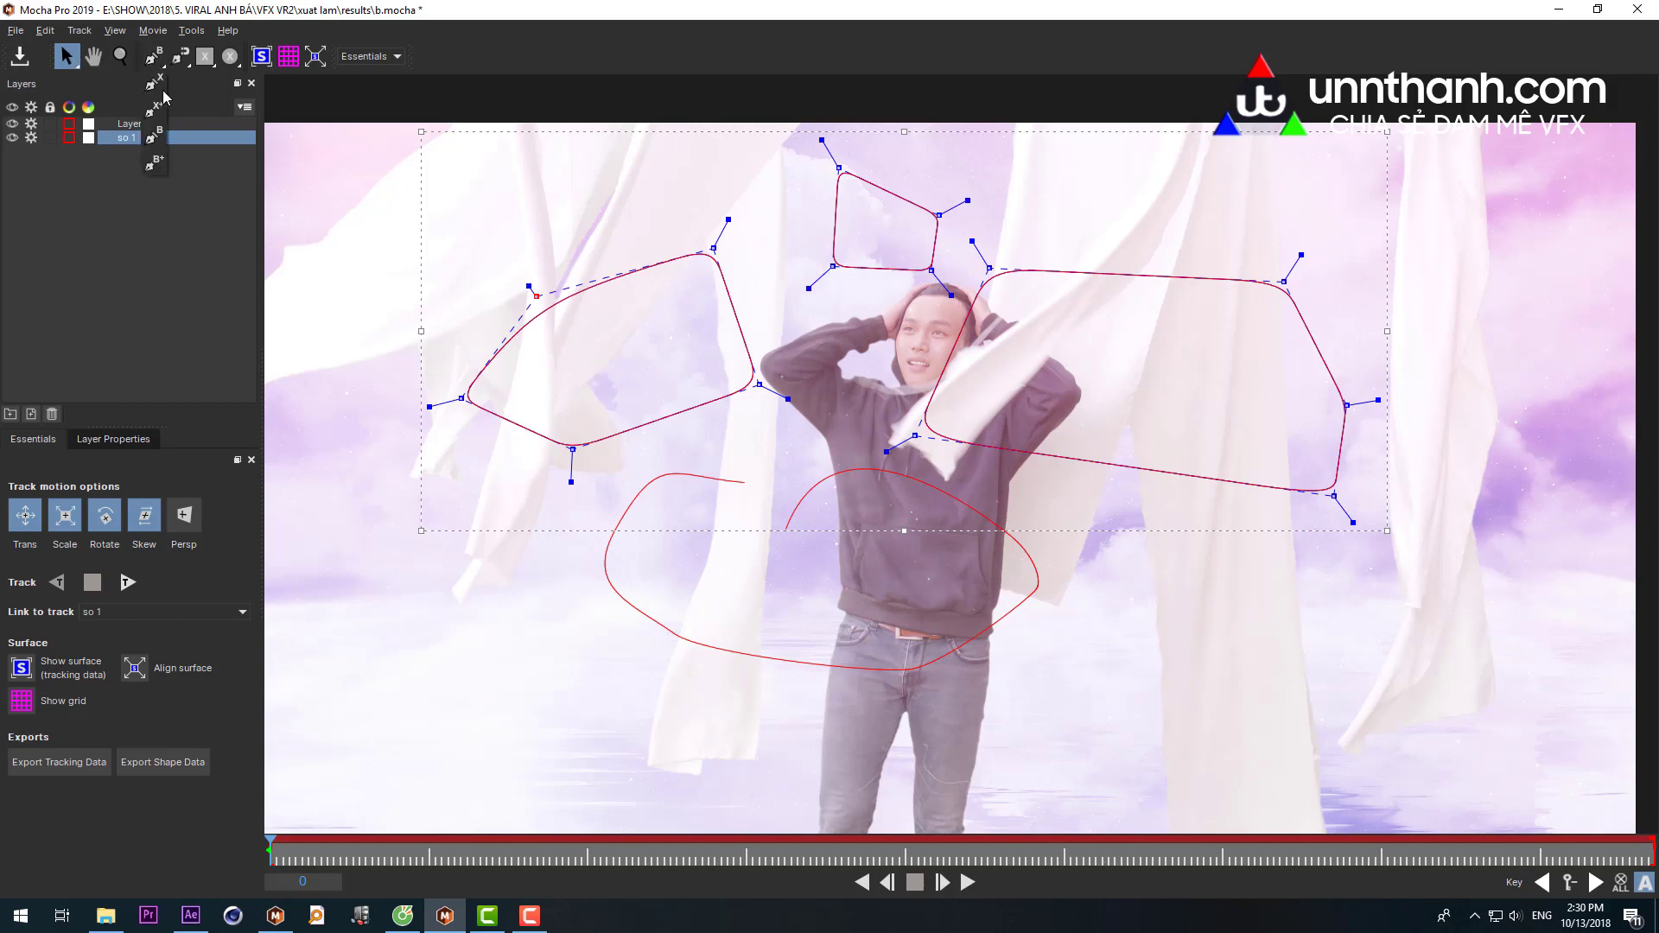
pyautogui.click(155, 166)
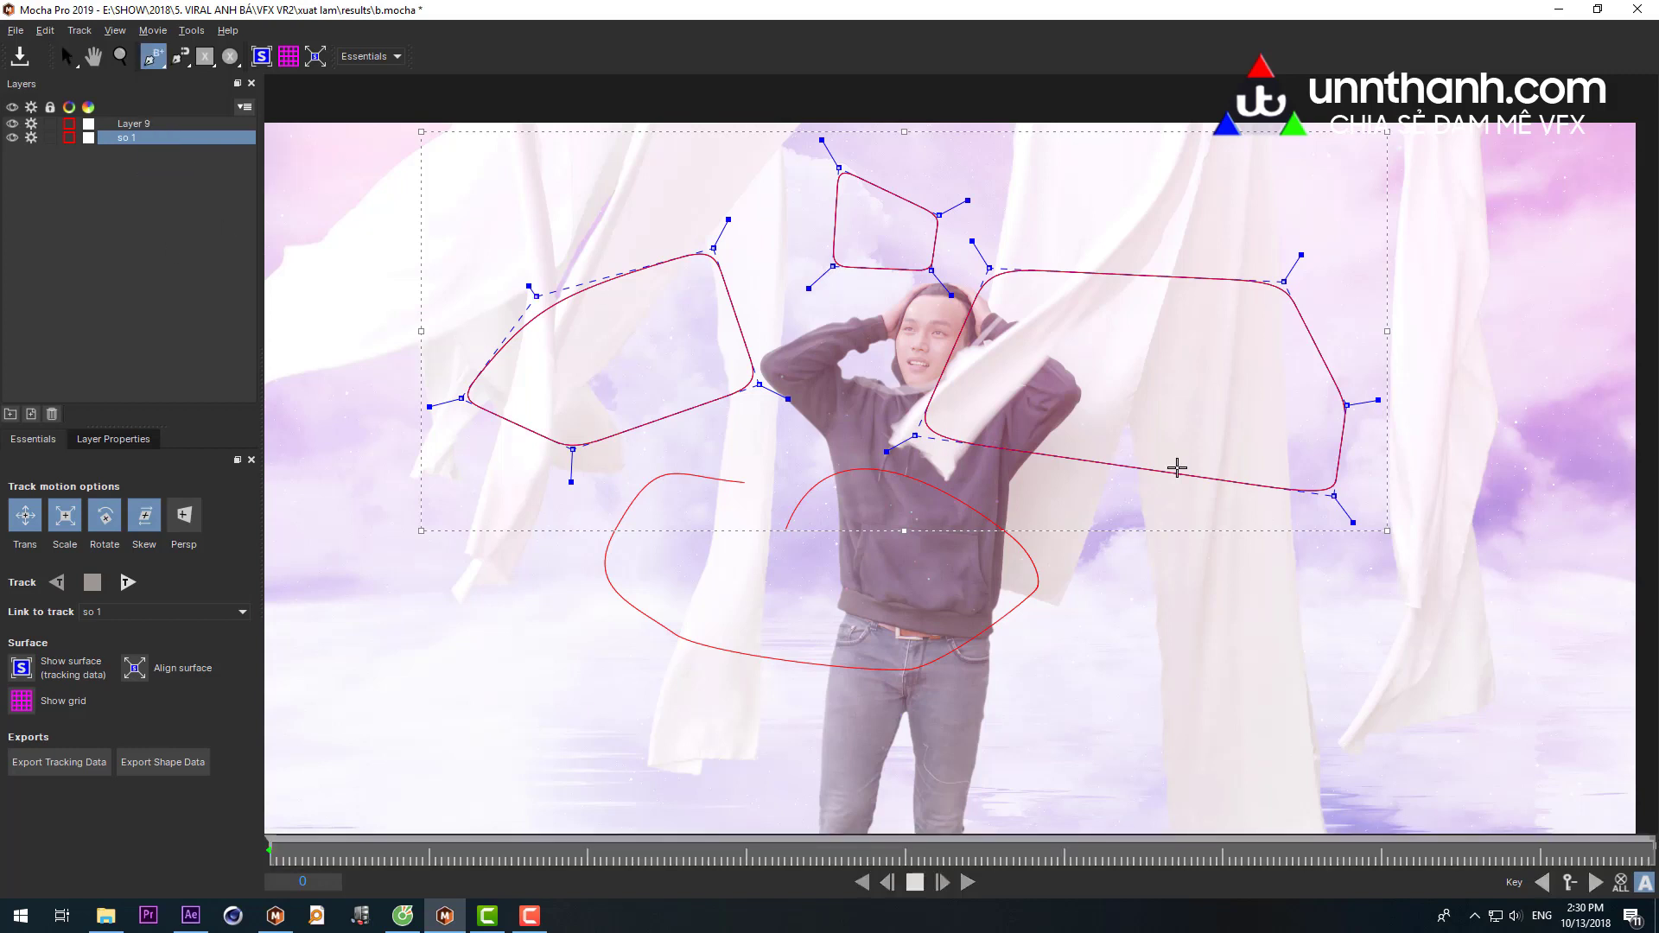
pyautogui.moveTo(1178, 469); pyautogui.dragTo(1169, 504)
pyautogui.moveTo(1134, 644)
pyautogui.mouseDown()
pyautogui.moveTo(1169, 654)
pyautogui.moveTo(1259, 624)
pyautogui.mouseUp()
pyautogui.moveTo(1283, 521); pyautogui.dragTo(1274, 498)
pyautogui.moveTo(1178, 470); pyautogui.dragTo(1175, 489)
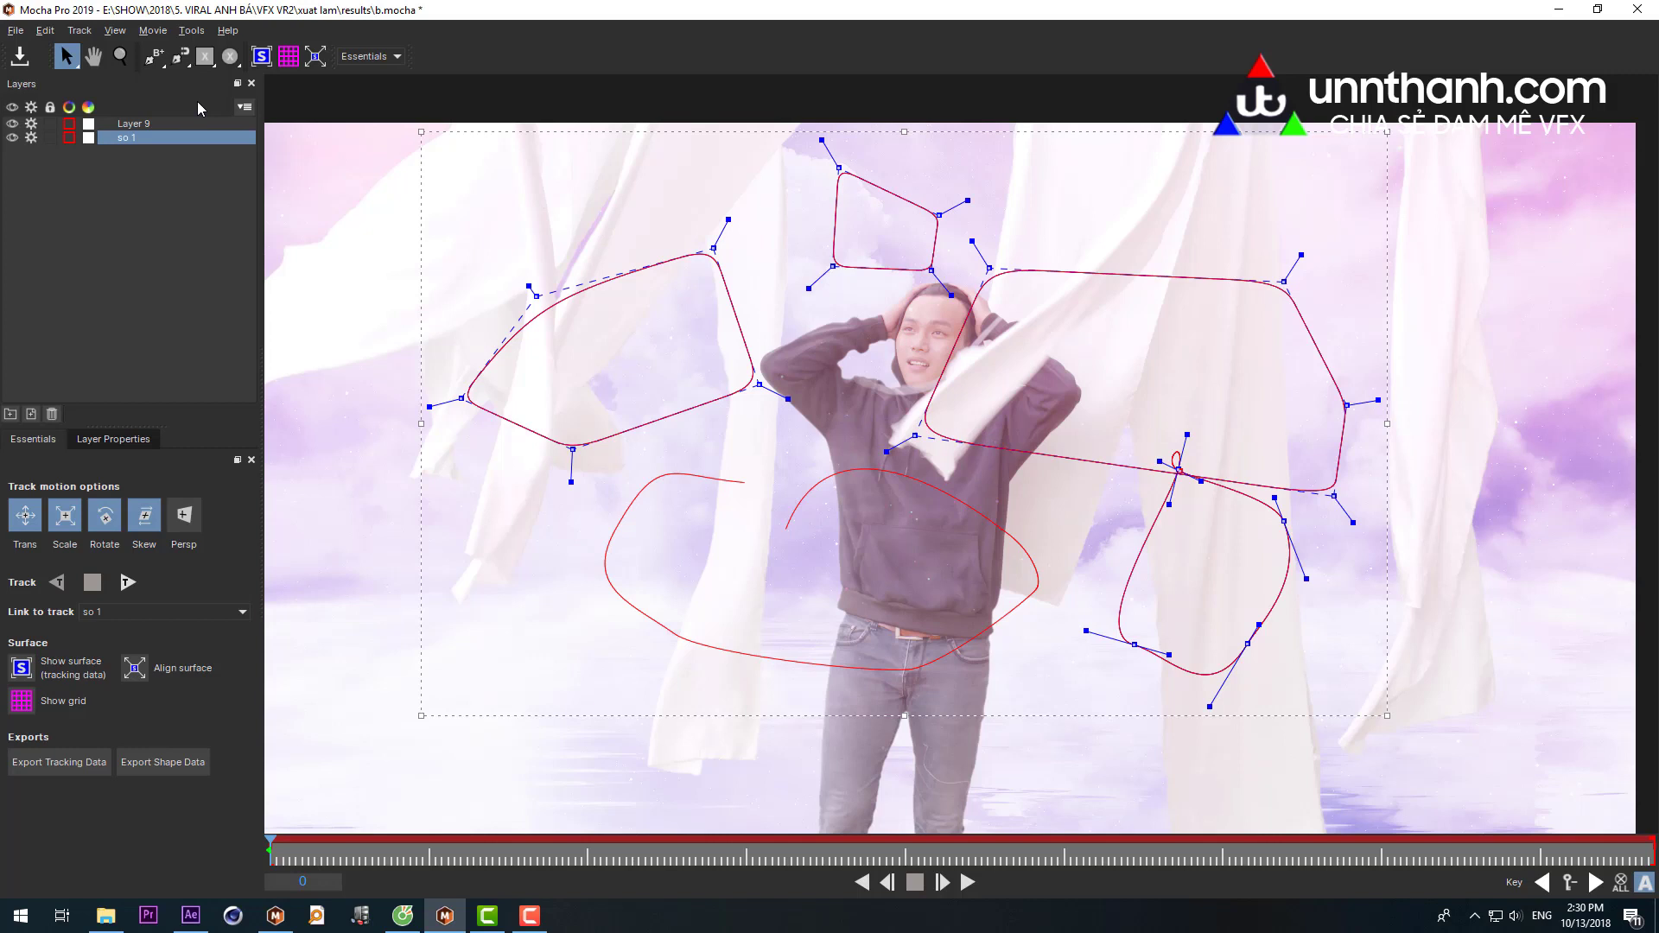
pyautogui.click(124, 128)
pyautogui.press('Delete')
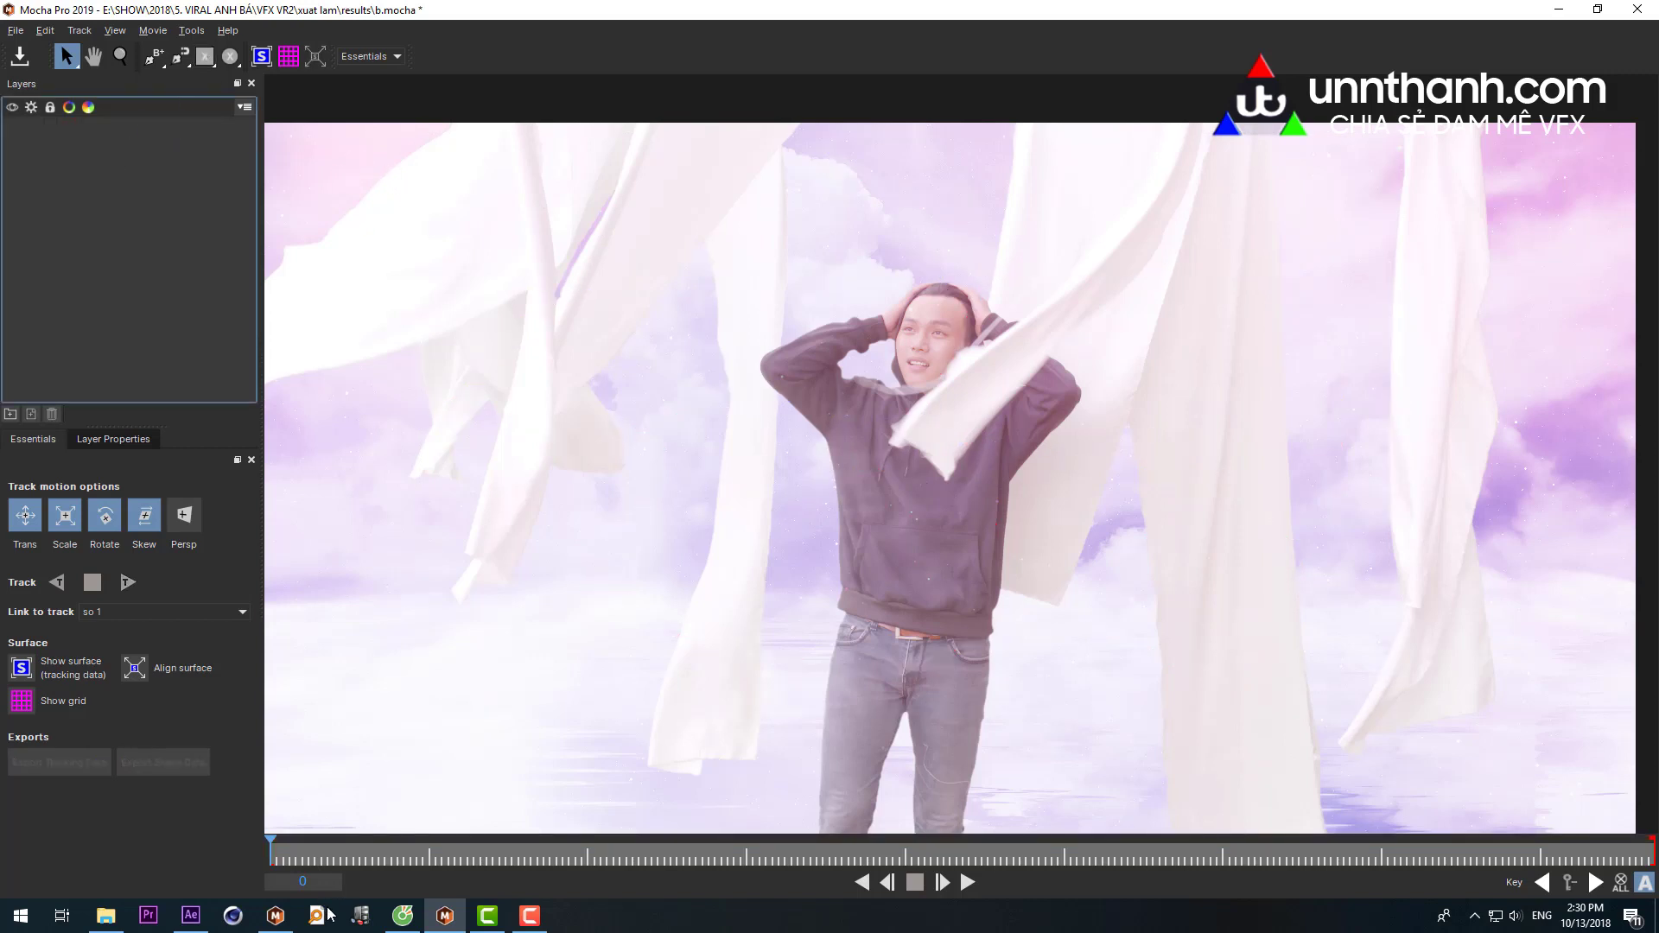
# - Bring mocha Pro 5.6.0 forward and pick its Bezier and Add Point tools
pyautogui.click(275, 916)
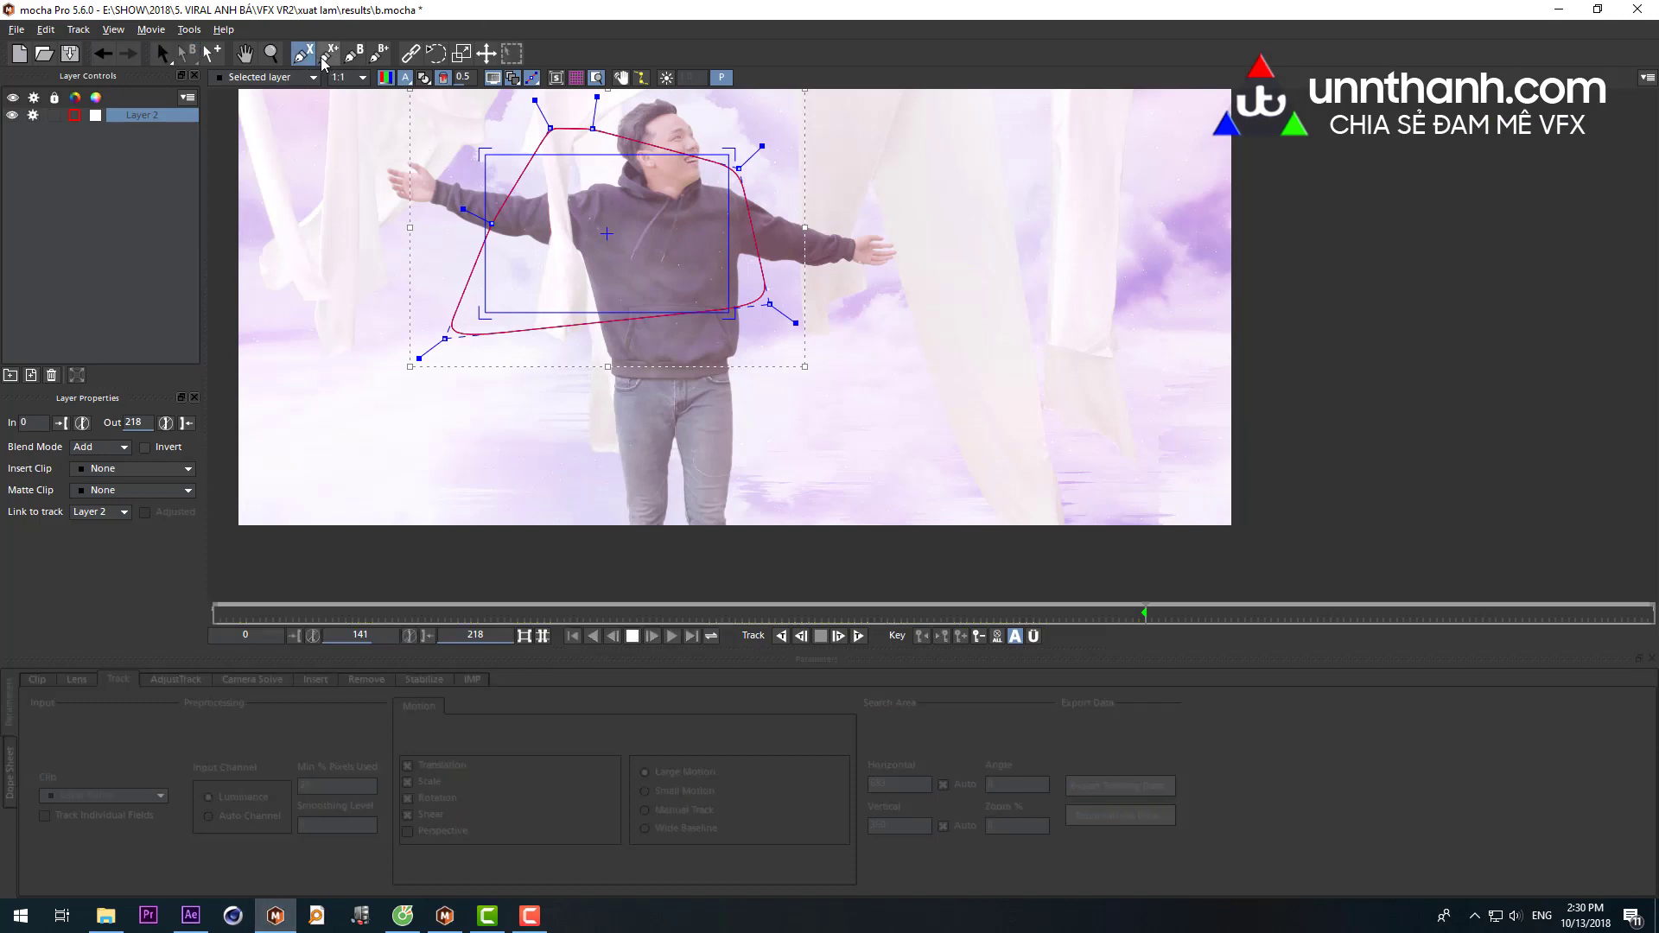
pyautogui.click(354, 54)
pyautogui.click(379, 59)
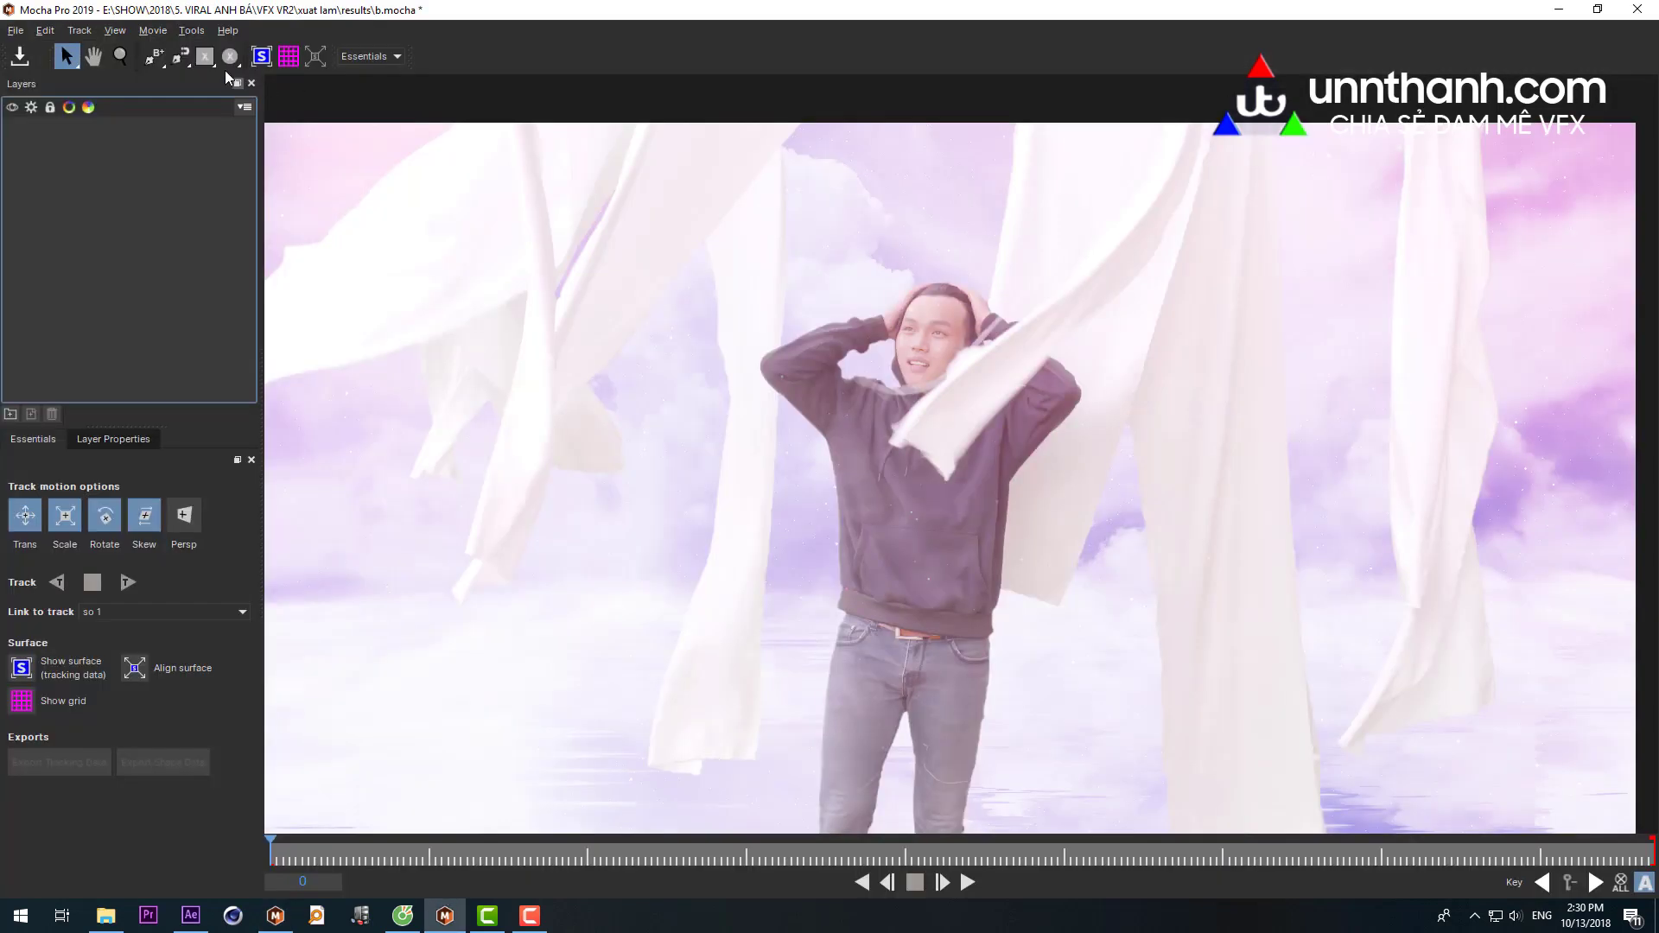
# - With the freehand spline tool, trace the hoodie's left edge from the waist up to the raised elbow
pyautogui.click(159, 57)
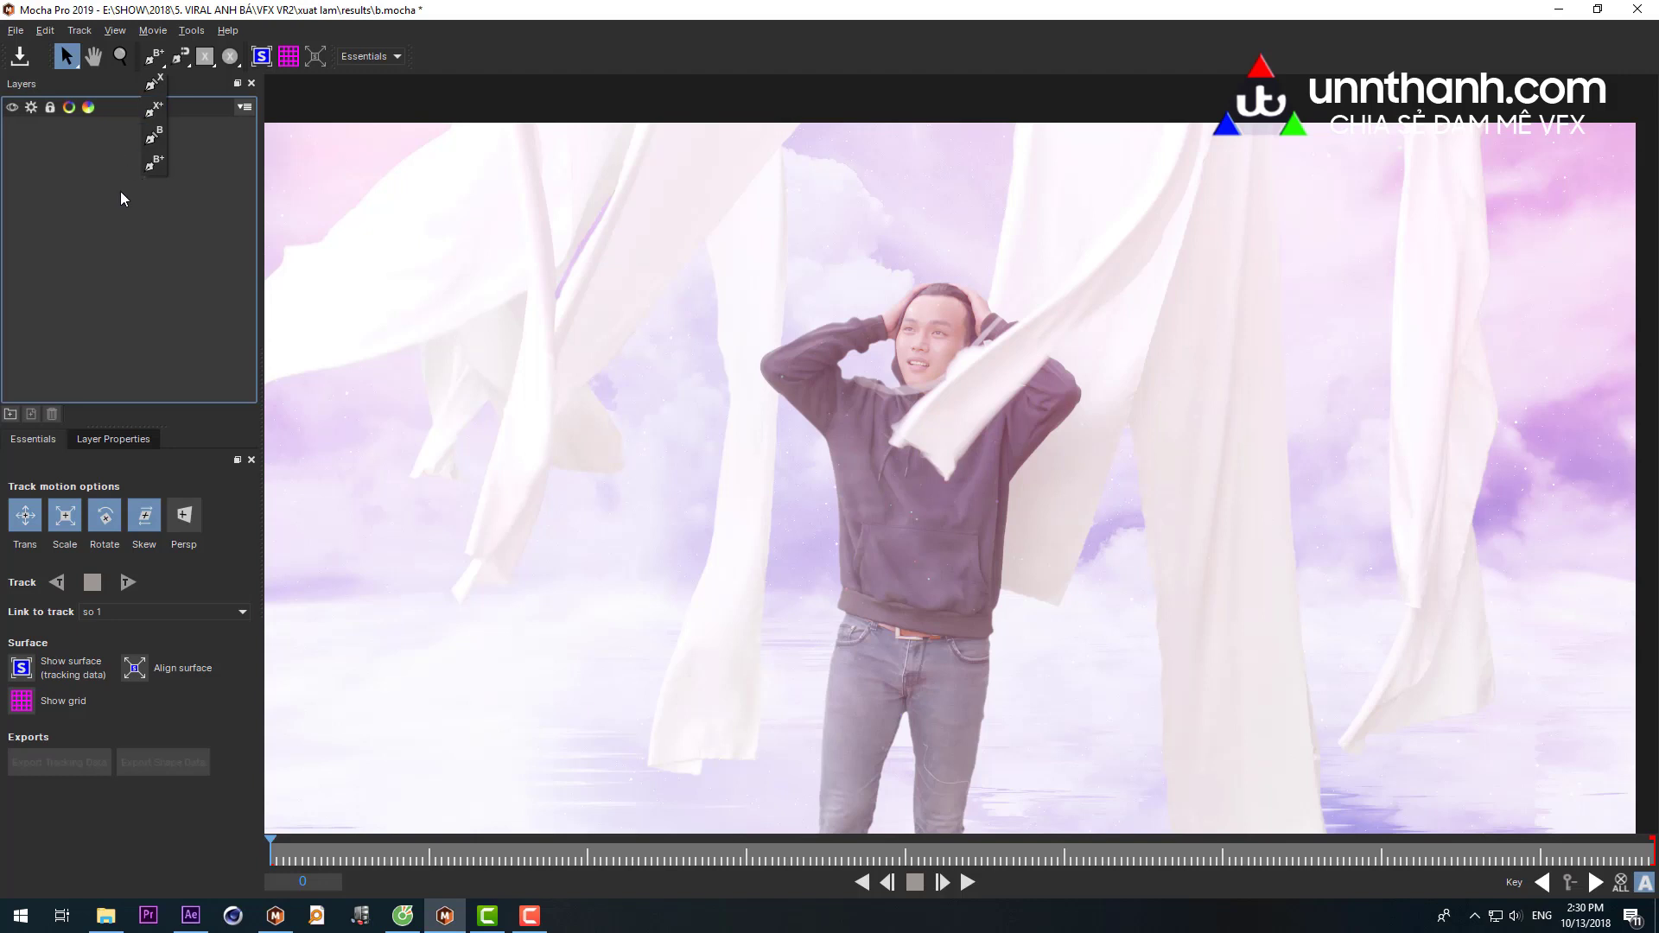
pyautogui.click(180, 59)
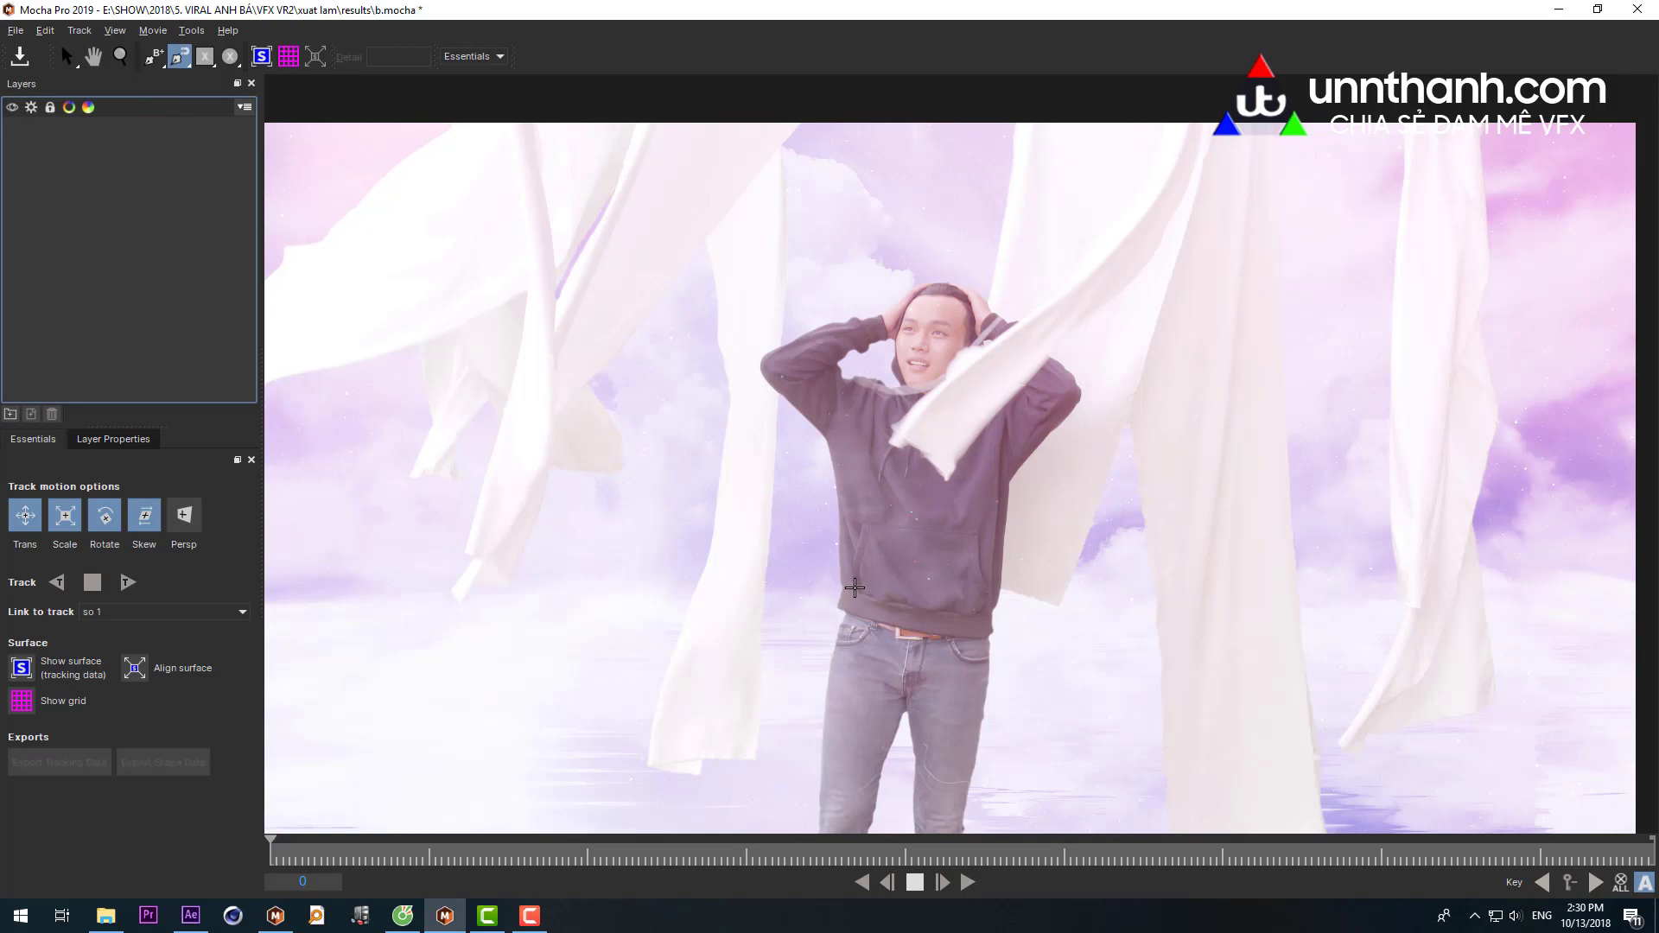
pyautogui.moveTo(842, 589)
pyautogui.mouseDown()
pyautogui.moveTo(749, 518)
pyautogui.moveTo(837, 476)
pyautogui.mouseUp()
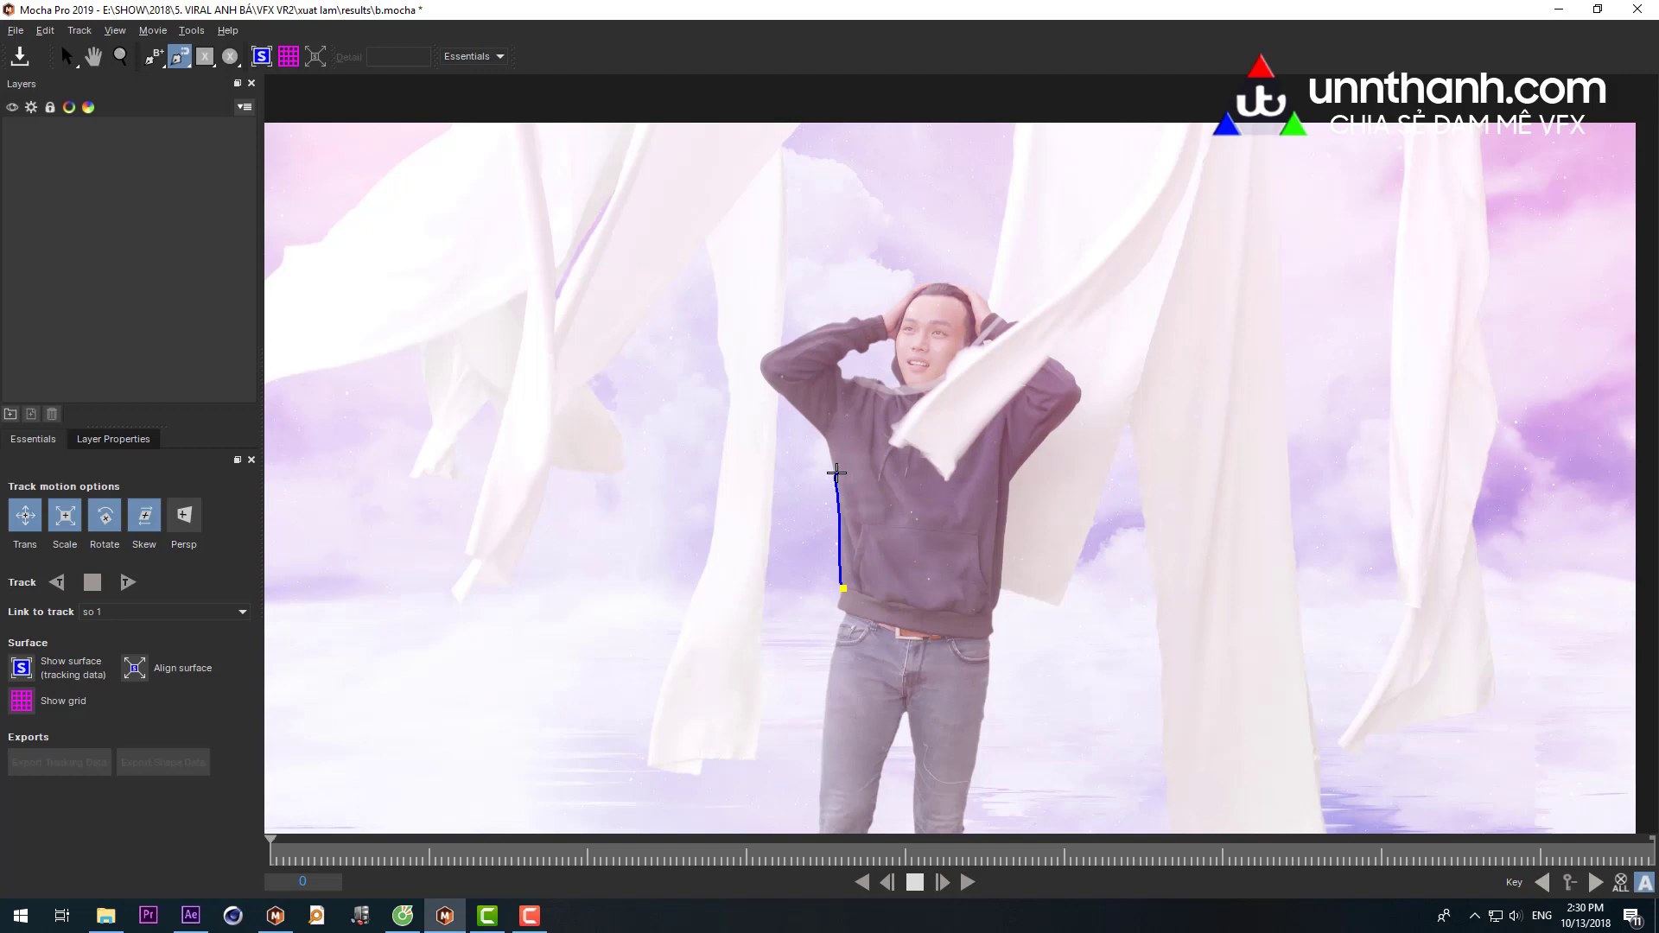
pyautogui.moveTo(837, 473)
pyautogui.mouseDown()
pyautogui.moveTo(764, 354)
pyautogui.moveTo(814, 329)
pyautogui.mouseUp()
# - Extend the freehand outline along the raised arm, over the hand and across the head
pyautogui.scroll(3, 816, 329)
pyautogui.moveTo(815, 328); pyautogui.dragTo(907, 307)
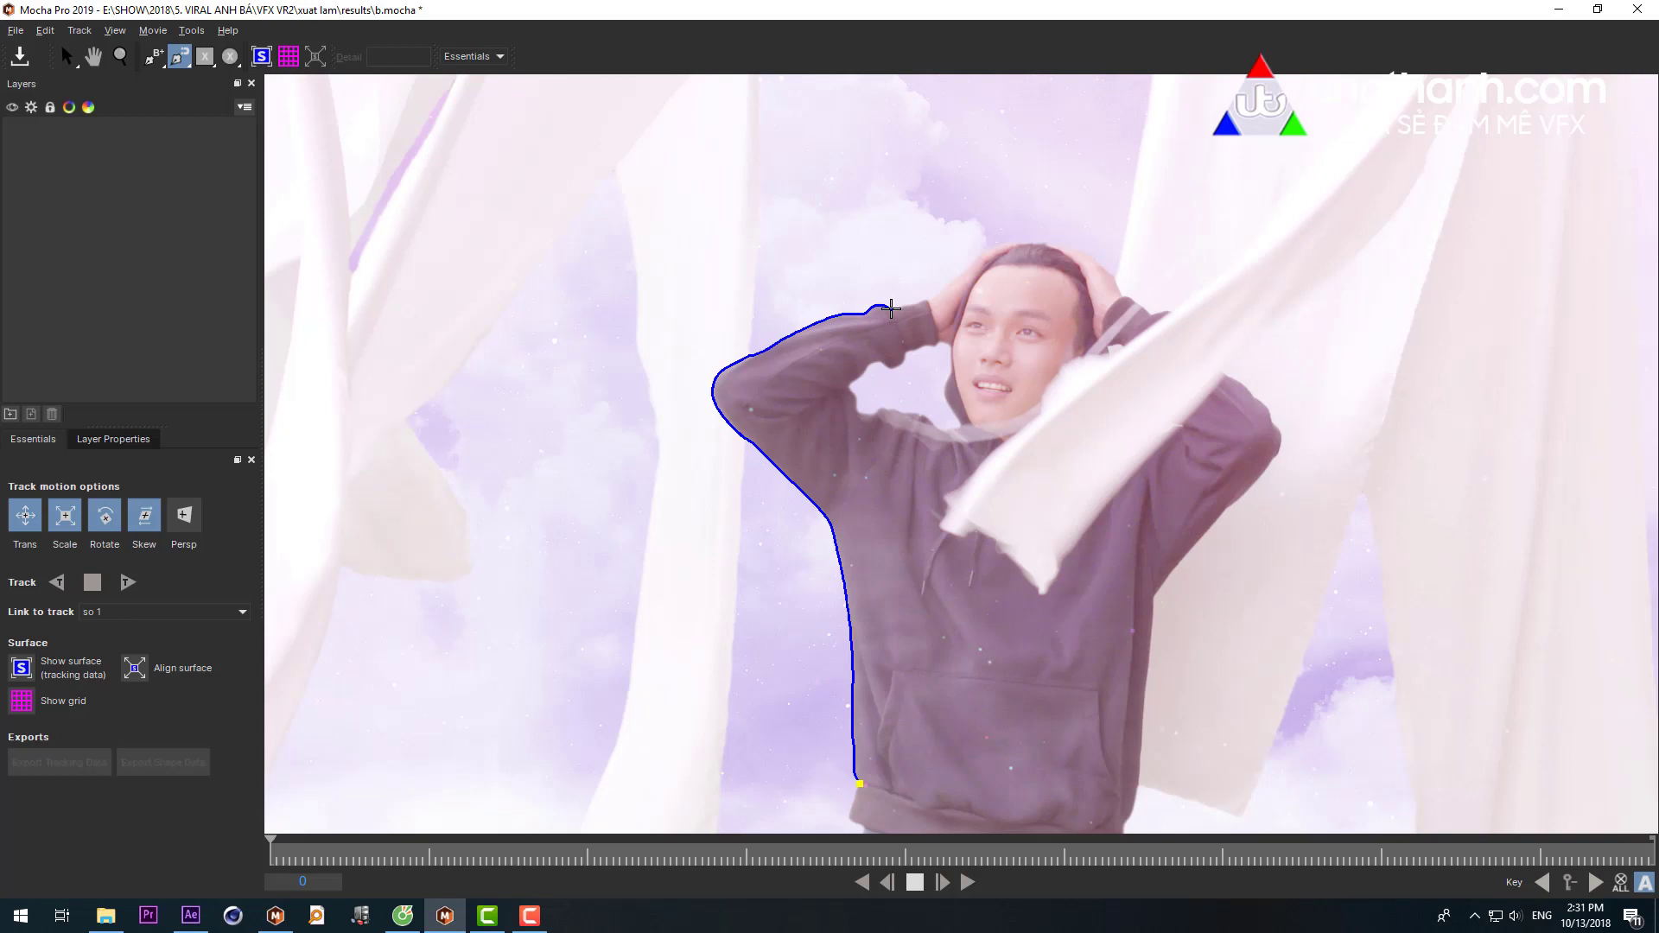
pyautogui.moveTo(891, 308); pyautogui.dragTo(934, 300)
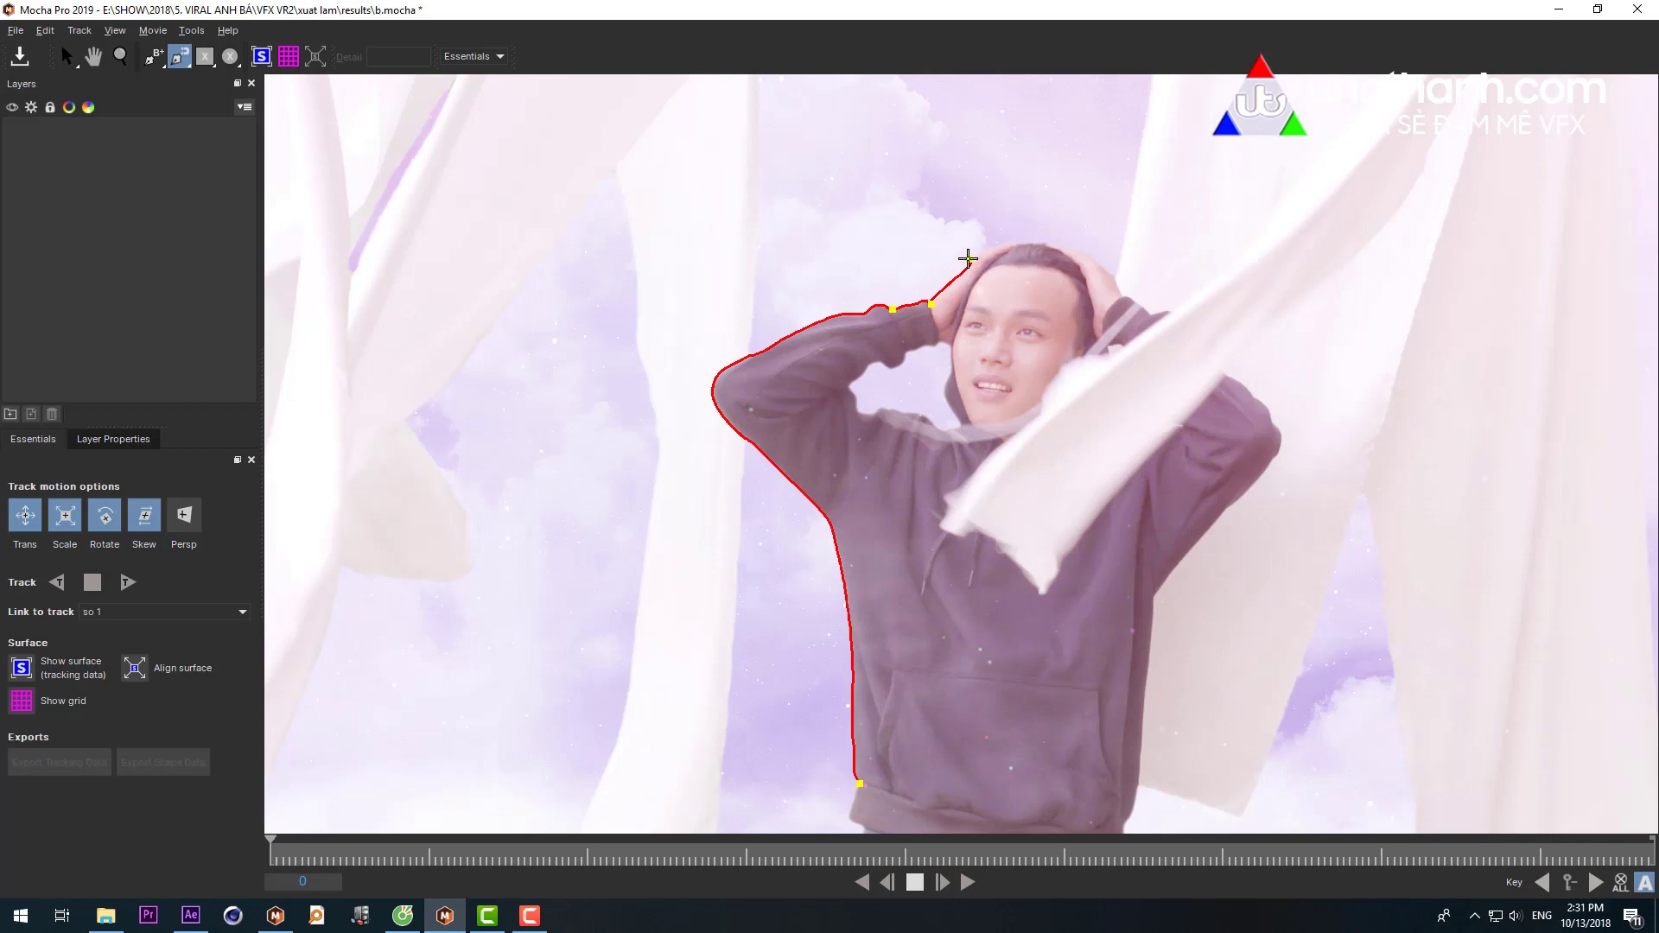
pyautogui.moveTo(968, 257); pyautogui.dragTo(969, 259)
pyautogui.click(995, 246)
pyautogui.click(1028, 244)
pyautogui.click(1060, 247)
pyautogui.click(1079, 251)
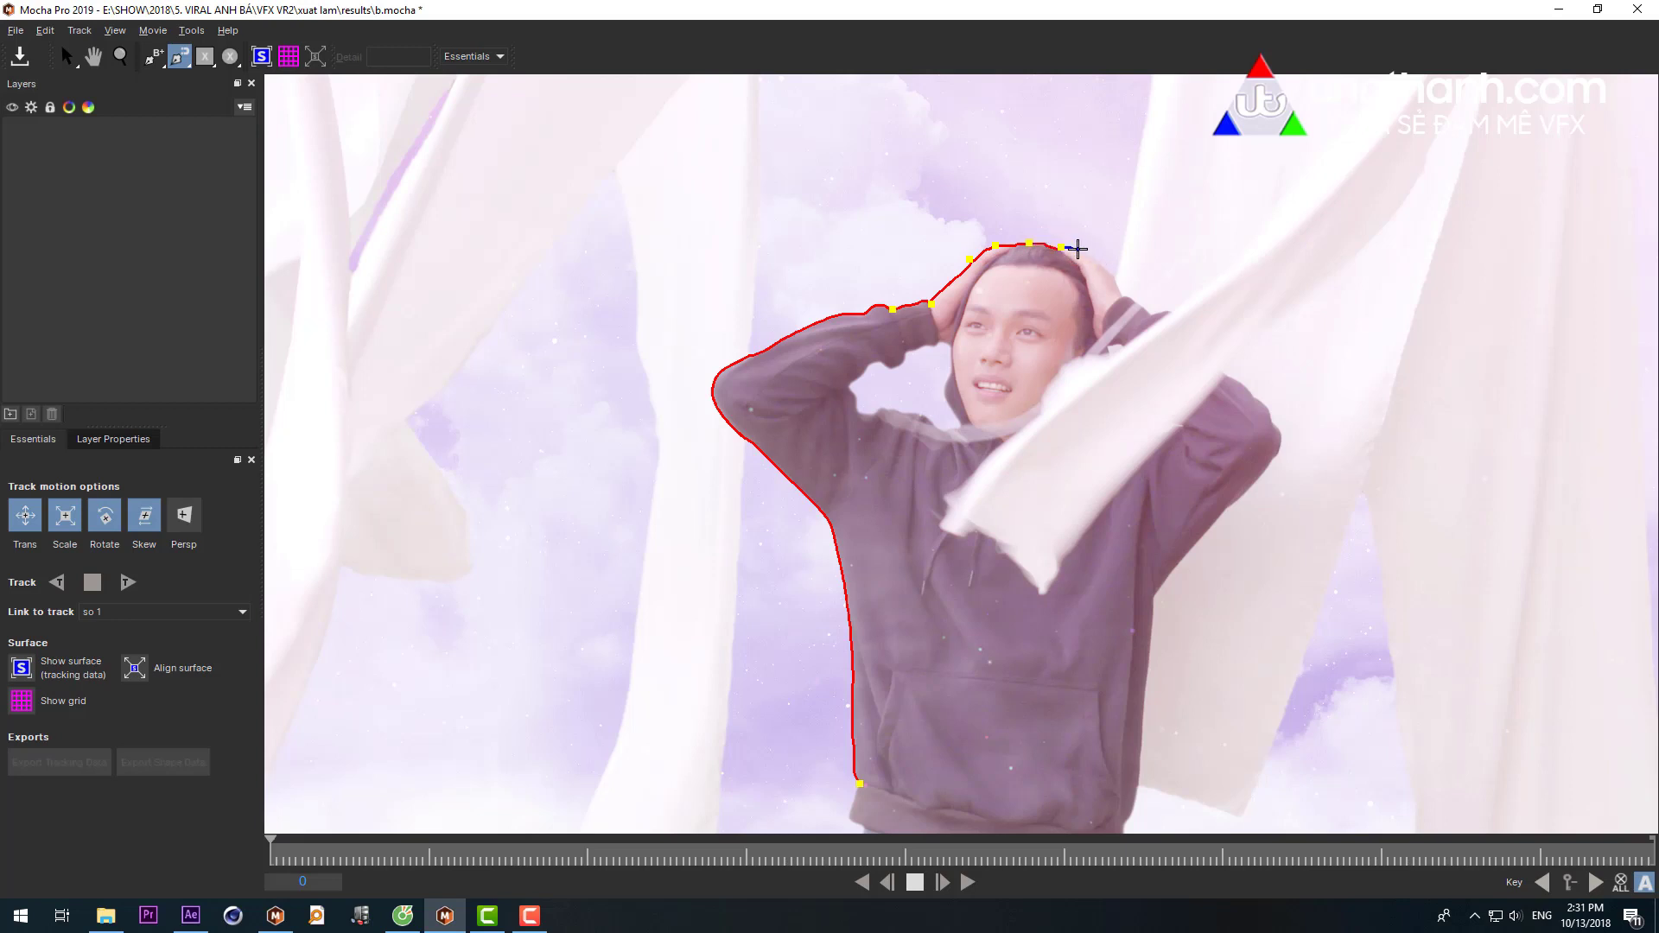
# - Continue the outline past the right hand and down the cloth edge, then close it
pyautogui.click(1123, 296)
pyautogui.click(1156, 315)
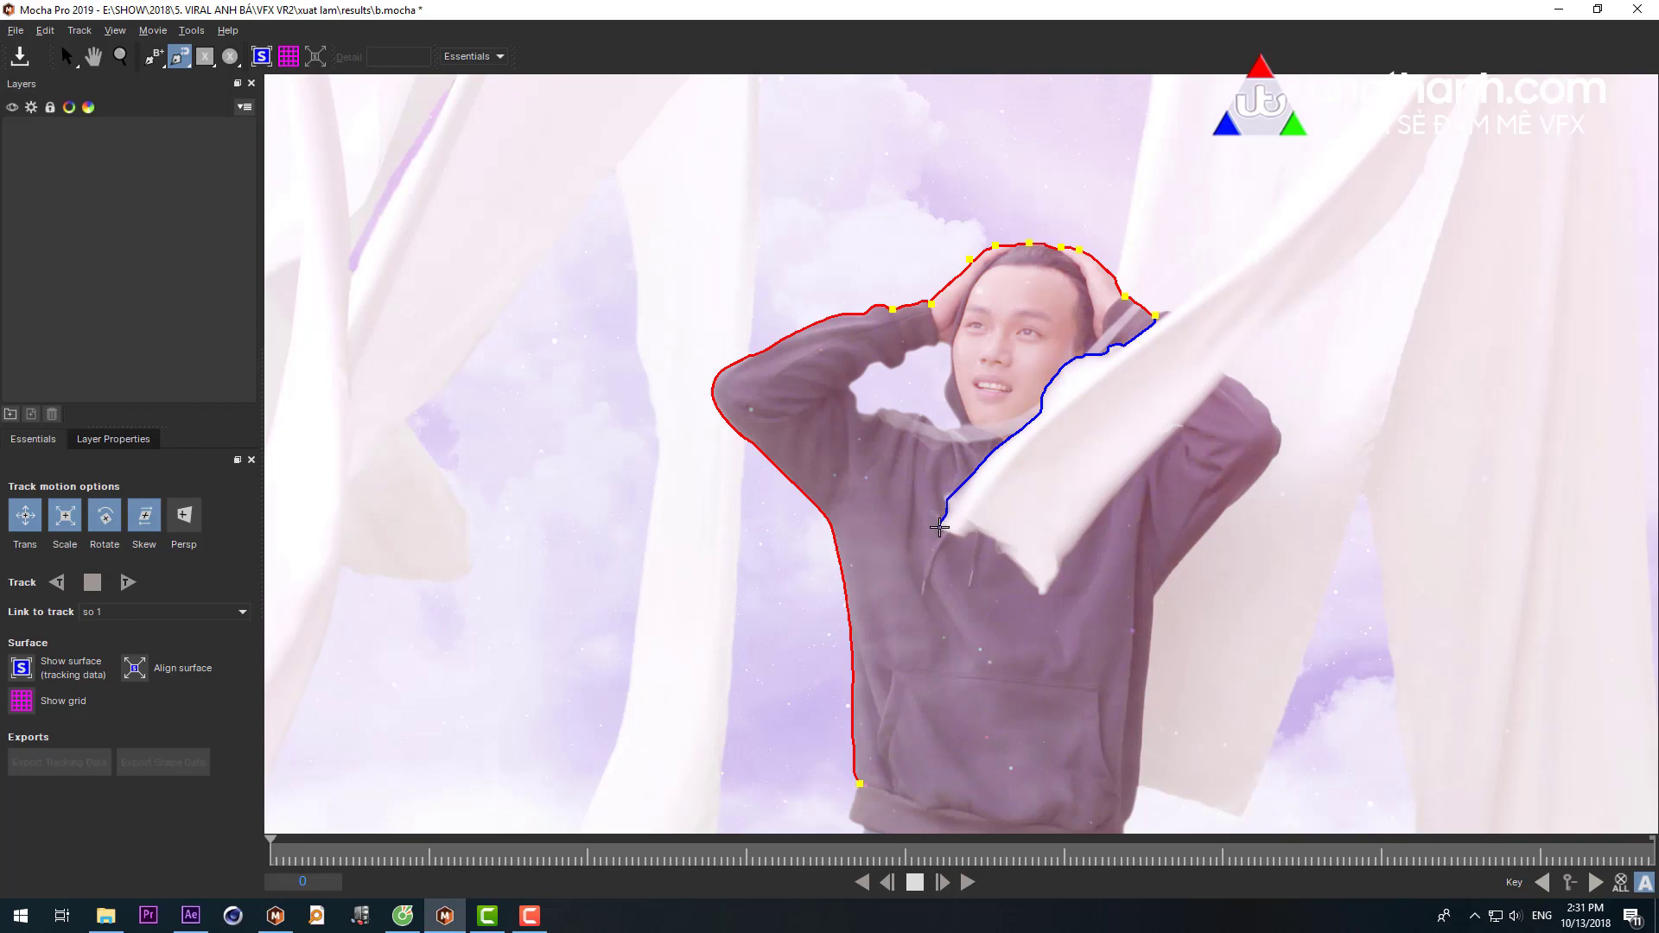
pyautogui.click(977, 532)
pyautogui.click(1042, 594)
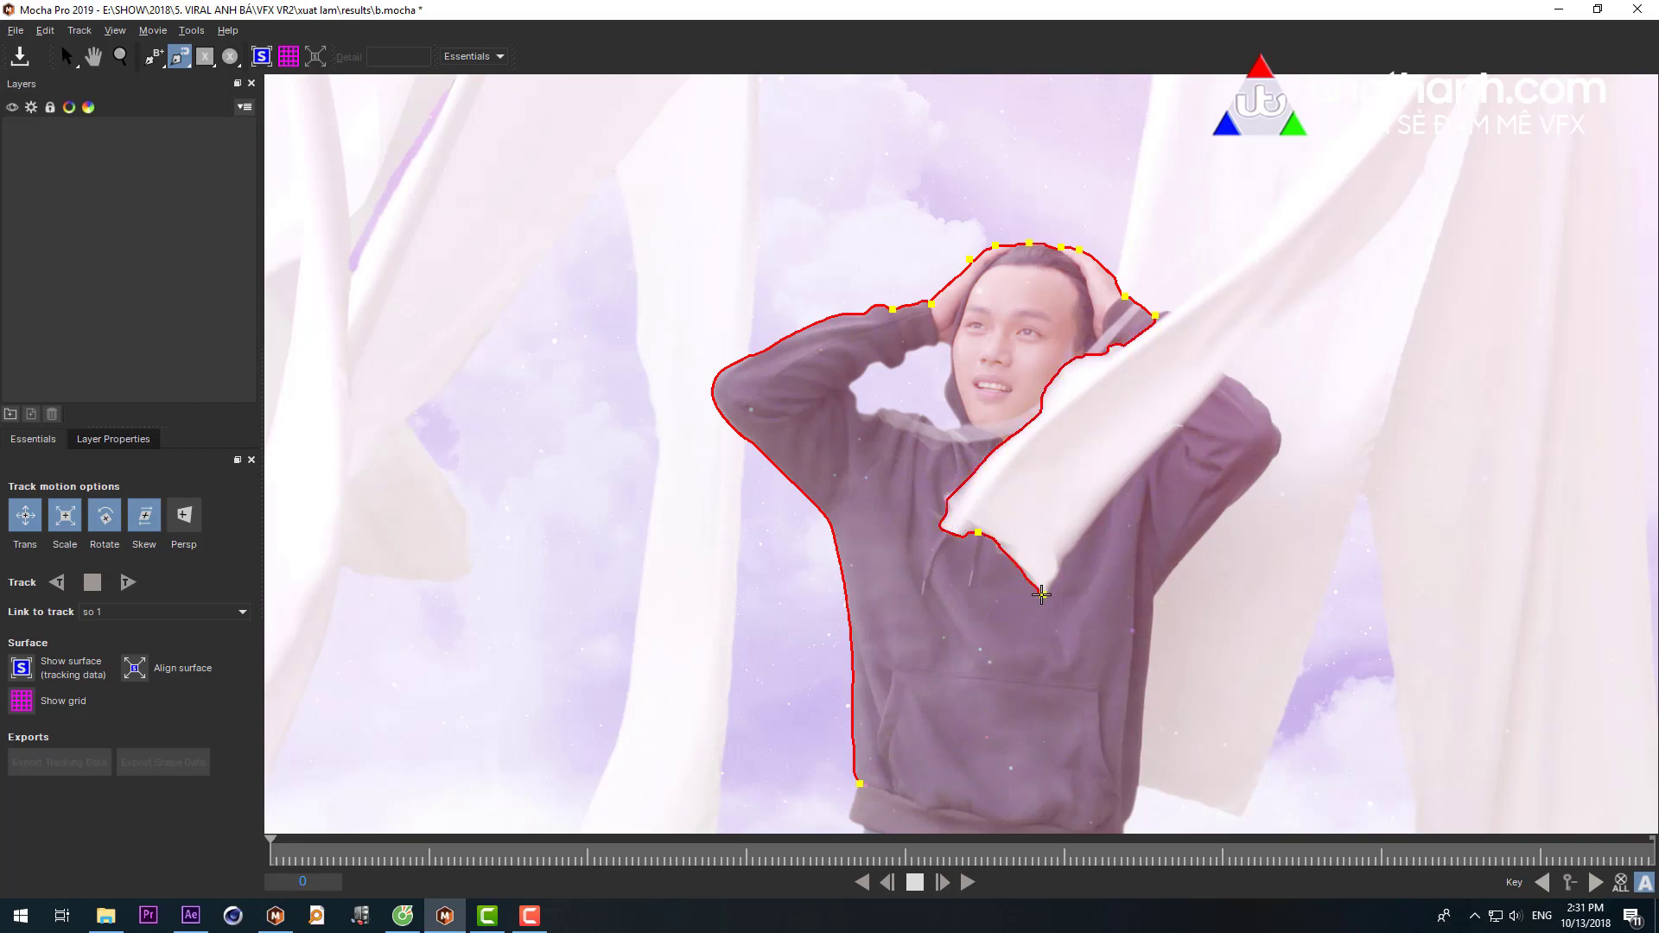
pyautogui.click(860, 784)
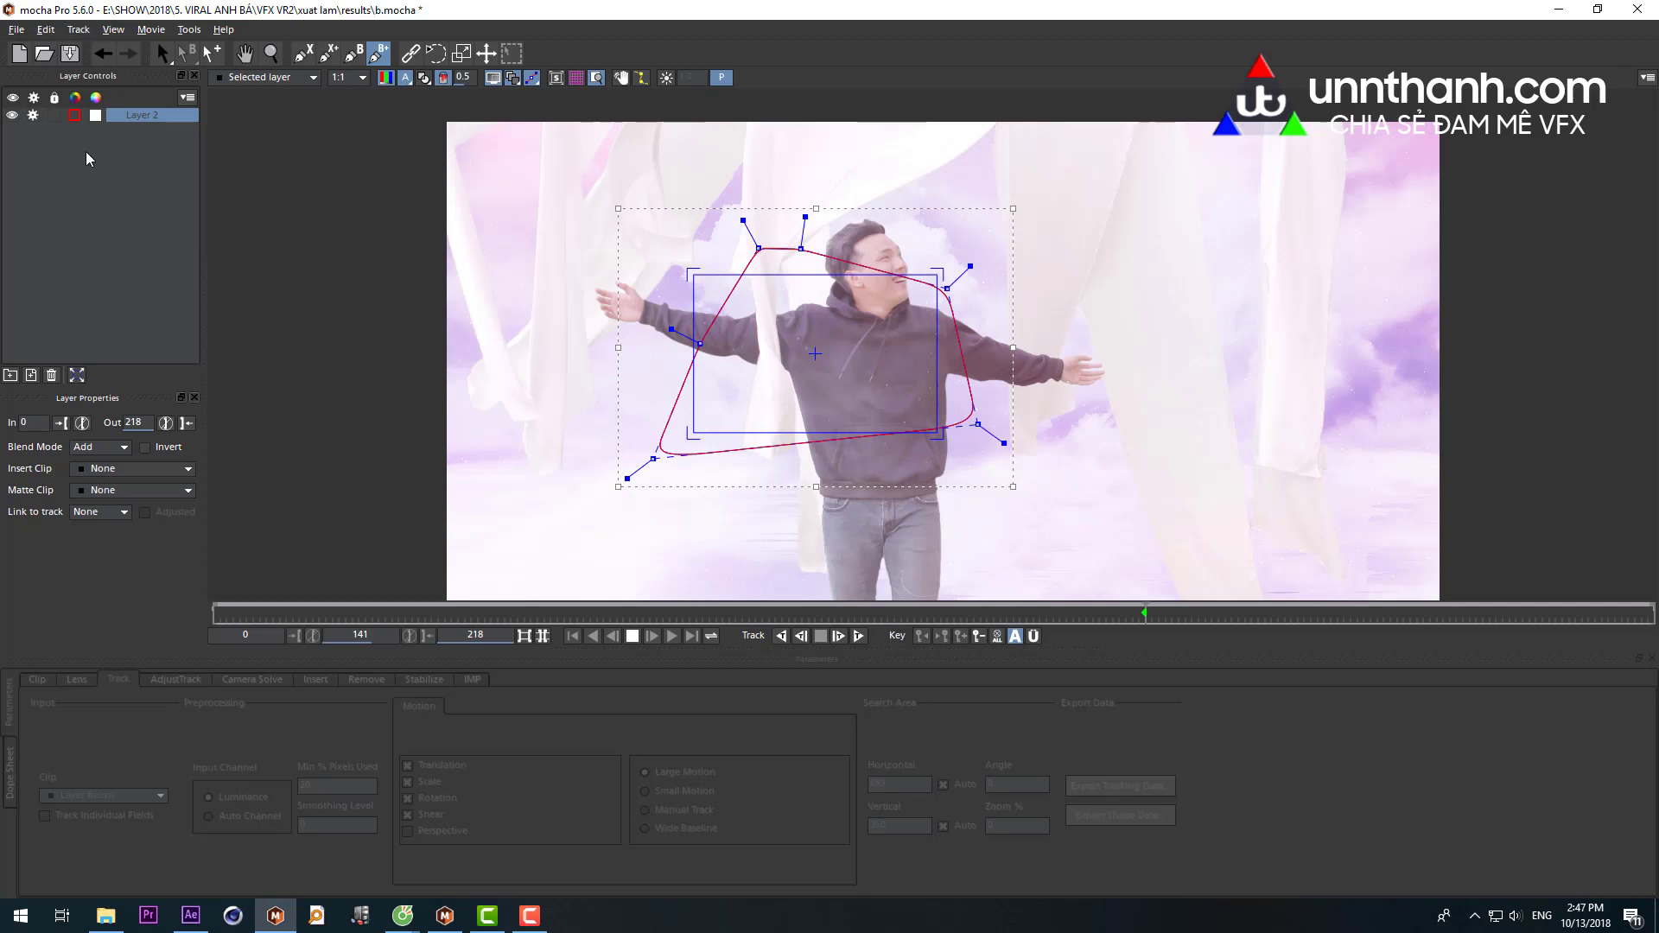
# - Delete Layer 2 and start an X-spline from the hoodie's bottom left up its left edge
pyautogui.rightClick(754, 335)
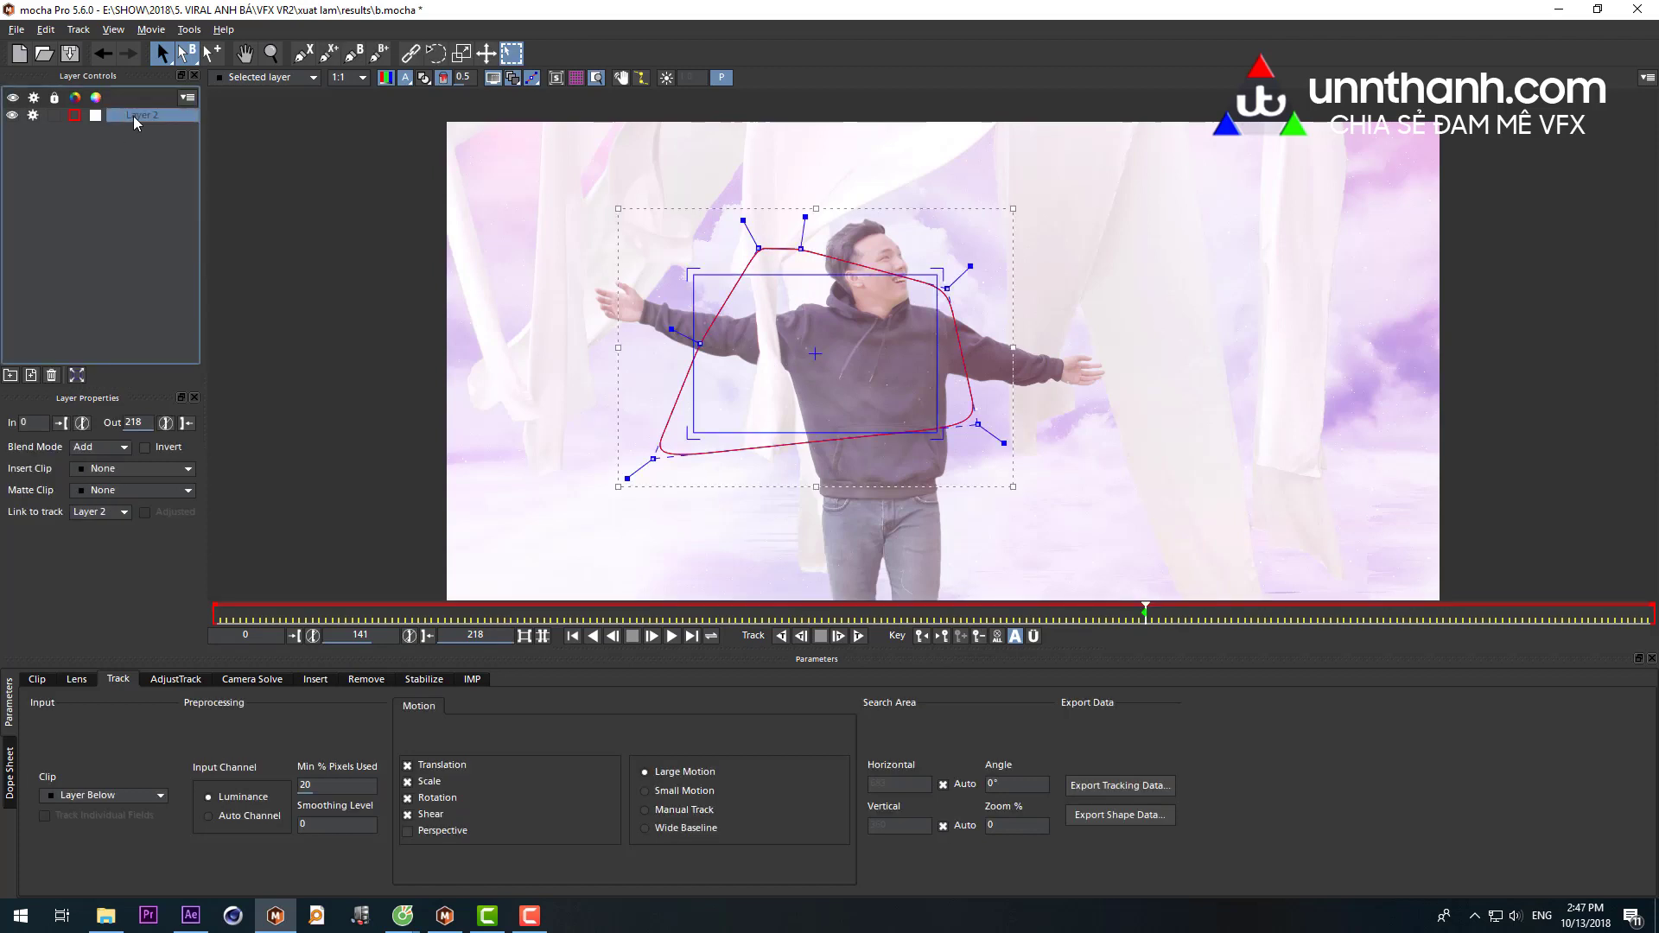
pyautogui.press('Delete')
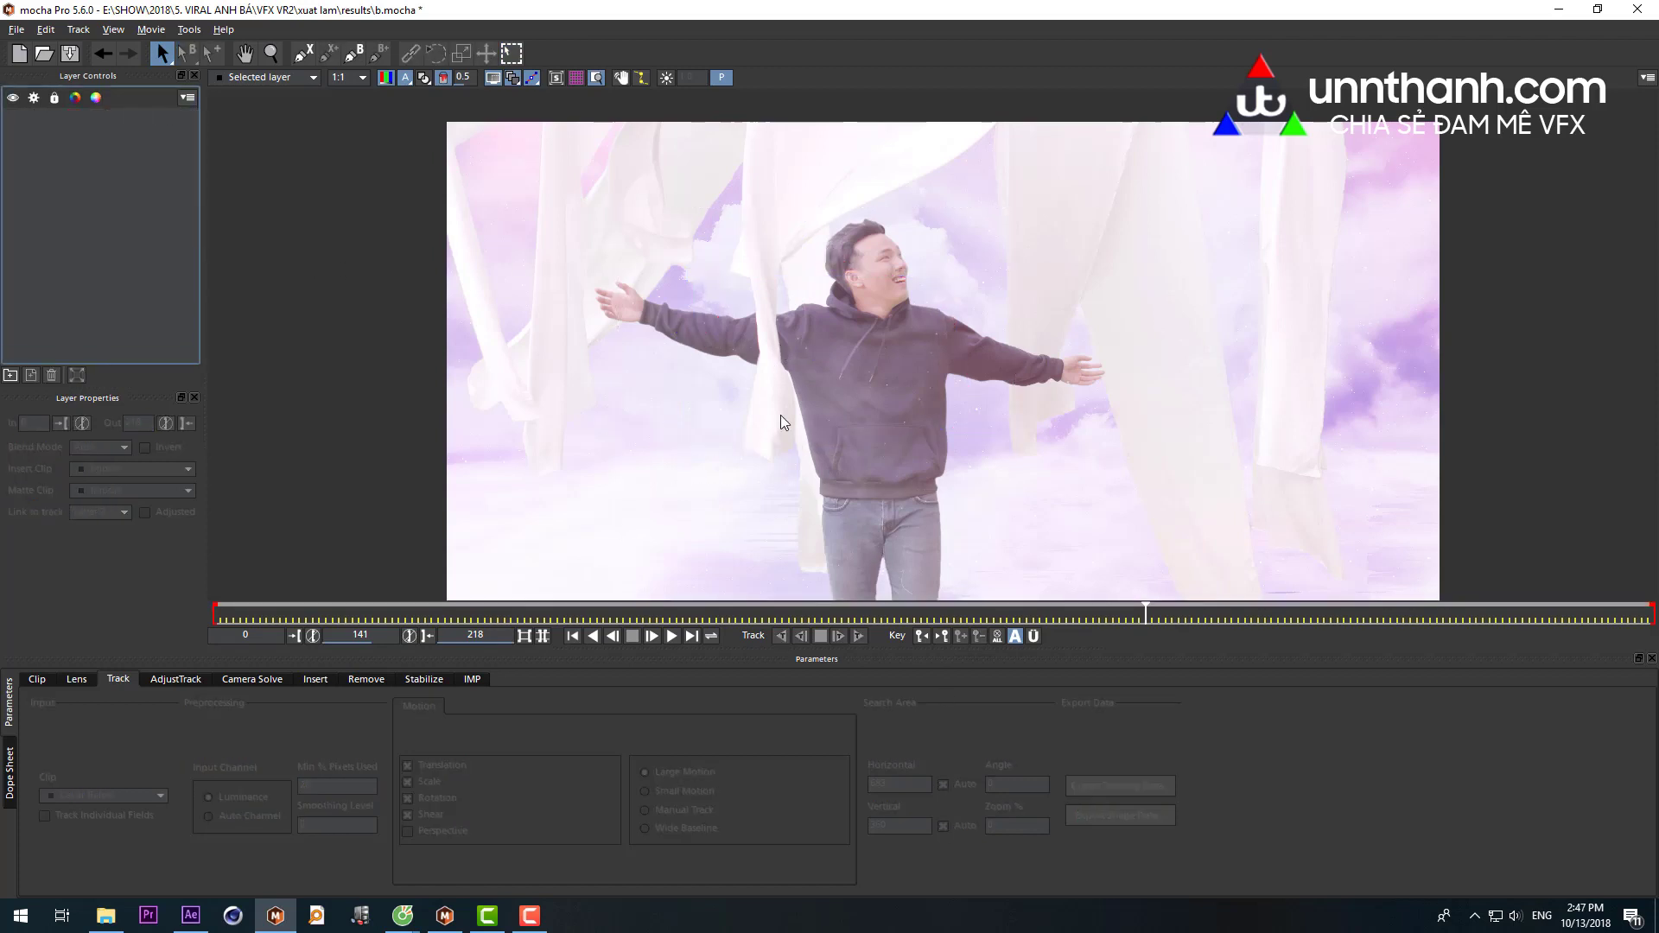
pyautogui.press('z')
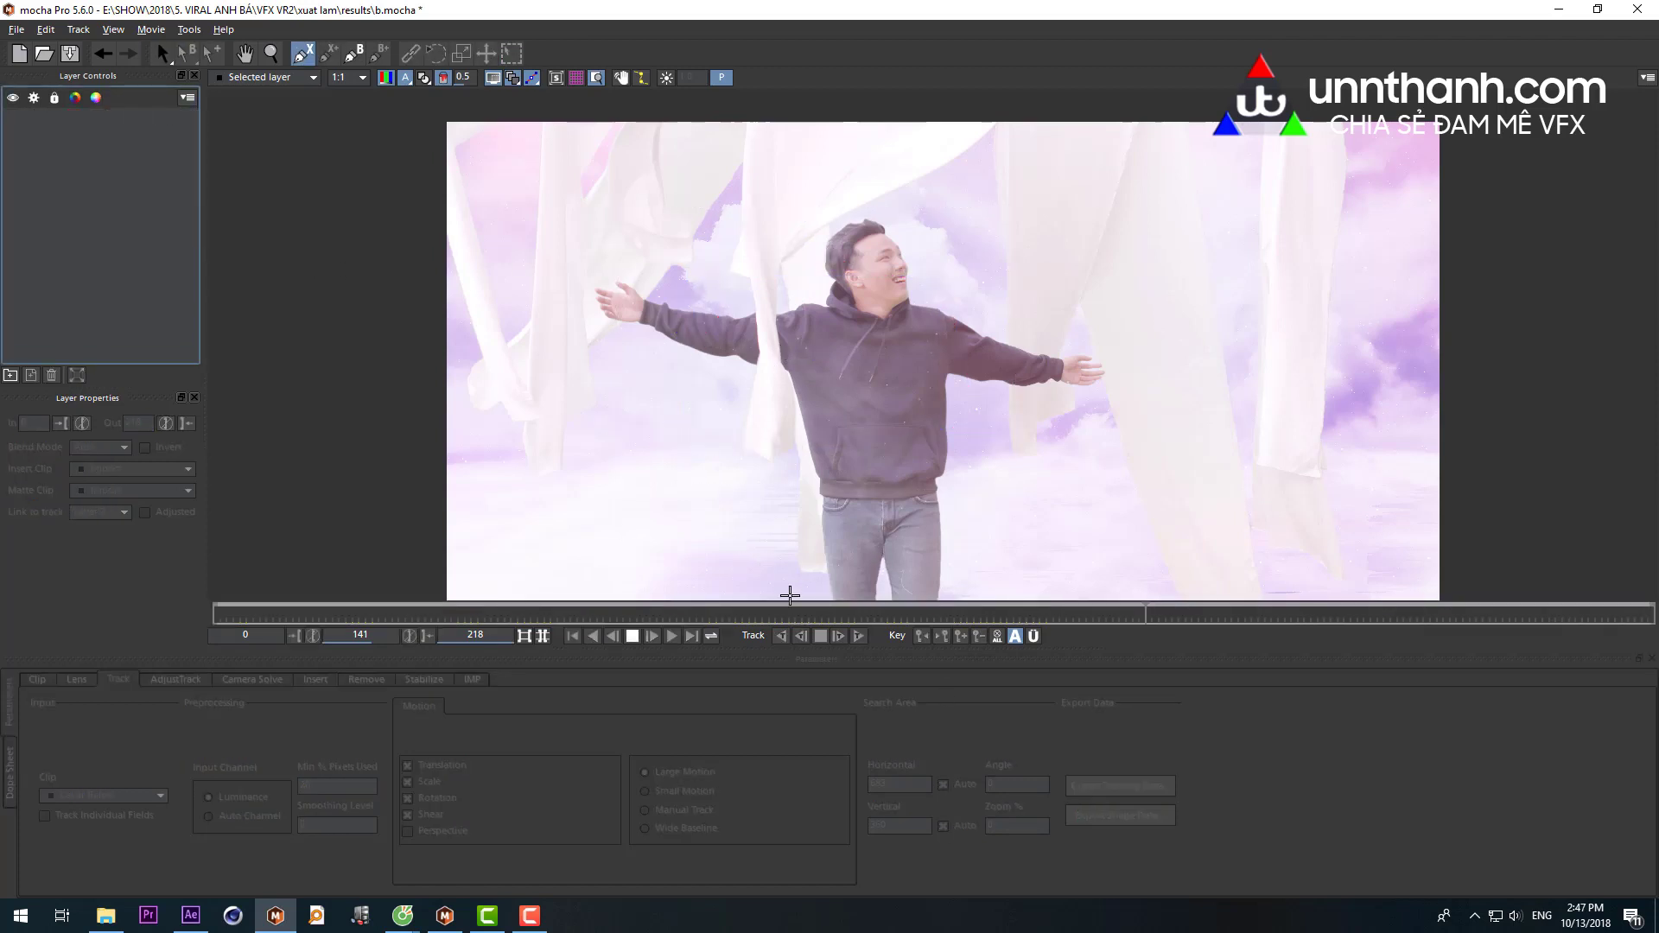
pyautogui.click(821, 498)
pyautogui.scroll(2, 821, 498)
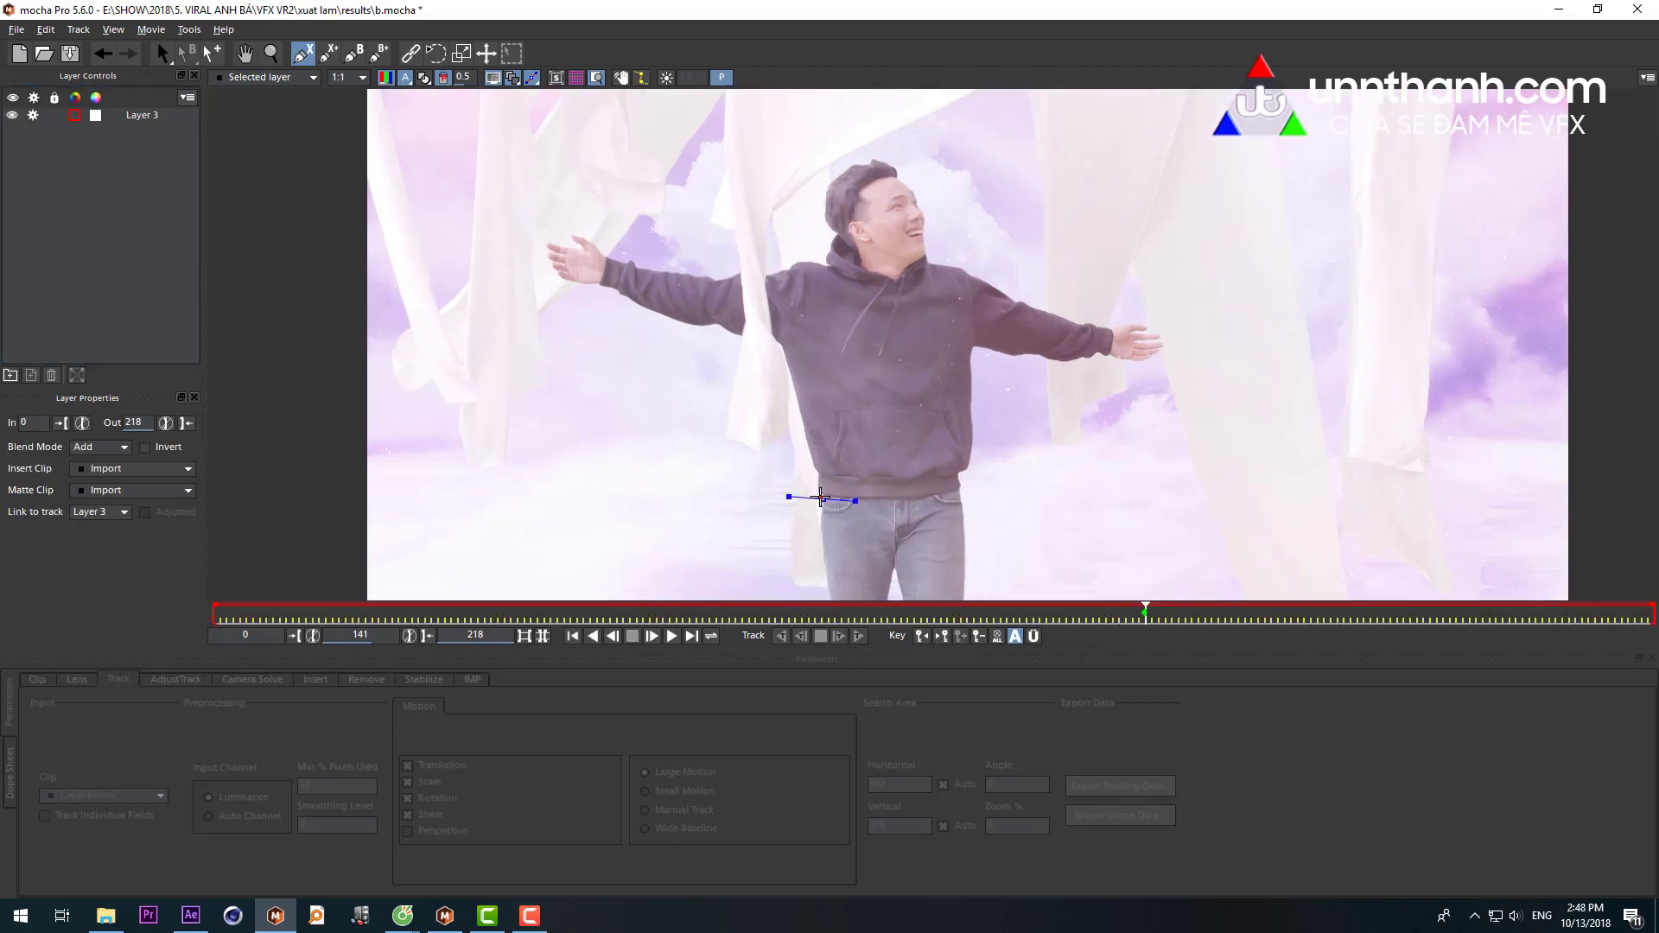
pyautogui.scroll(3, 807, 496)
pyautogui.click(810, 464)
pyautogui.click(810, 435)
pyautogui.click(811, 417)
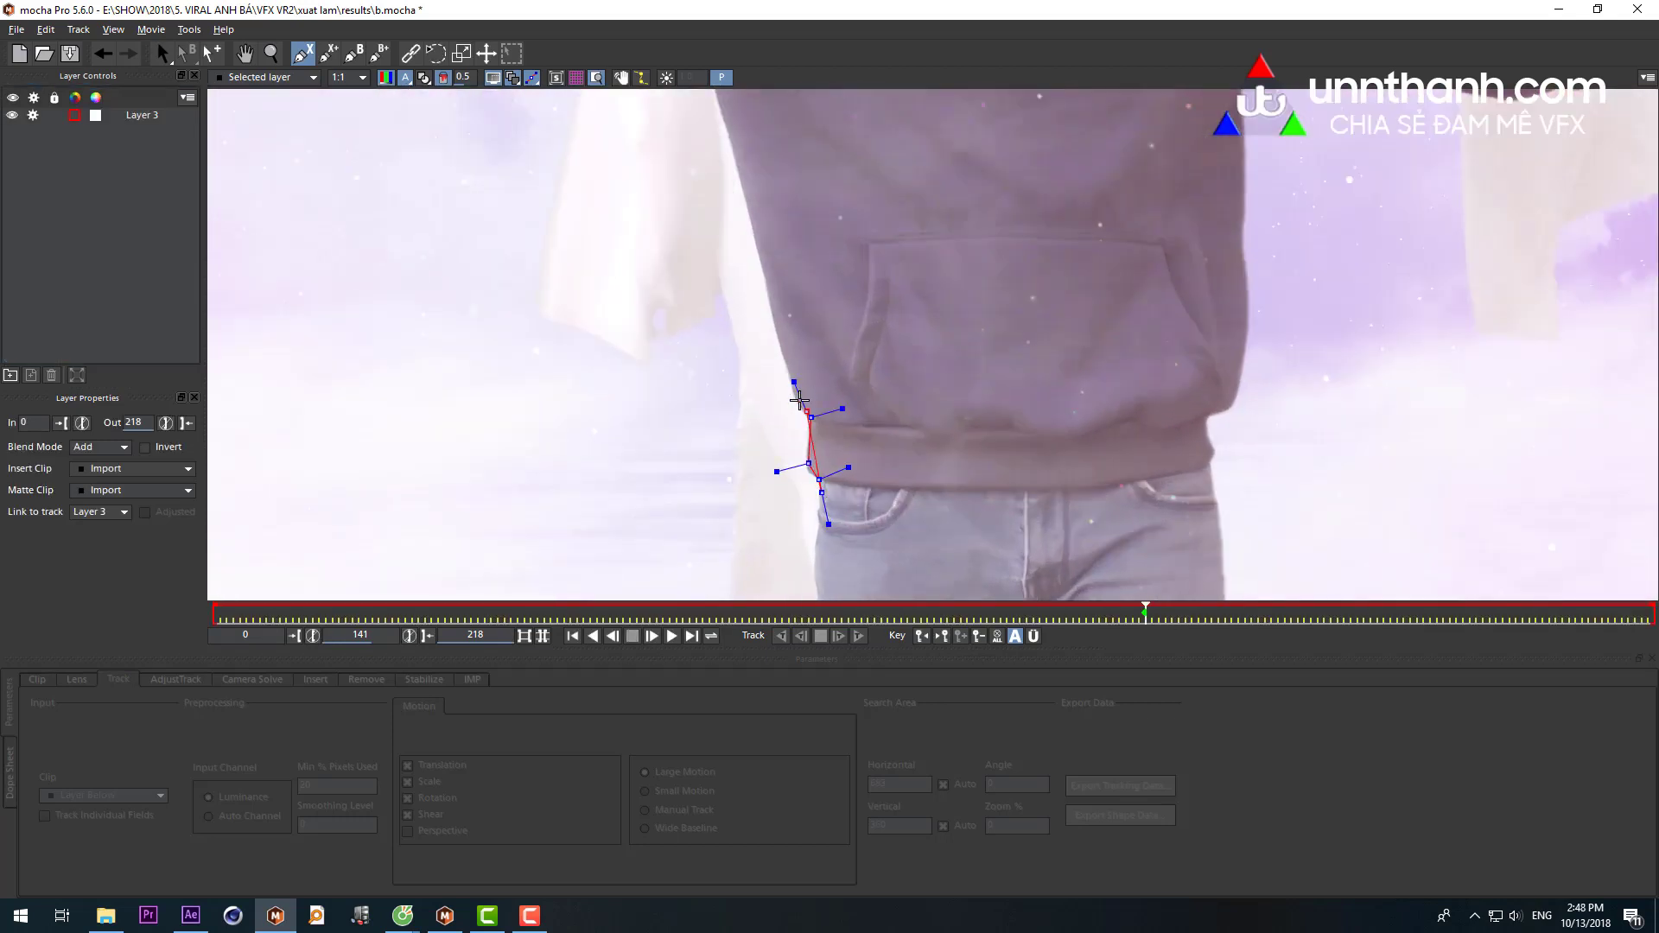
pyautogui.click(791, 367)
pyautogui.click(757, 235)
# - Add X-spline points up the sleeve and along the shoulder to the hood
pyautogui.moveTo(767, 232); pyautogui.dragTo(1078, 543)
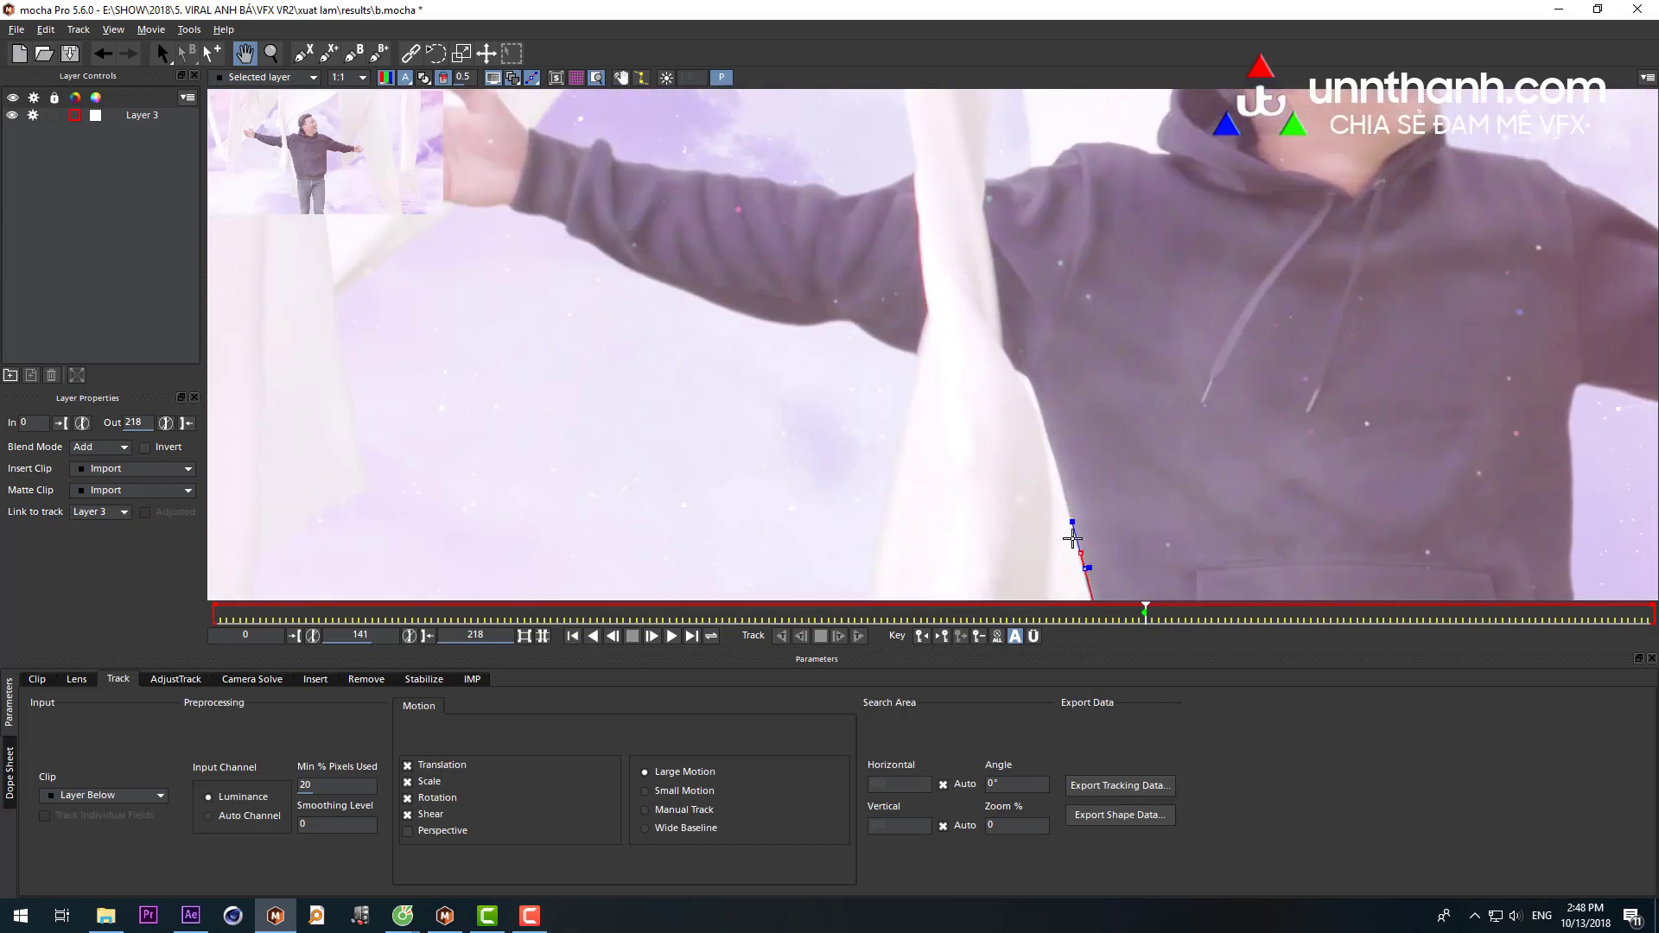
pyautogui.click(1058, 465)
pyautogui.click(1026, 375)
pyautogui.click(969, 358)
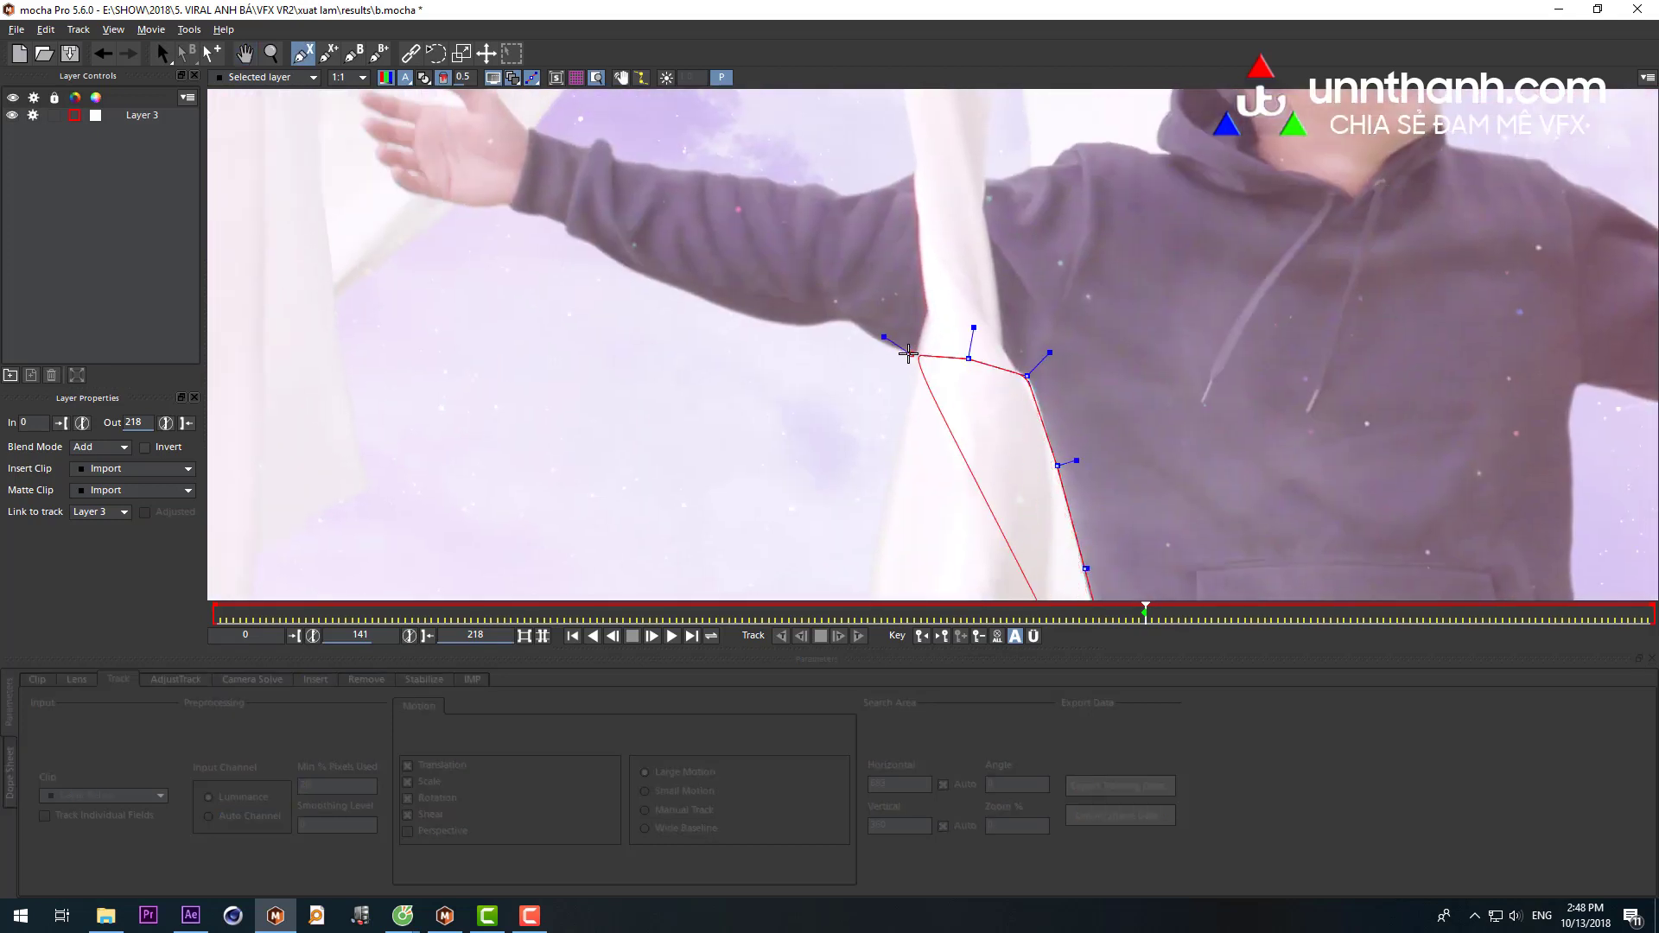
pyautogui.click(897, 348)
pyautogui.click(867, 303)
pyautogui.click(937, 194)
pyautogui.click(1087, 147)
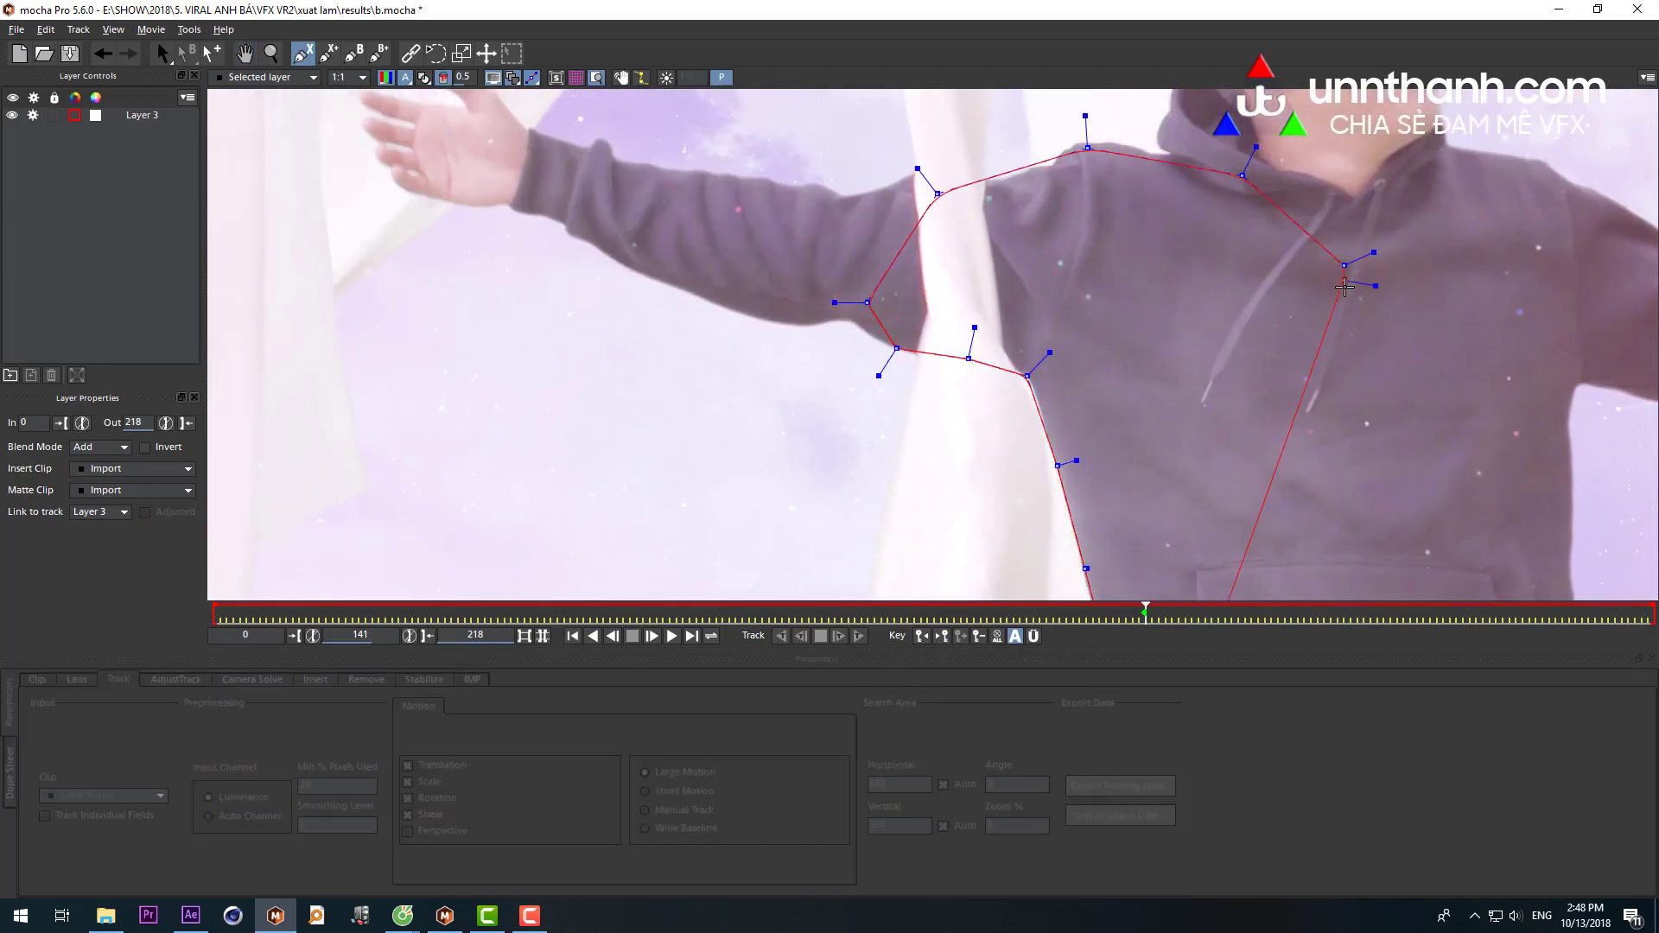
# - Add points down the hoodie's right edge and waistband, closing the shape as Layer 3
pyautogui.moveTo(1149, 389); pyautogui.dragTo(950, 225)
pyautogui.click(1132, 320)
pyautogui.moveTo(1129, 418); pyautogui.dragTo(1196, 229)
pyautogui.click(1187, 345)
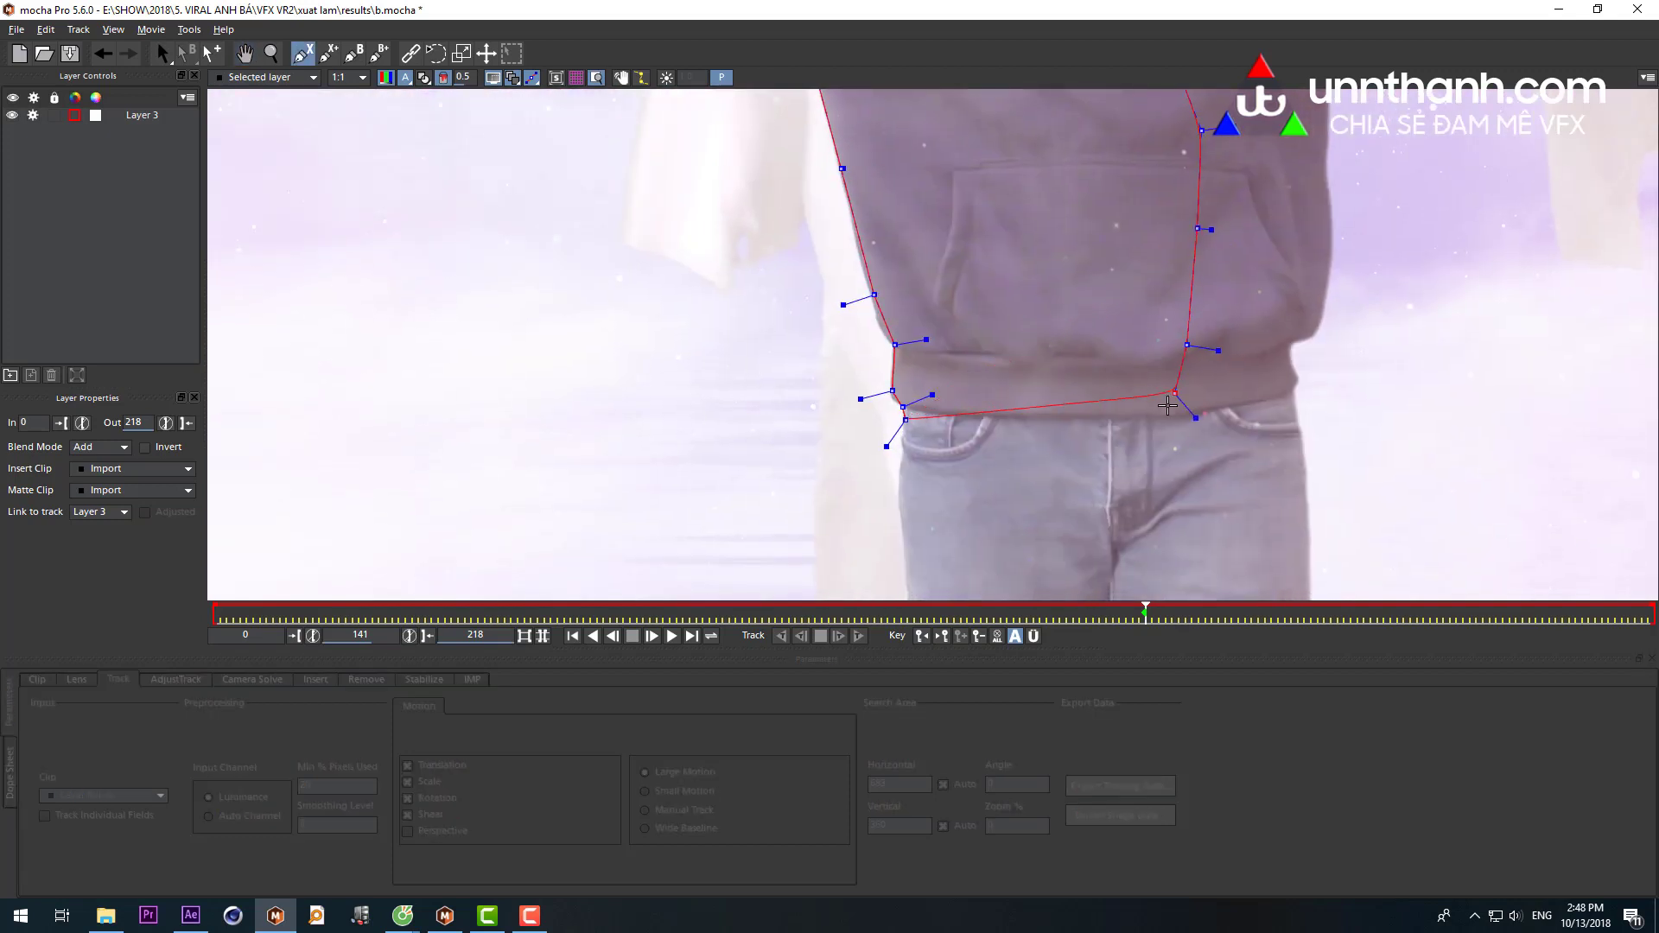
pyautogui.click(1149, 416)
# - Move one spline point down-left onto the hoodie edge, then Alt+Tab away and back
pyautogui.rightClick(942, 363)
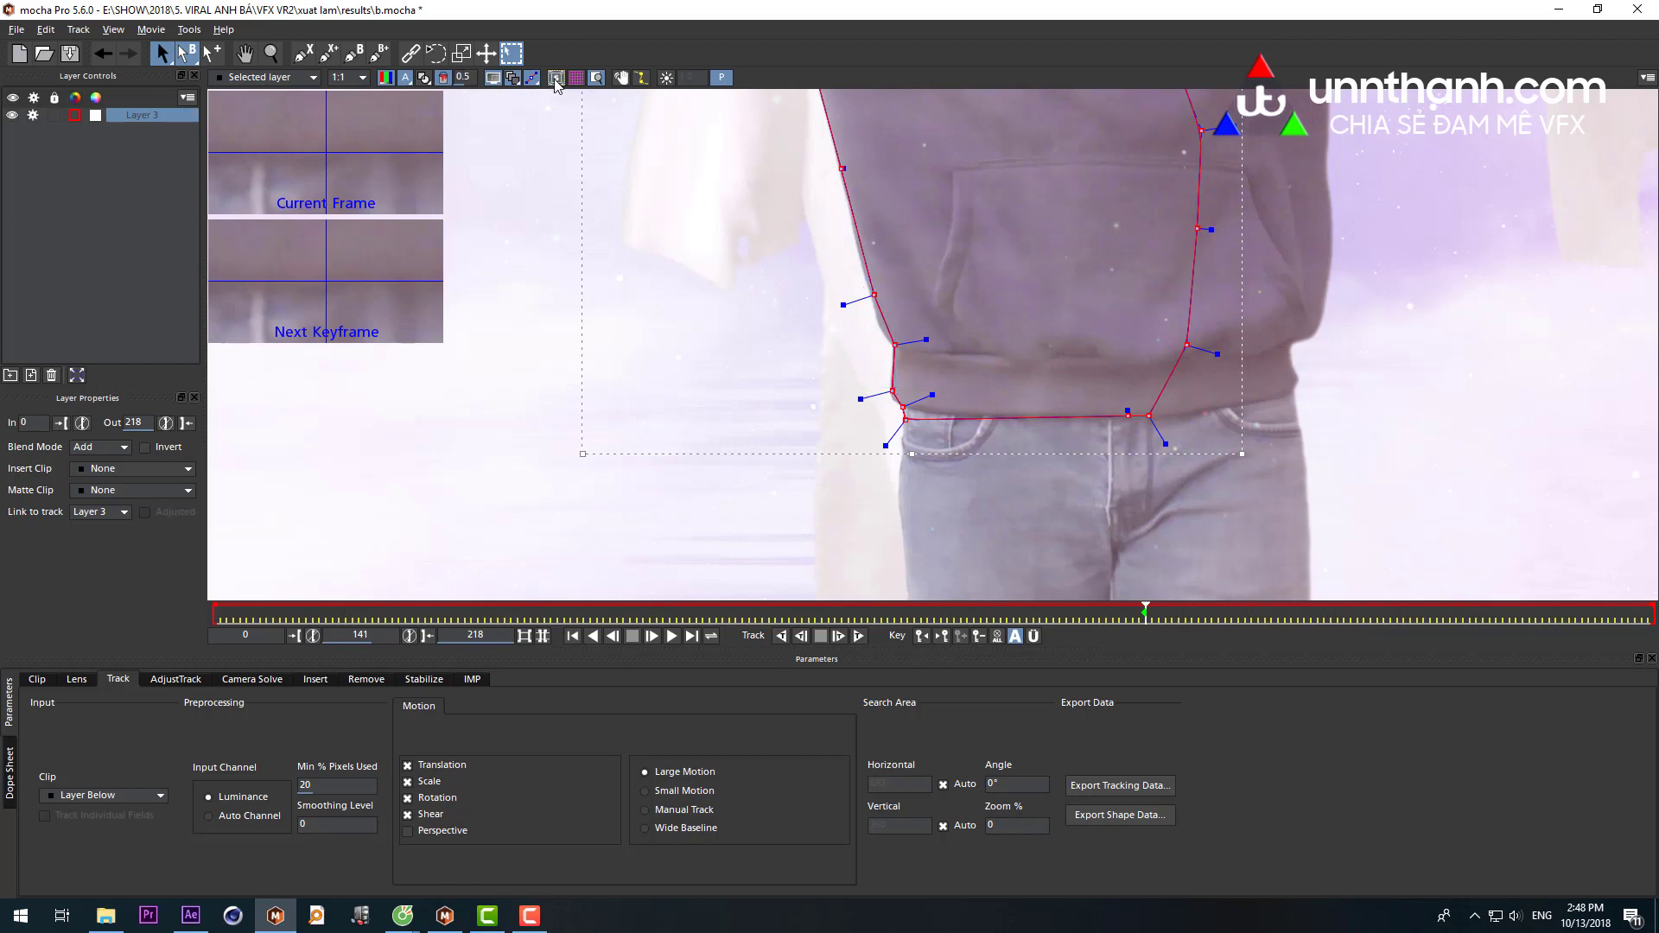
pyautogui.hotkey('ctrl', 'z')
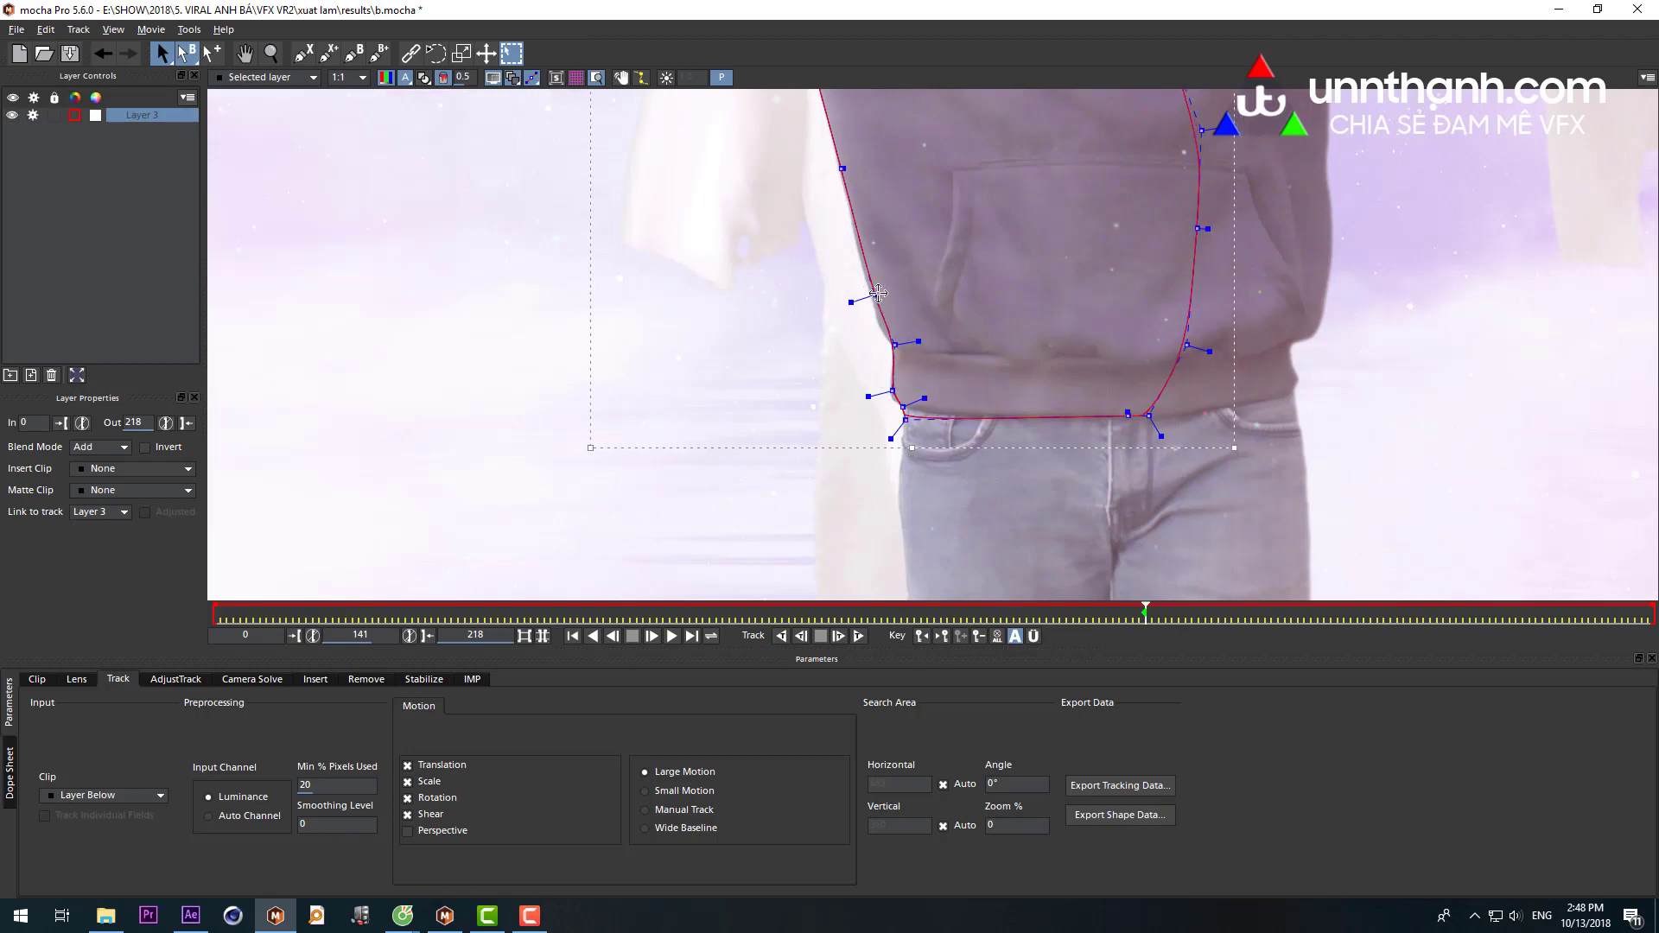
pyautogui.moveTo(874, 295); pyautogui.dragTo(864, 315)
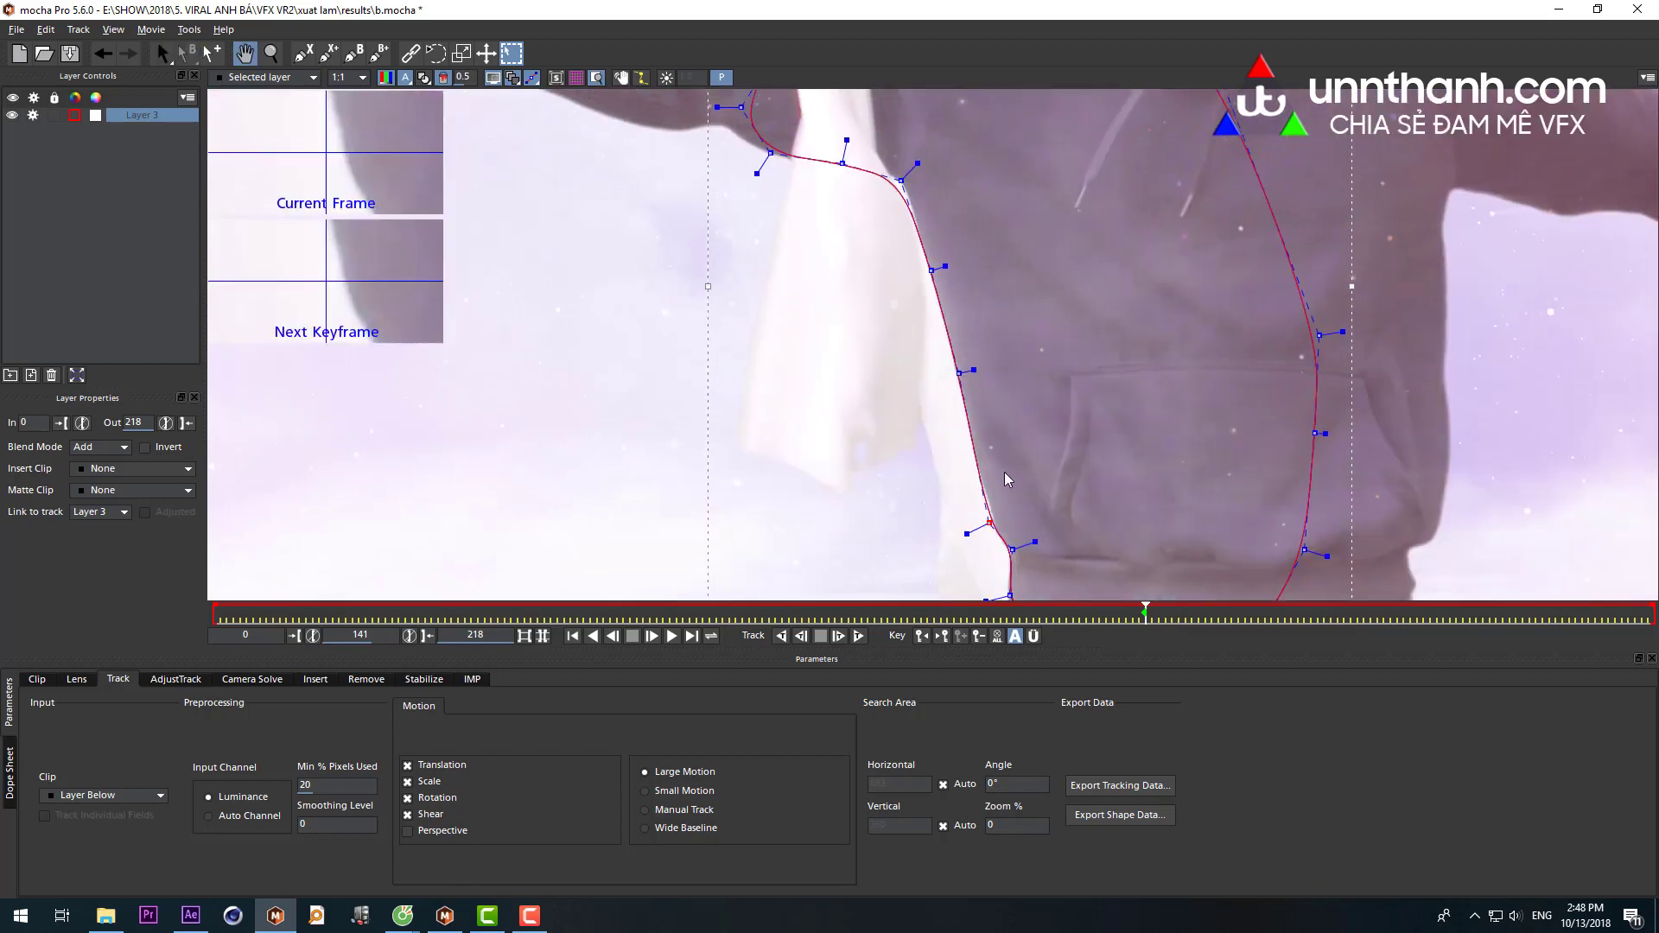
pyautogui.hotkey('alt', 'Tab')
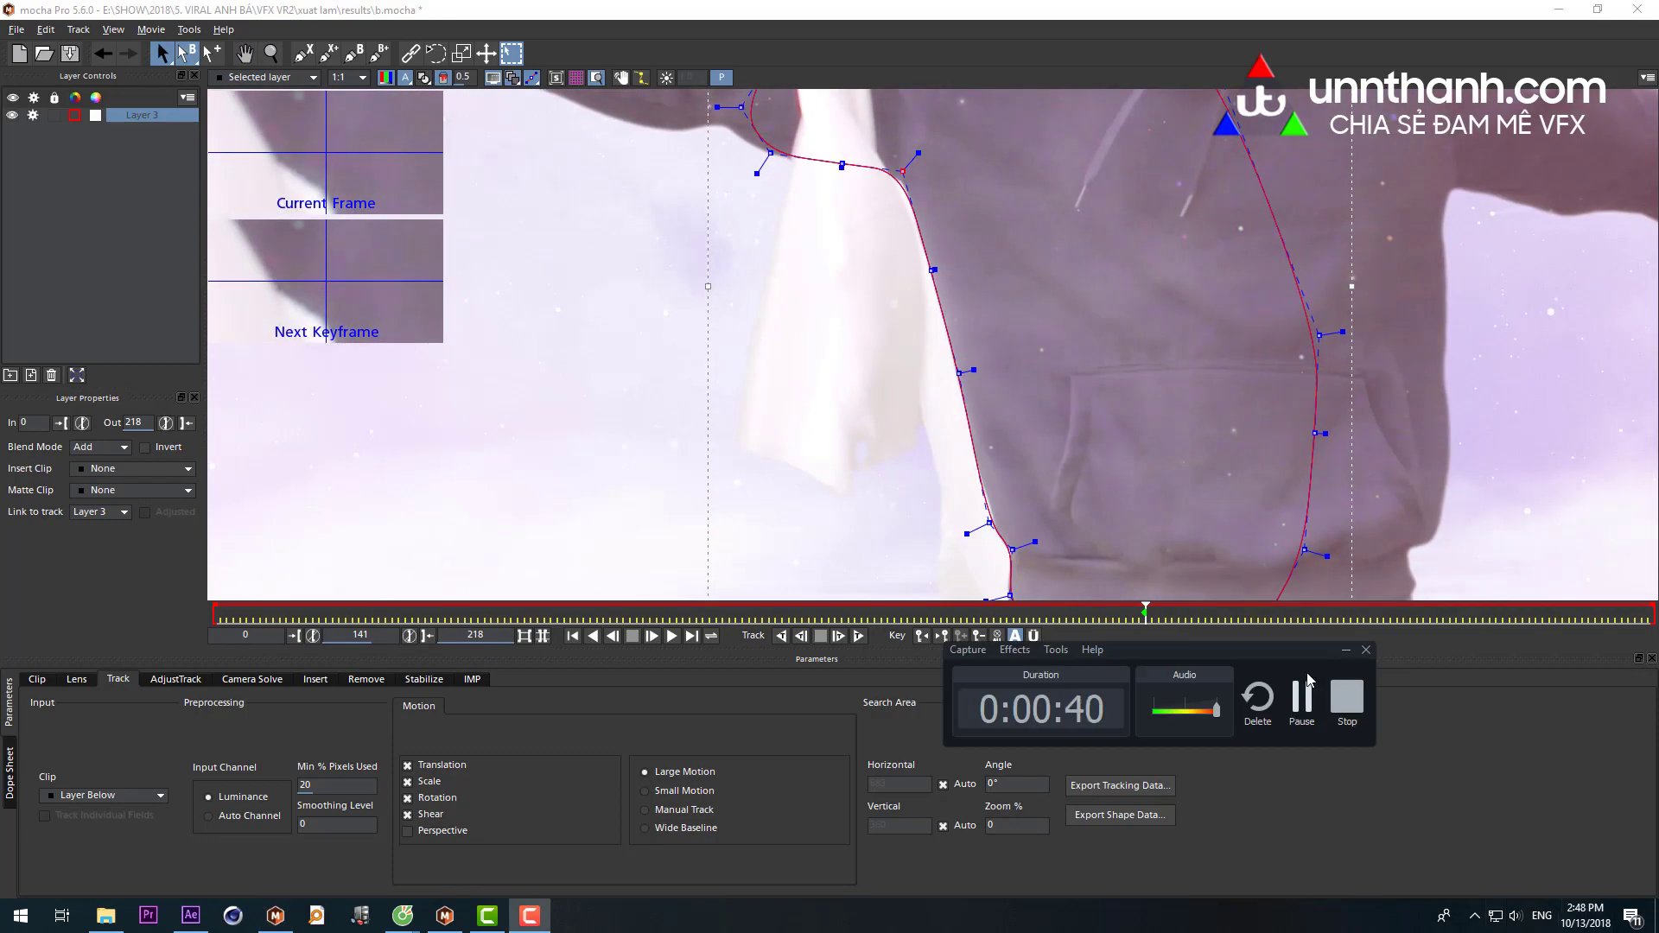
pyautogui.click(424, 890)
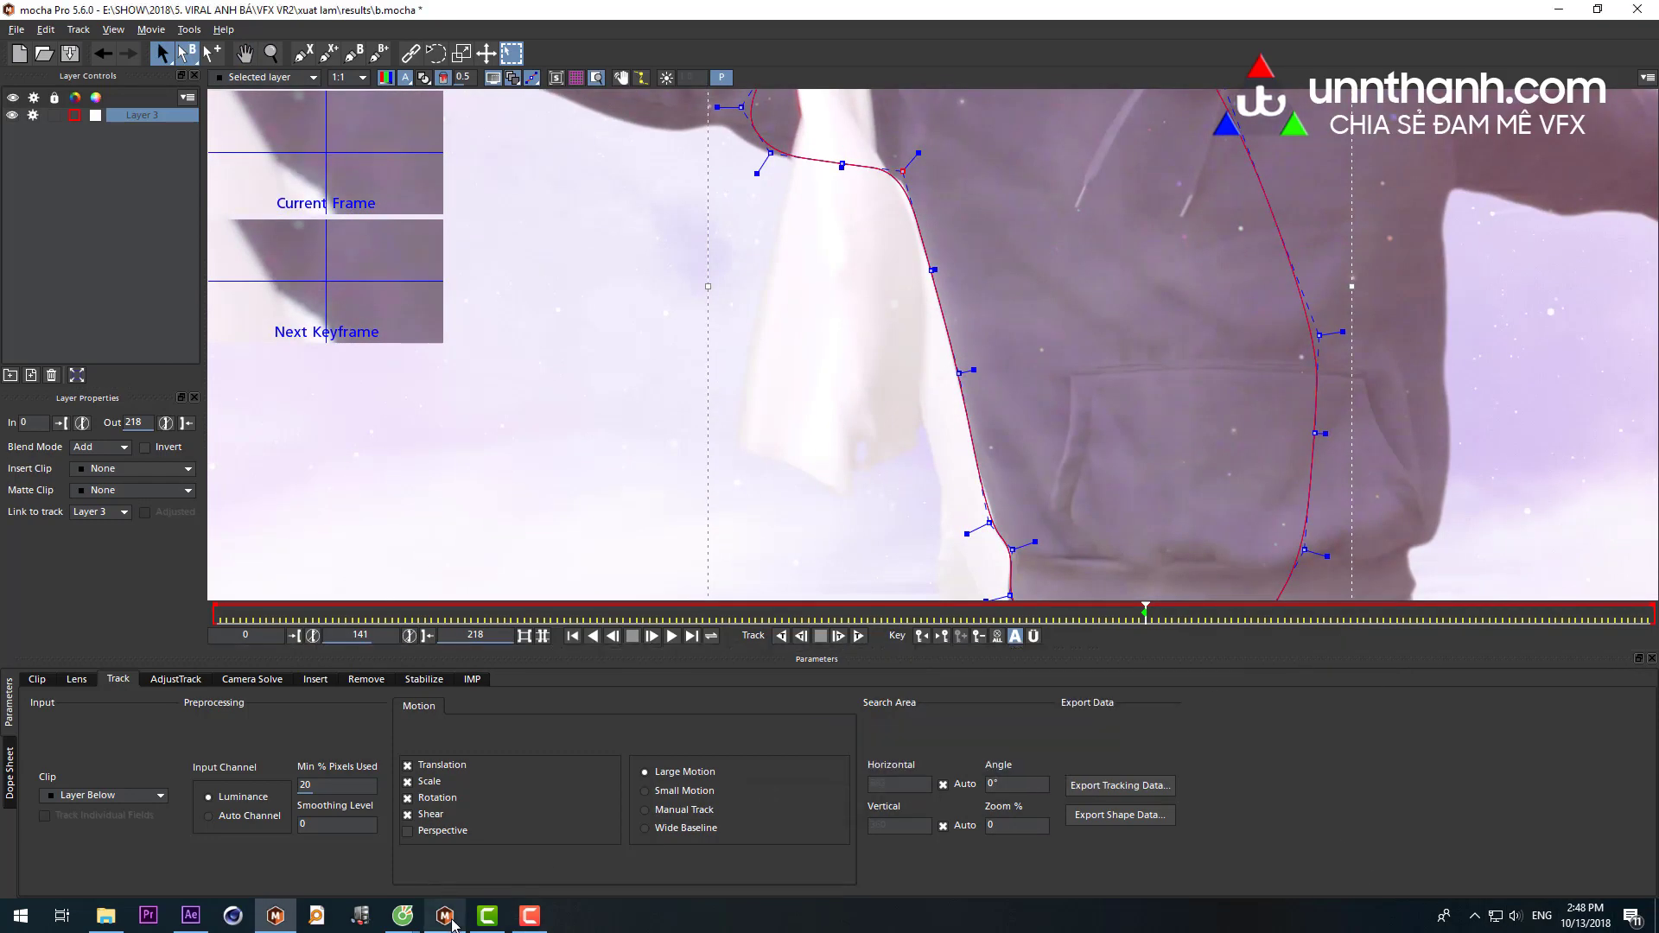
# - Bring Mocha Pro 2019 to the front and pan to show the whole hoodie
pyautogui.click(445, 915)
pyautogui.moveTo(489, 919)
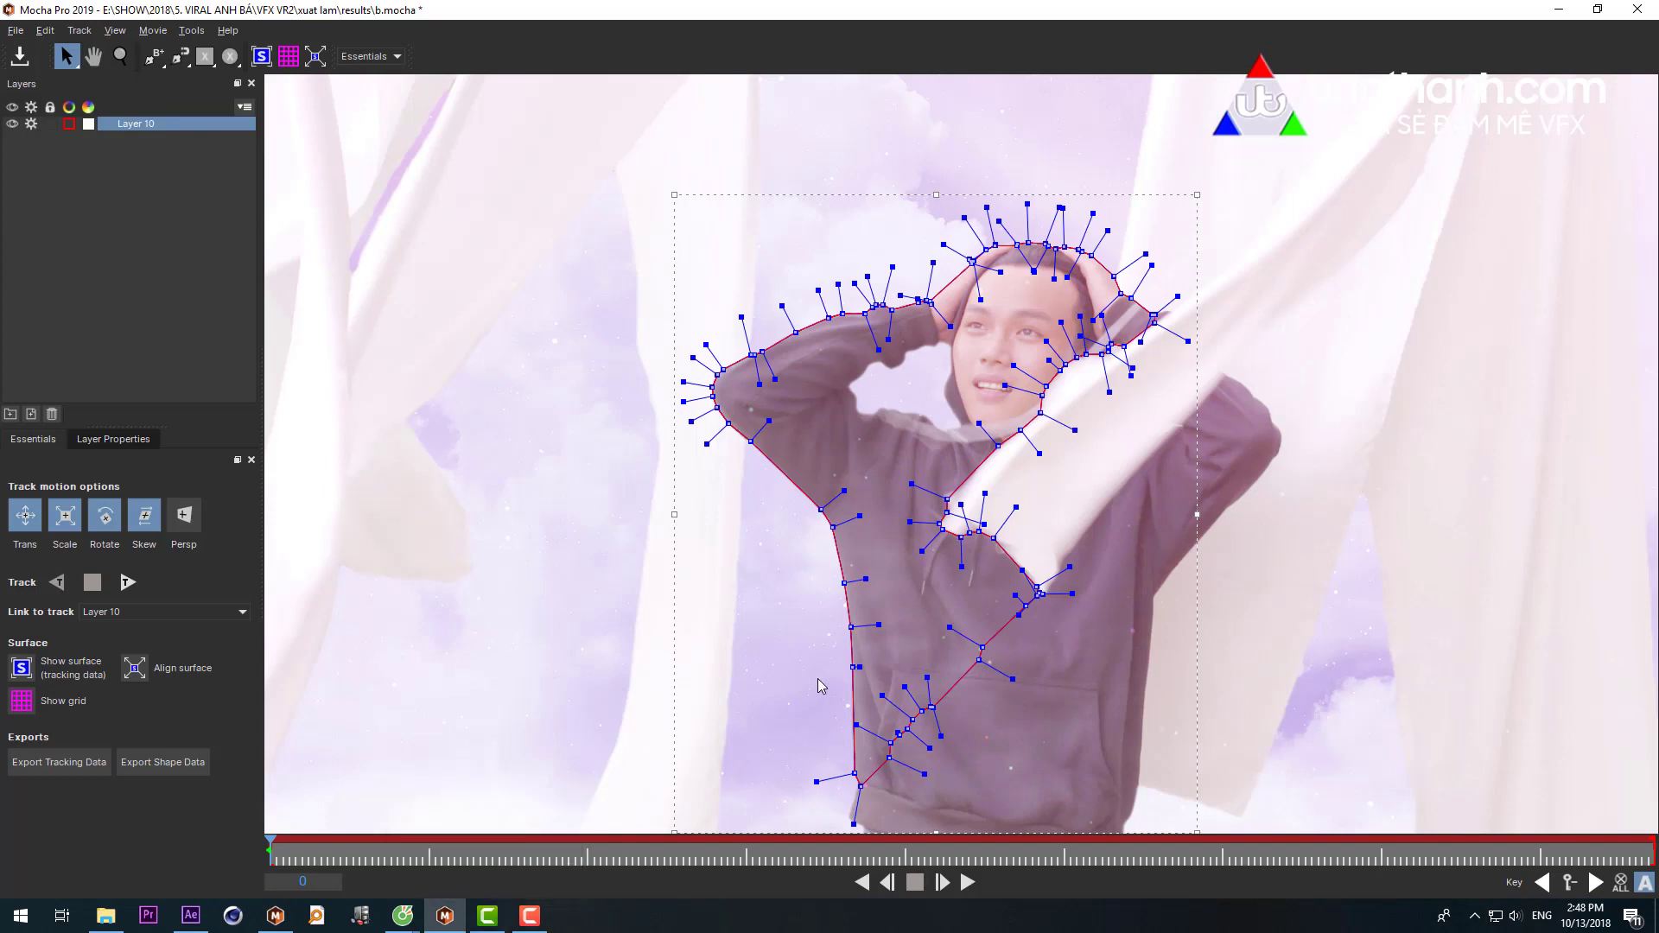
pyautogui.moveTo(1019, 501); pyautogui.dragTo(831, 335)
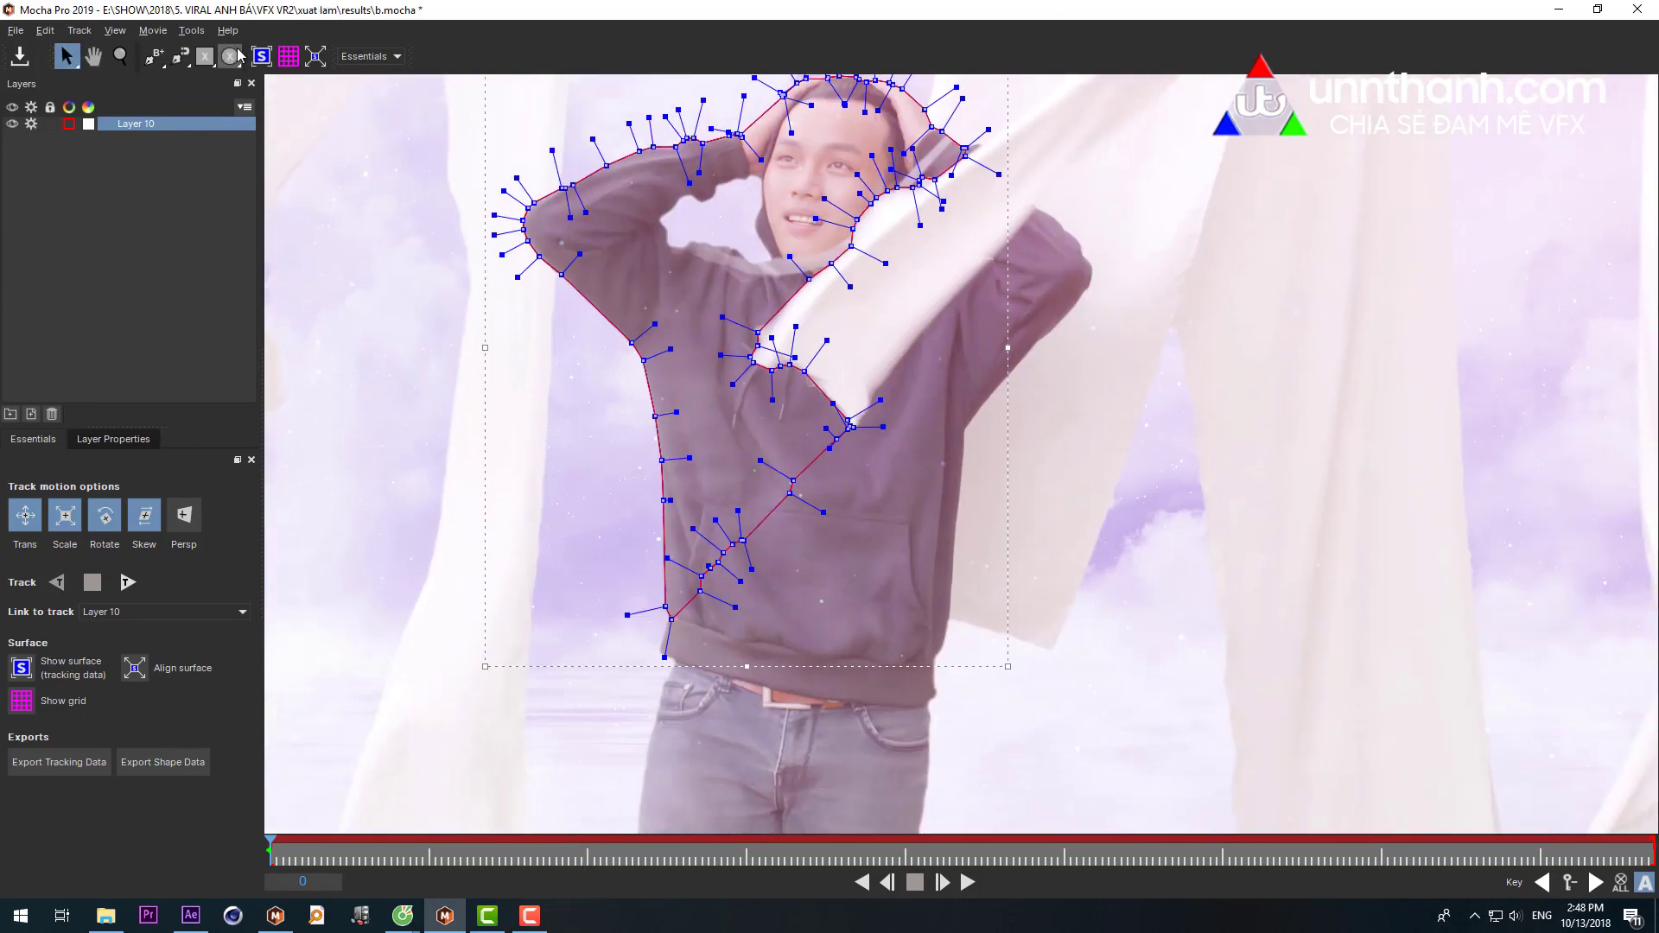
# - Draw a closed freehand shape along the hoodie's lower right edge and hem, then return to mocha Pro 5.6.0
pyautogui.click(185, 60)
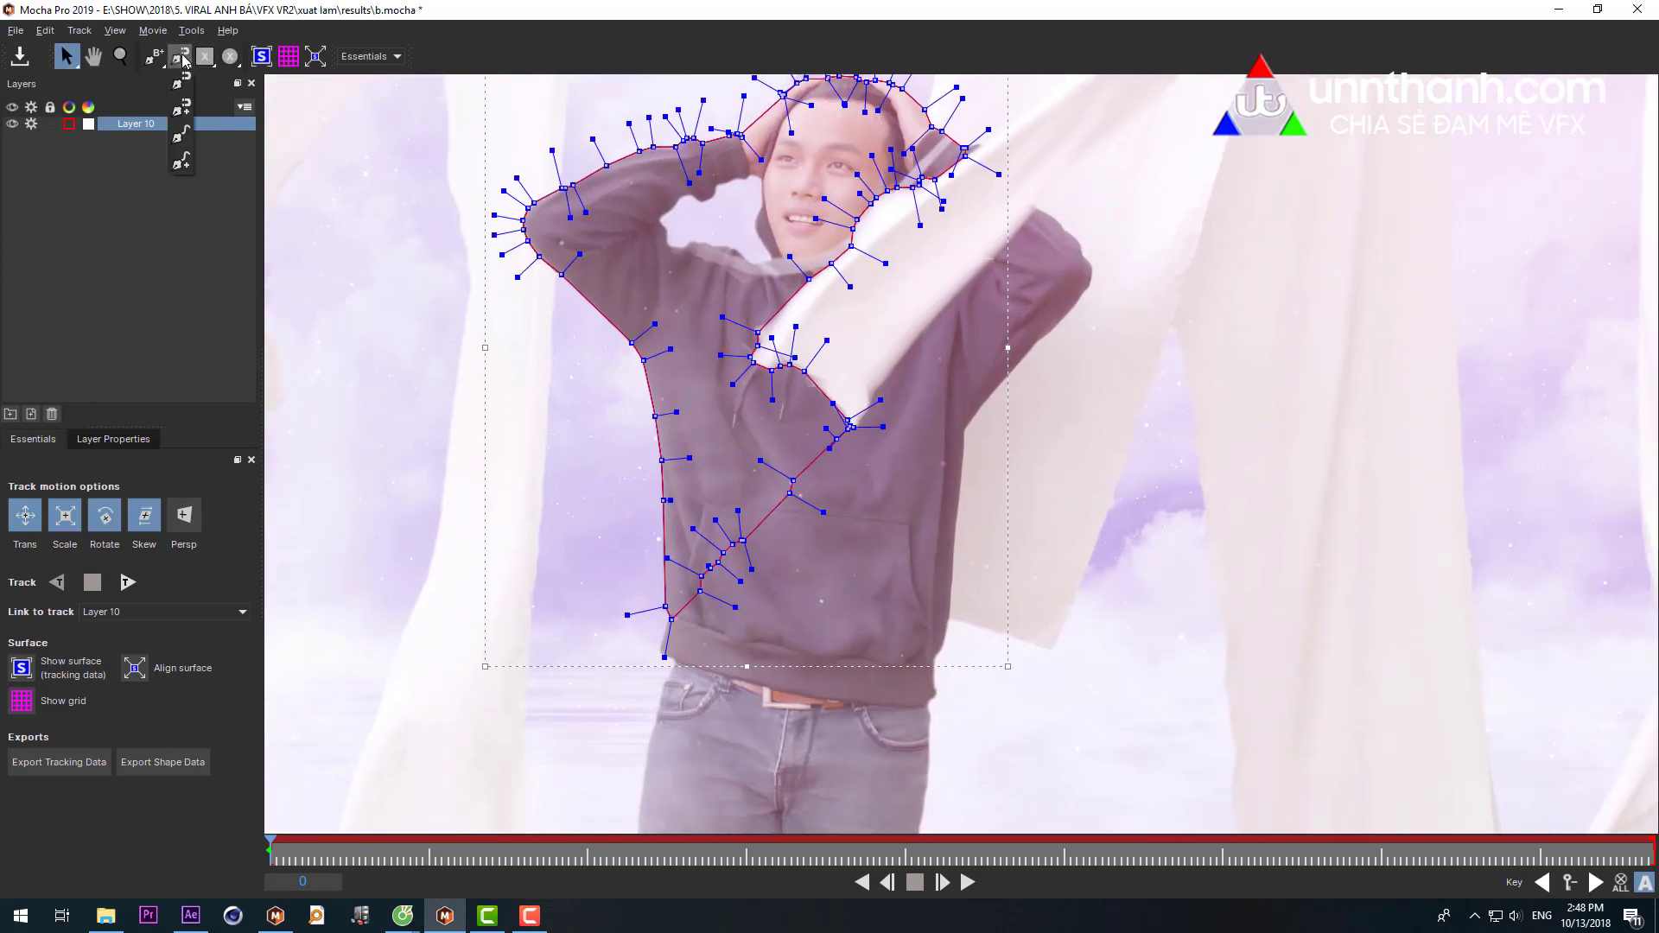
pyautogui.click(832, 360)
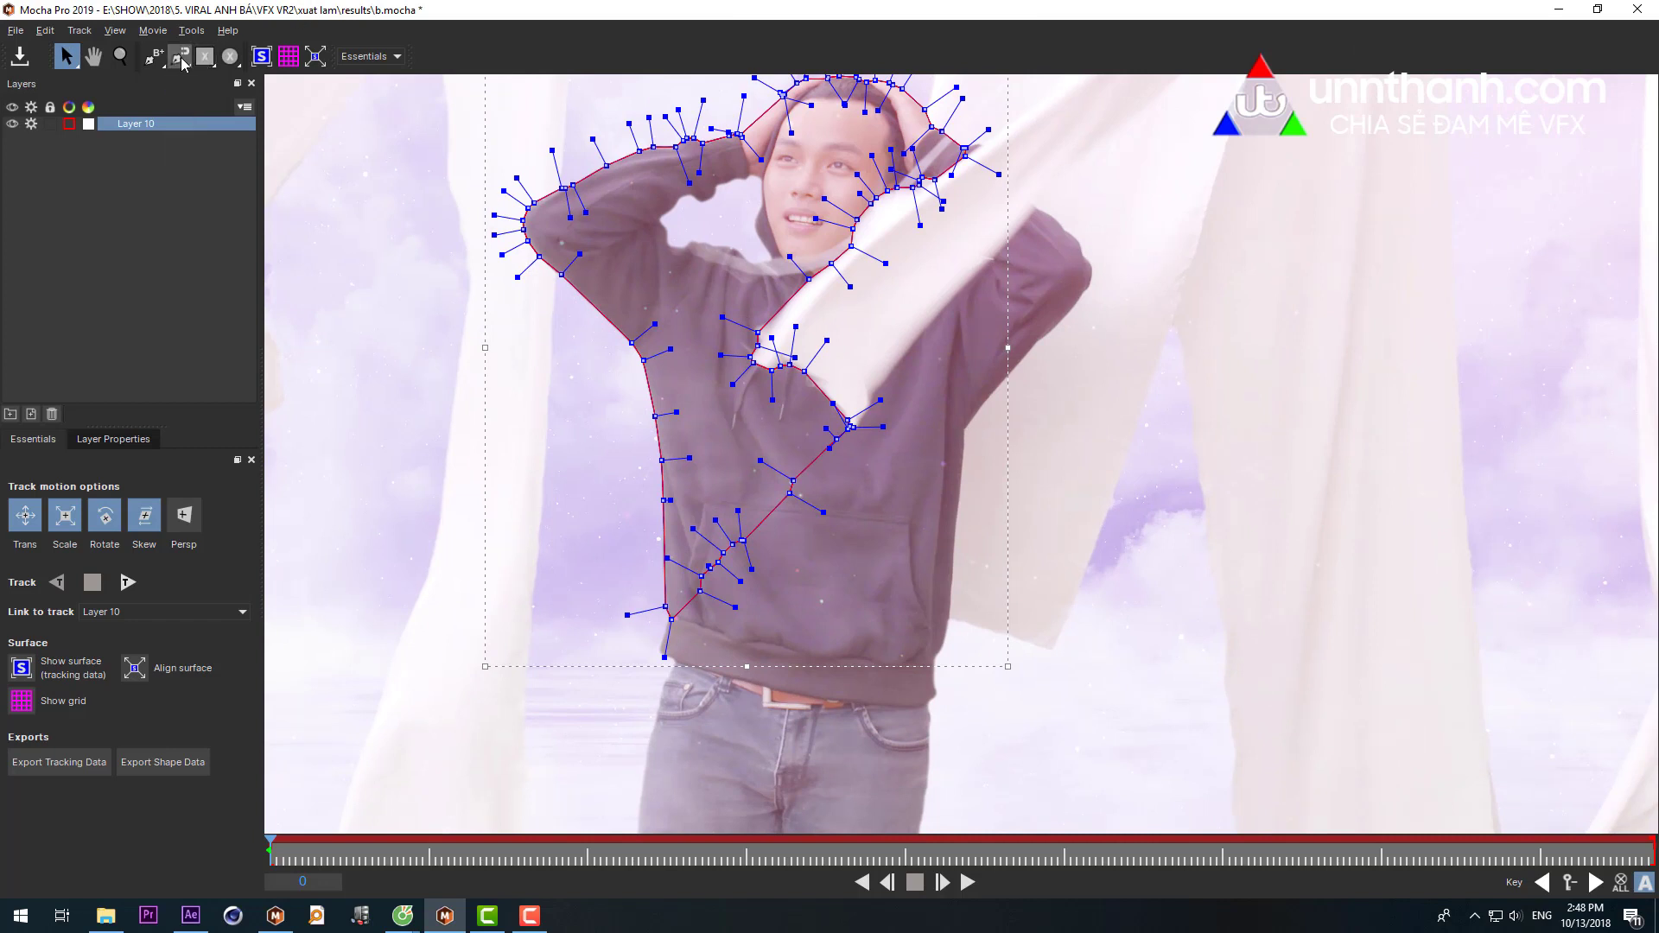
pyautogui.click(180, 56)
pyautogui.moveTo(965, 428)
pyautogui.mouseDown()
pyautogui.moveTo(934, 692)
pyautogui.moveTo(699, 511)
pyautogui.mouseUp()
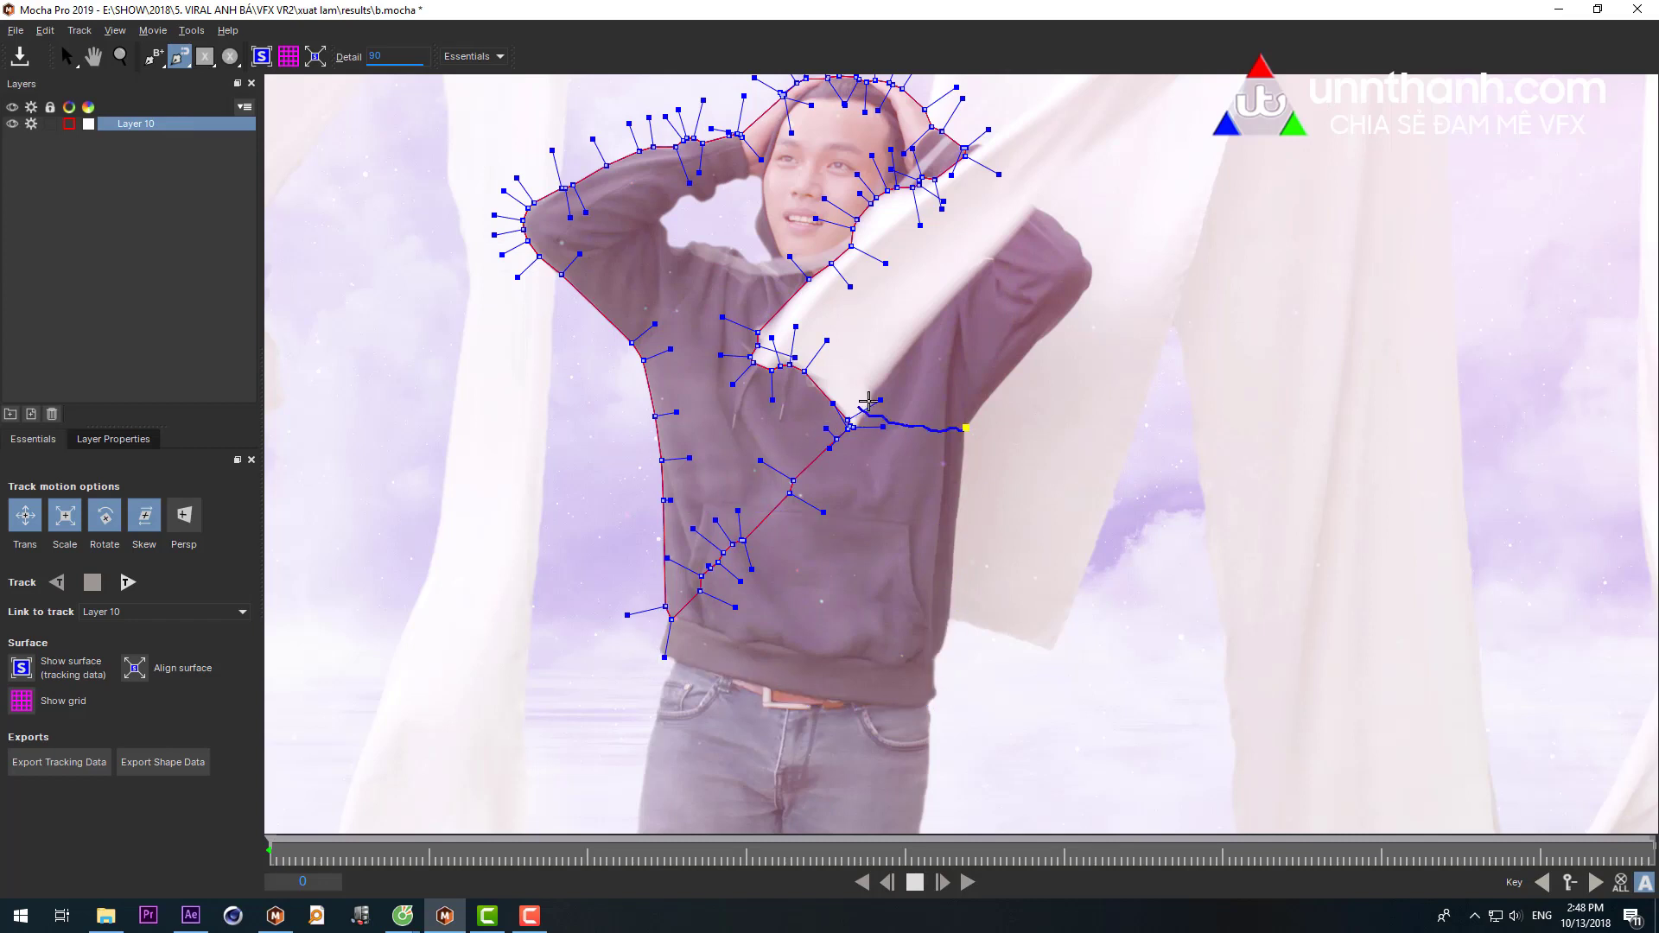
pyautogui.moveTo(965, 428)
pyautogui.mouseDown()
pyautogui.moveTo(840, 633)
pyautogui.moveTo(895, 432)
pyautogui.mouseUp()
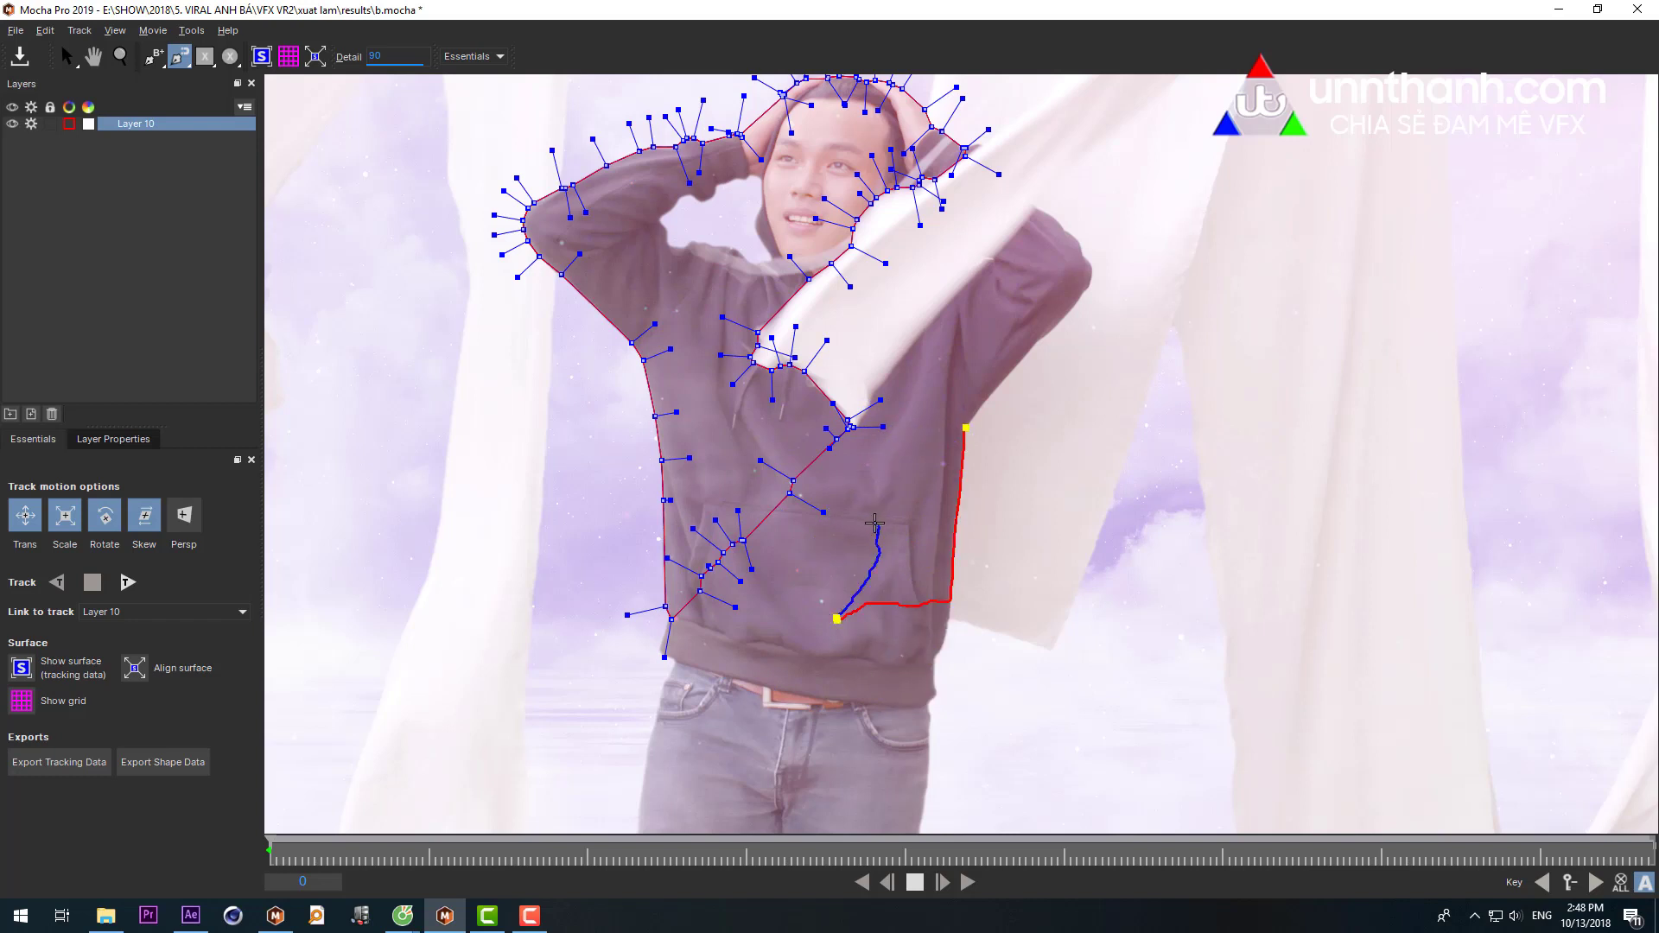
pyautogui.moveTo(895, 432); pyautogui.dragTo(955, 430)
pyautogui.rightClick(966, 428)
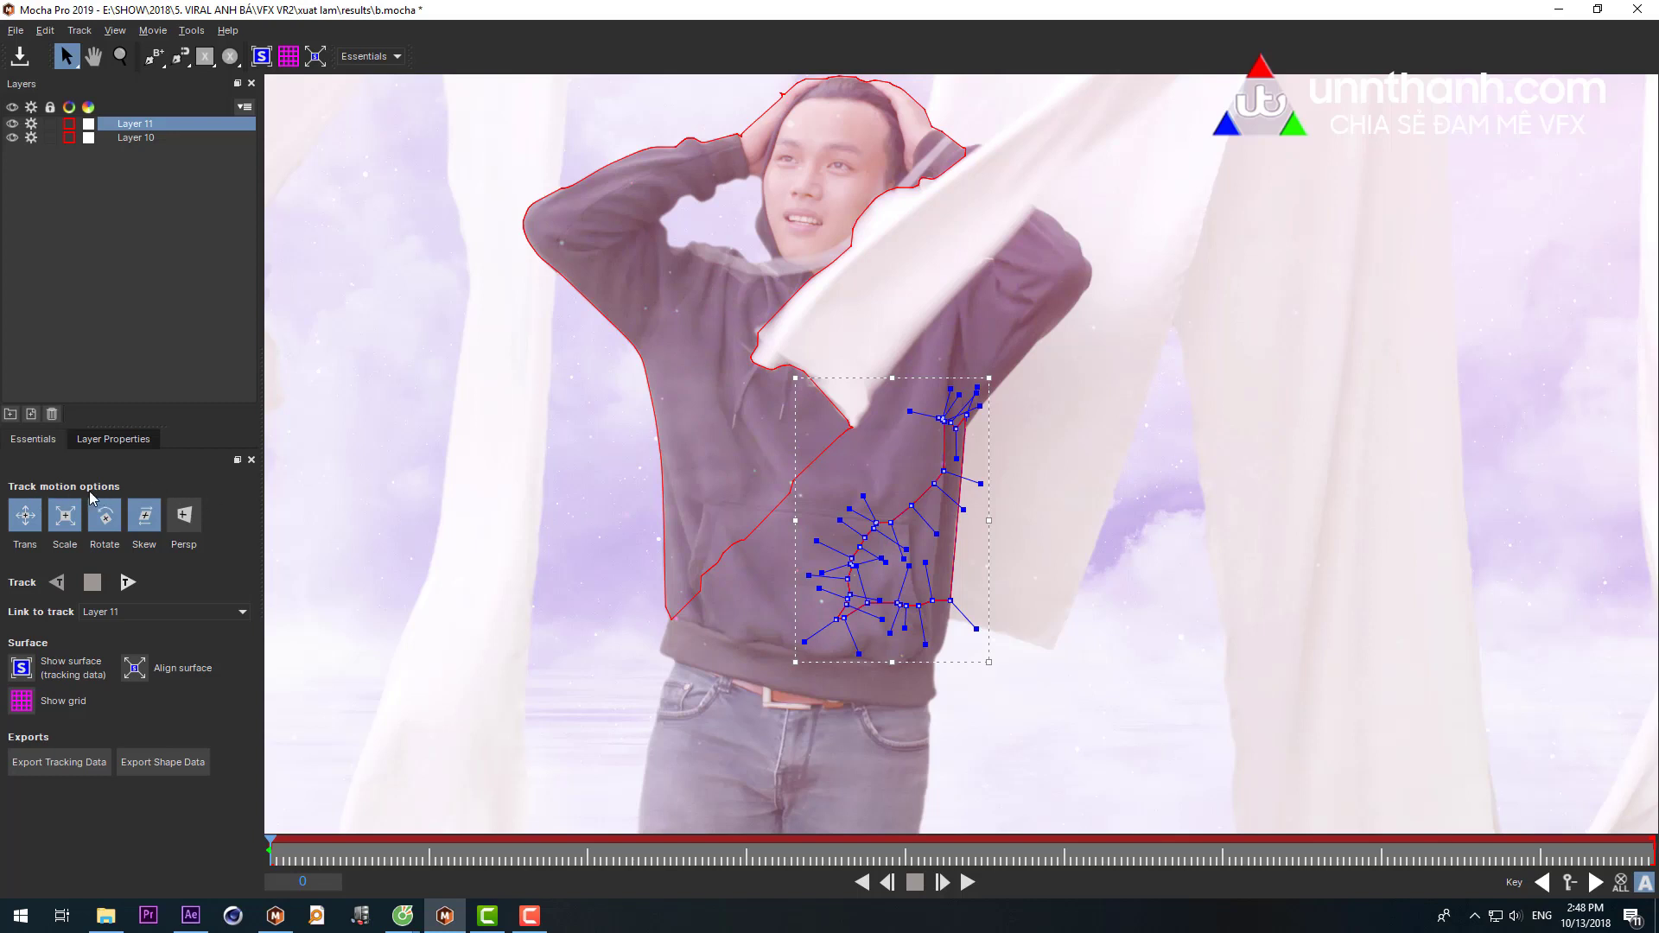
pyautogui.click(276, 915)
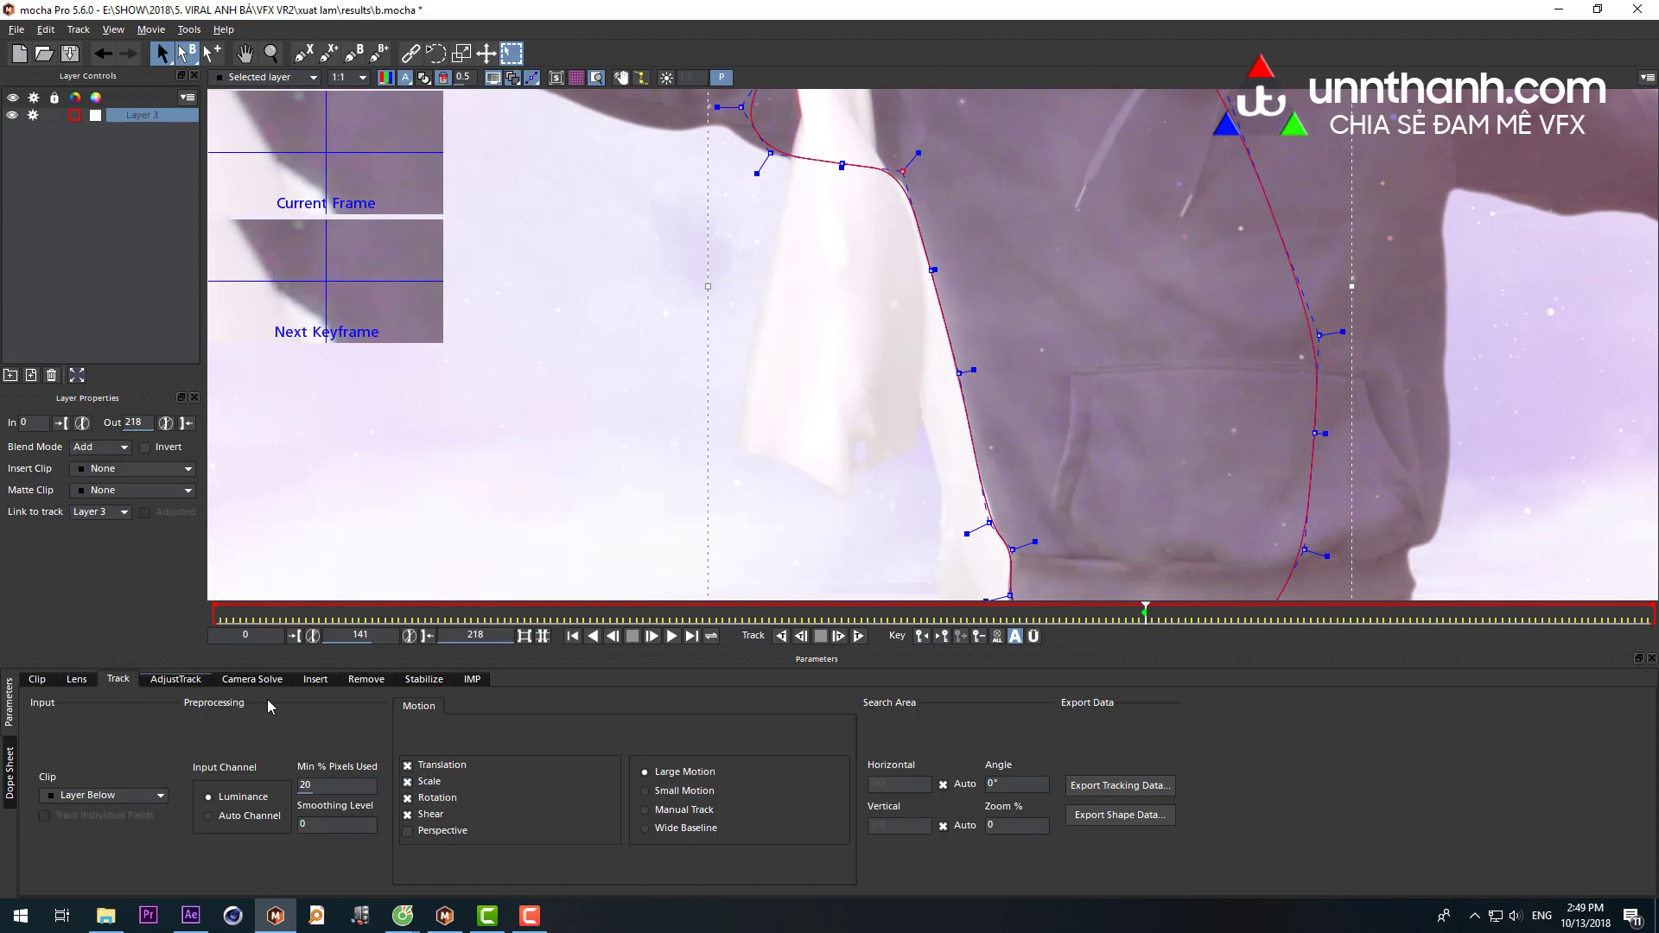
# - In the Classic workspace, enable Perspective motion, then return to Essentials
pyautogui.click(446, 916)
pyautogui.click(380, 57)
pyautogui.click(382, 84)
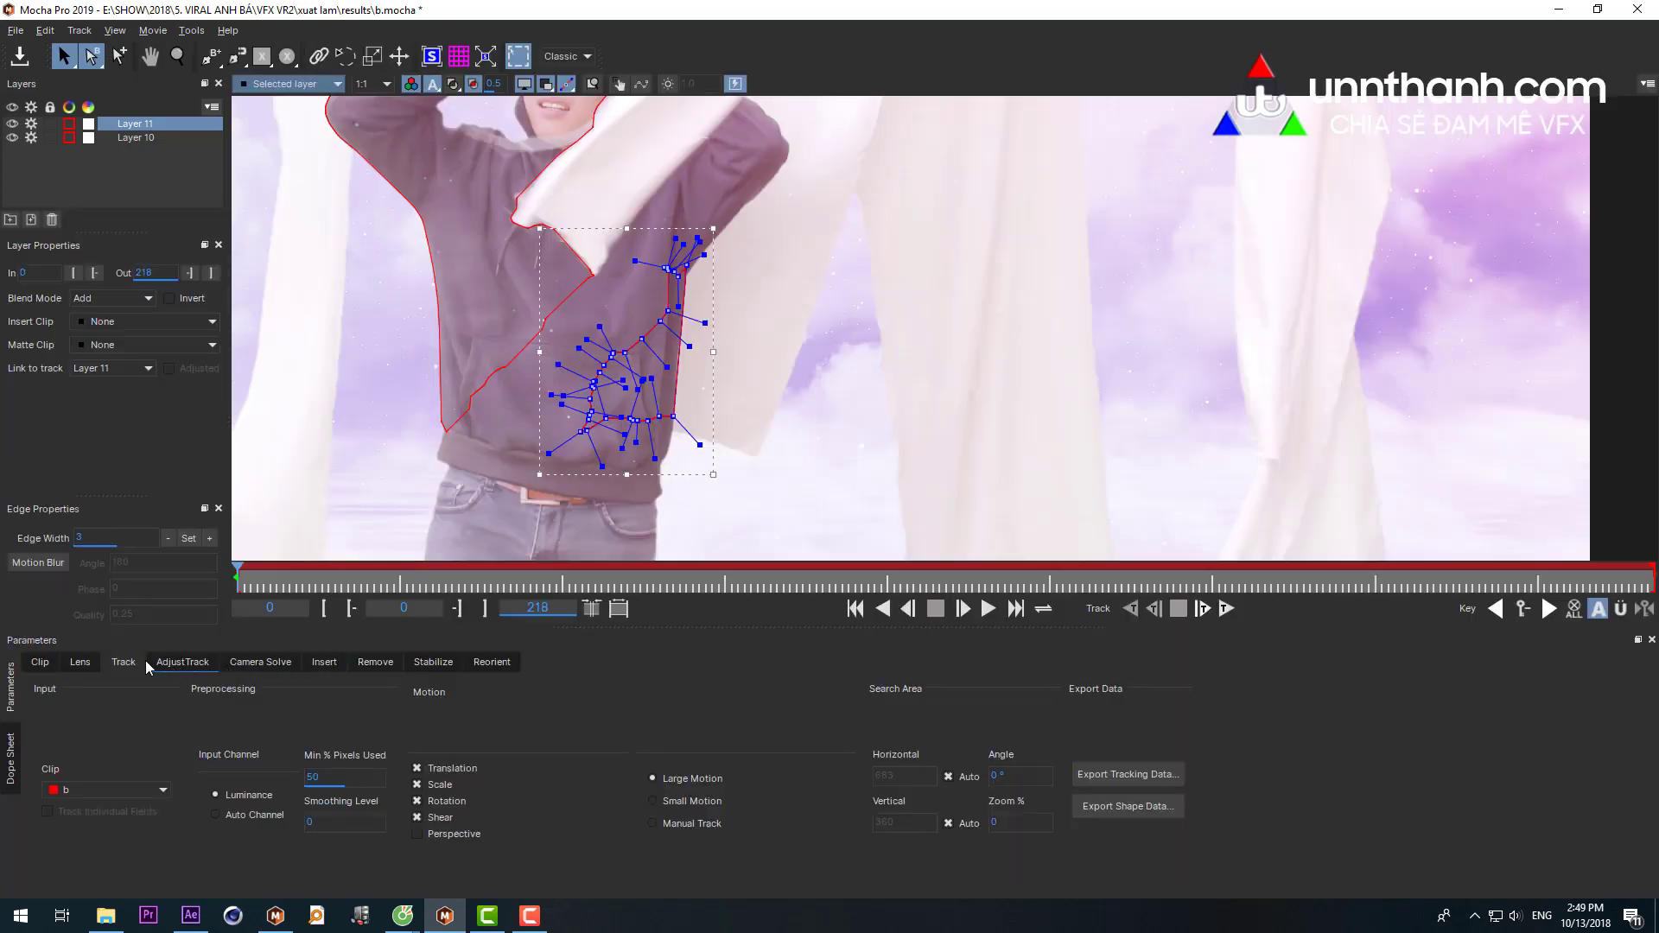
pyautogui.click(416, 834)
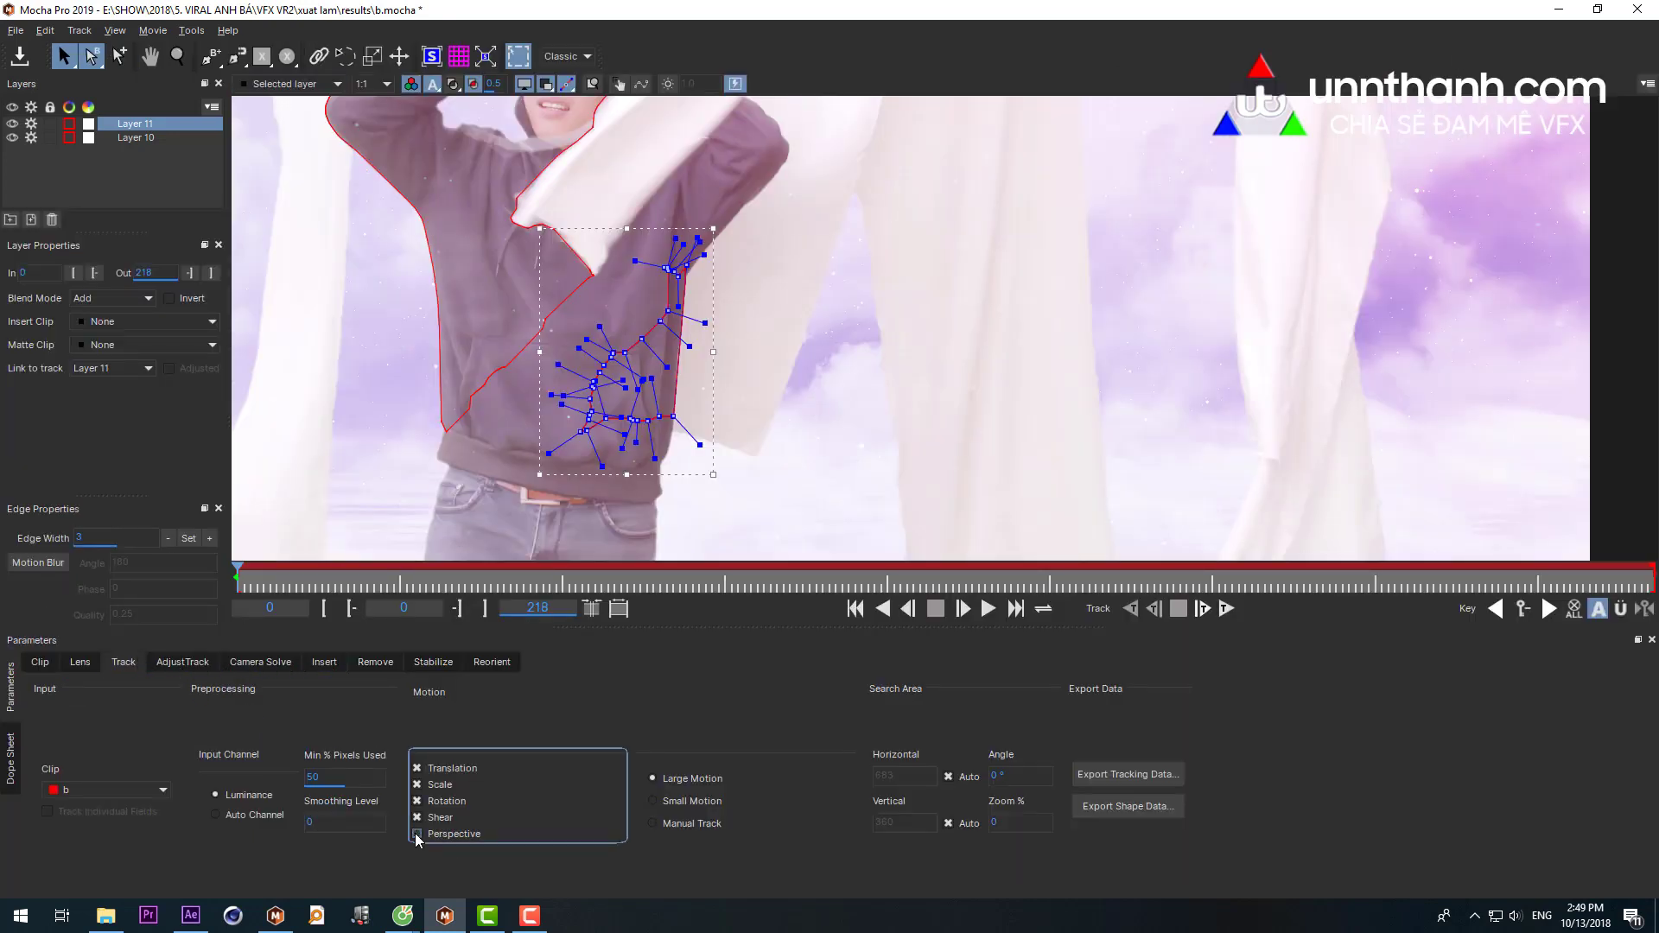
pyautogui.click(566, 57)
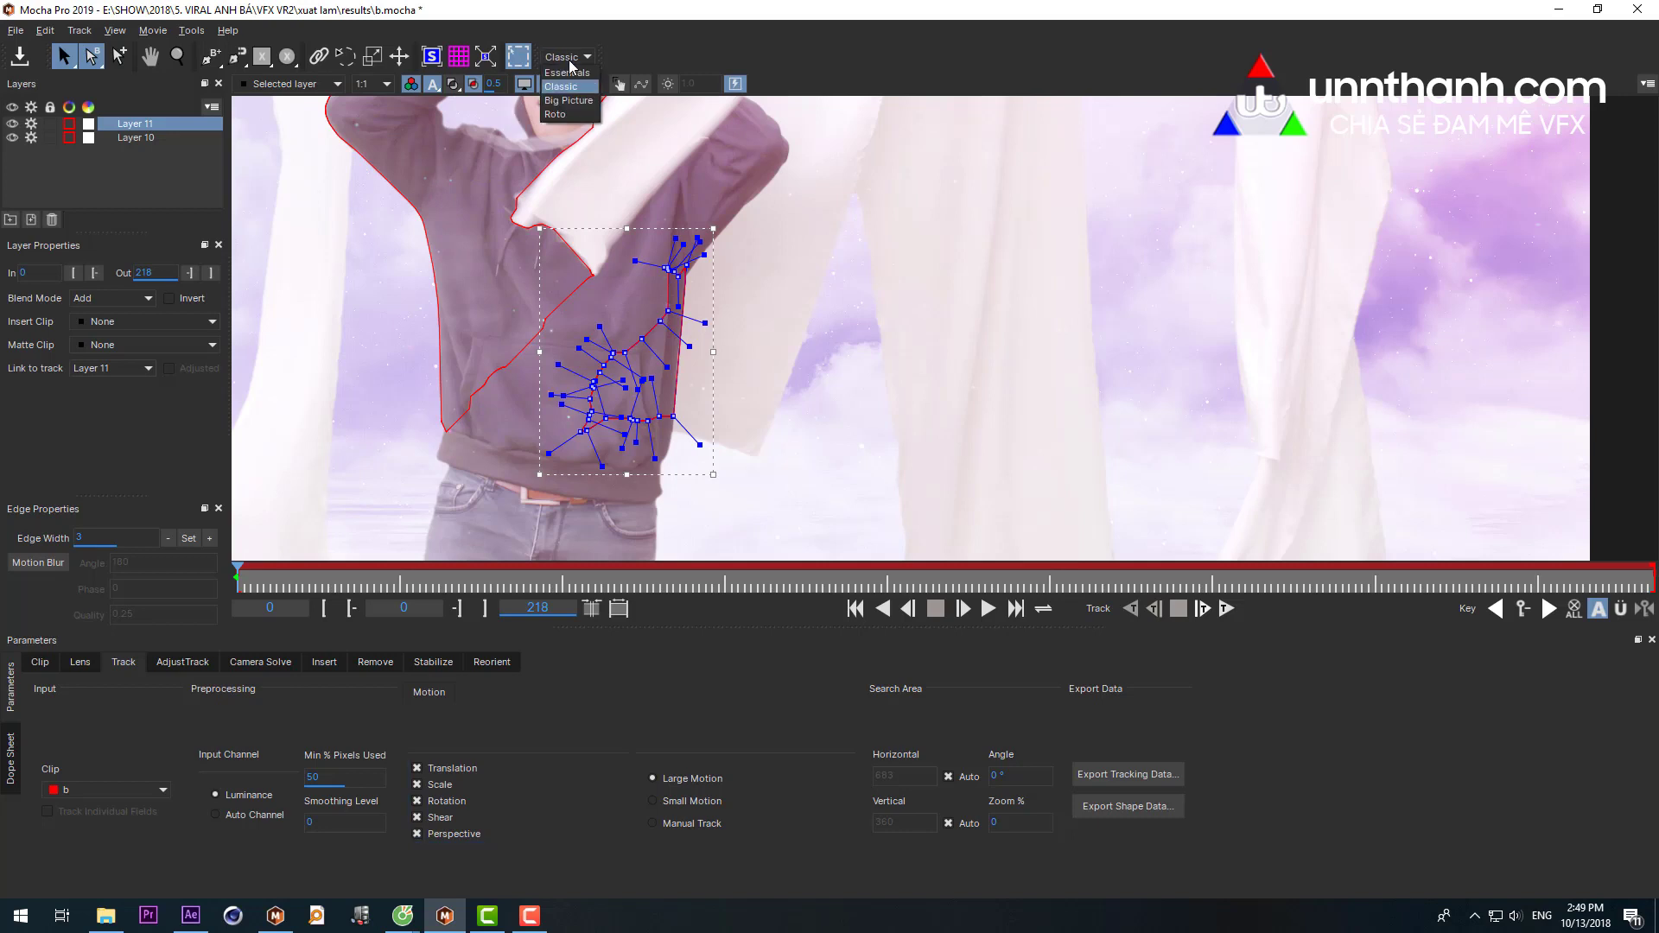
pyautogui.click(569, 72)
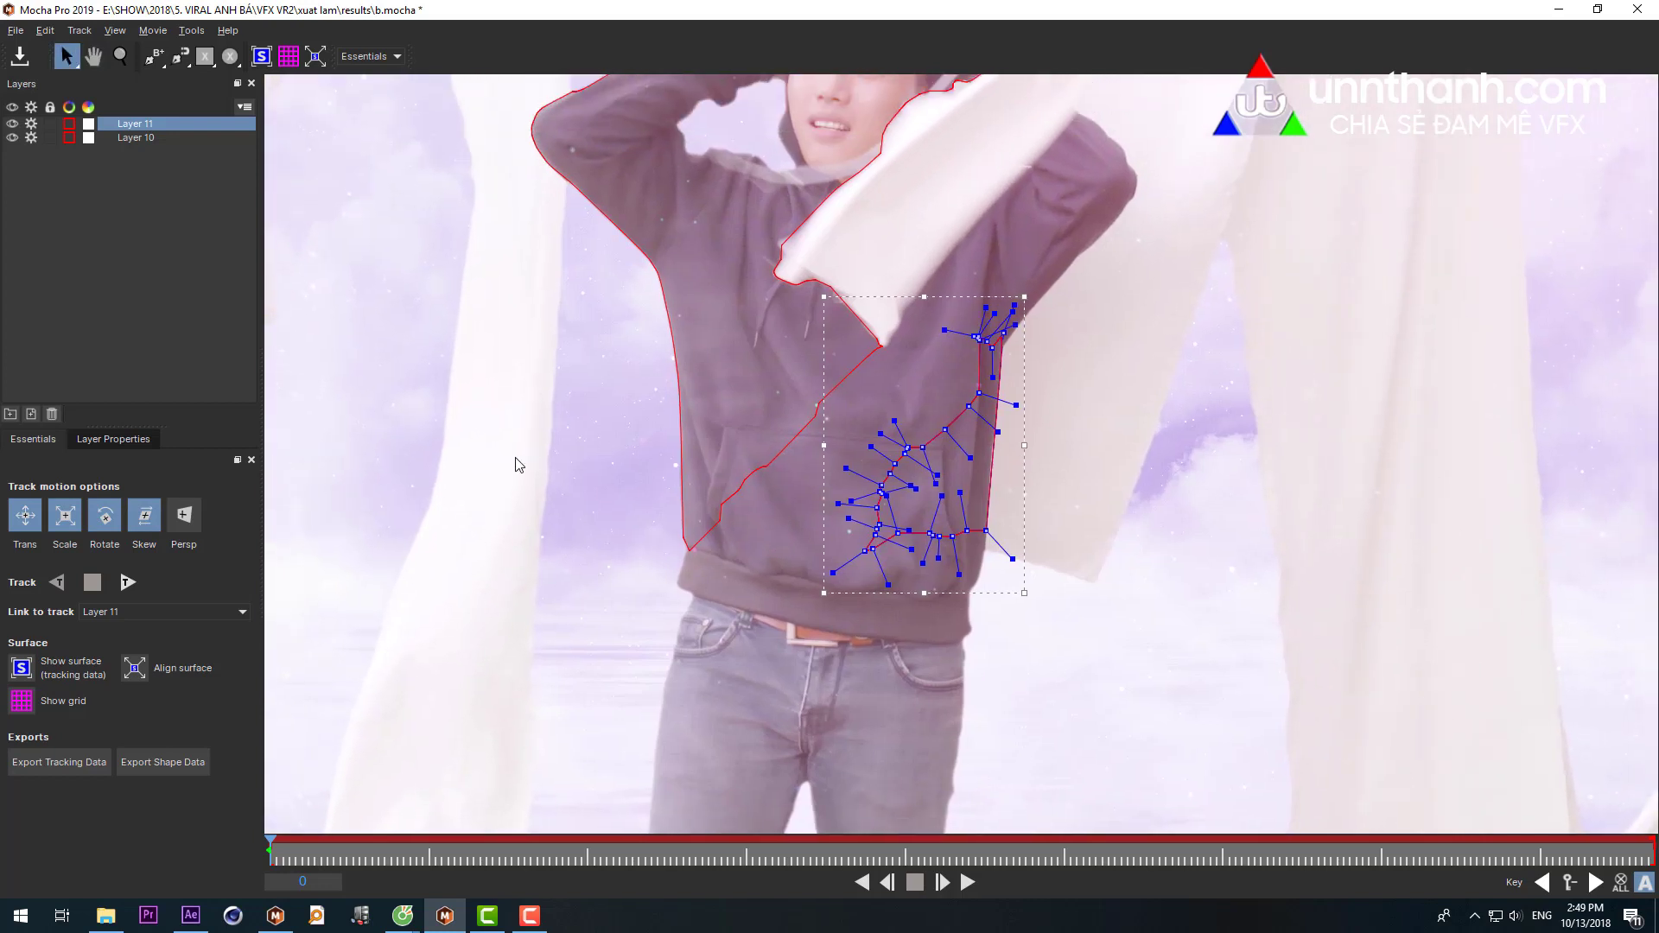
# - Select Layer 10 and Layer 11 and delete them
pyautogui.click(142, 137)
pyautogui.keyDown('shift'); pyautogui.click(158, 126); pyautogui.keyUp('shift')
pyautogui.press('Delete')
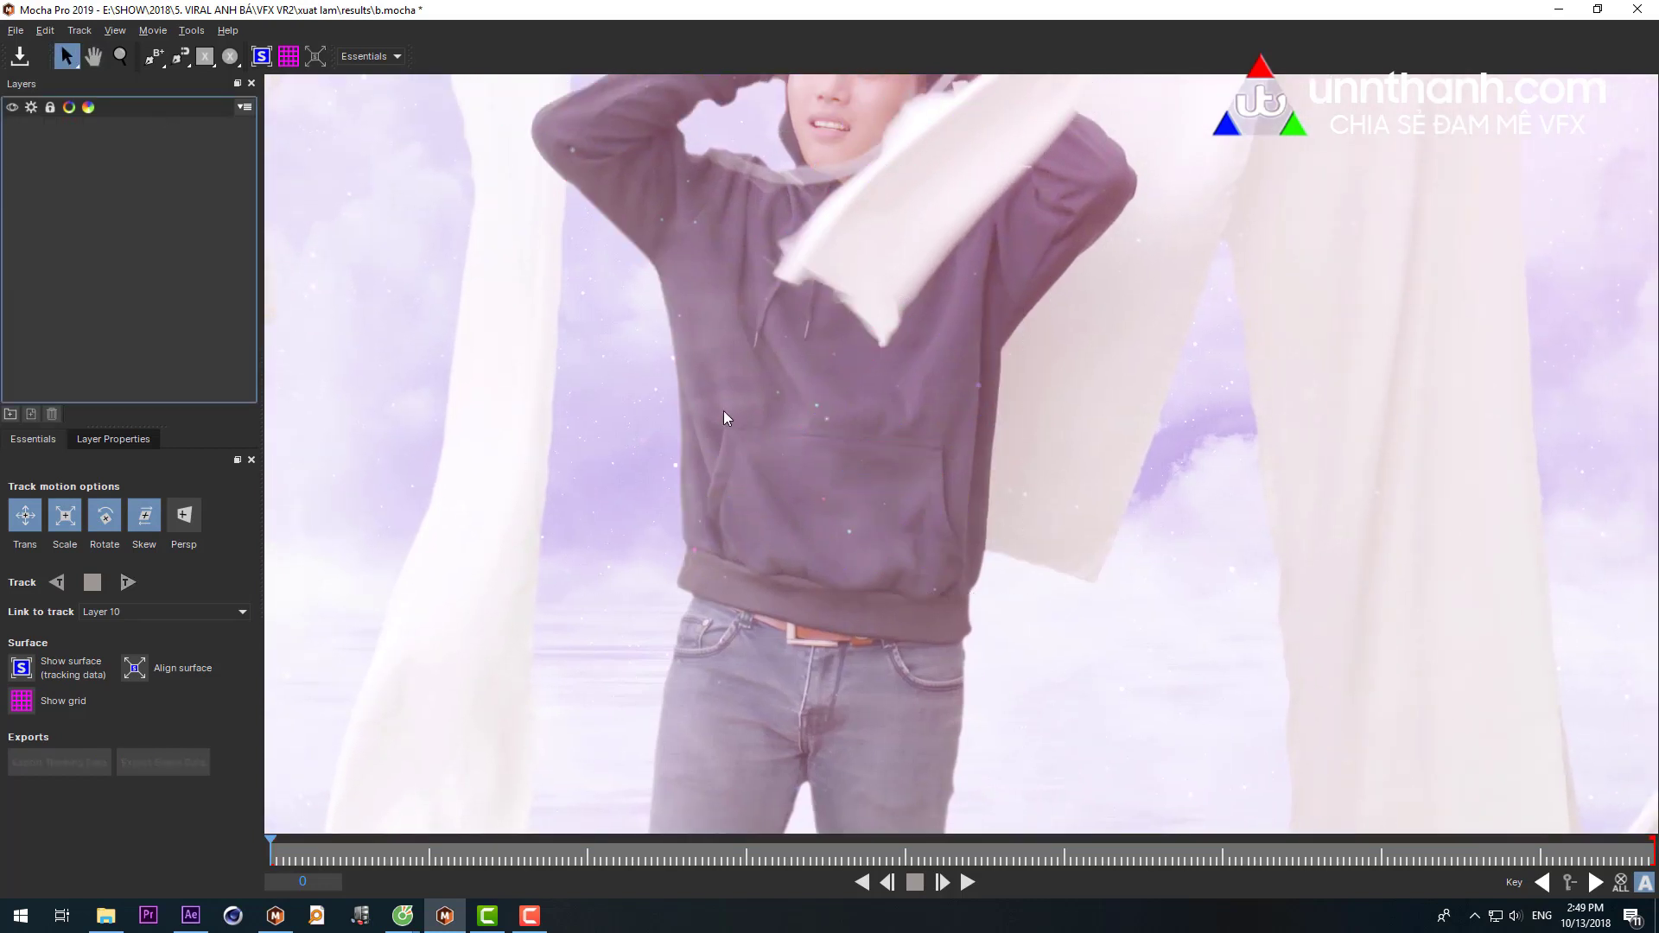
# - Draw a rectangle framing the hoodie's front pocket, creating Layer 12
pyautogui.click(205, 57)
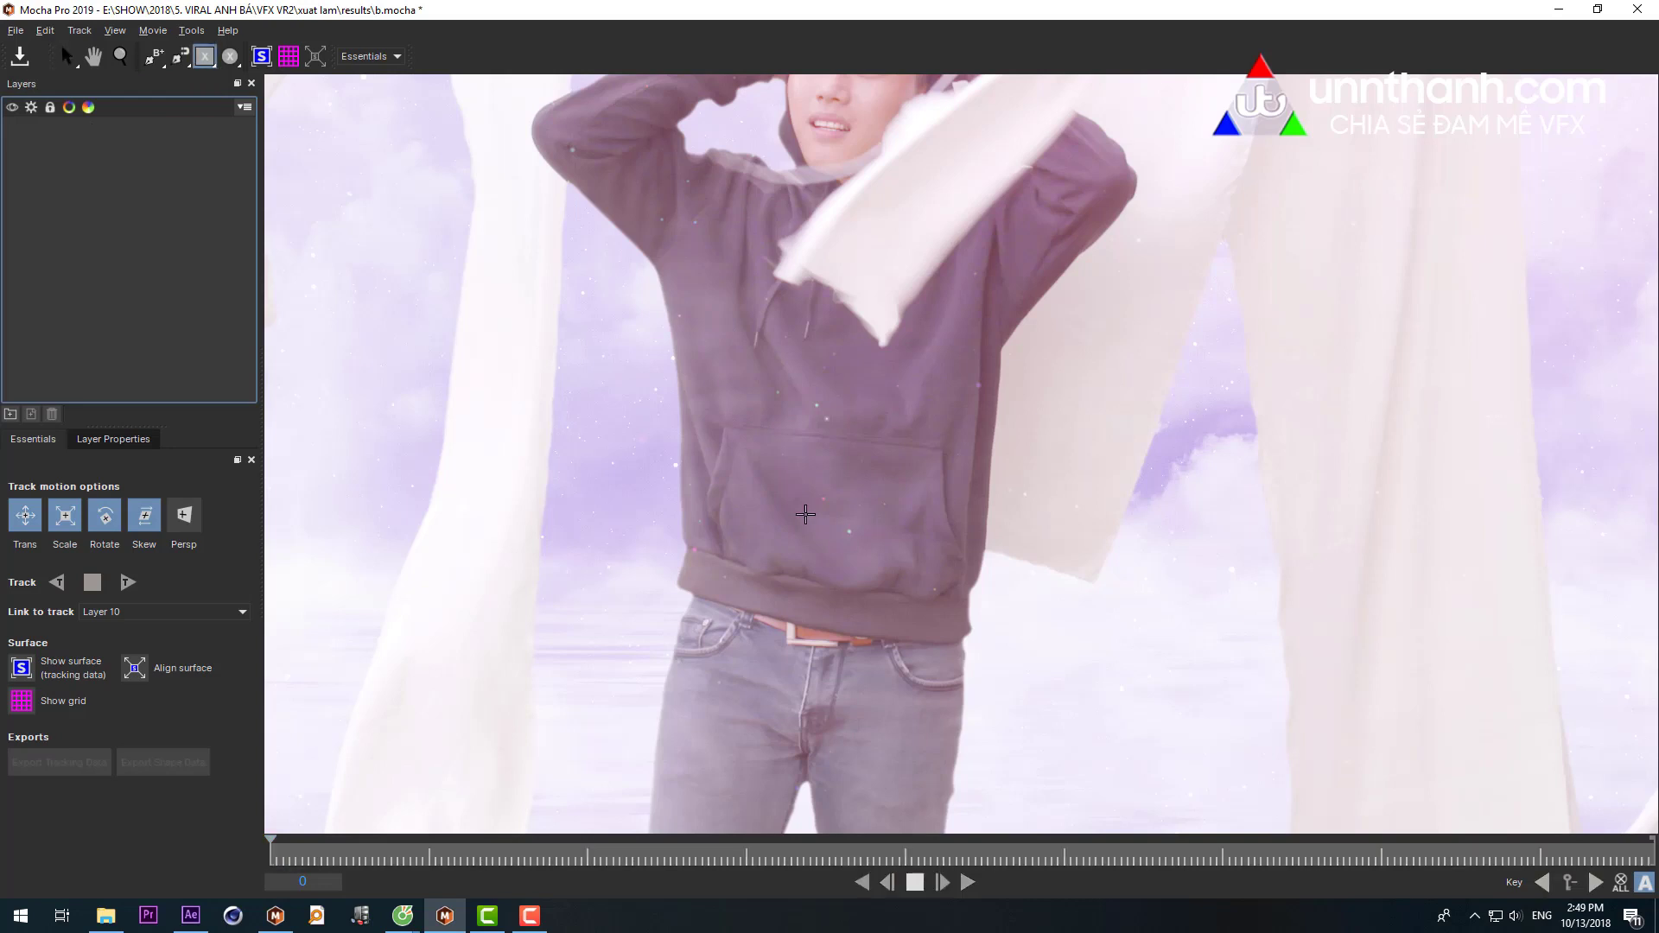
pyautogui.moveTo(703, 414); pyautogui.dragTo(956, 618)
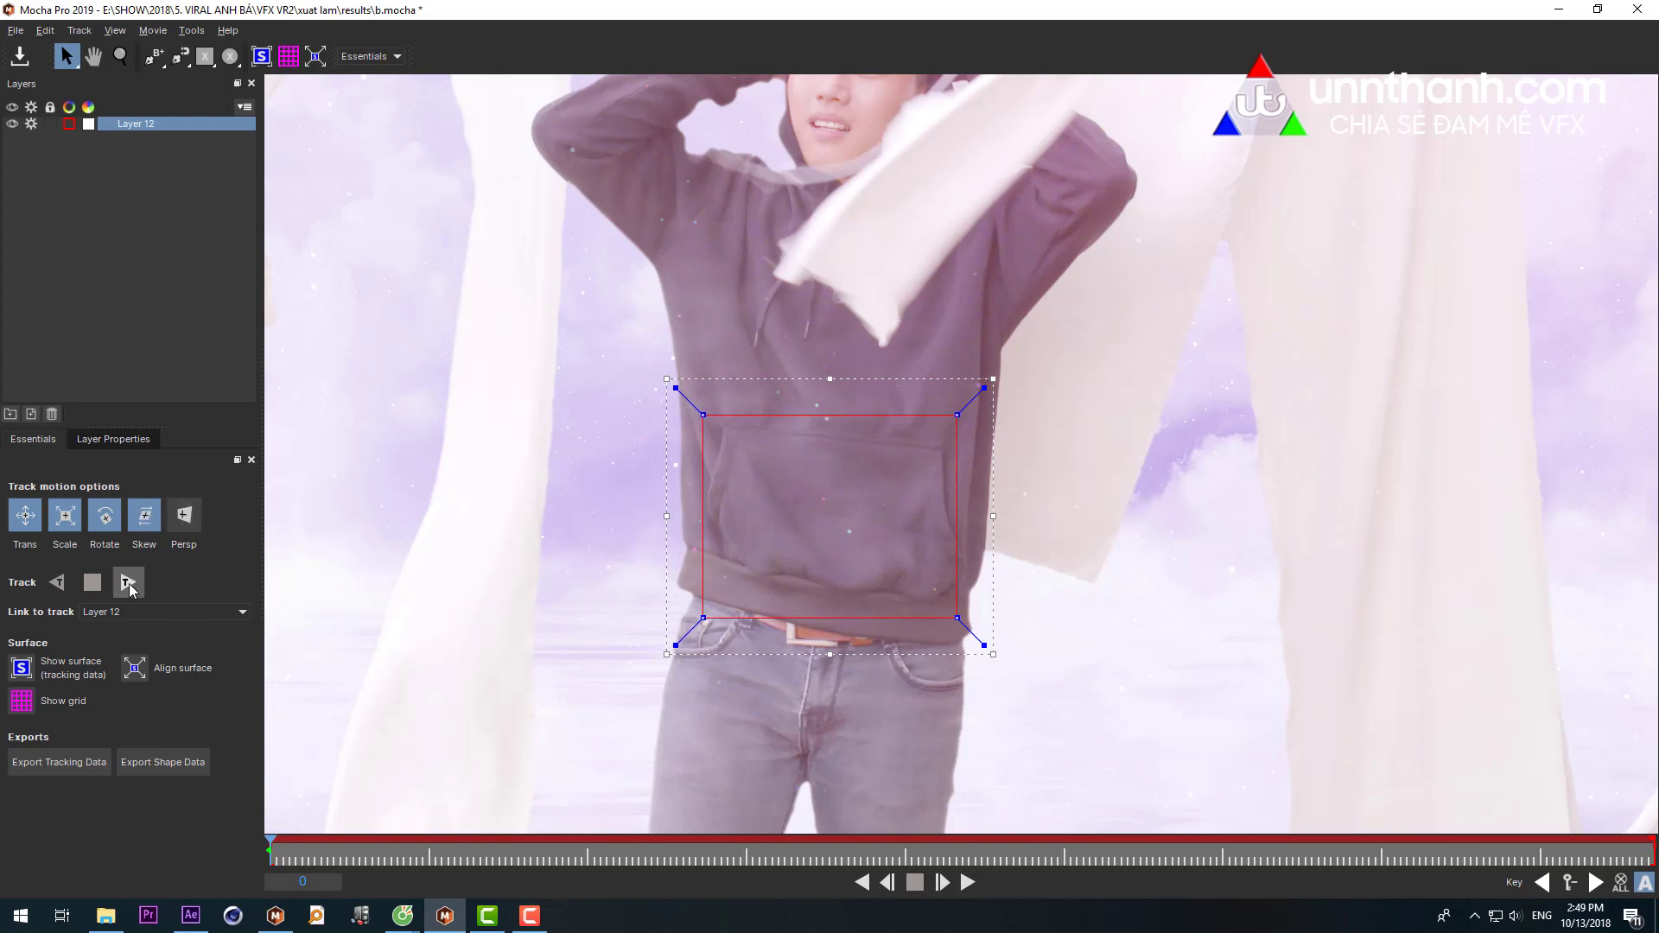
pyautogui.click(371, 60)
# - Switch to the Classic workspace and back to Essentials, then track Layer 12 forward
pyautogui.click(370, 102)
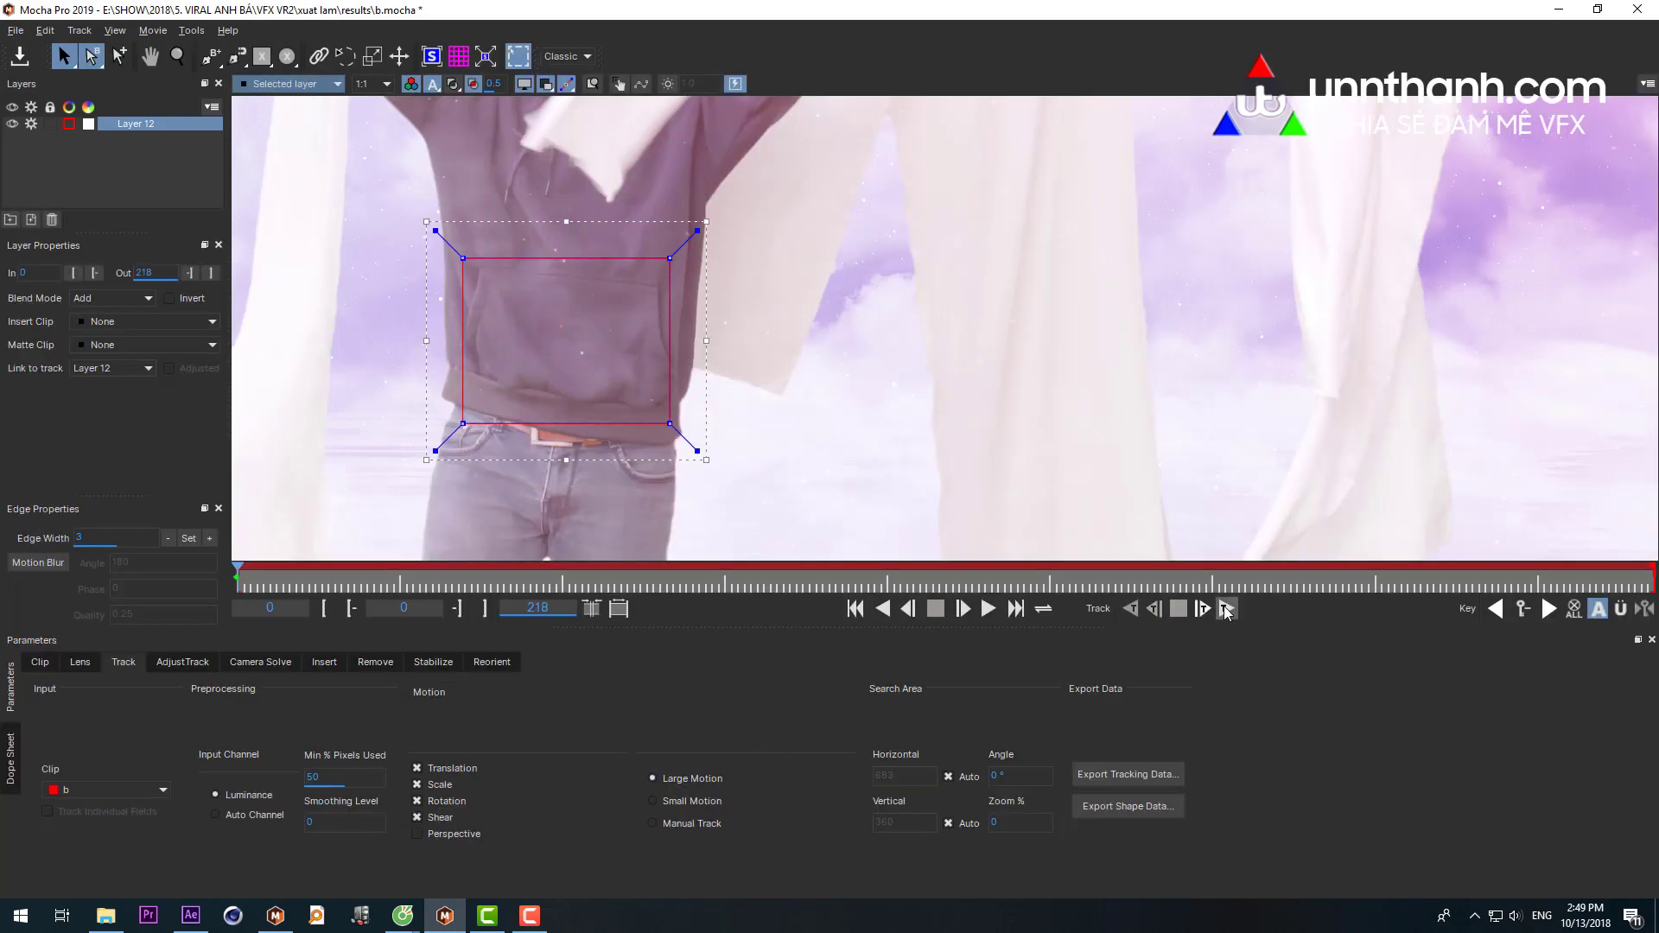
pyautogui.click(562, 57)
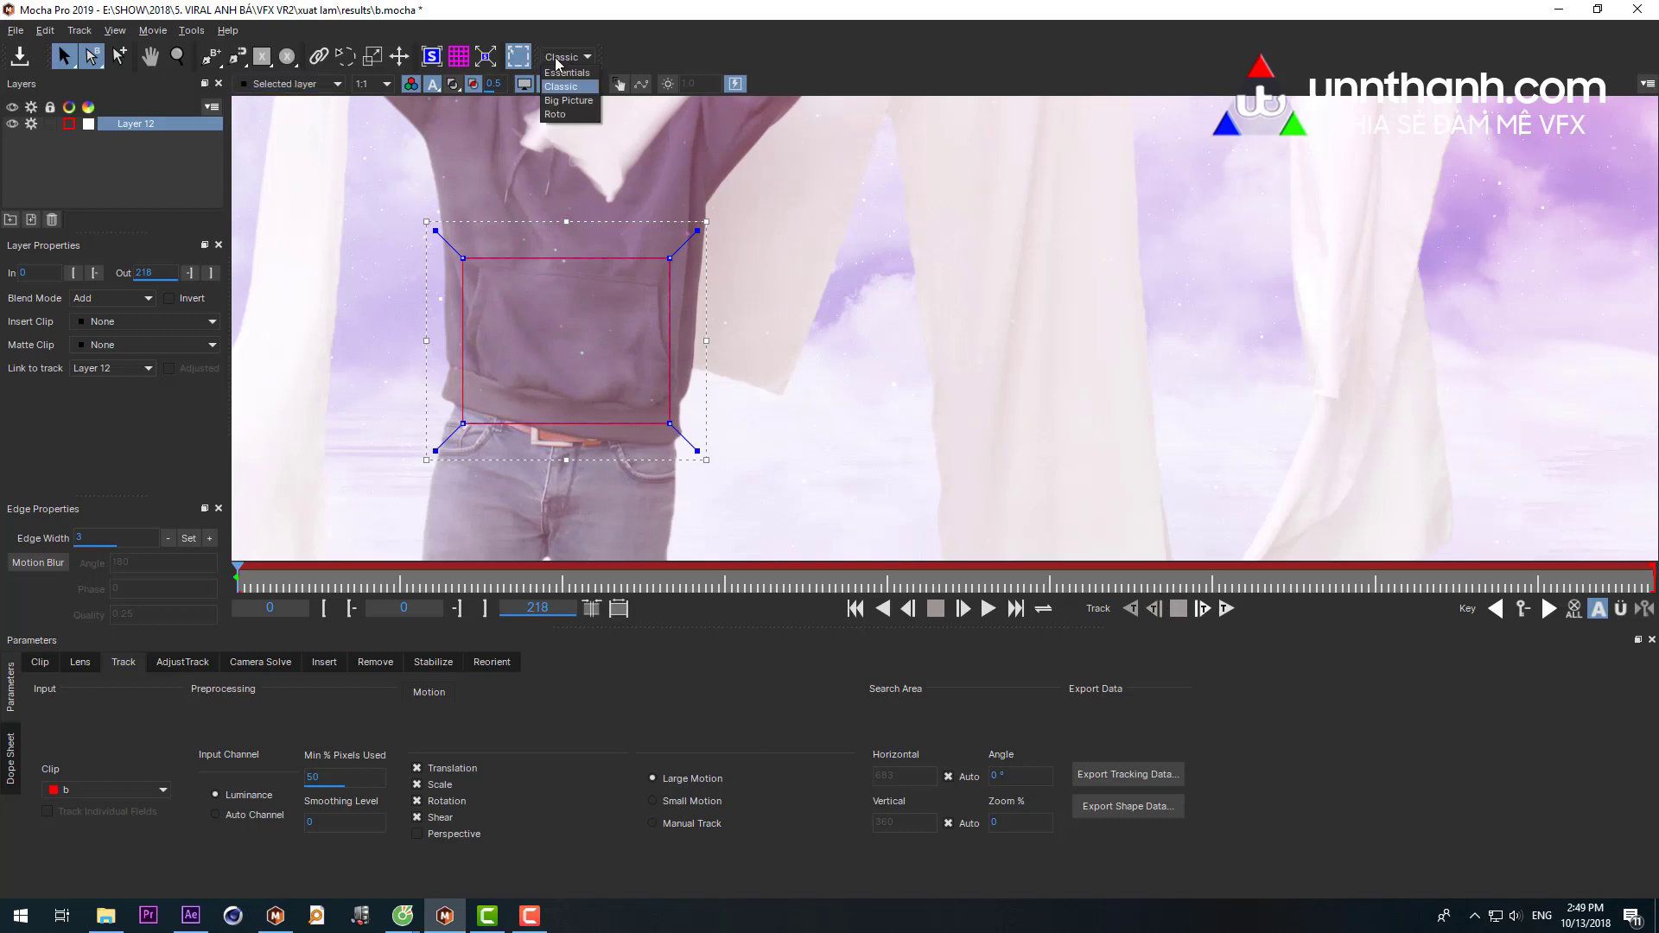
pyautogui.click(567, 72)
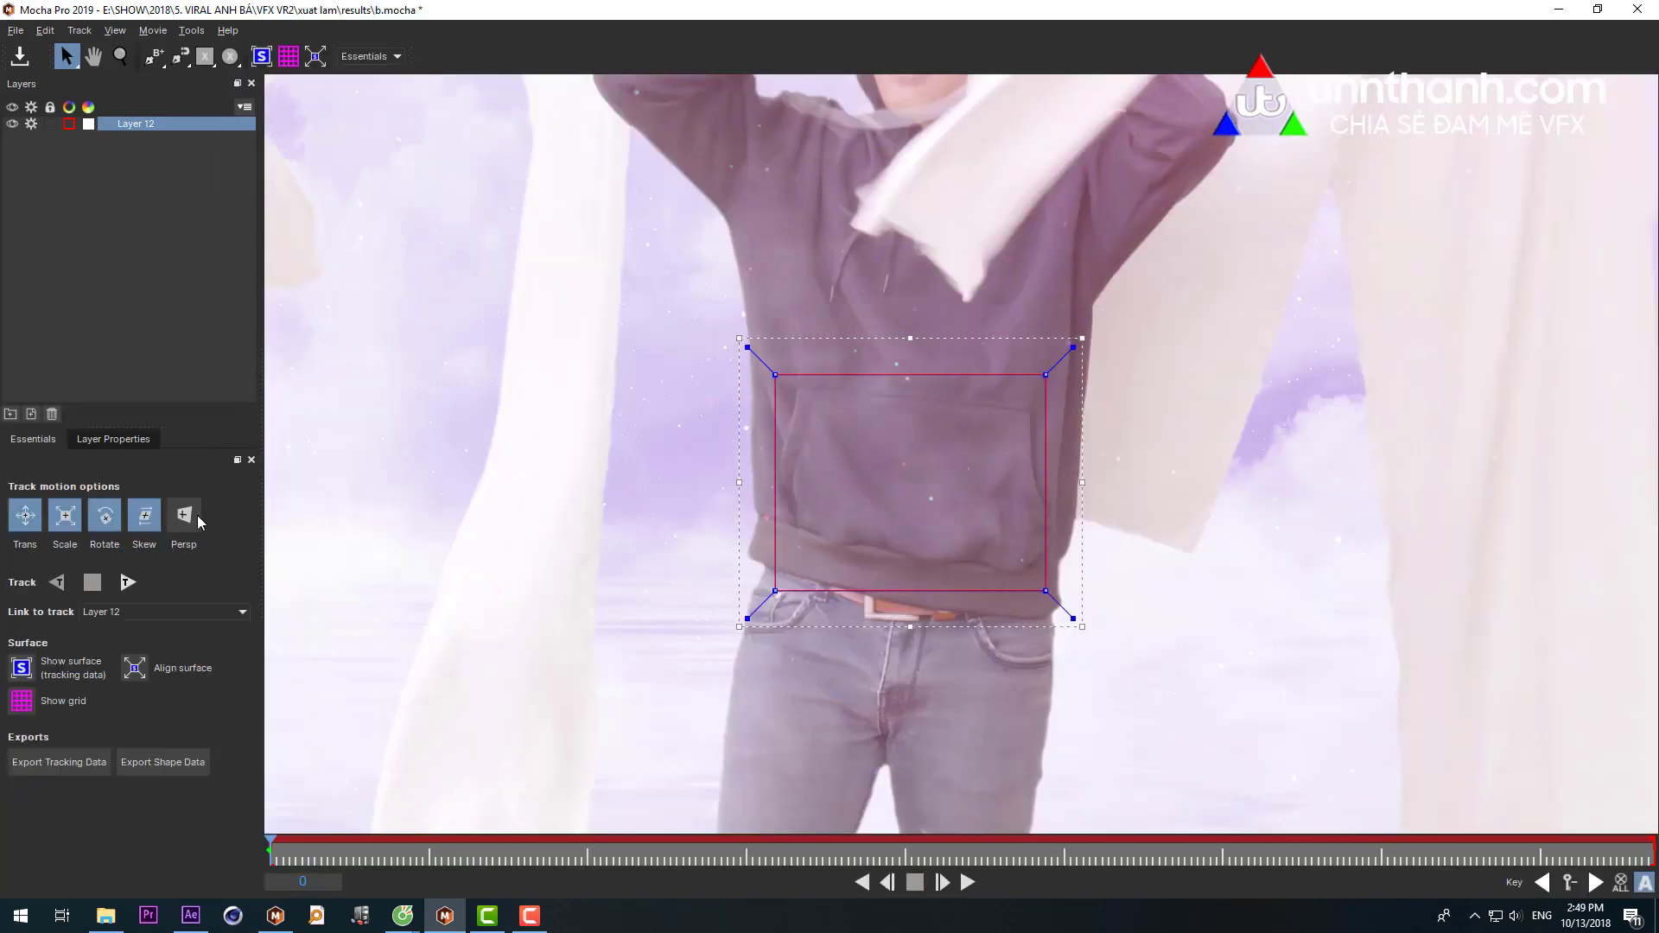
pyautogui.click(129, 583)
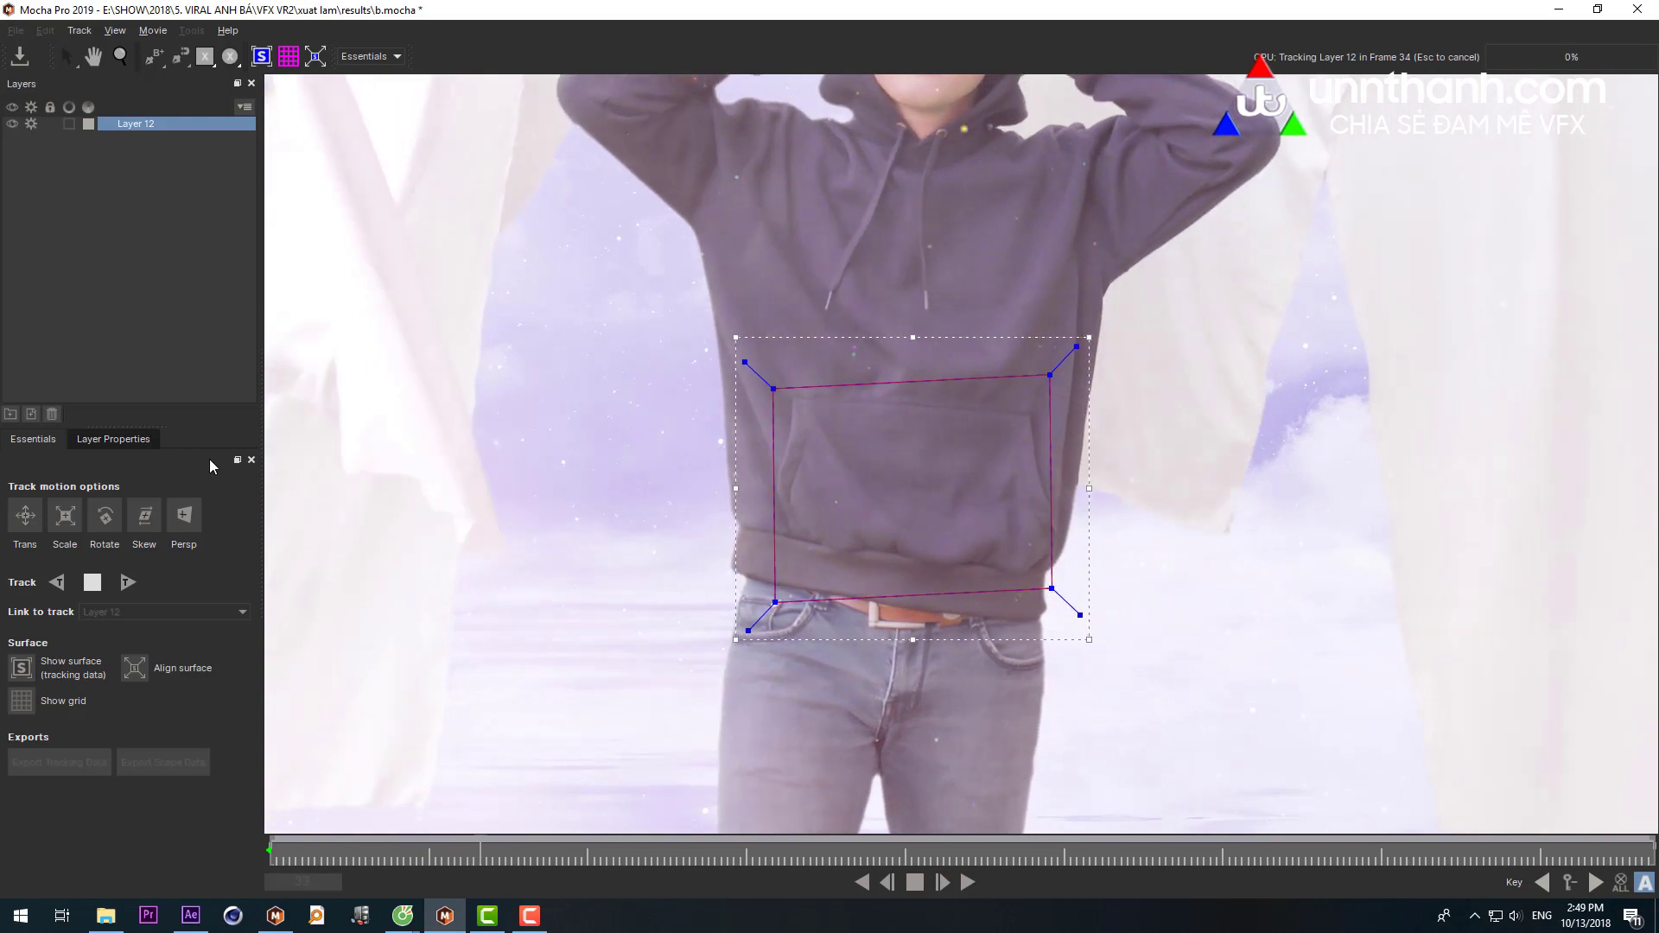
# - Track Layer 12 forward to about frame 44, stop it, and scrub the timeline to check
pyautogui.hotkey('ctrl', 't')
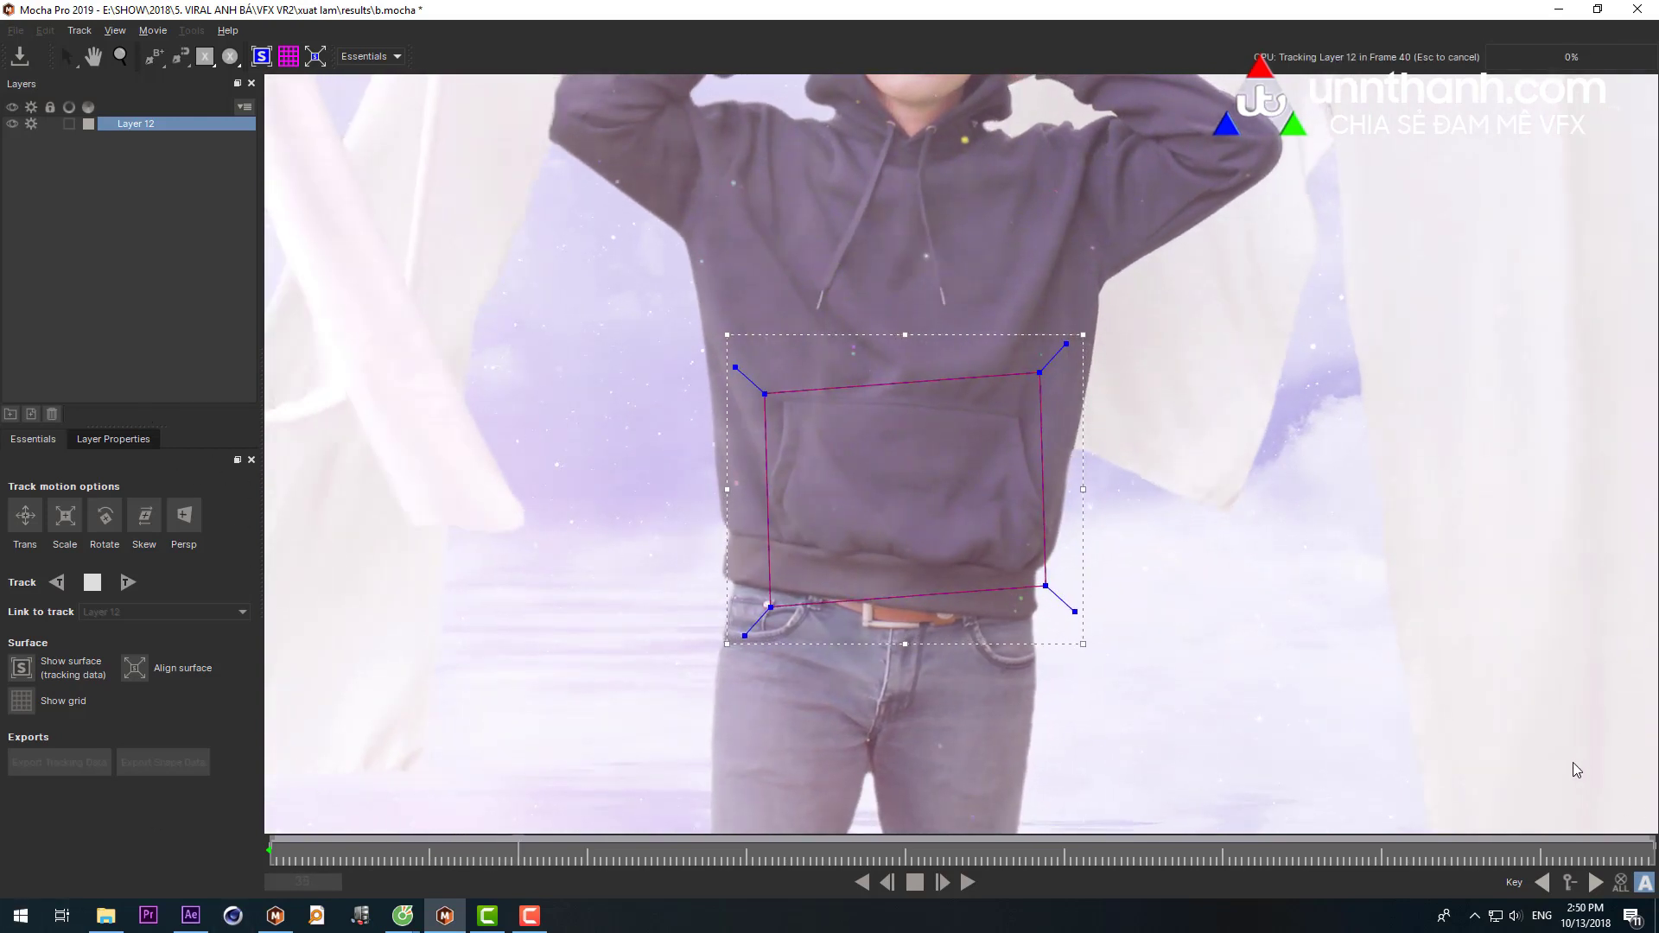
pyautogui.press('Escape')
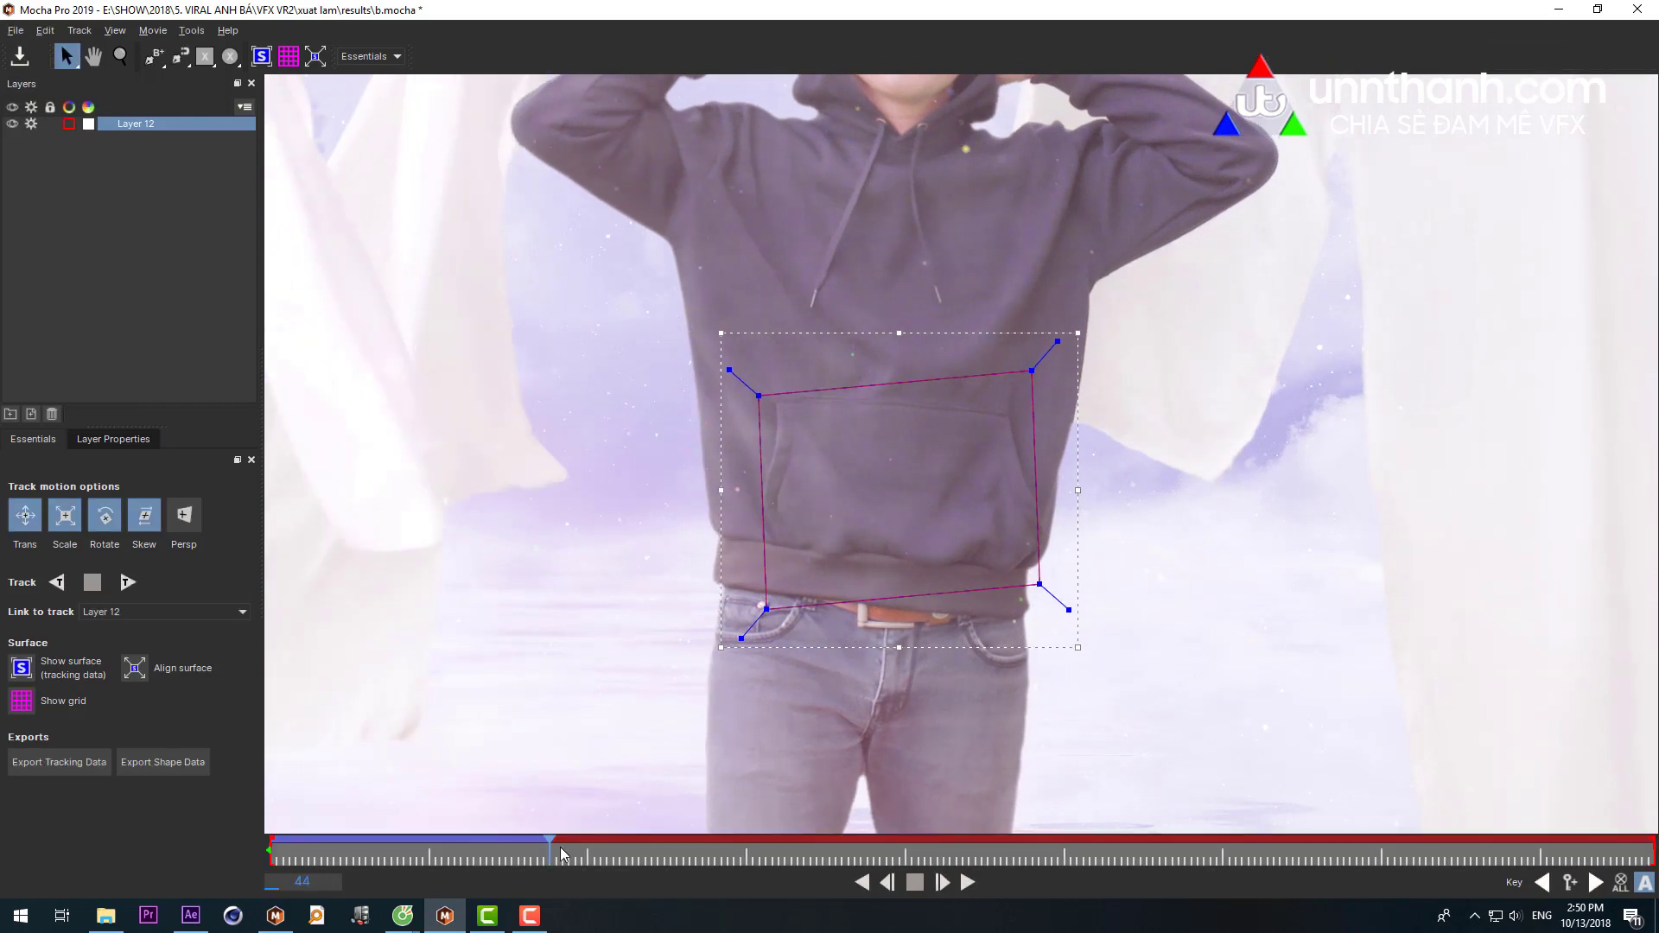
pyautogui.click(419, 855)
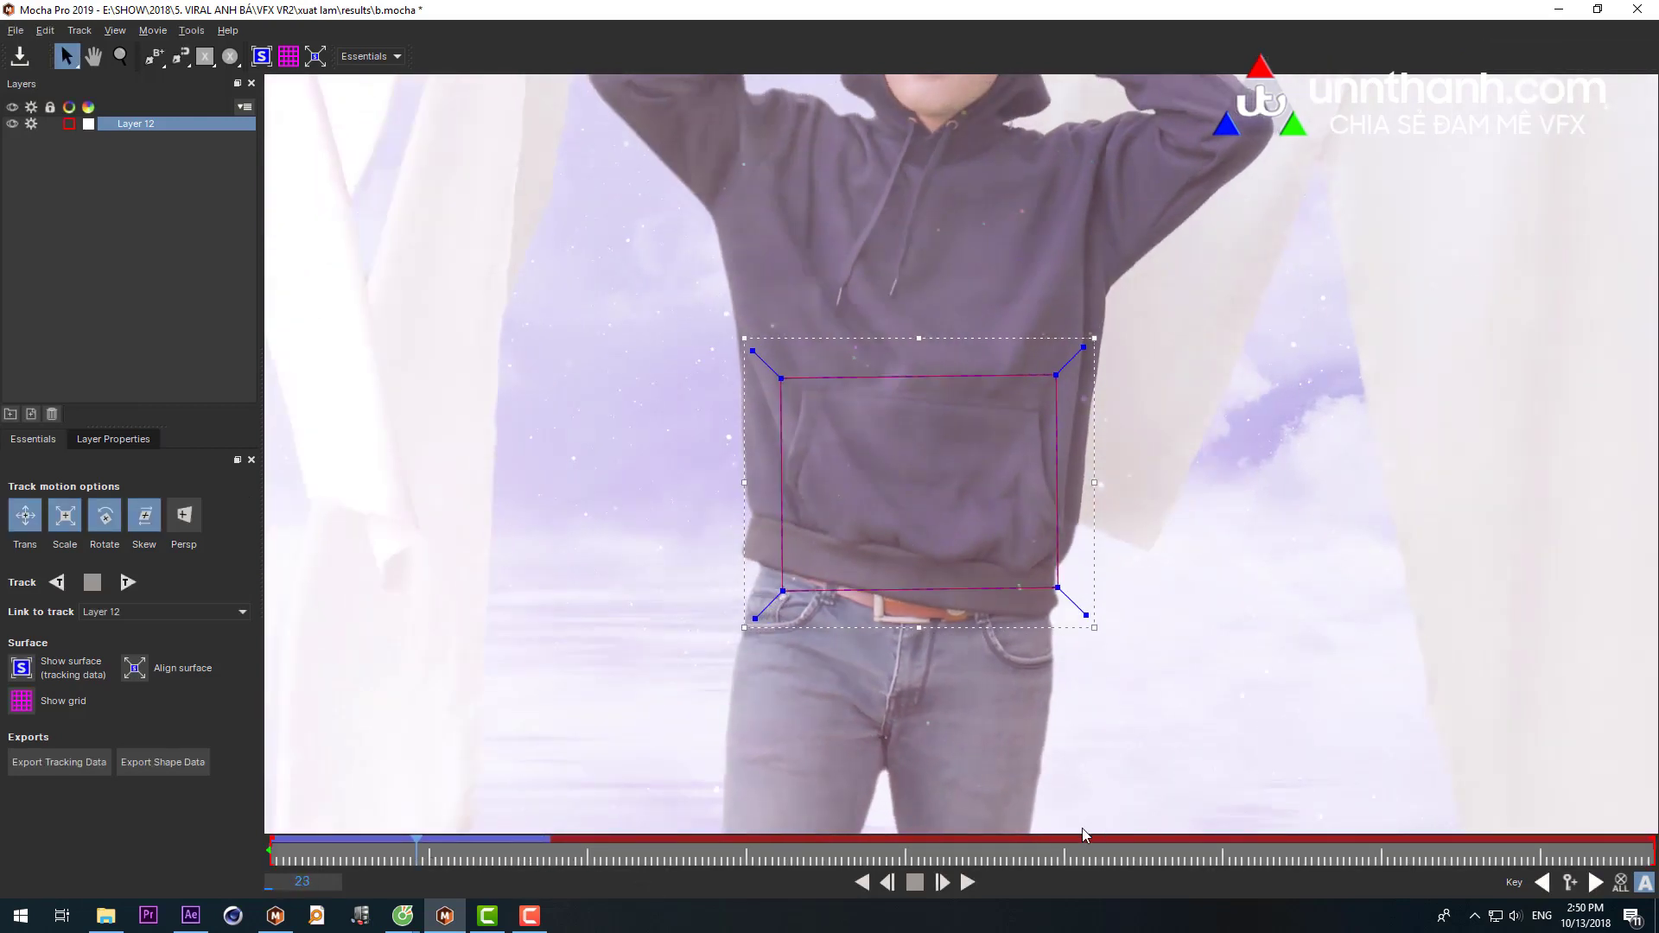
pyautogui.click(274, 917)
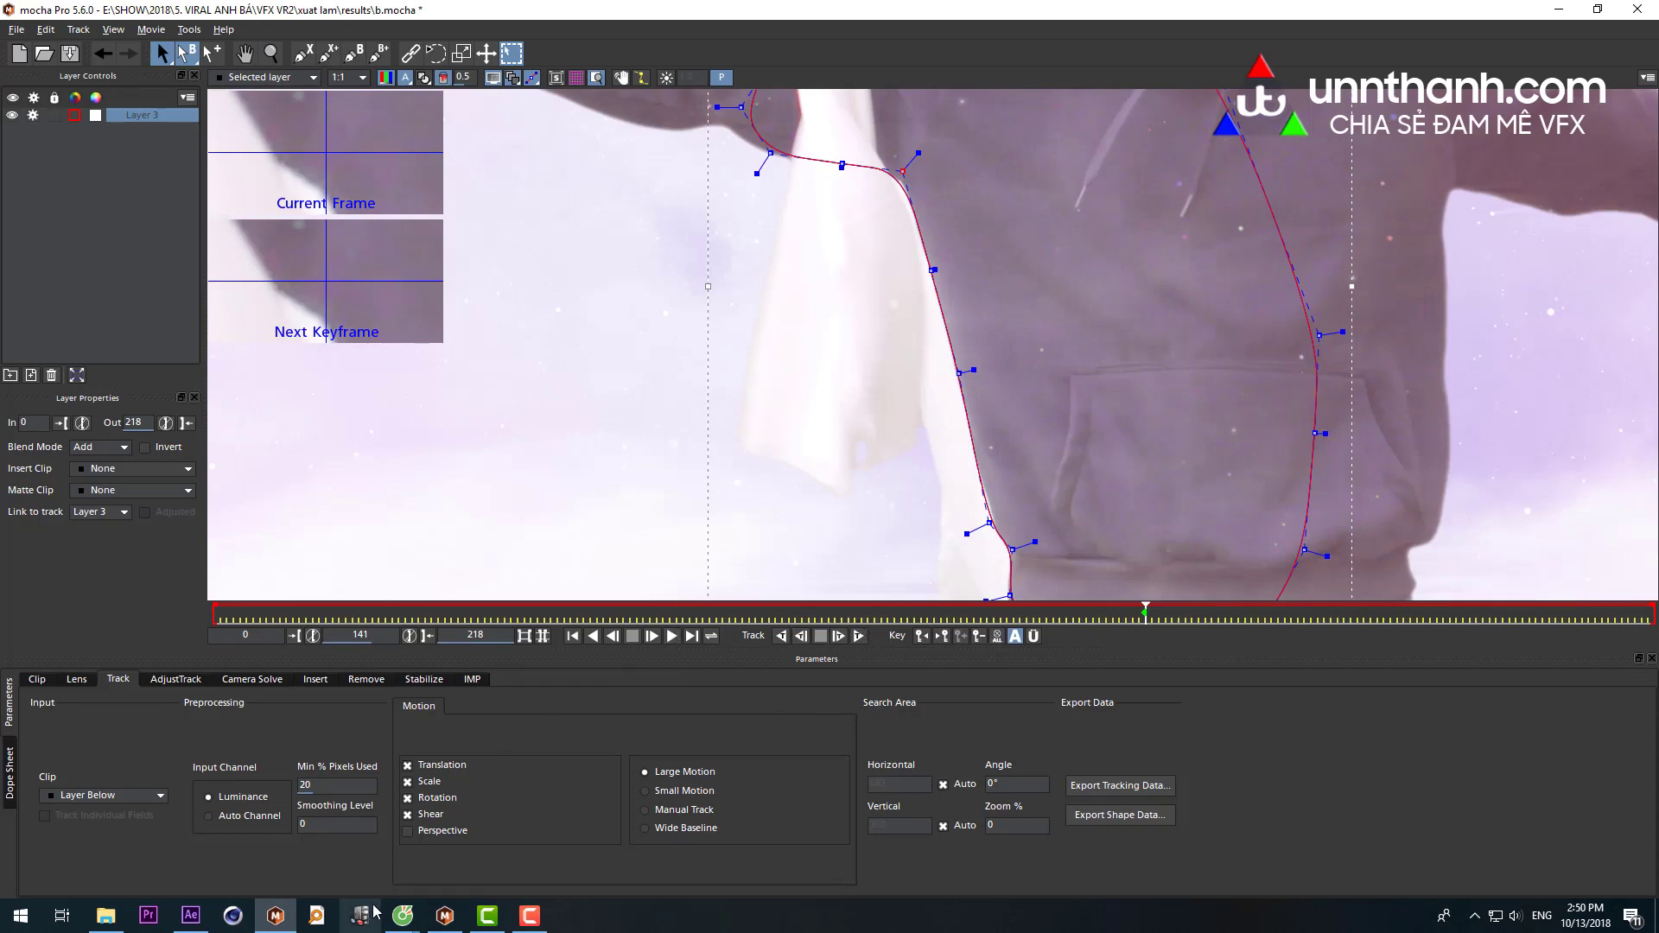
pyautogui.click(445, 916)
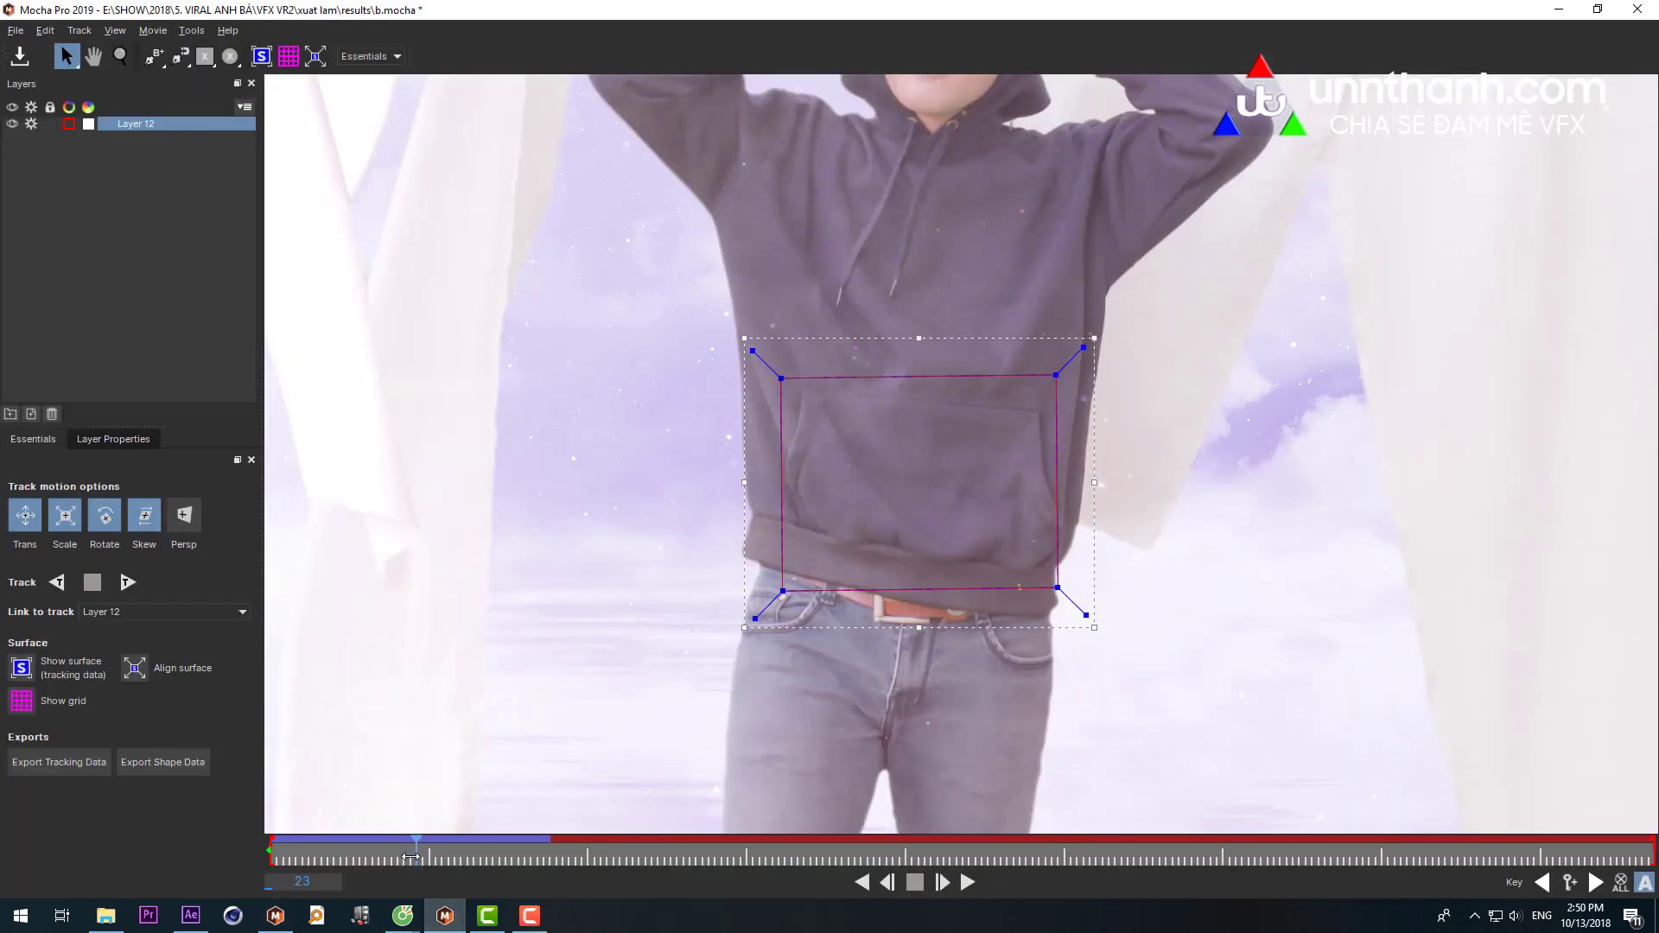
pyautogui.moveTo(414, 852)
pyautogui.mouseDown()
pyautogui.moveTo(435, 826)
pyautogui.moveTo(271, 843)
pyautogui.mouseUp()
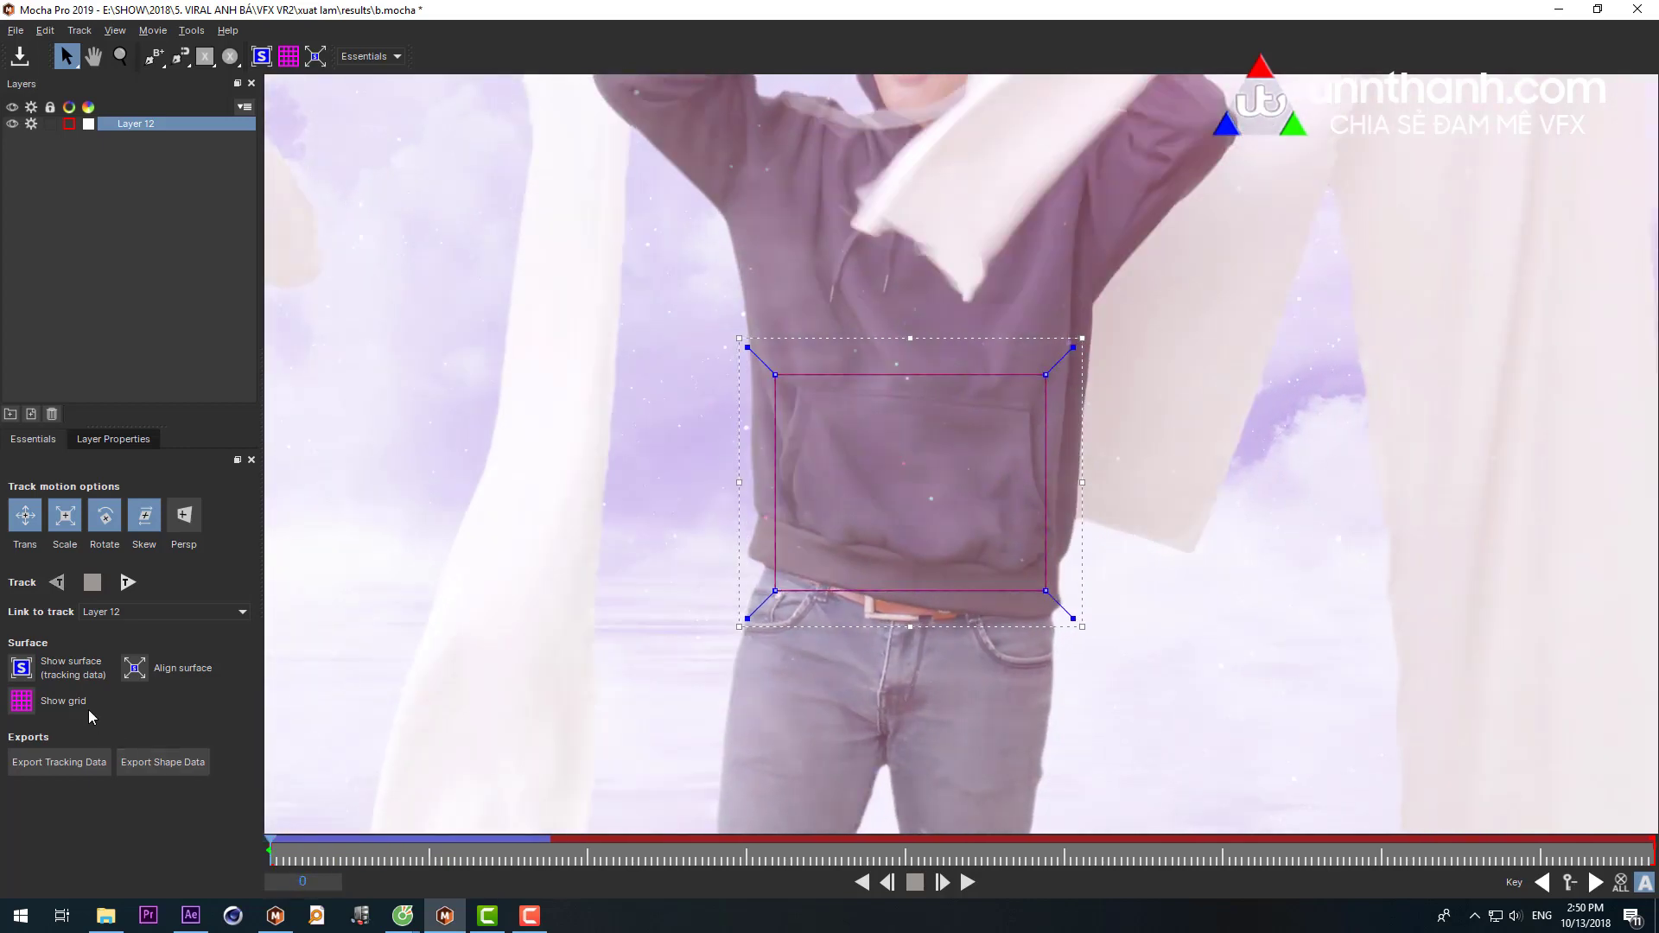
# - Turn on Layer 12's surface and grid, comparing with the surface display in mocha Pro 5.6
pyautogui.click(22, 668)
pyautogui.click(23, 702)
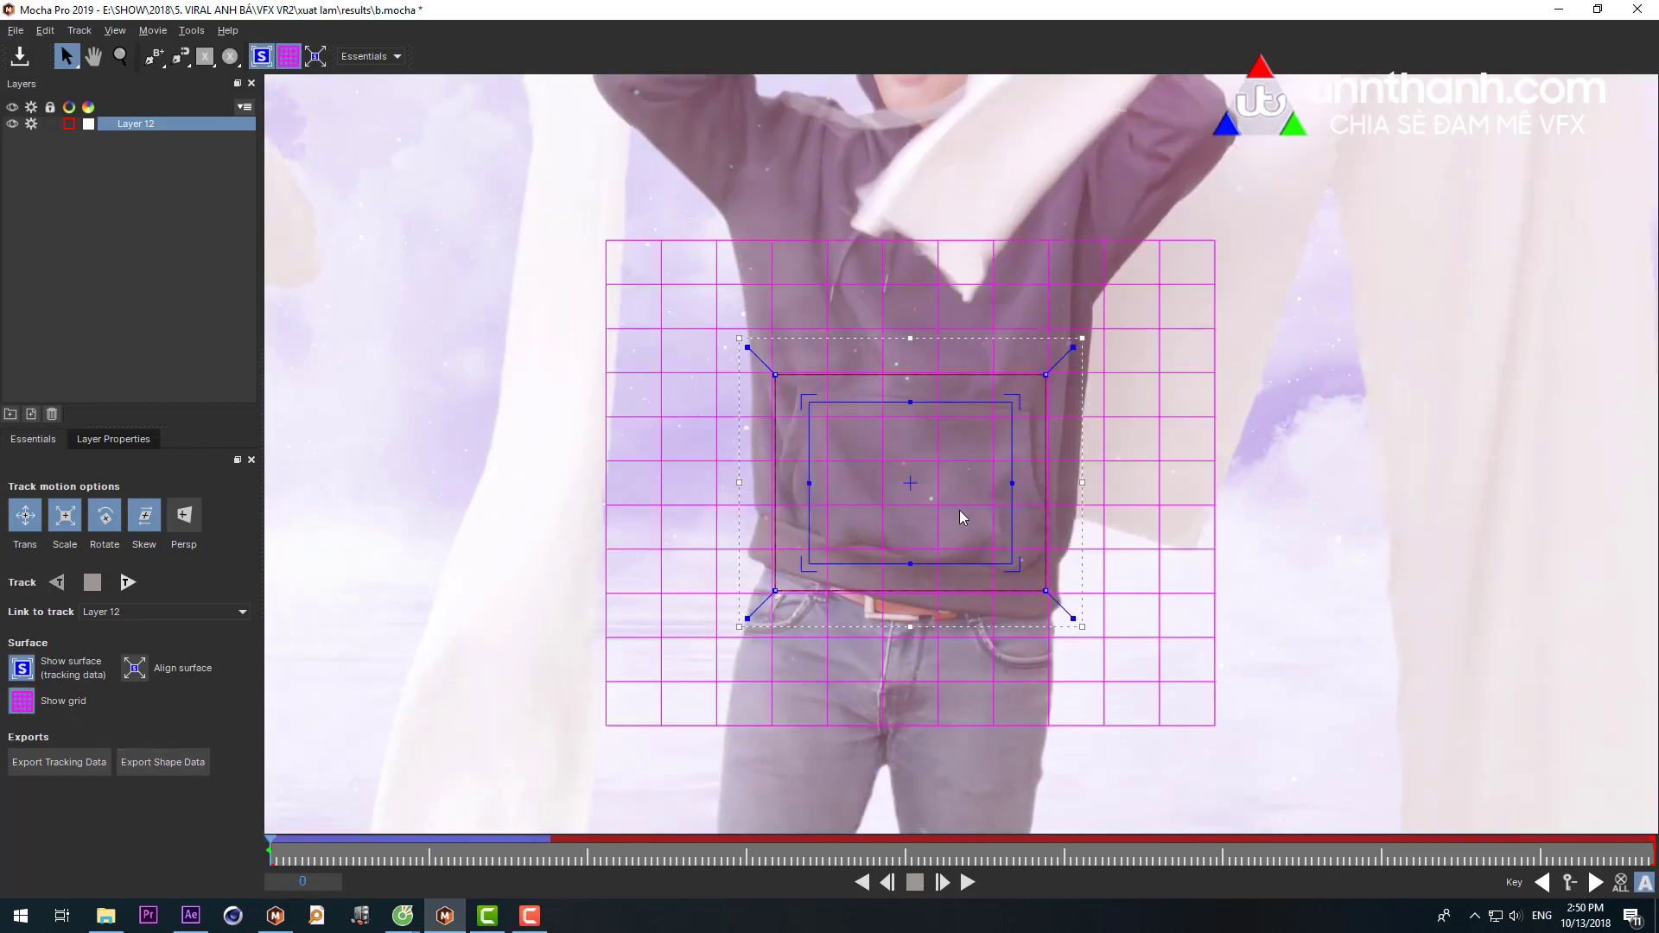
pyautogui.click(275, 916)
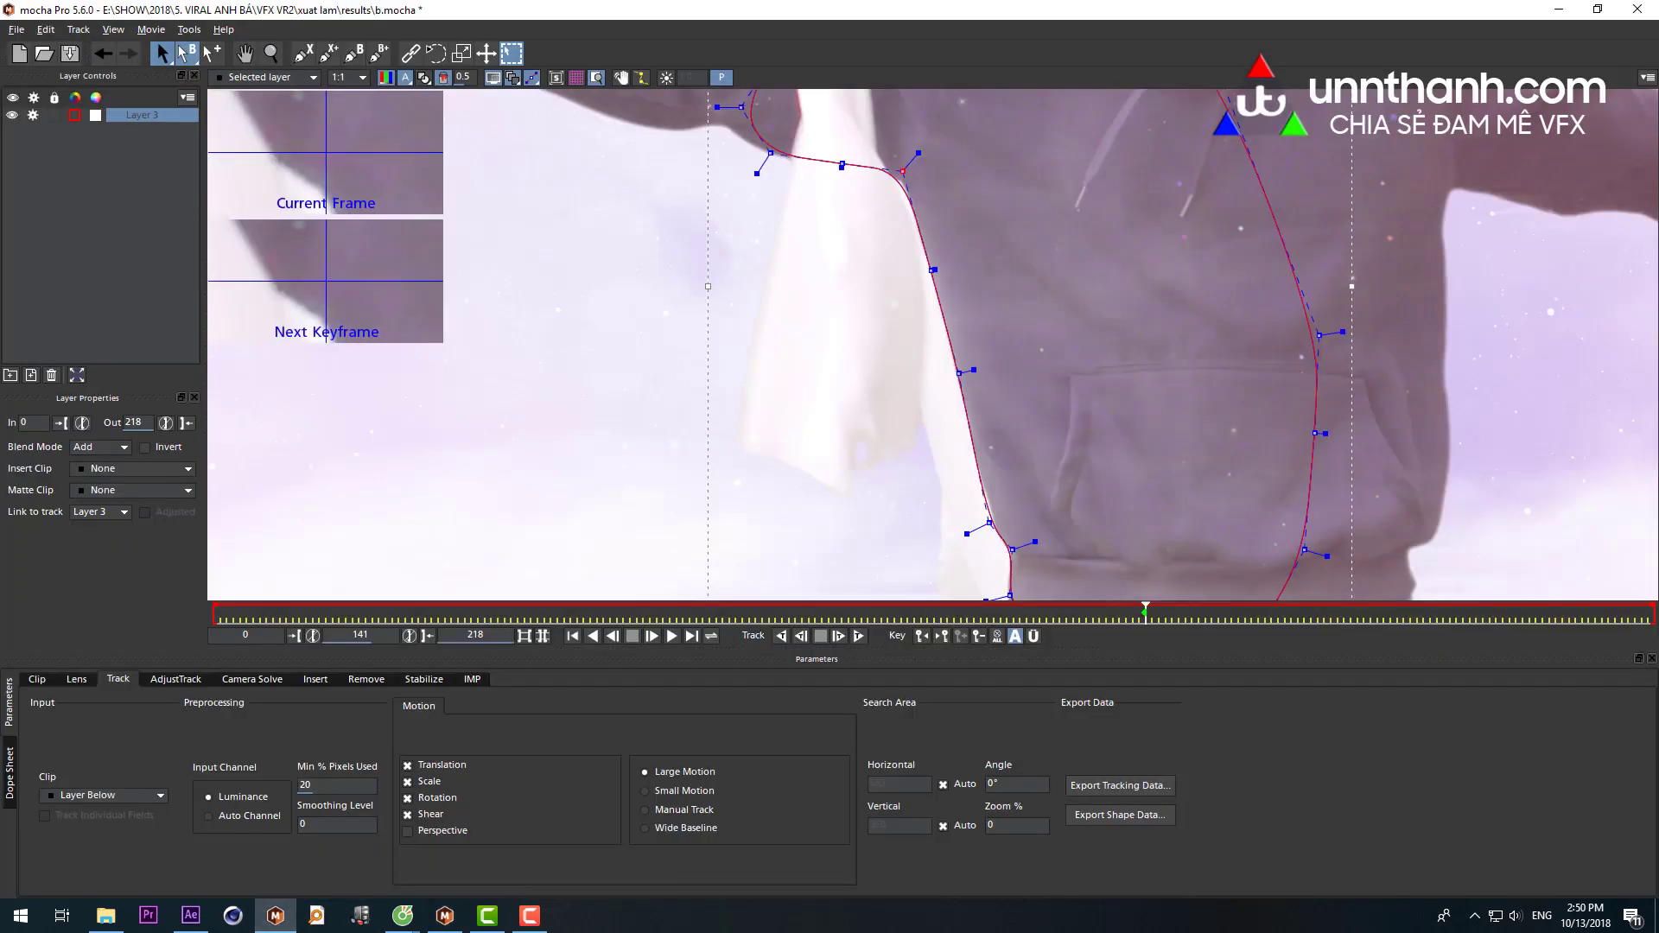
pyautogui.click(576, 76)
pyautogui.click(576, 77)
pyautogui.click(555, 77)
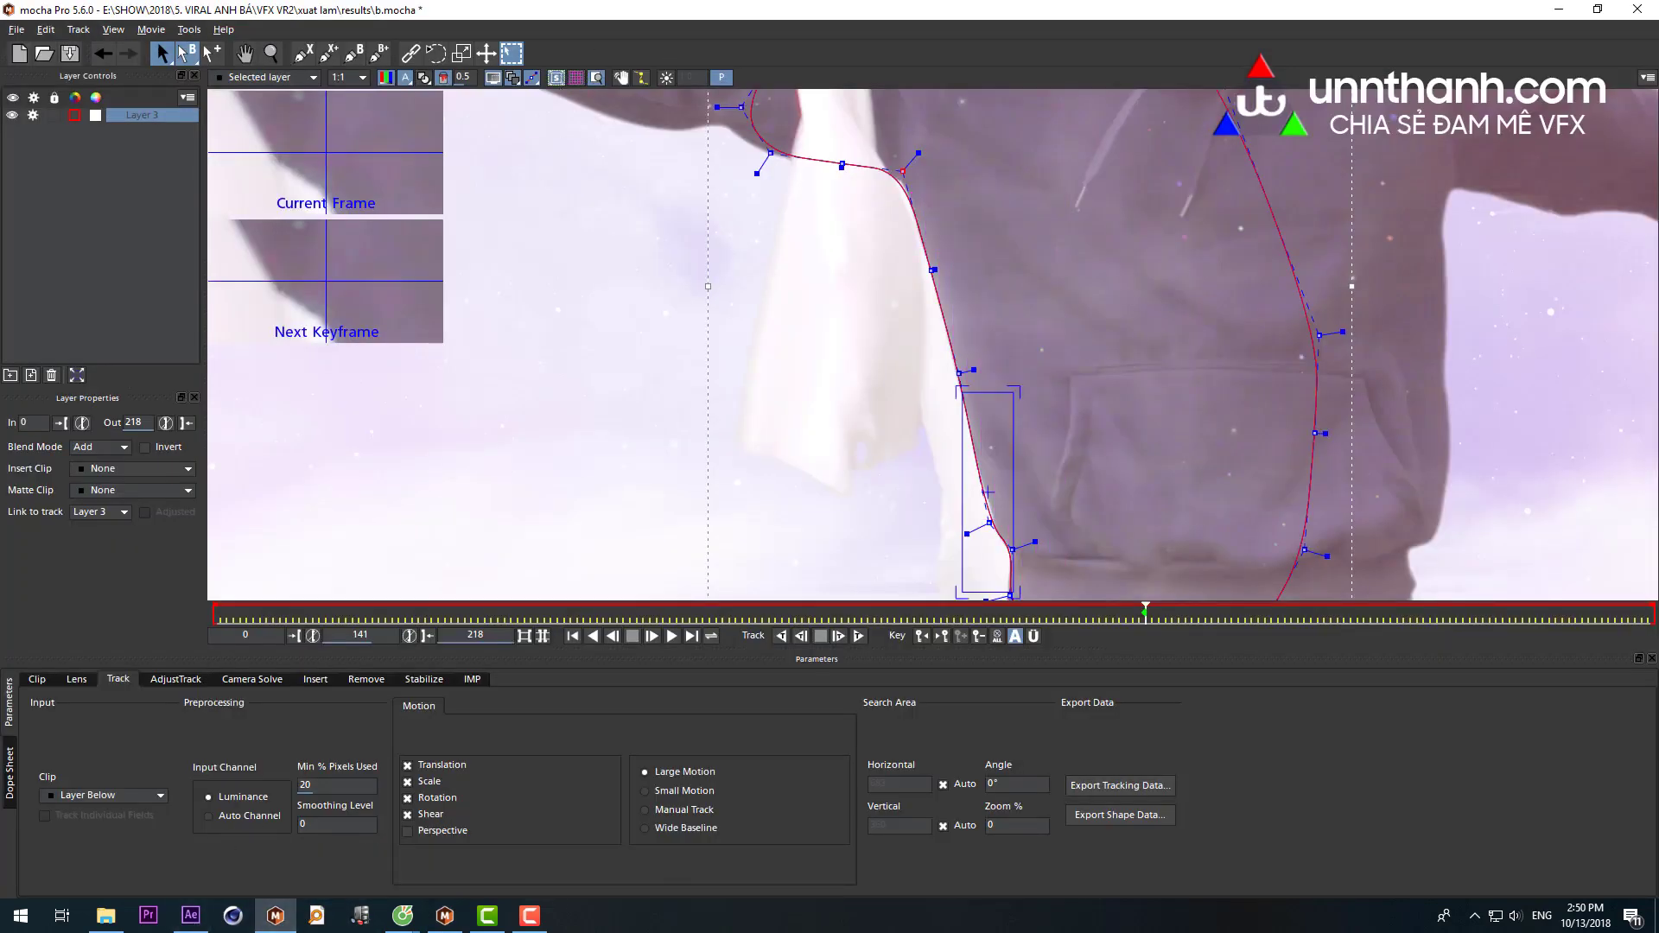
pyautogui.click(446, 916)
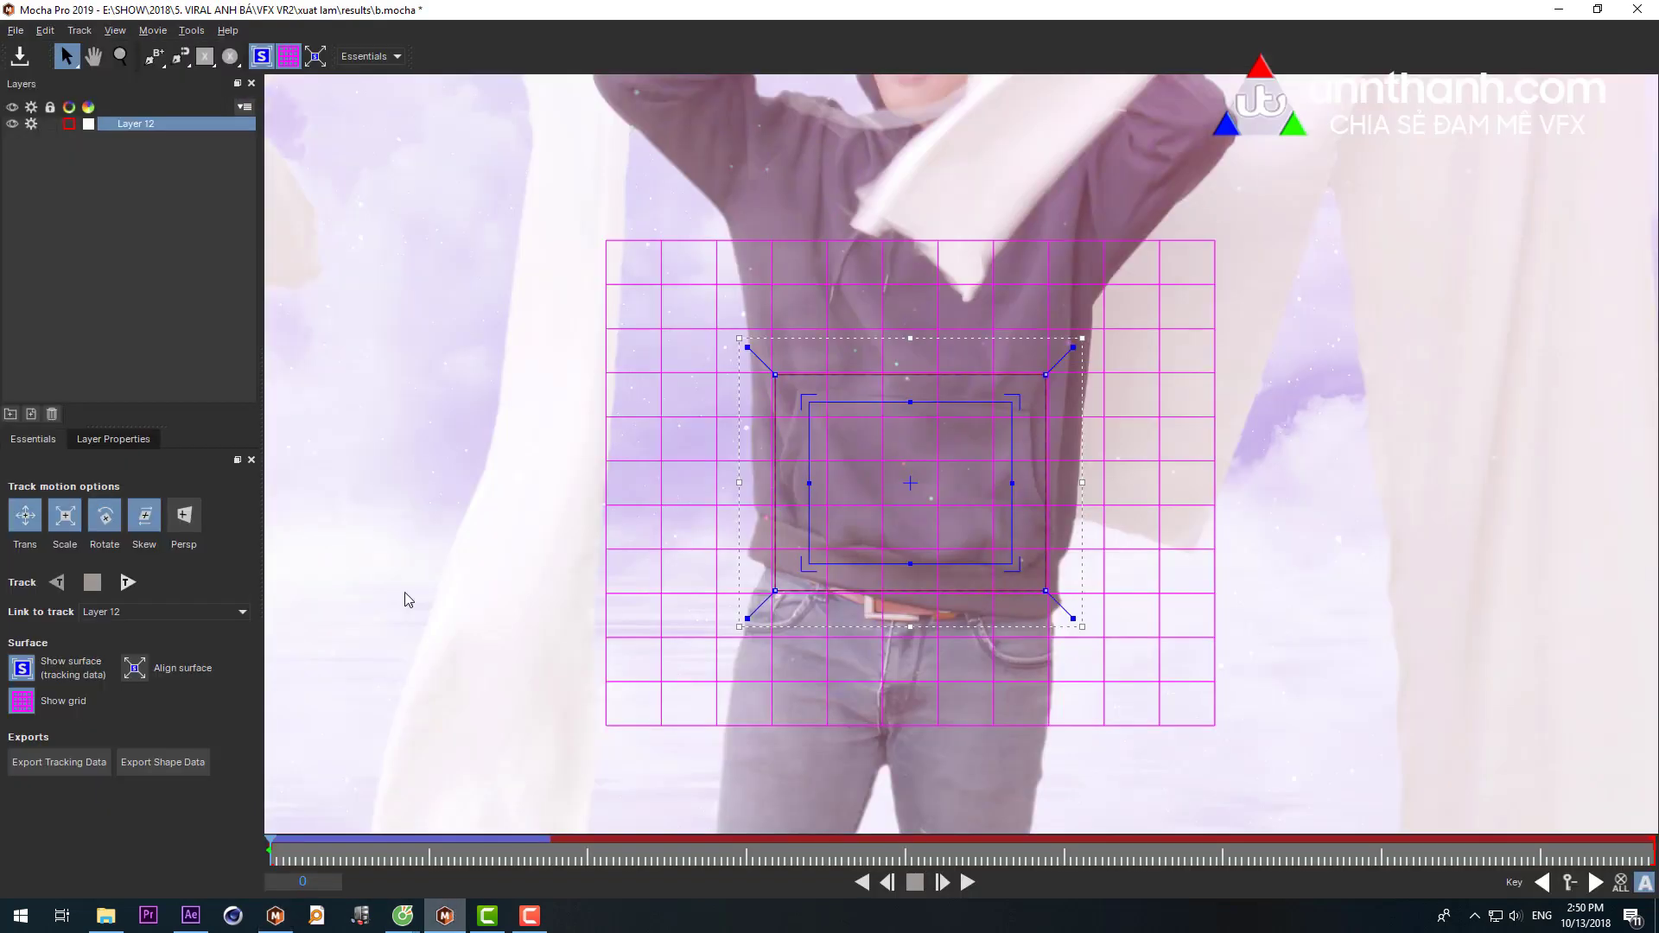
# - Re-toggle the toolbar surface and grid buttons so both show over the pocket
pyautogui.click(289, 60)
pyautogui.click(262, 59)
pyautogui.click(286, 63)
# - Open Export Shape Data, and in mocha Pro 5.6 copy Layer 3's shape data
pyautogui.click(178, 766)
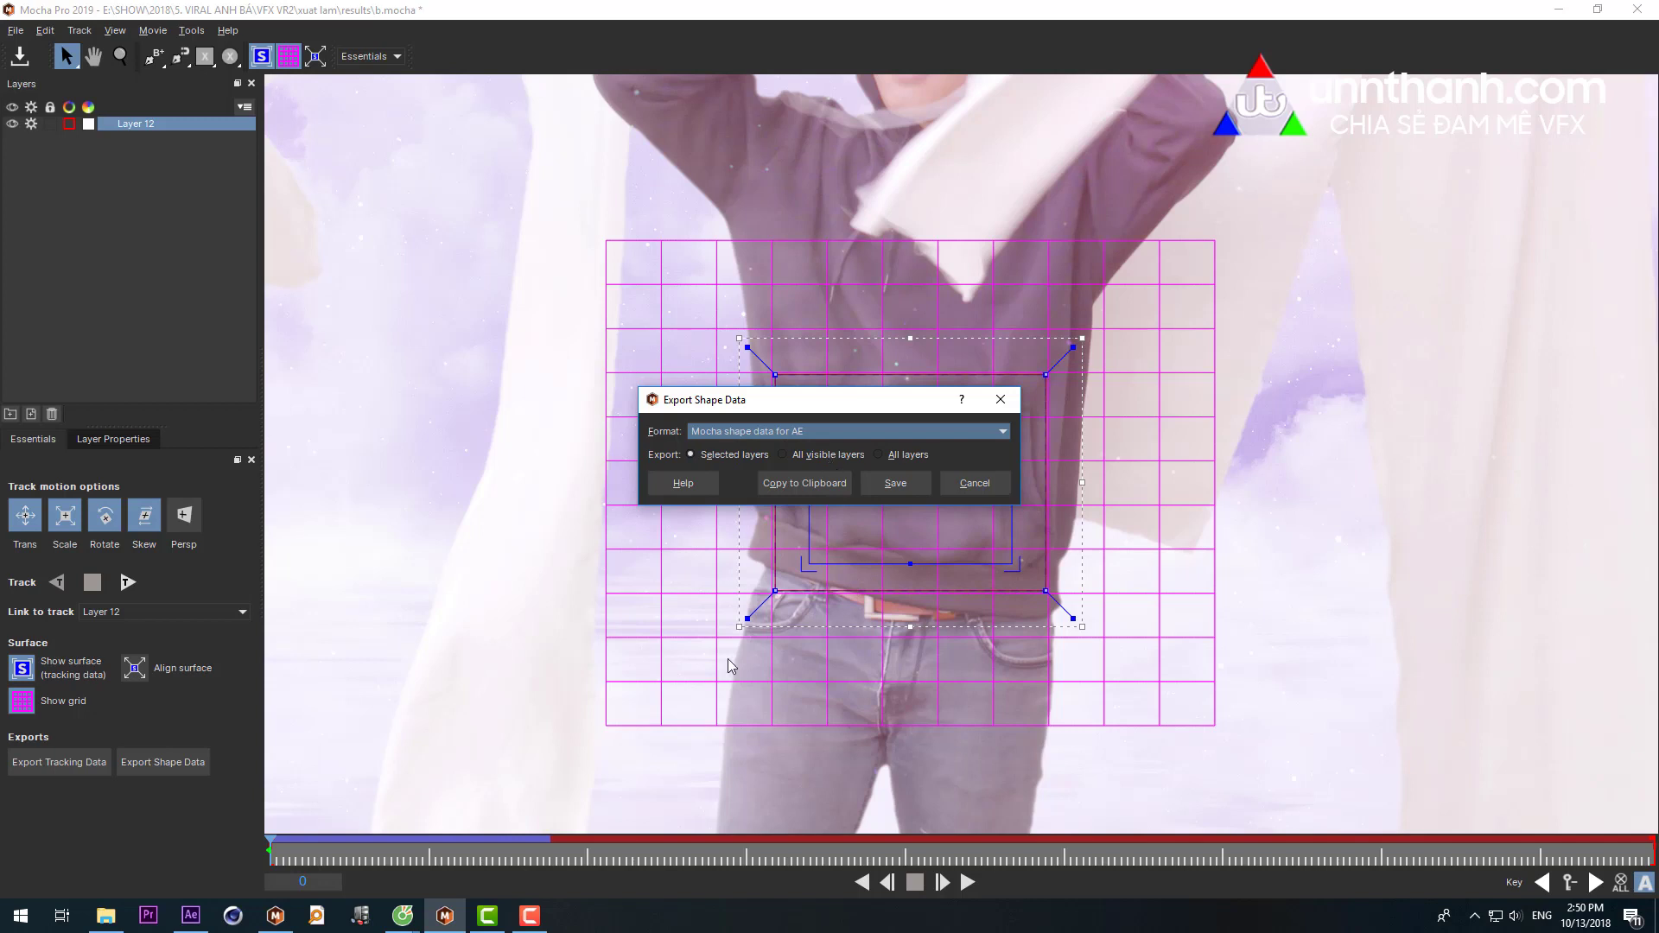
pyautogui.click(276, 915)
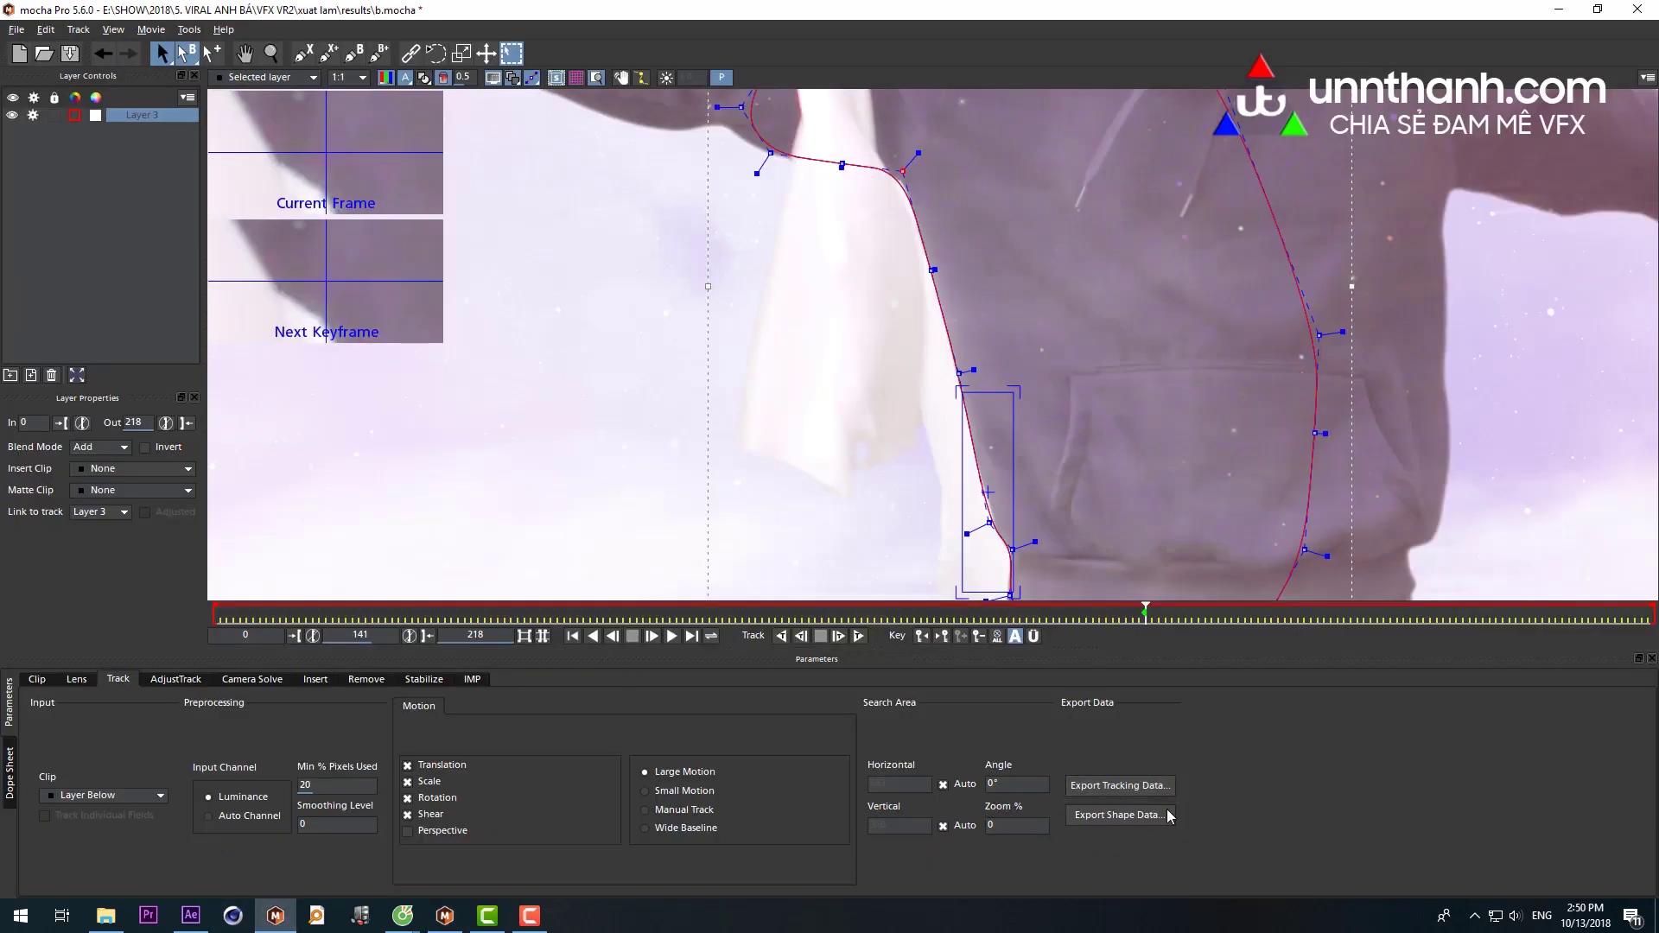
pyautogui.click(145, 112)
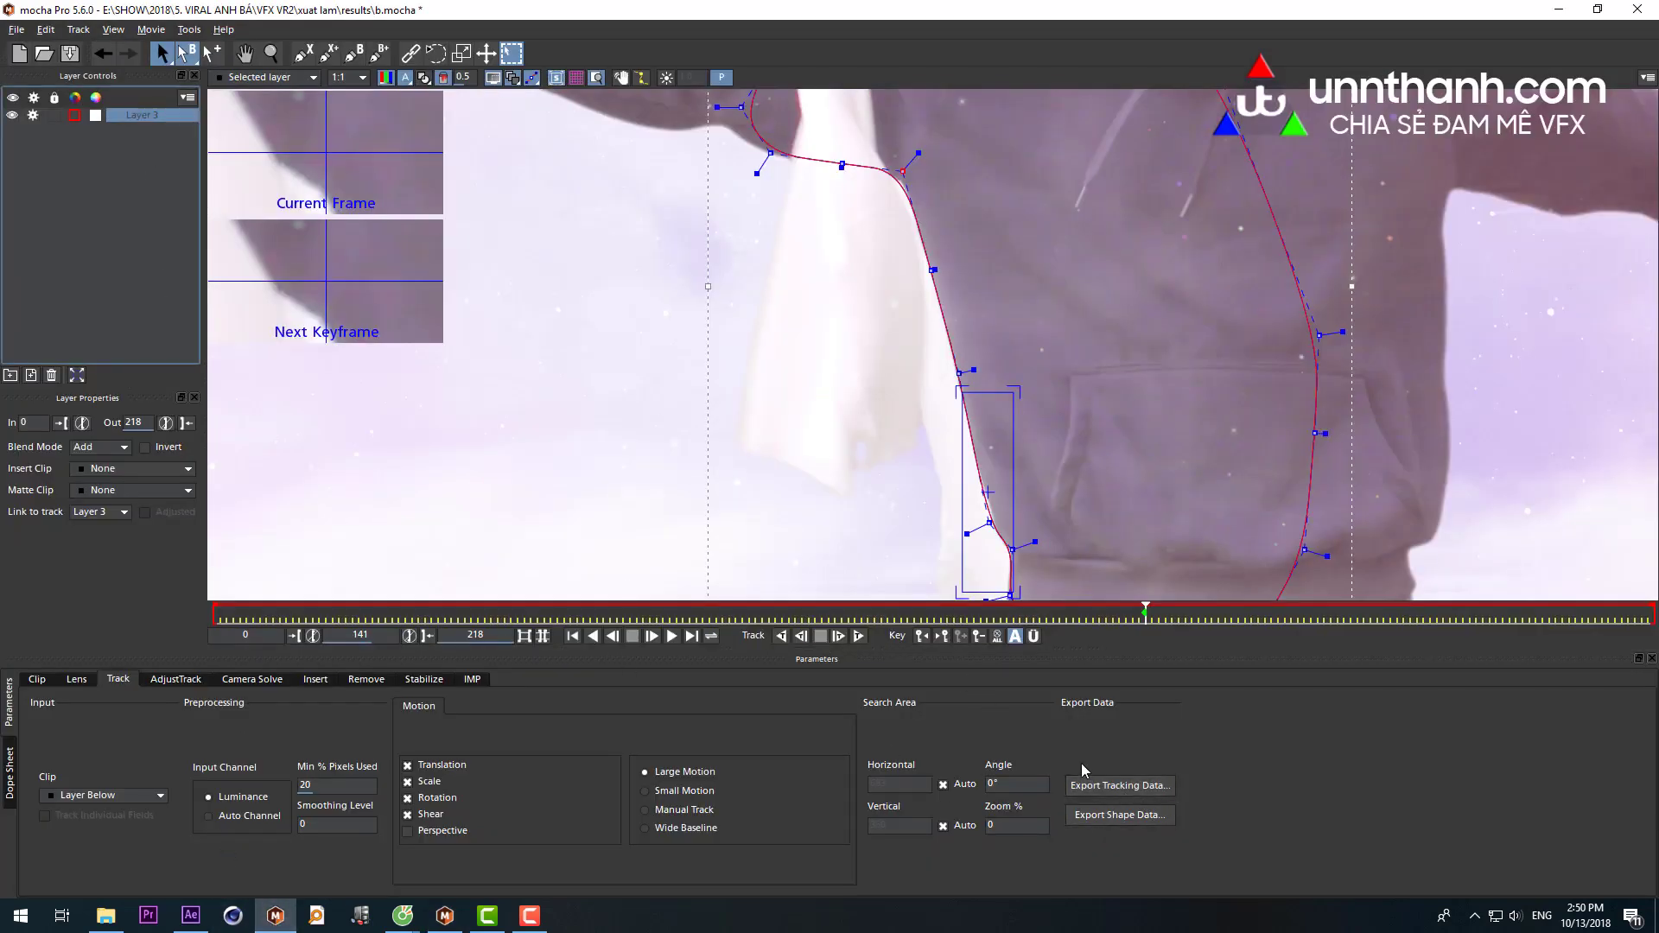
pyautogui.click(1110, 816)
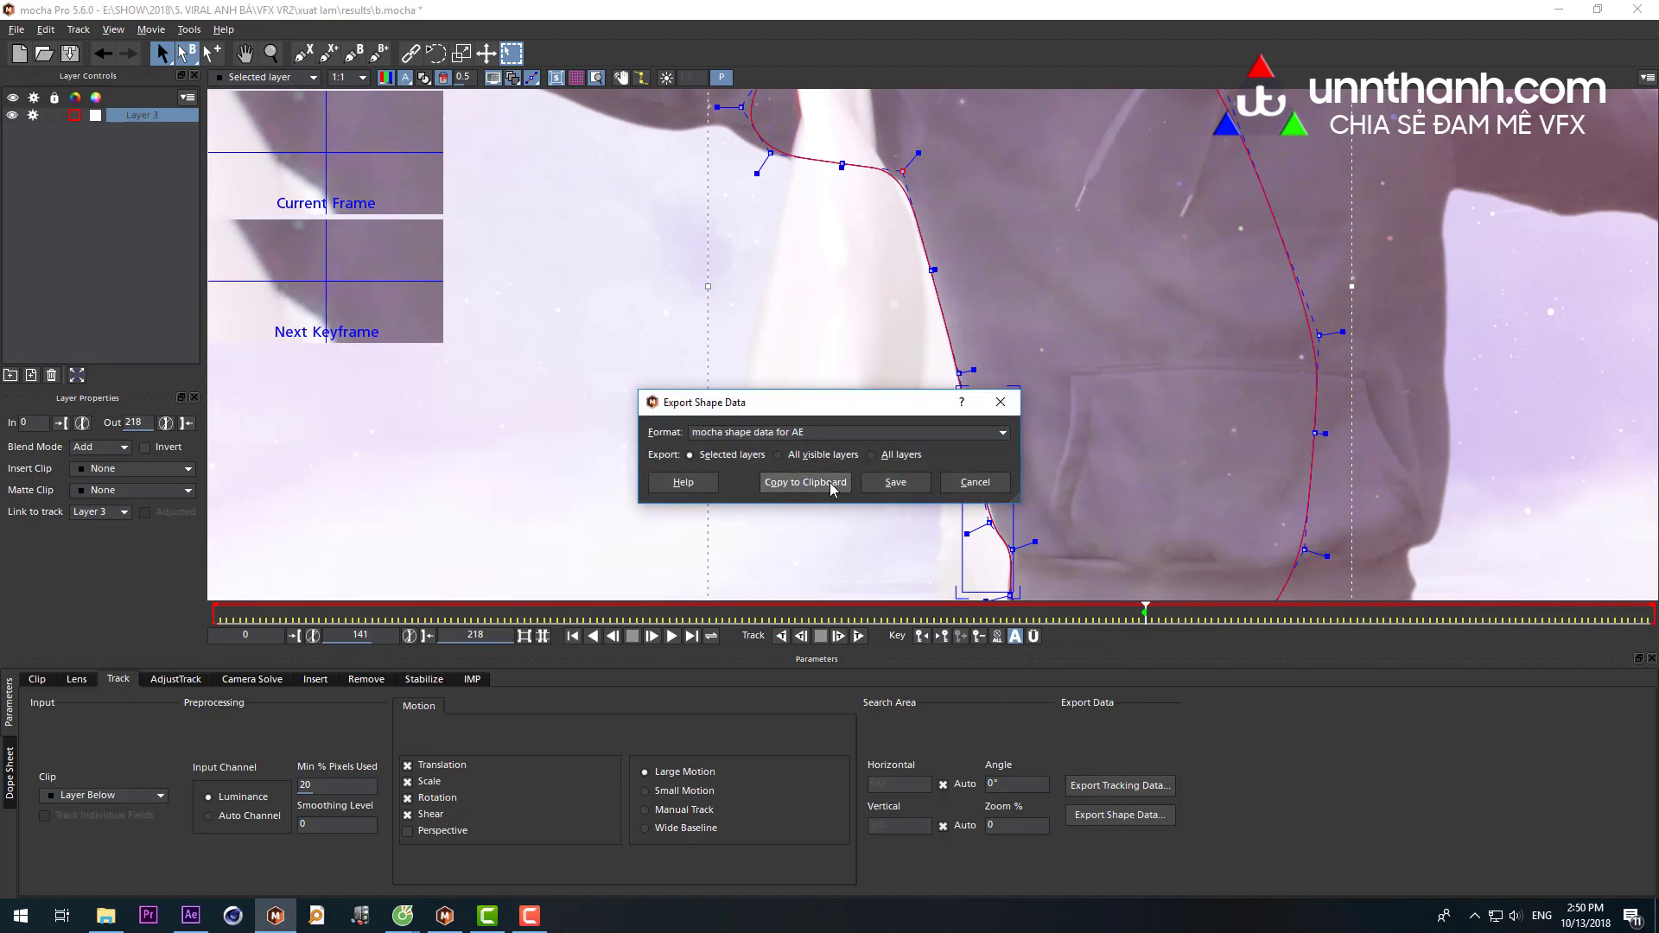
pyautogui.click(832, 484)
# - Copy Layer 12's Mocha shape data for AE to the clipboard and switch to After Effects
pyautogui.hotkey('alt', 'Tab')
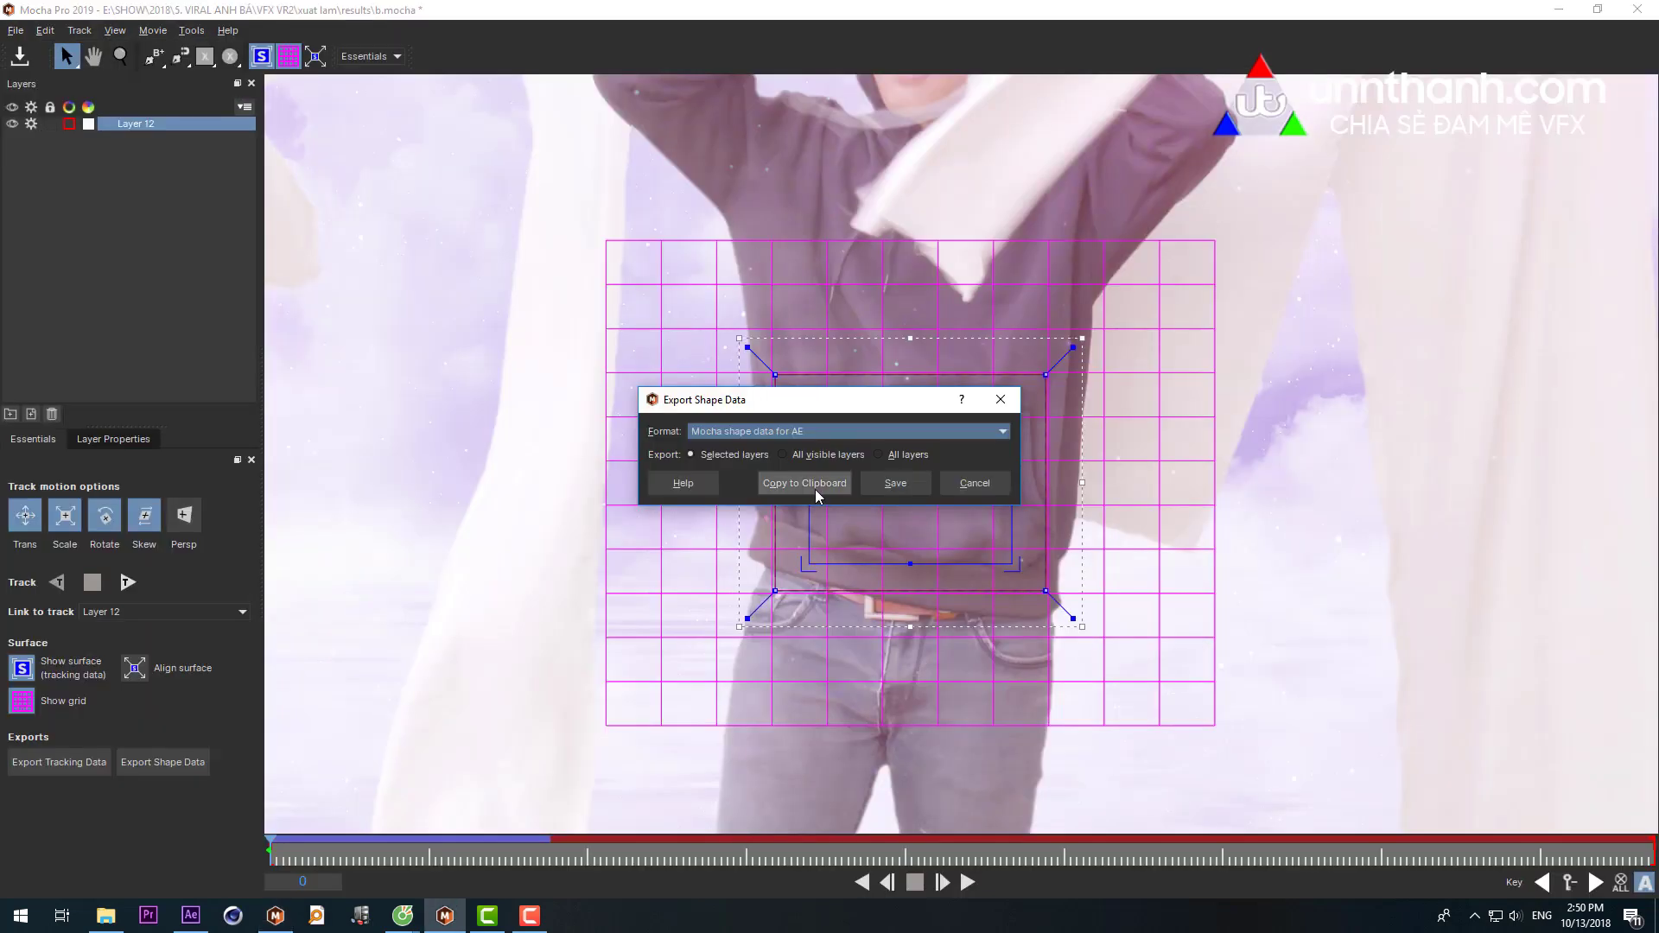
pyautogui.click(816, 489)
pyautogui.click(190, 915)
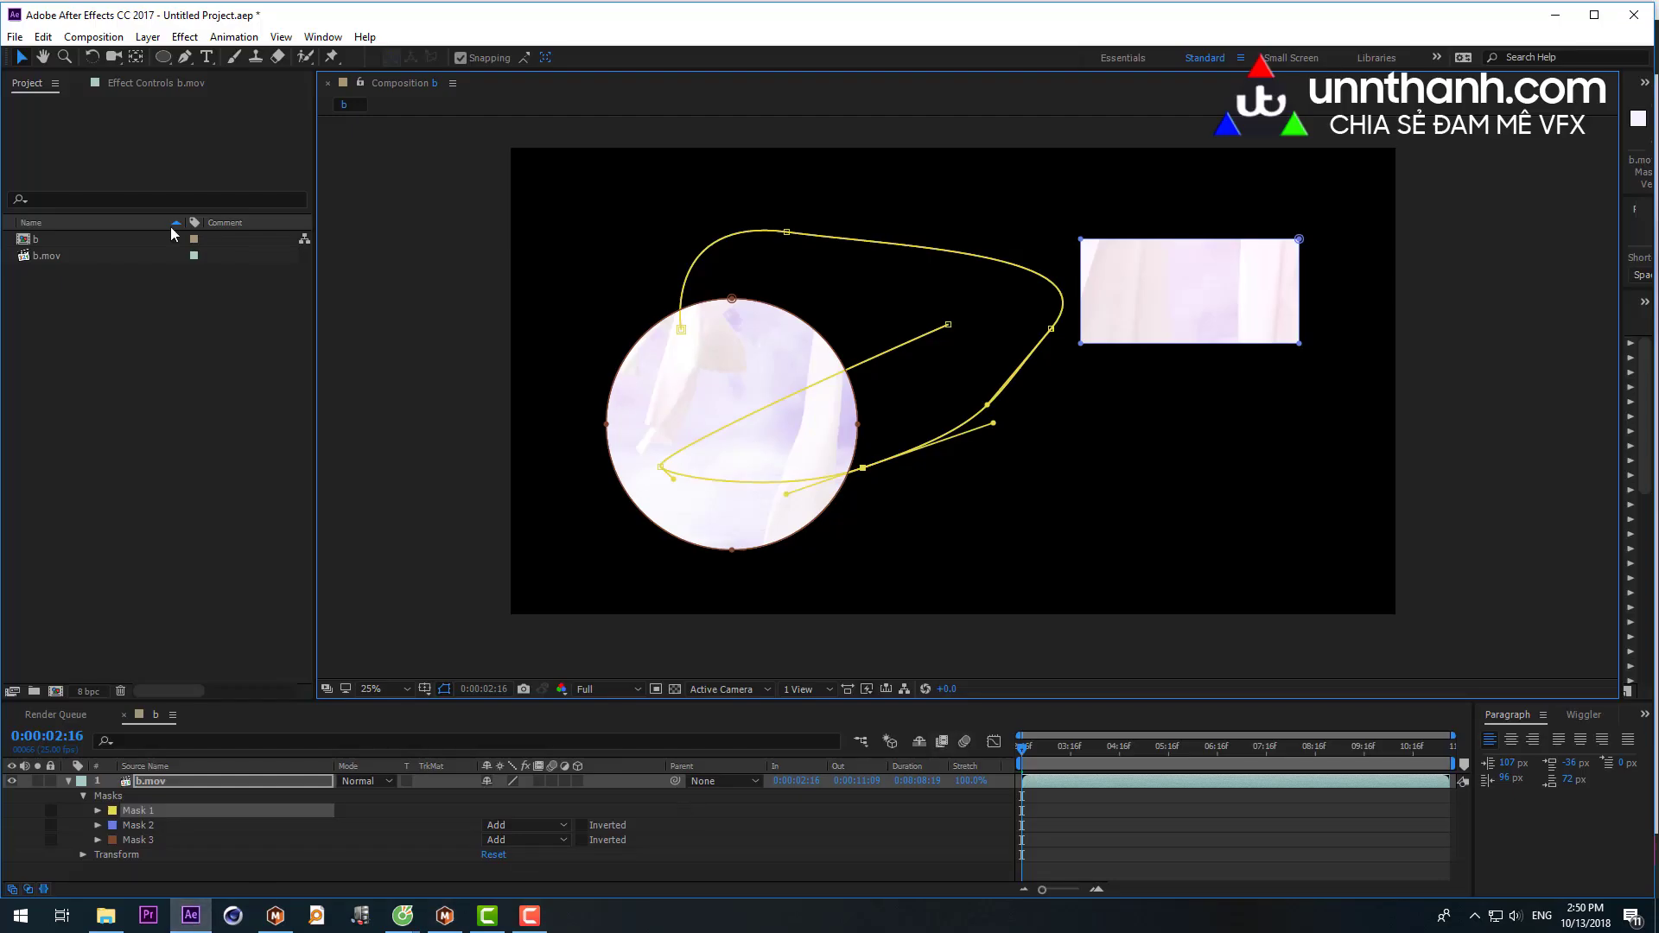
# - Replace b.mov's Masks 1–3 with the pasted Layer 12 mocha mask
pyautogui.keyDown('shift'); pyautogui.click(134, 827); pyautogui.keyUp('shift')
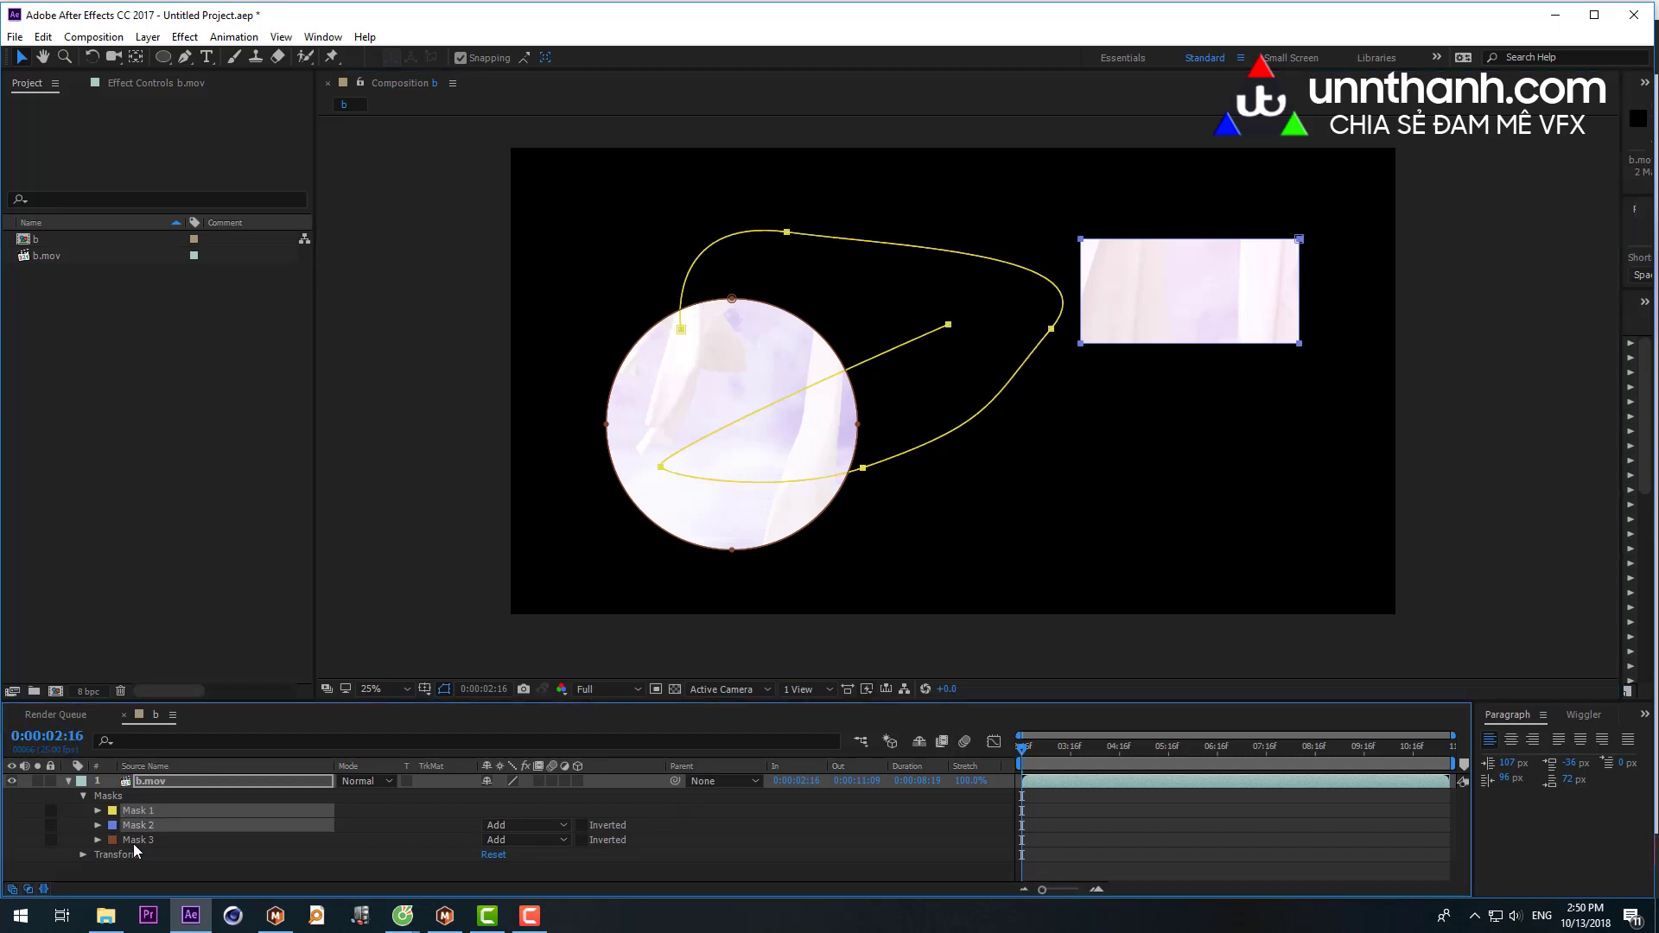
pyautogui.keyDown('shift'); pyautogui.click(137, 840); pyautogui.keyUp('shift')
pyautogui.press('Delete')
pyautogui.click(42, 36)
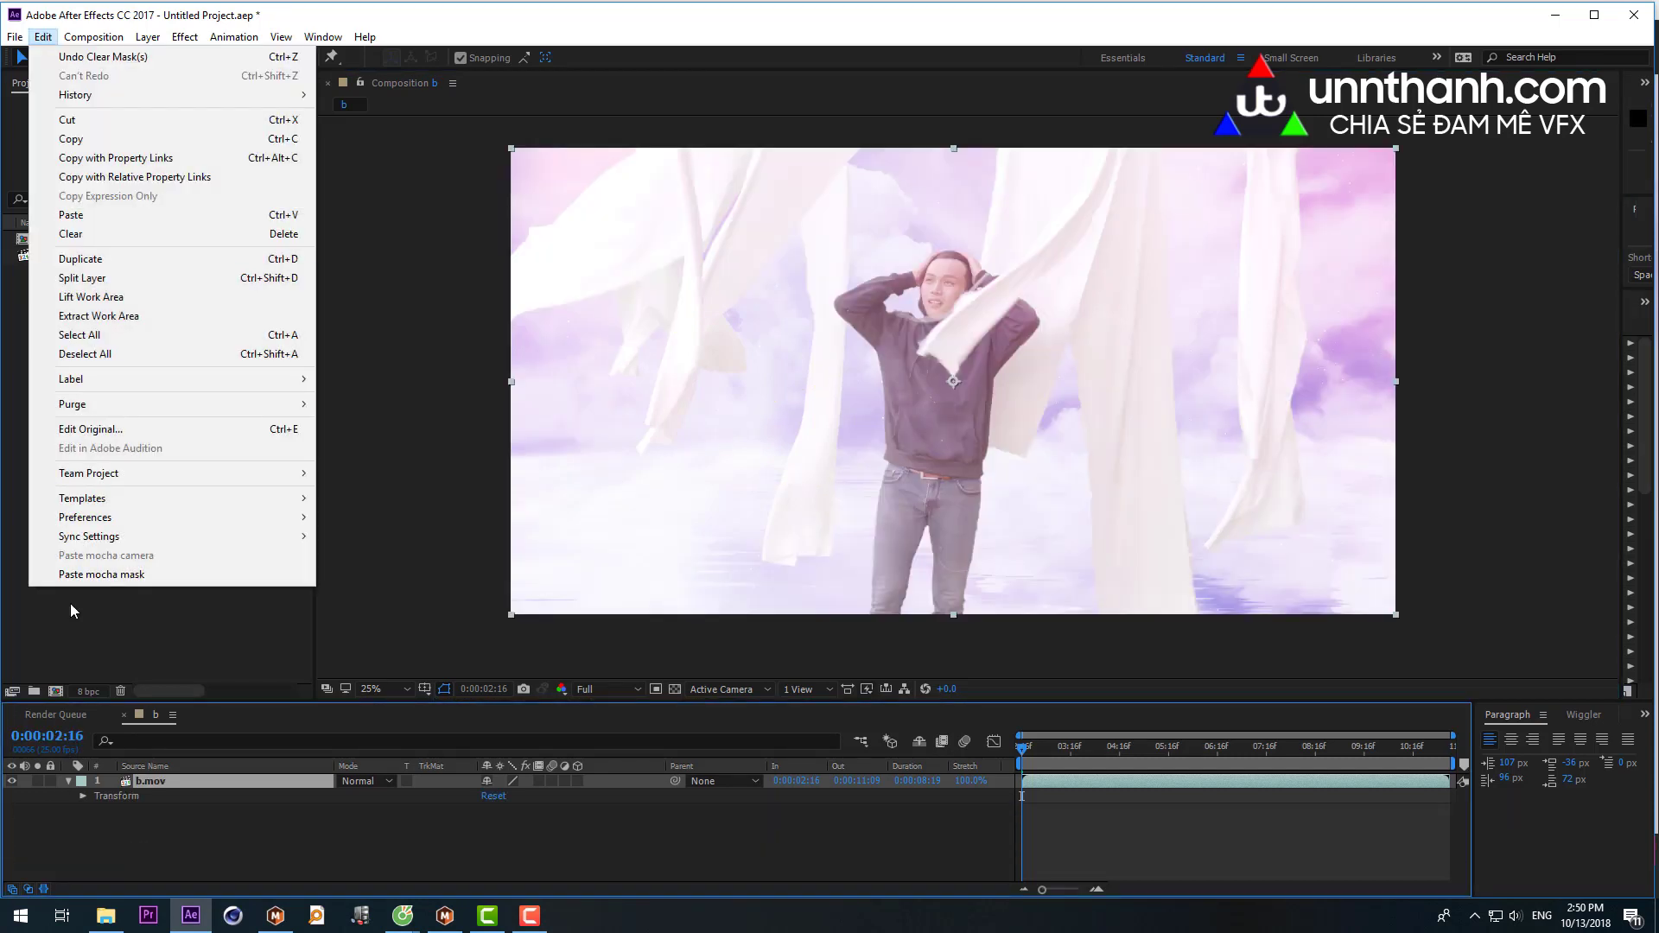
pyautogui.click(101, 575)
pyautogui.press('/')
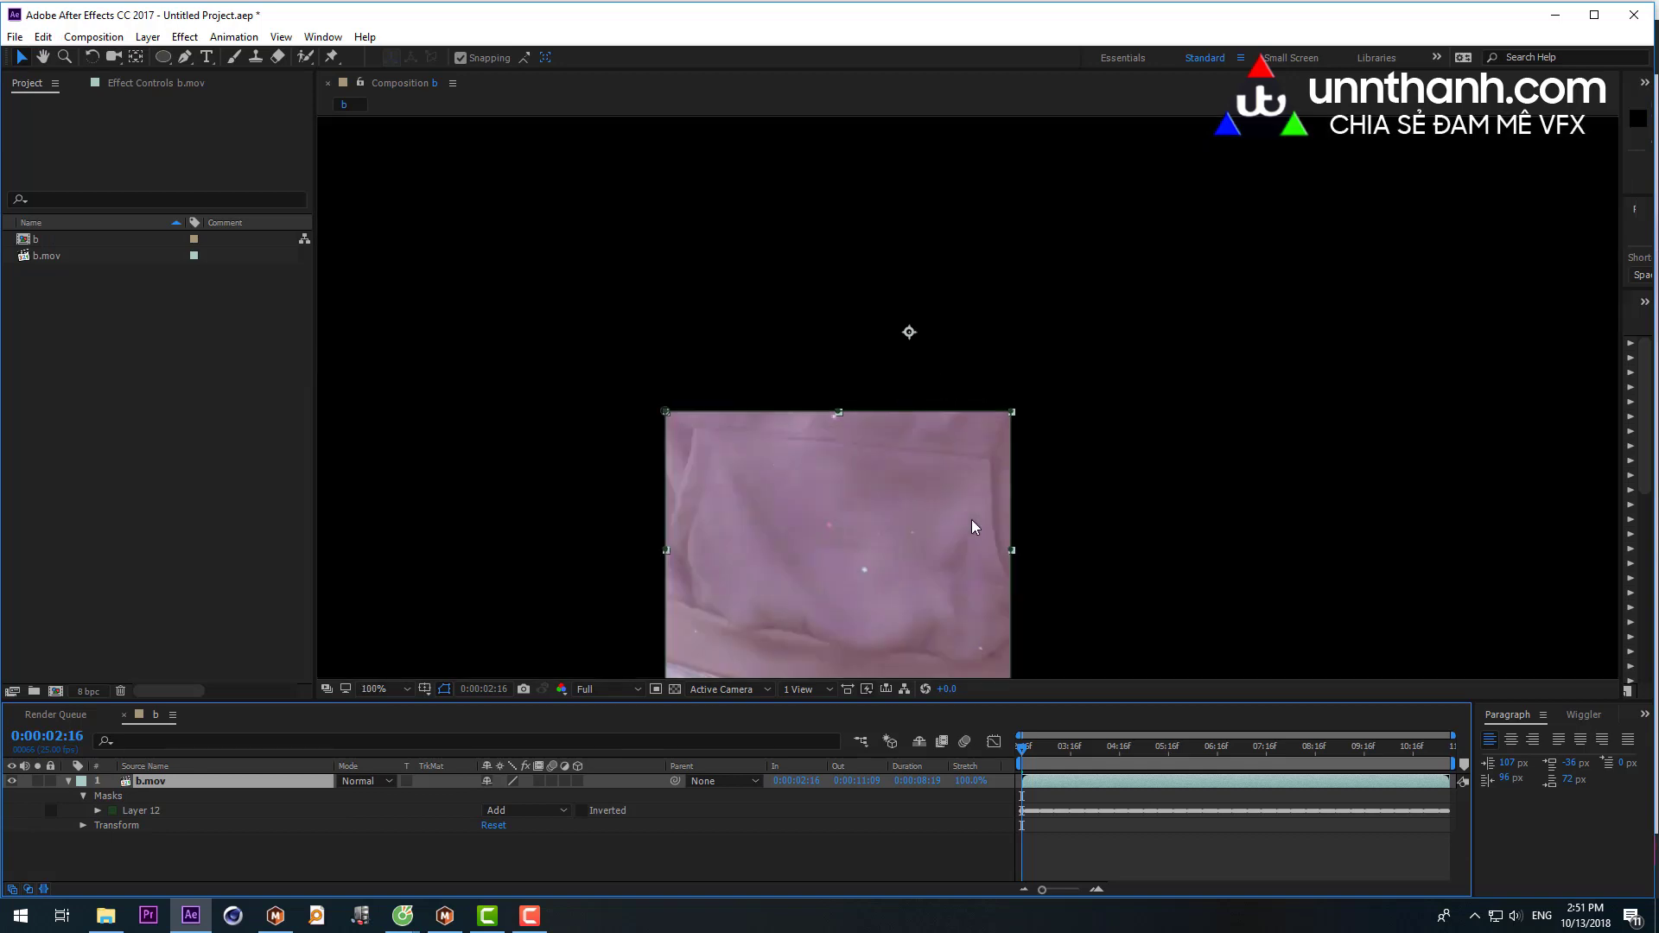
# - Set the Layer 12 mask mode to None and return to Mocha Pro 2019
pyautogui.click(512, 810)
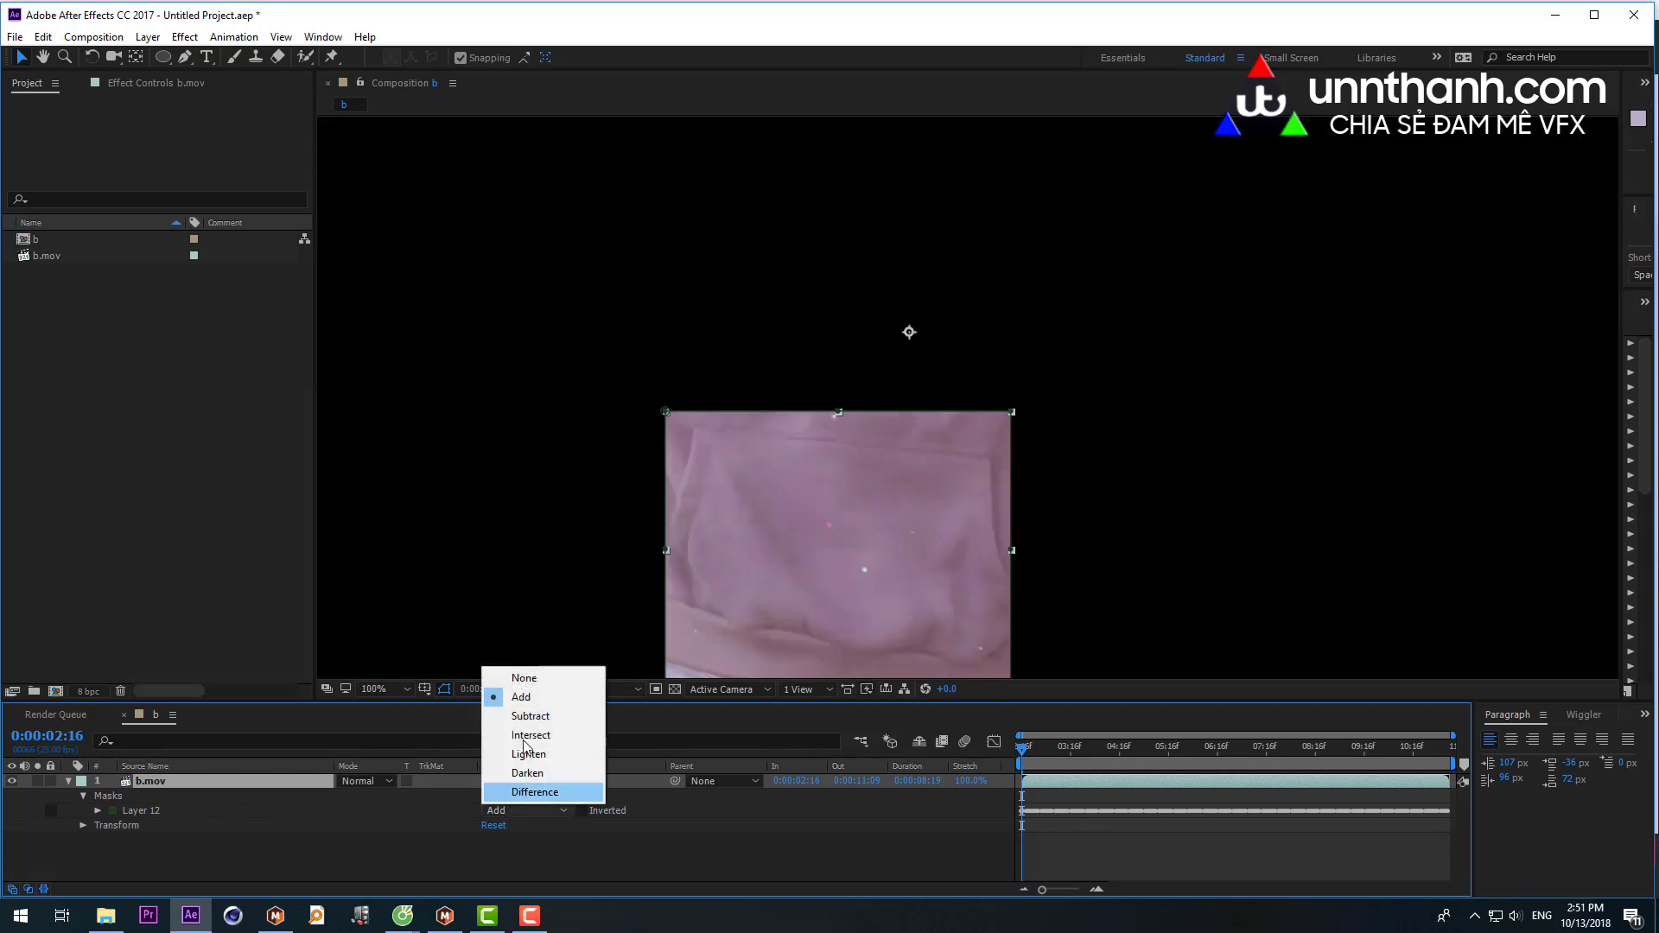
pyautogui.click(523, 677)
pyautogui.hotkey('alt', 'Tab')
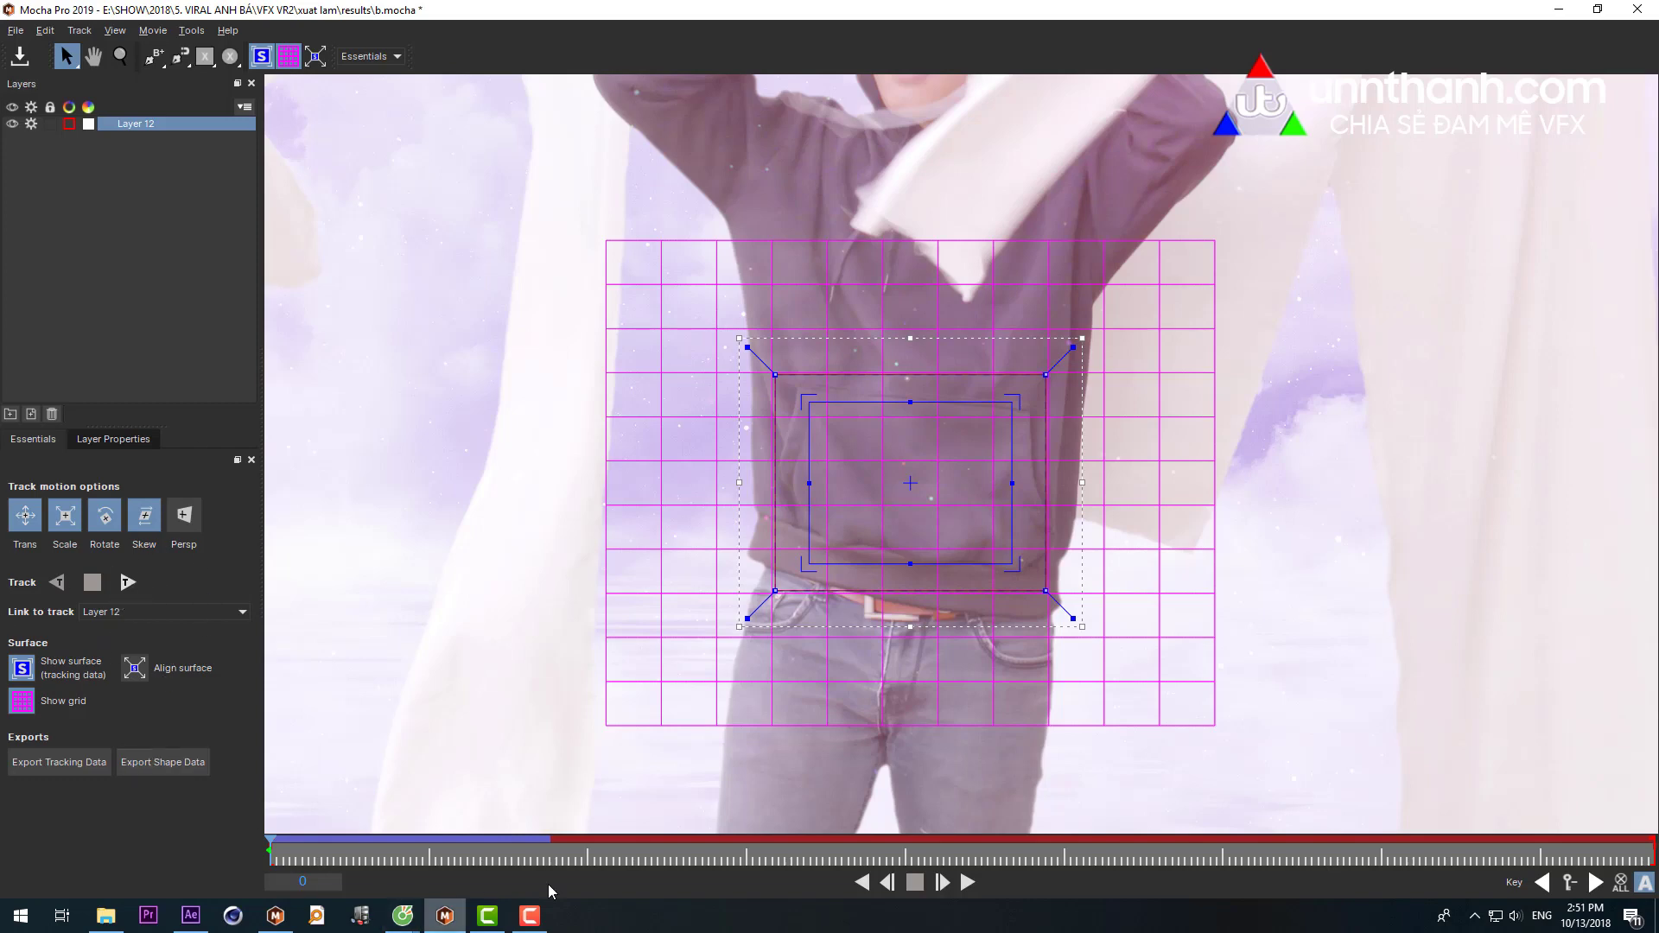
# - Scrub to preview the track on another frame, then switch to the Big Picture workspace
pyautogui.moveTo(477, 859)
pyautogui.mouseDown()
pyautogui.moveTo(238, 853)
pyautogui.moveTo(1436, 840)
pyautogui.moveTo(415, 810)
pyautogui.moveTo(955, 785)
pyautogui.moveTo(391, 7)
pyautogui.mouseUp()
pyautogui.click(368, 56)
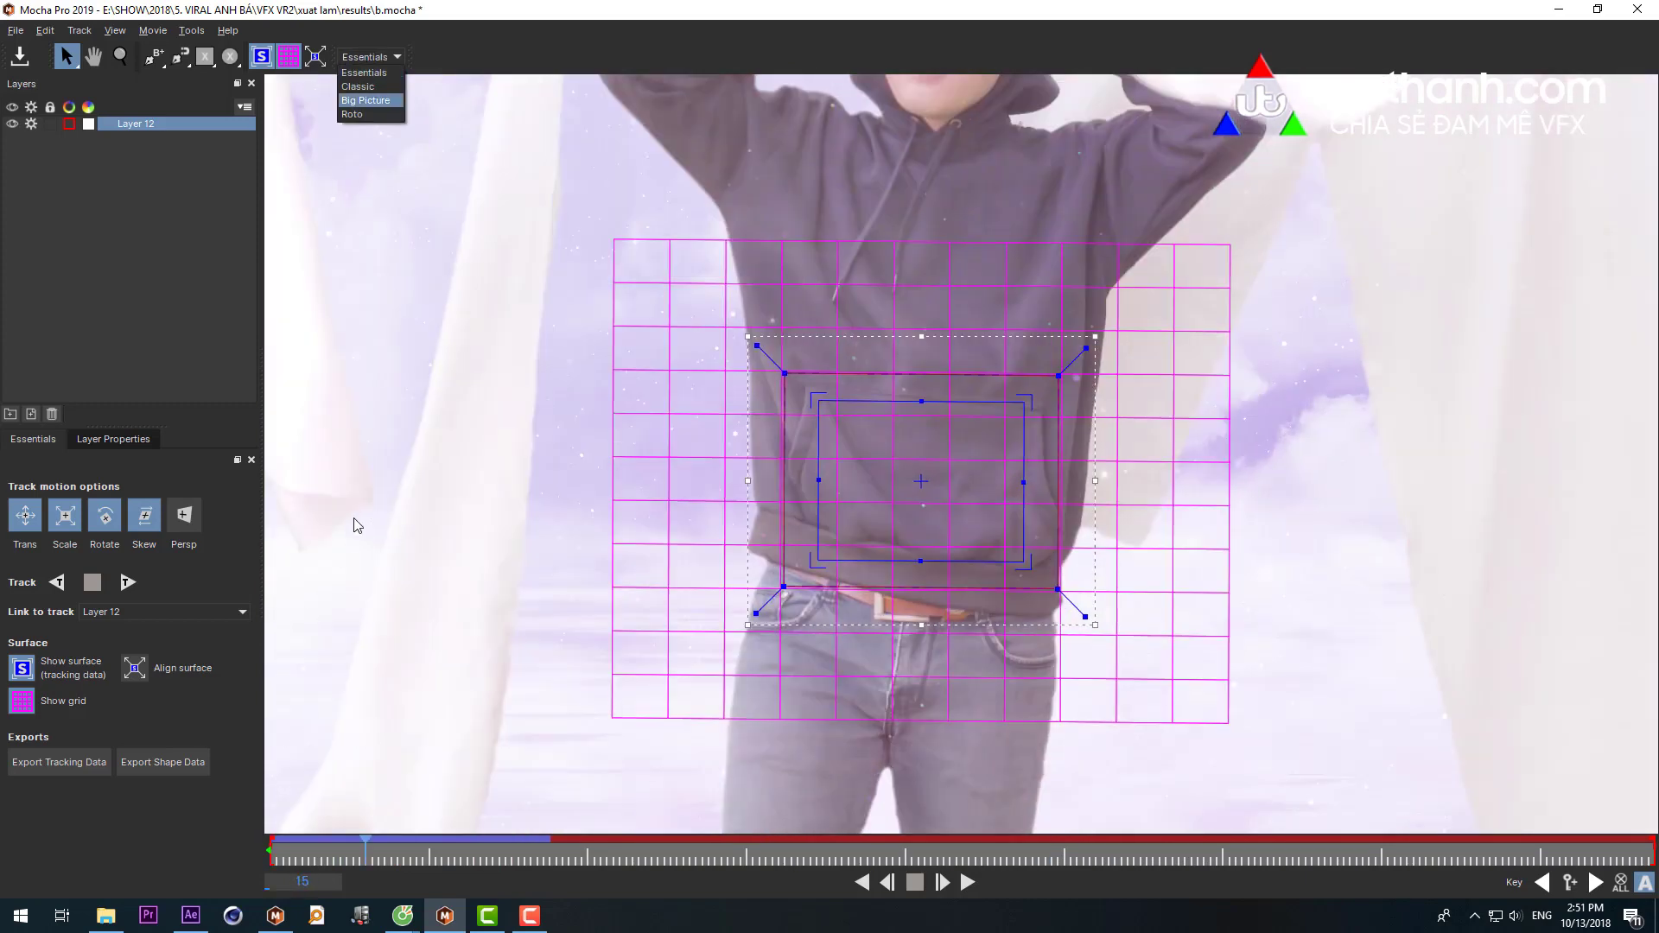
pyautogui.click(211, 366)
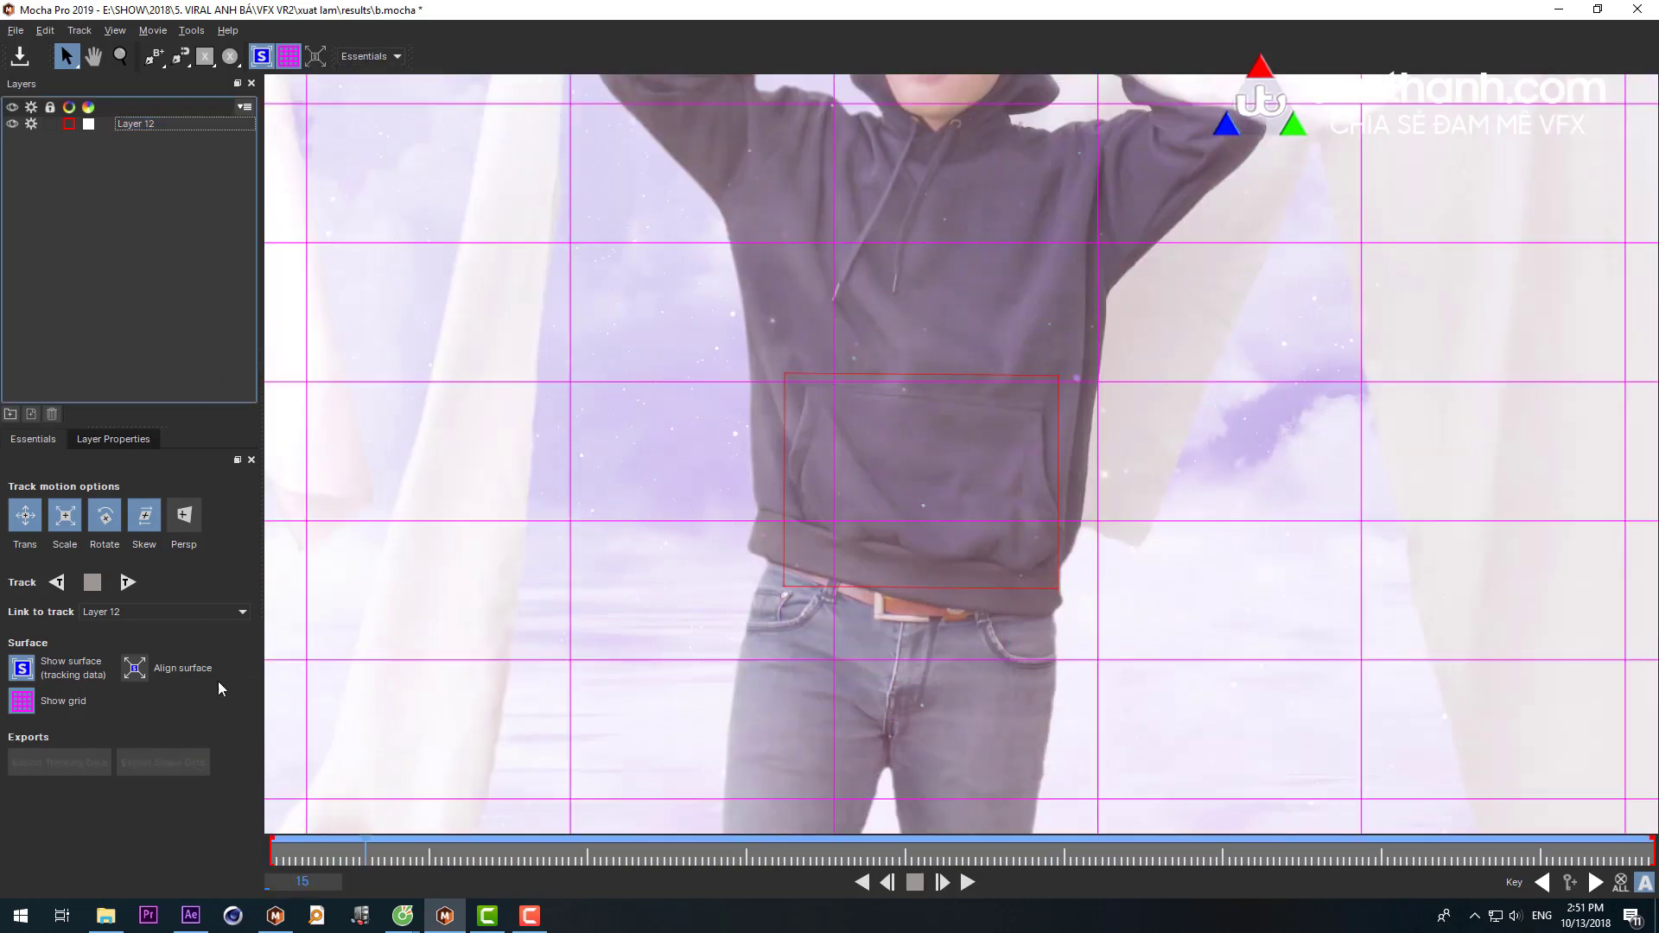
pyautogui.click(358, 59)
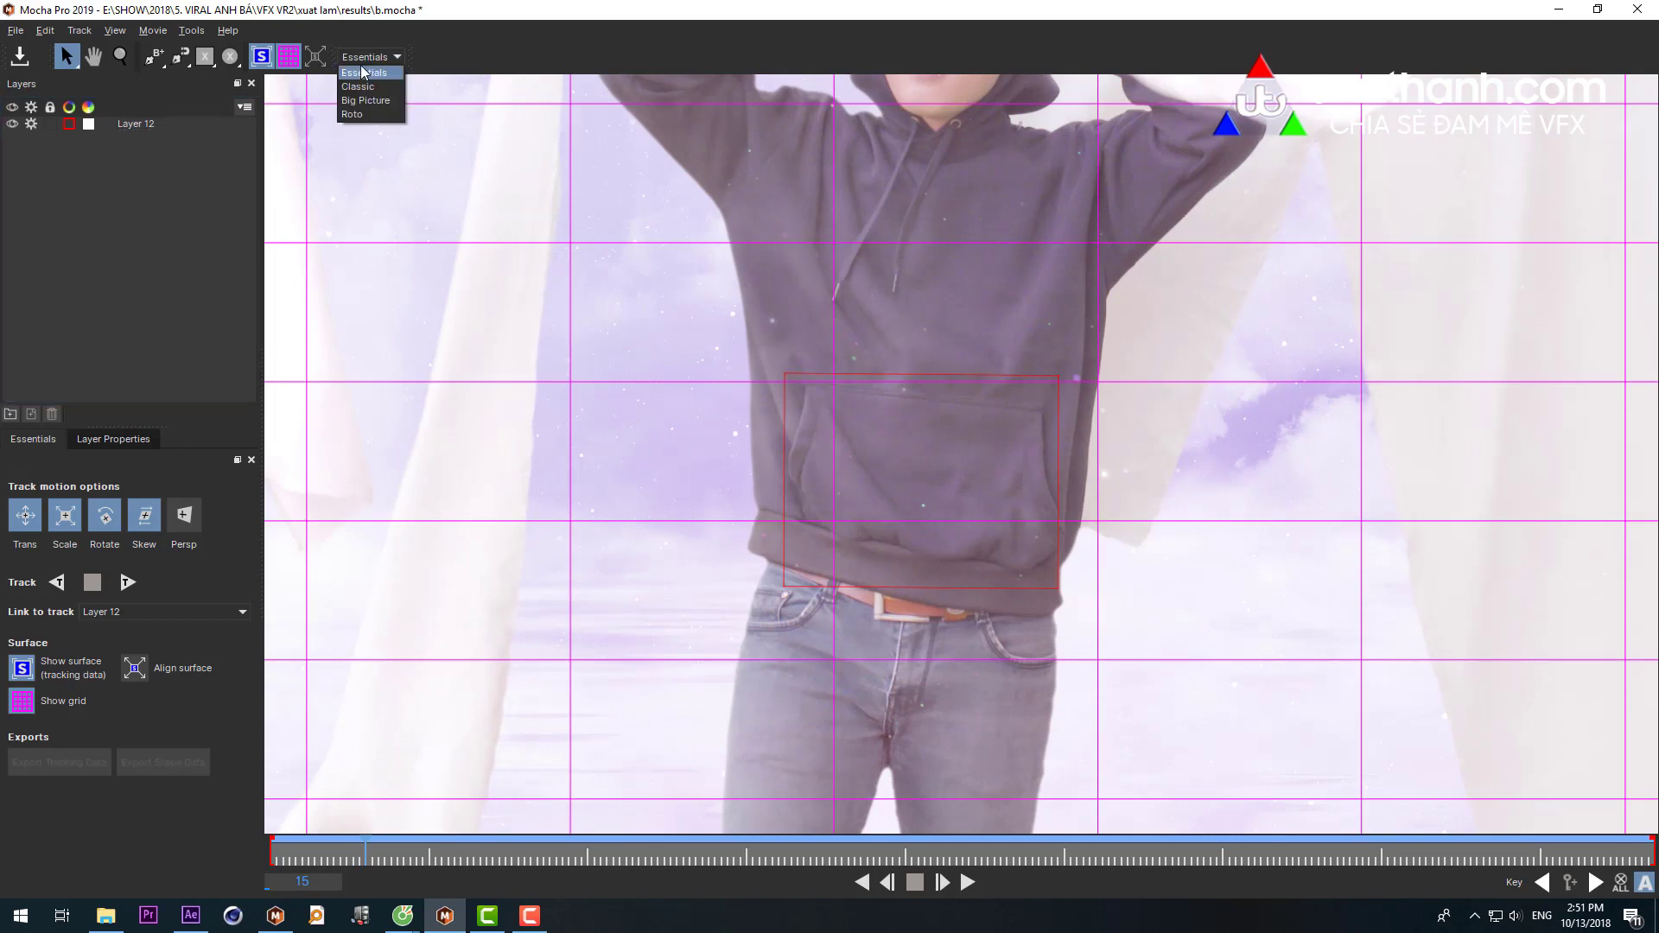
pyautogui.click(382, 104)
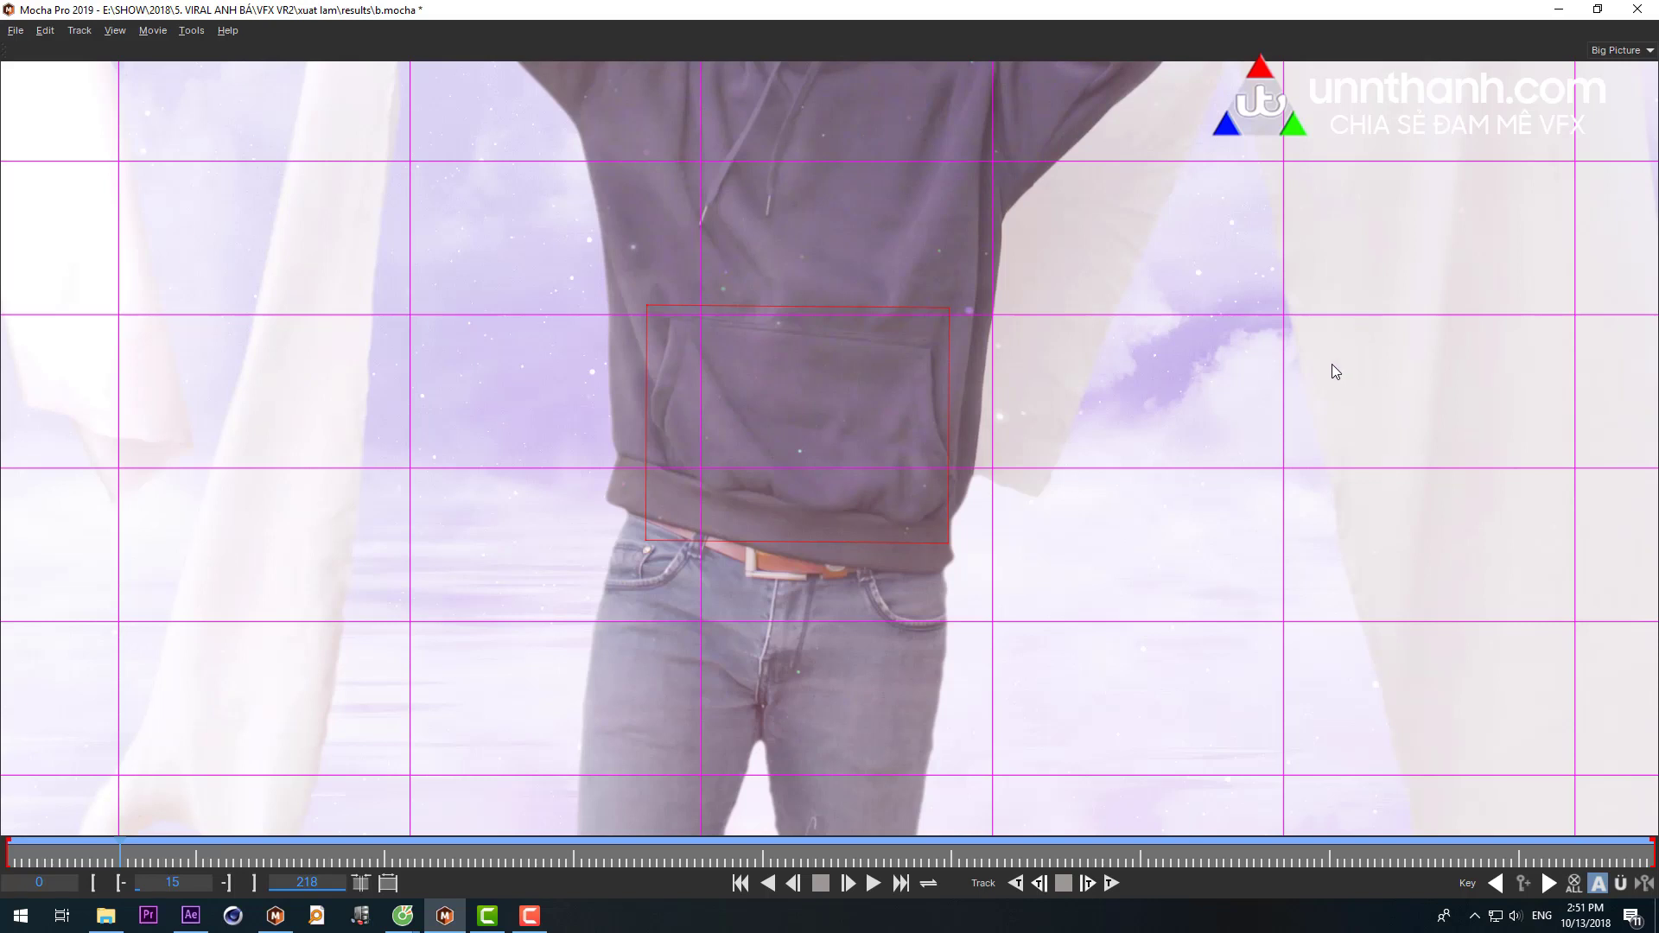
# - Try the Roto workspace, then switch back to Essentials
pyautogui.click(1622, 50)
pyautogui.click(1617, 113)
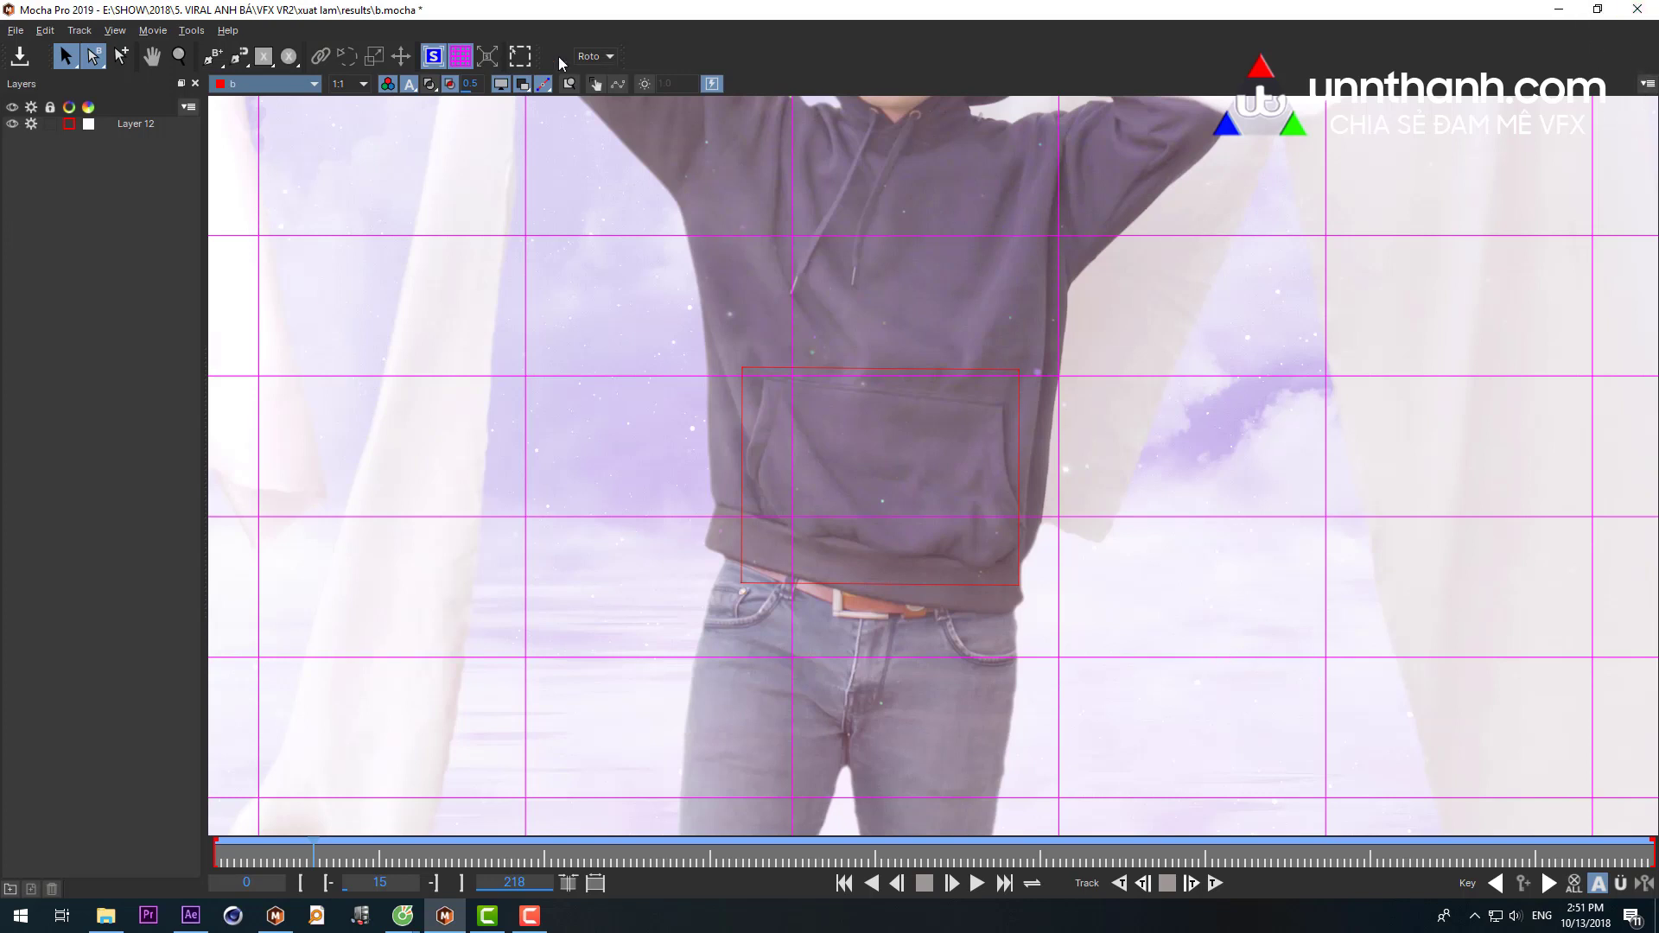
pyautogui.click(594, 56)
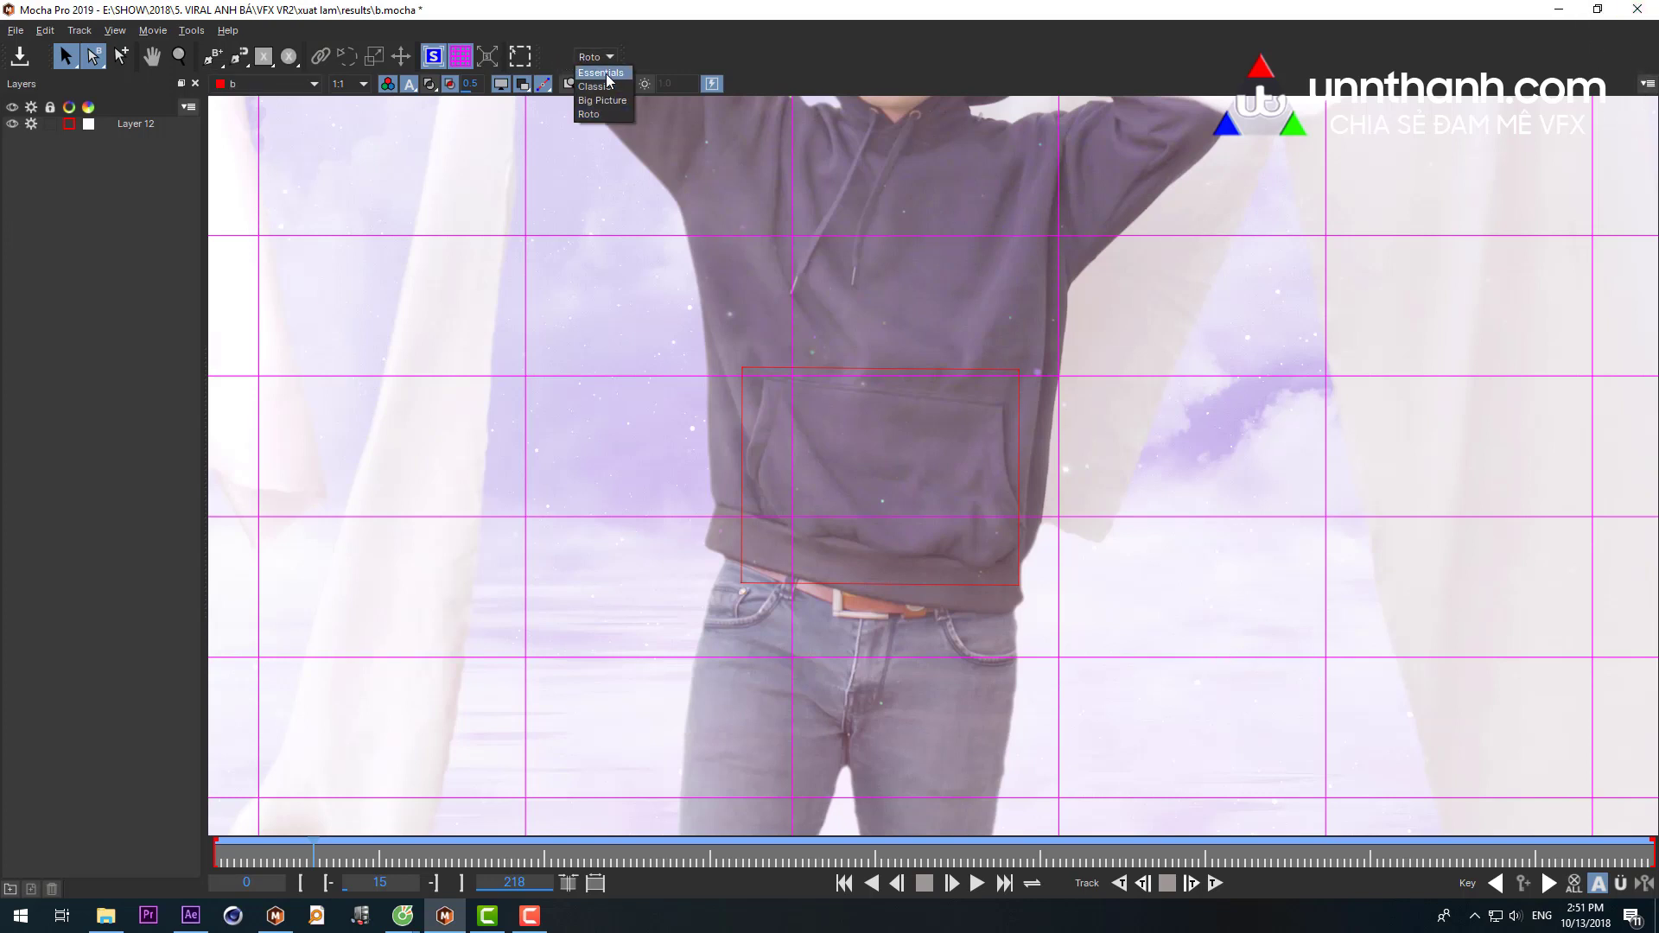
pyautogui.click(605, 74)
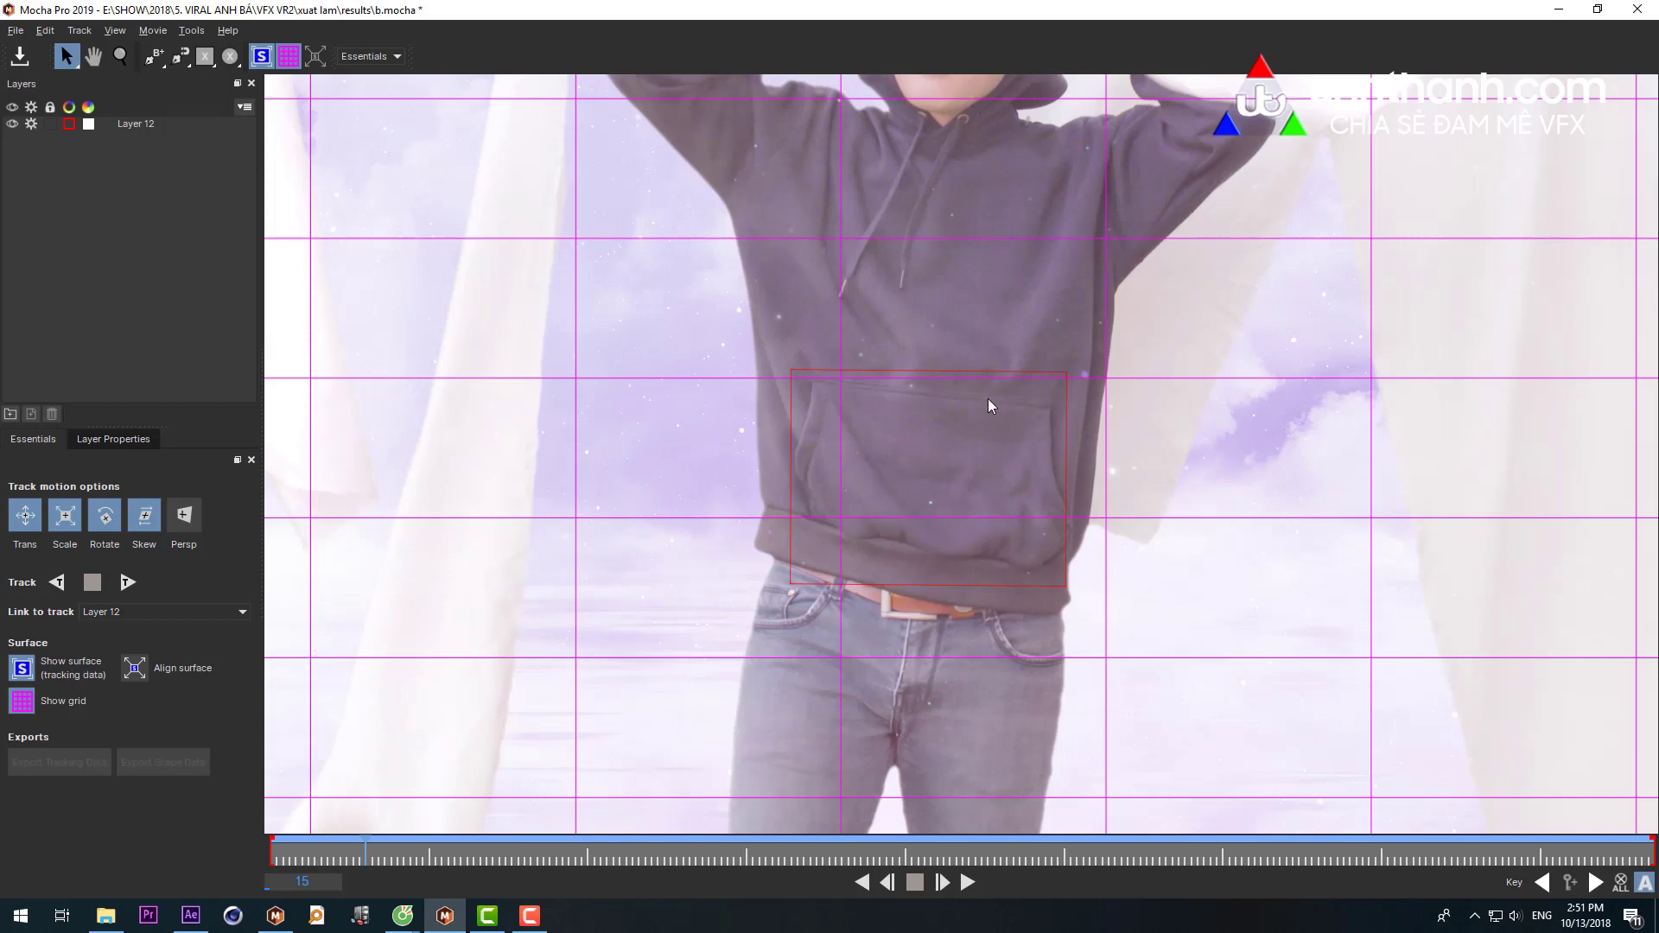
# - Pan and zoom around the hoodie with the Hand tool and hide the magenta grid overlay
pyautogui.press('x')
pyautogui.moveTo(988, 398); pyautogui.dragTo(943, 649)
pyautogui.scroll(-5, 942, 649)
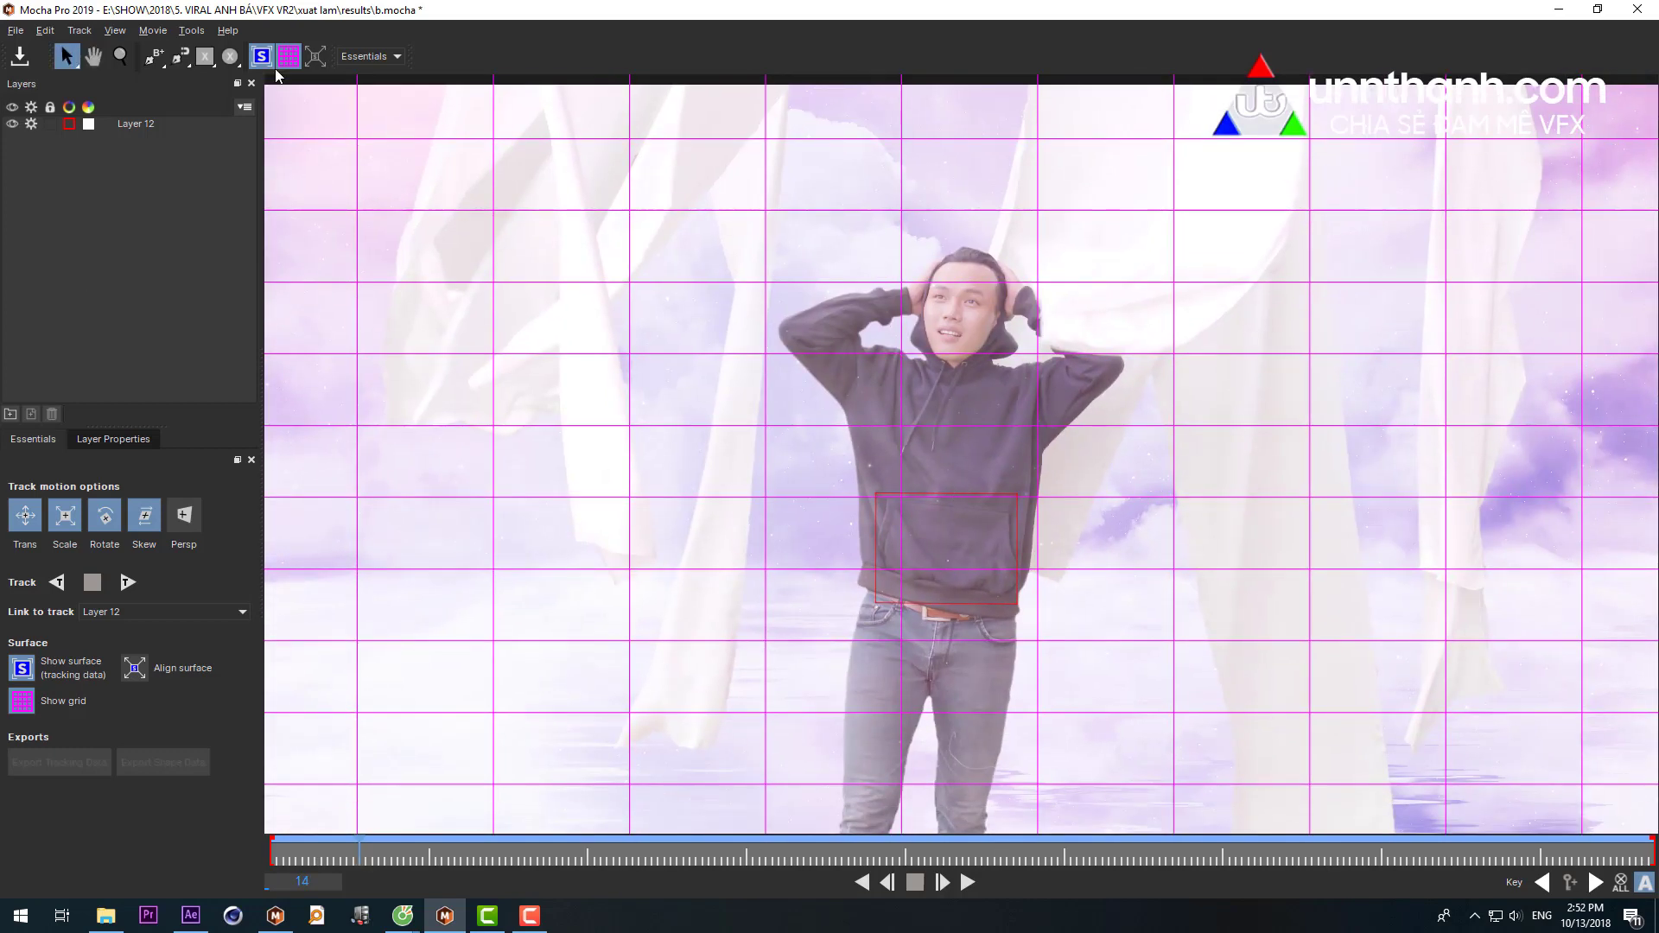
pyautogui.click(288, 56)
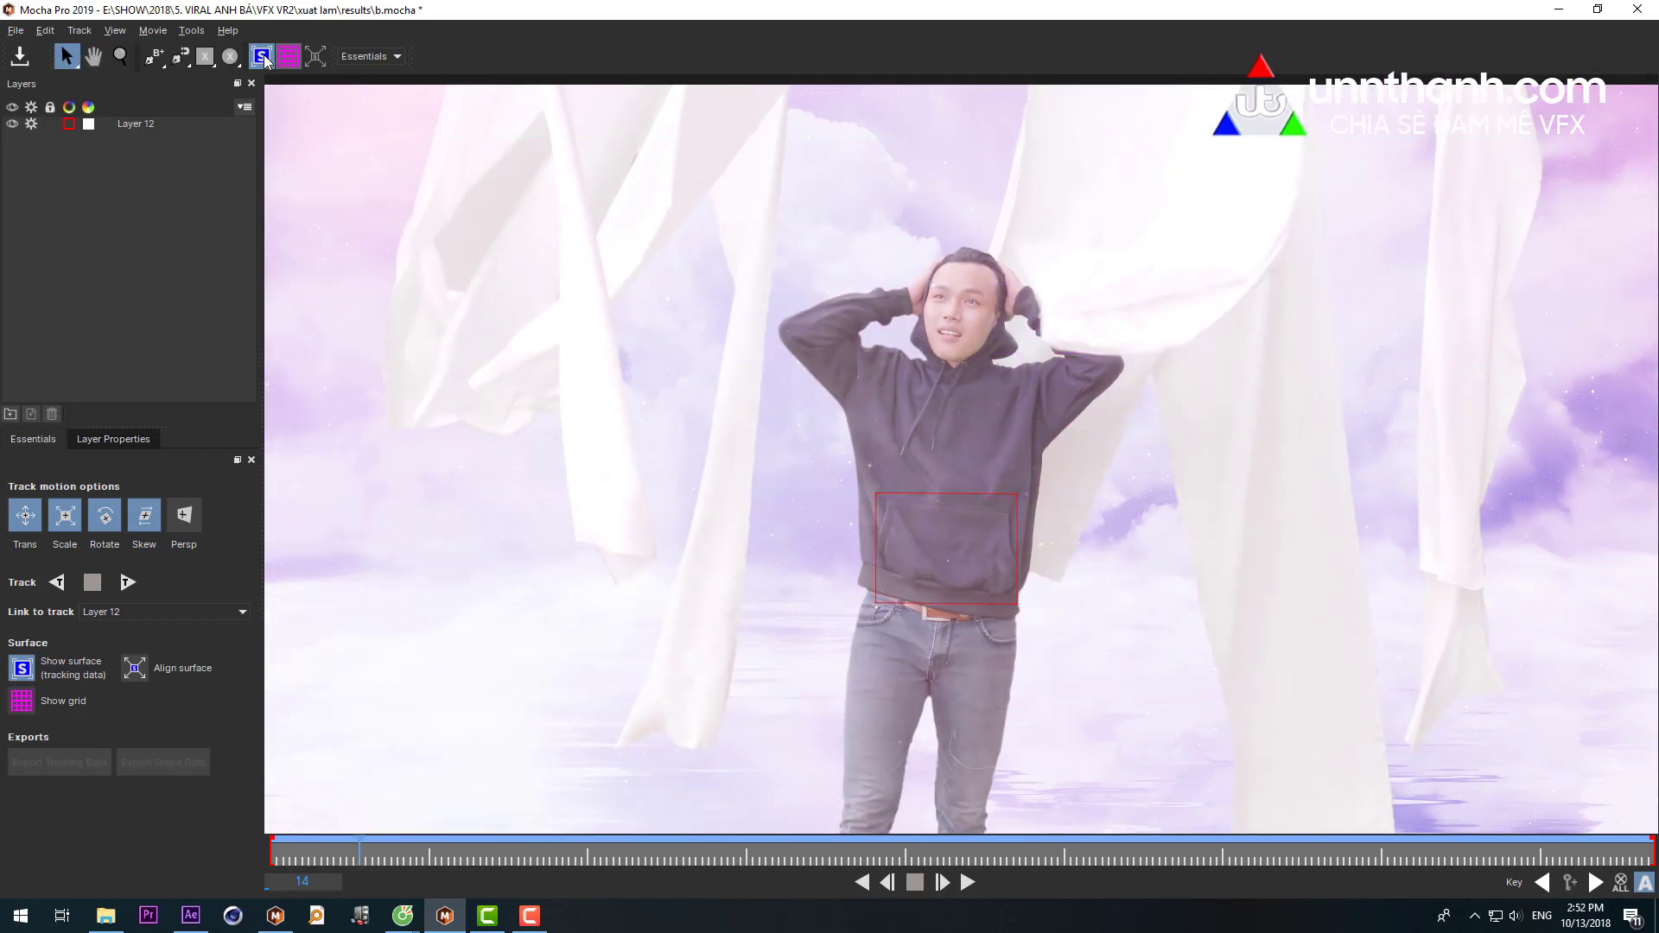
pyautogui.scroll(-4, 919, 486)
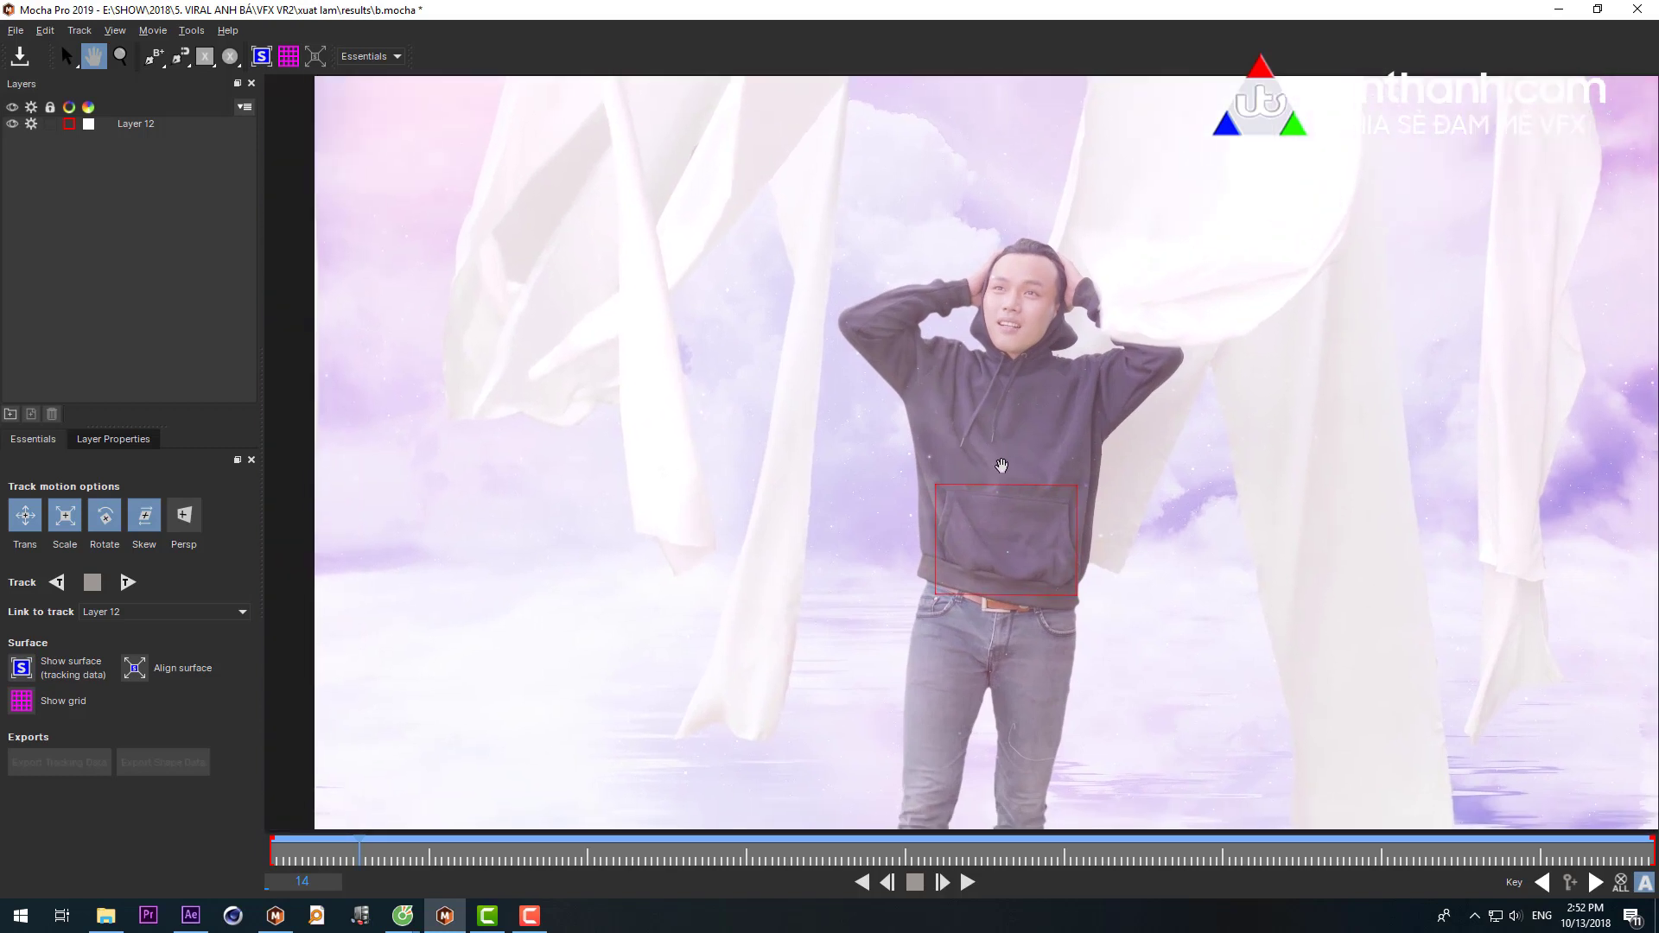
pyautogui.moveTo(982, 474); pyautogui.dragTo(897, 499)
pyautogui.scroll(1, 899, 509)
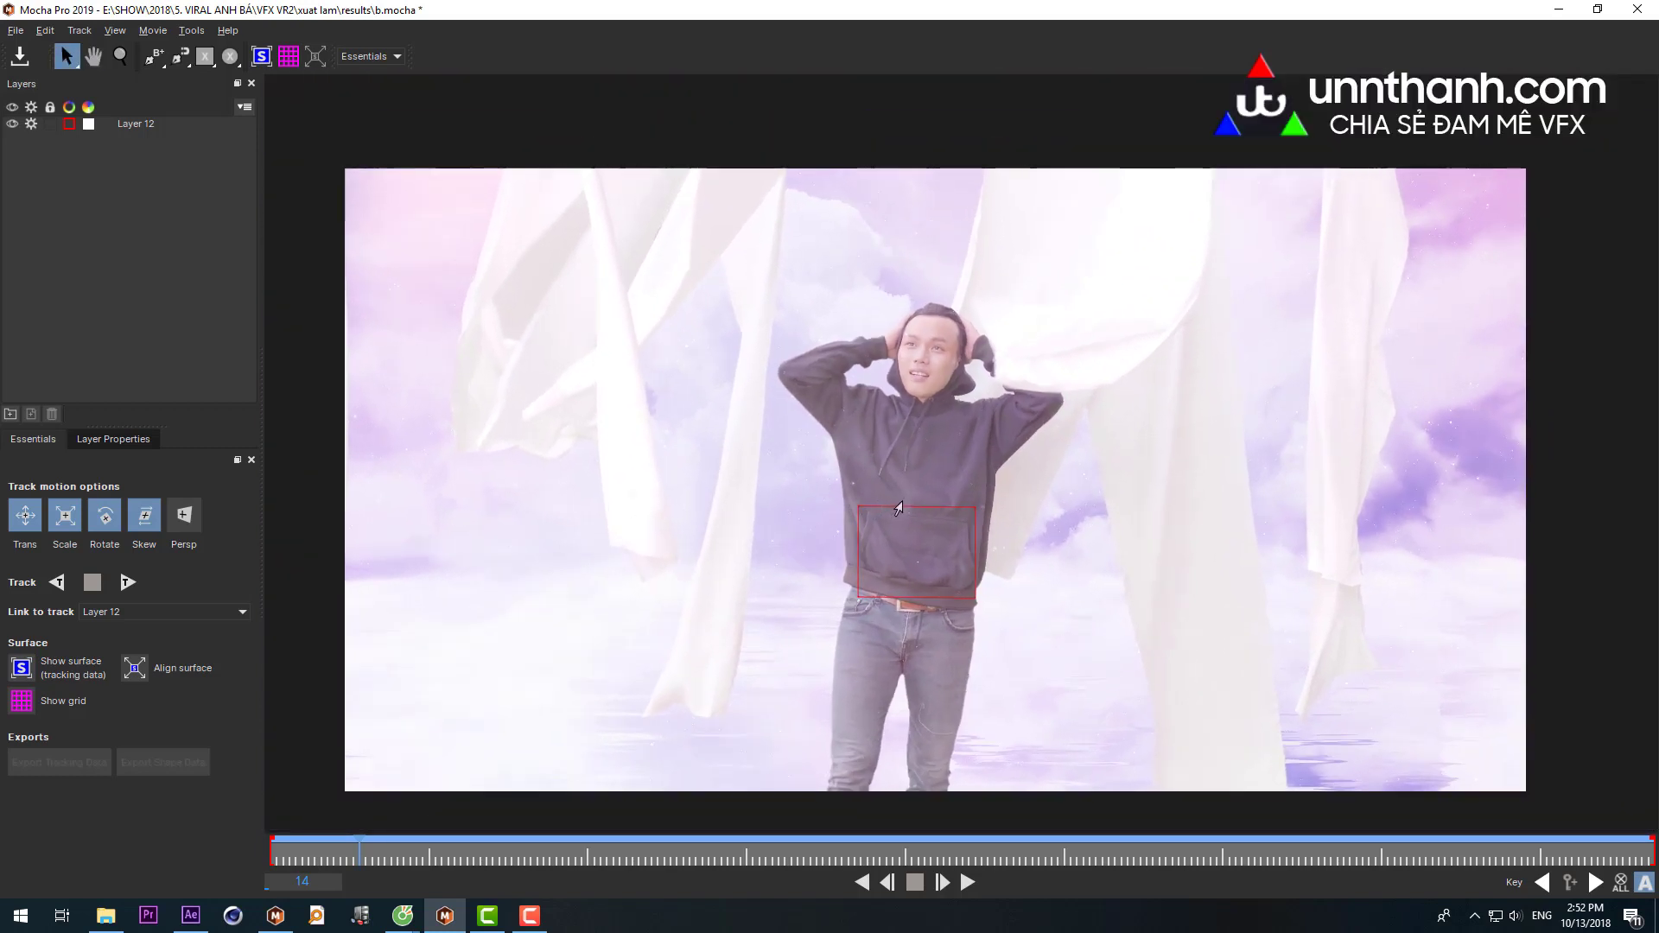
pyautogui.scroll(-1, 899, 509)
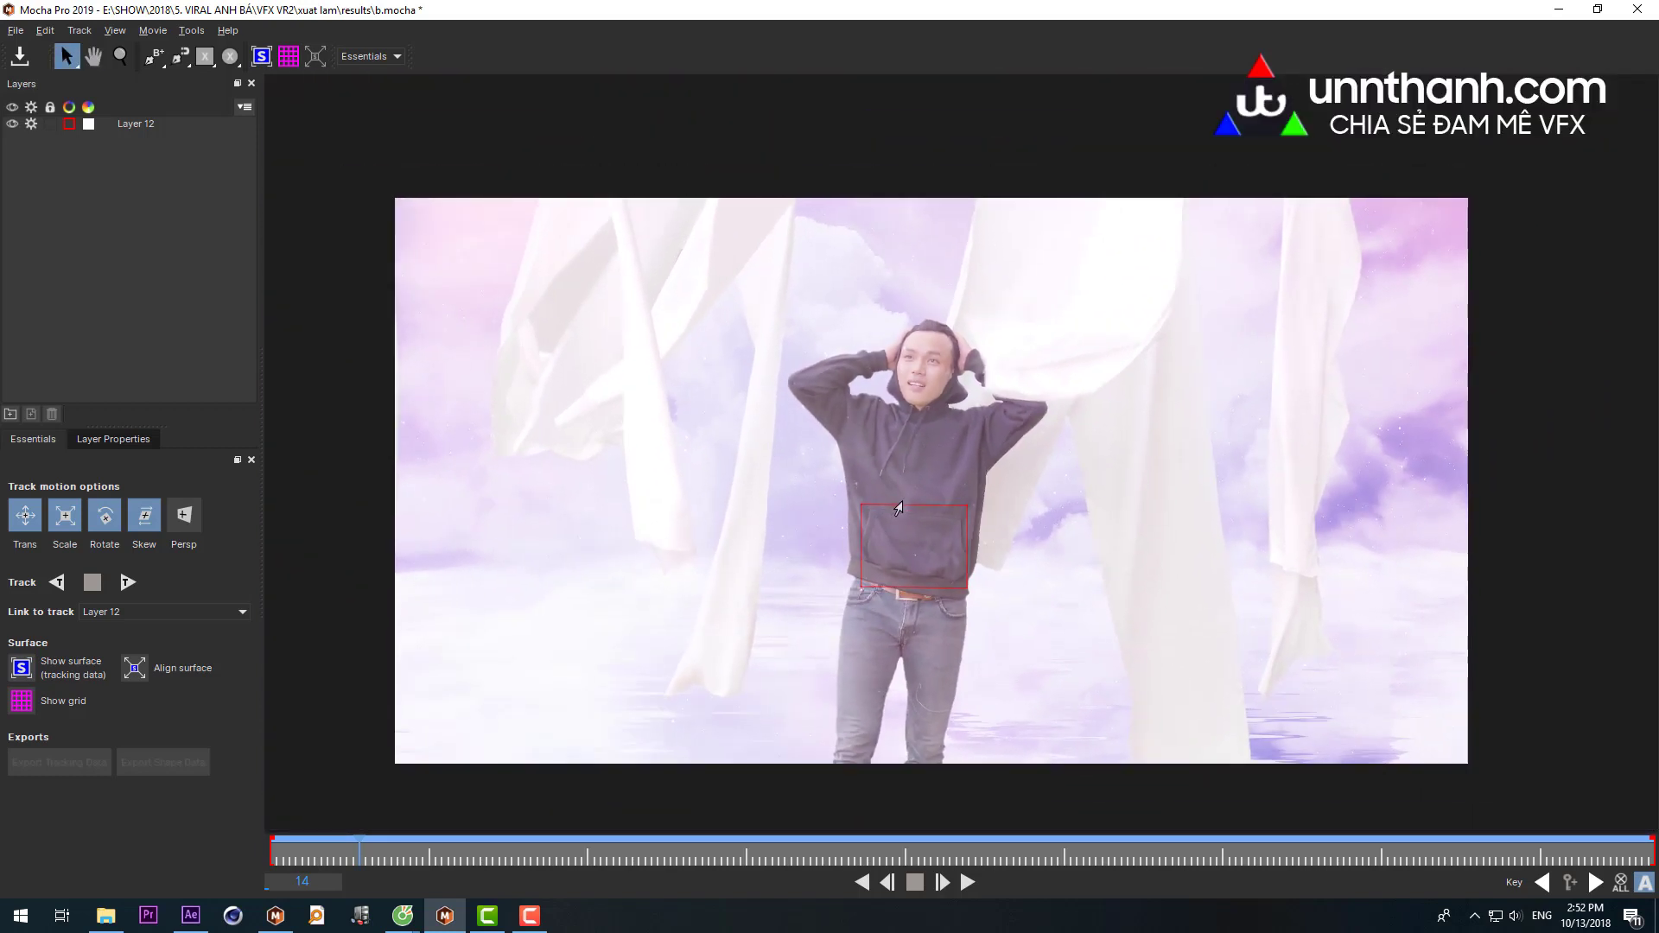
pyautogui.scroll(1, 899, 509)
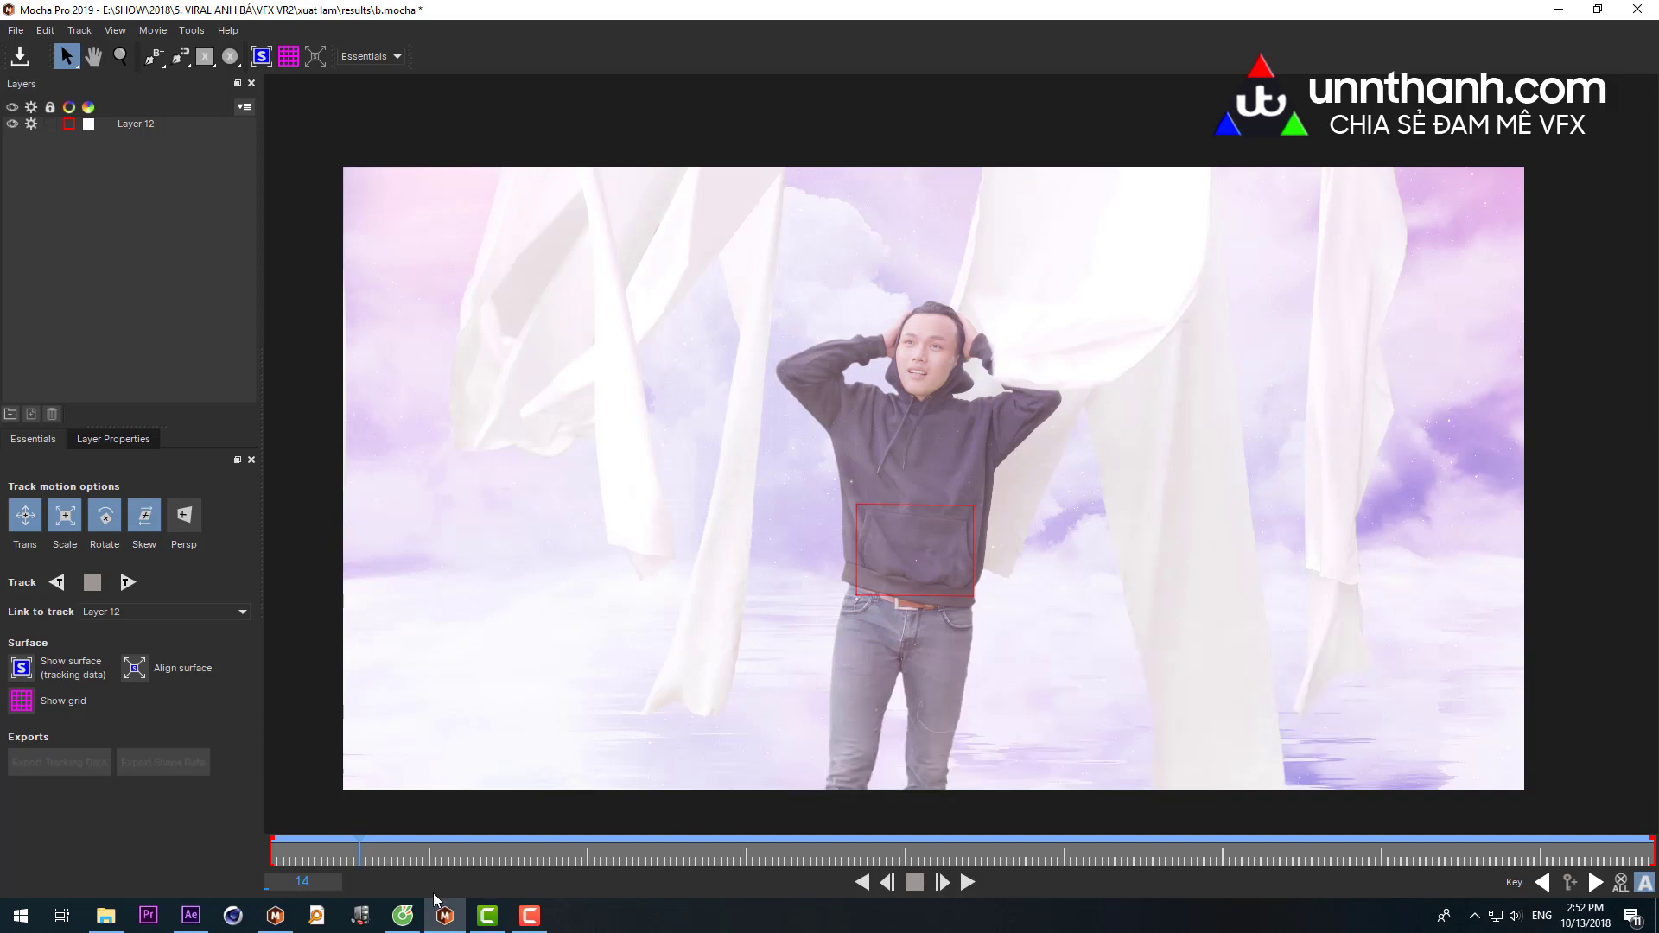
# - Browse the unnthanh.com HỌC KỸ XẢO ĐIỆN ẢNH page, then return to the YouTube search results
pyautogui.click(403, 915)
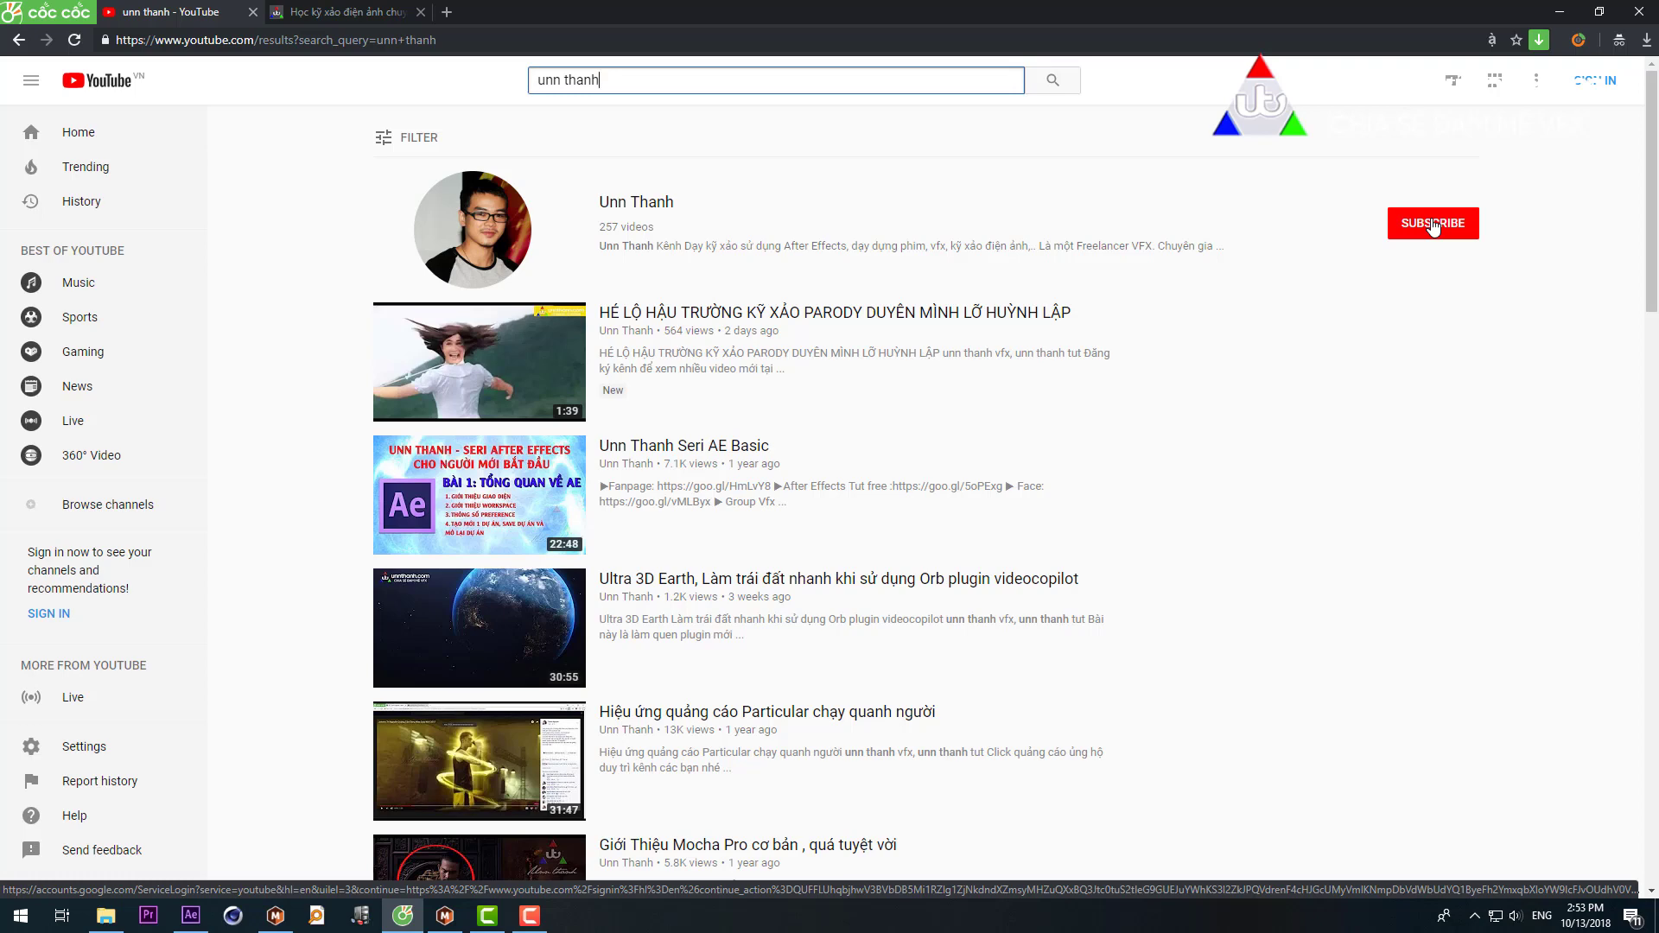
pyautogui.click(344, 12)
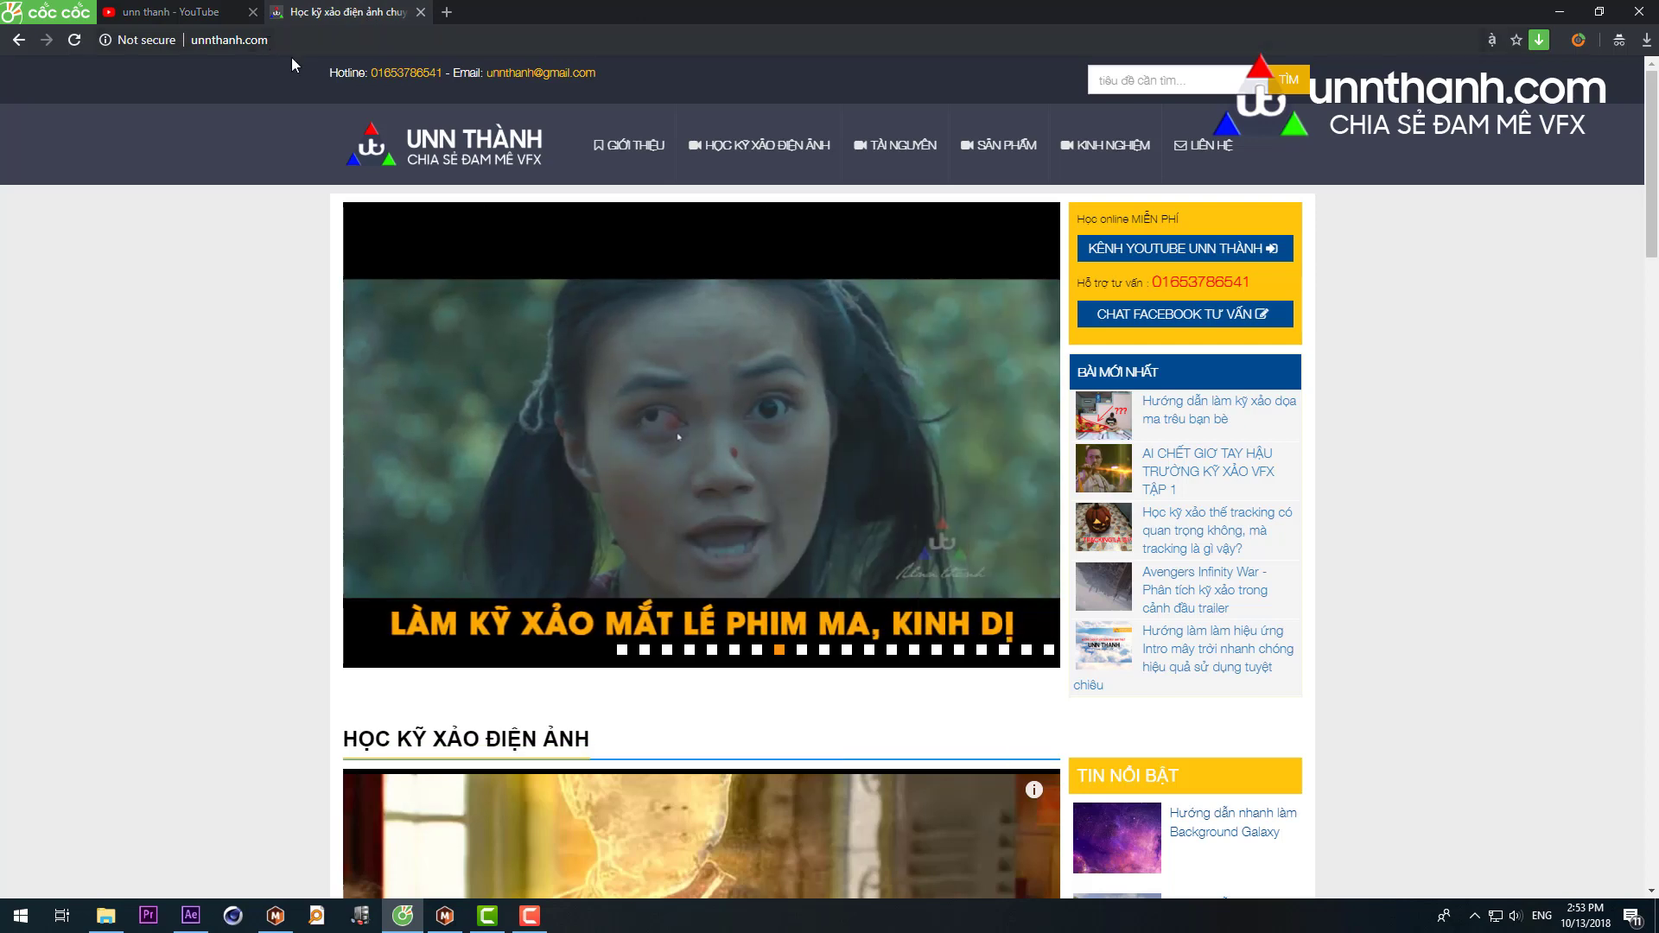
pyautogui.moveTo(961, 759)
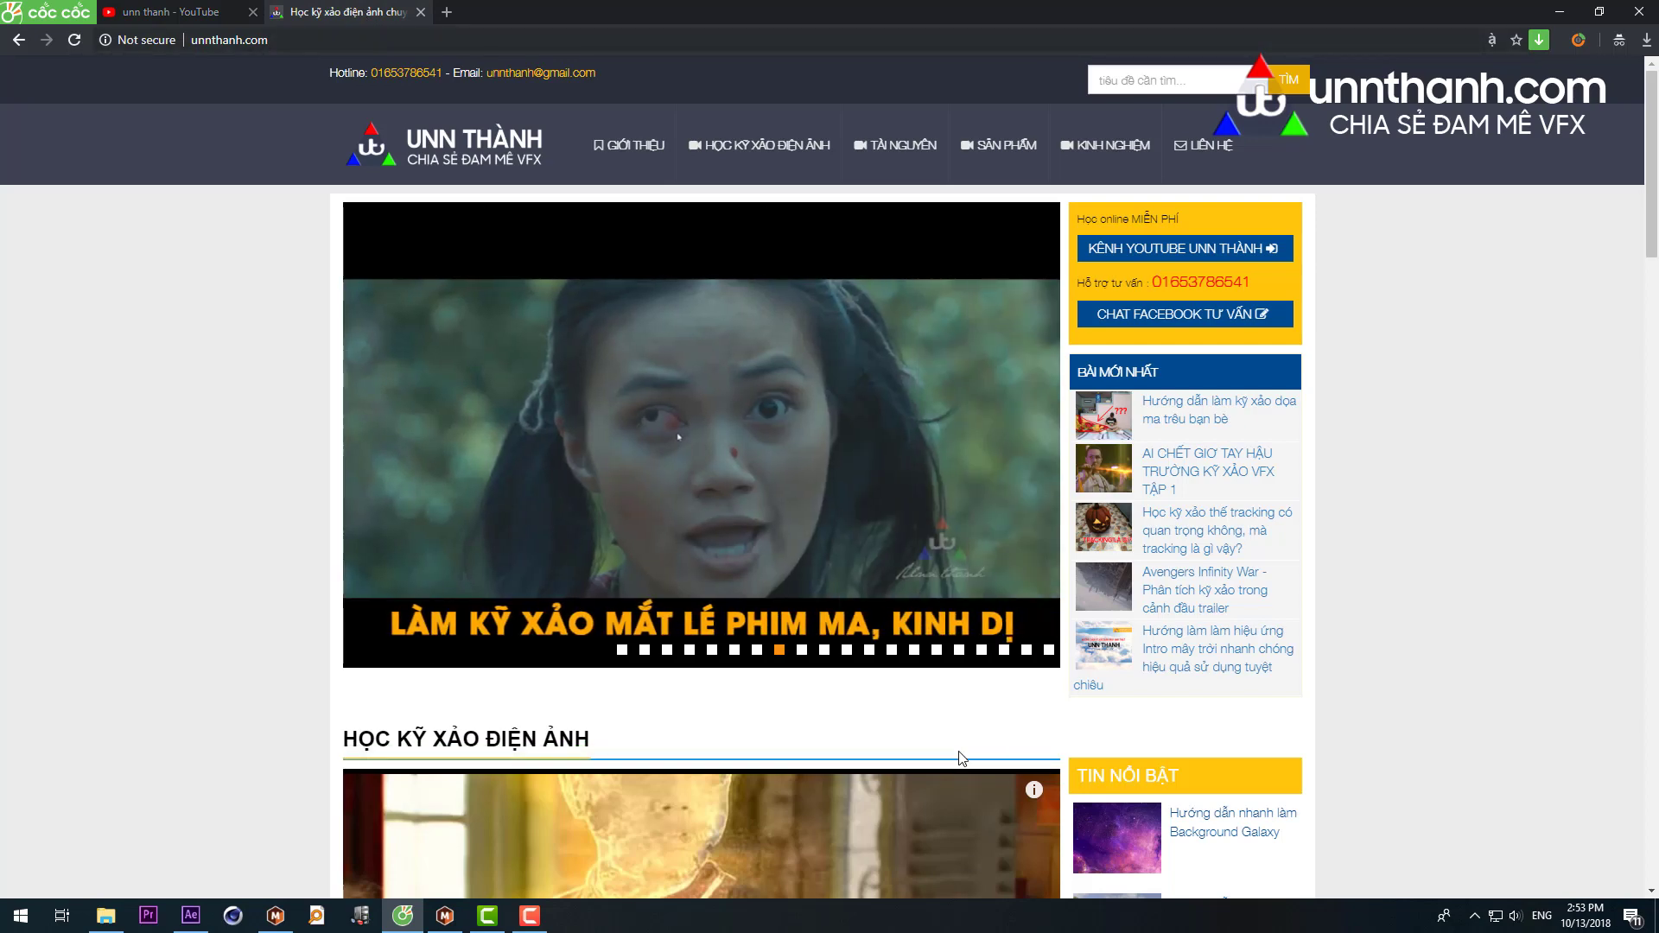
pyautogui.click(764, 151)
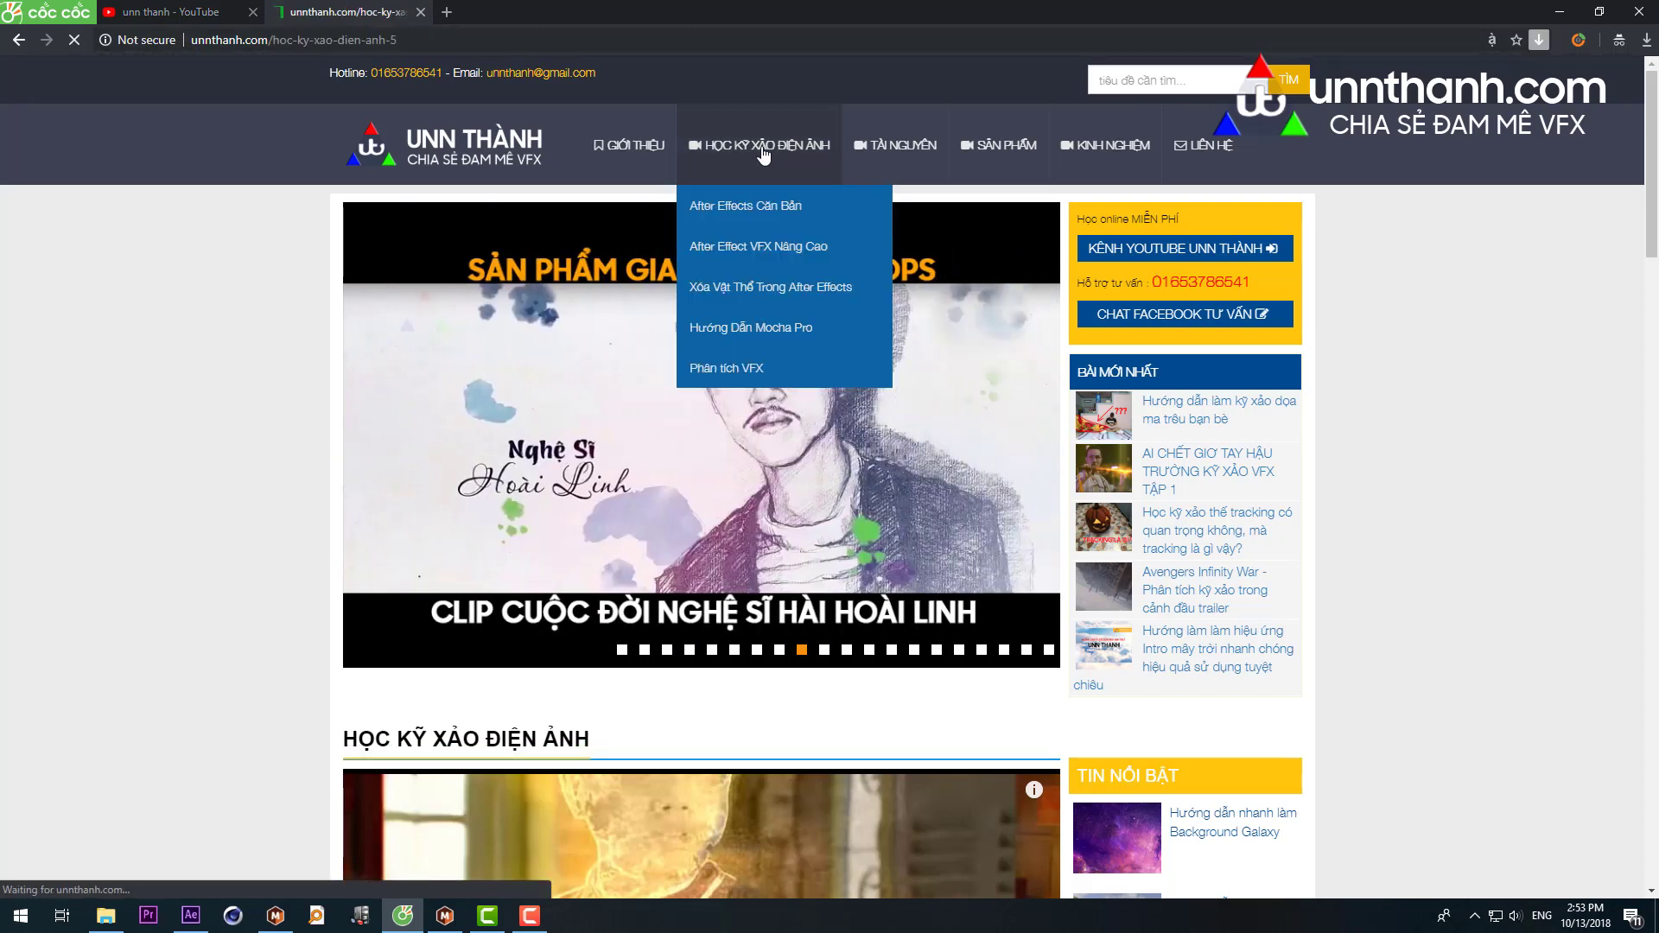
pyautogui.scroll(-1, 837, 567)
pyautogui.scroll(-7, 837, 567)
pyautogui.scroll(4, 837, 567)
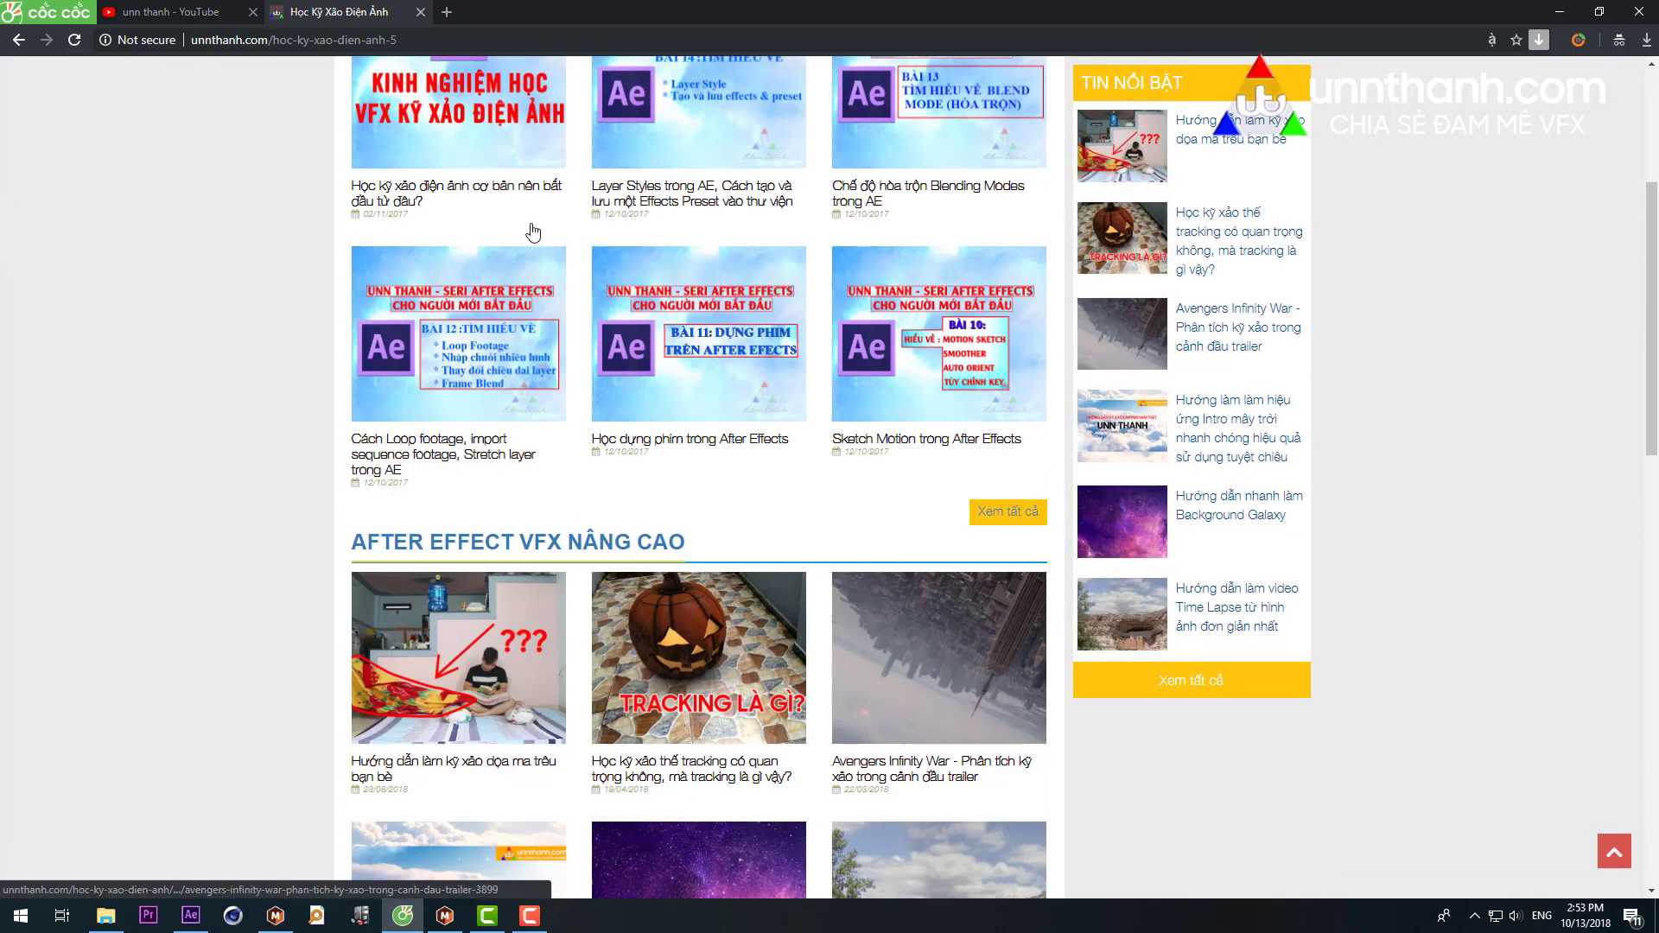
pyautogui.click(173, 12)
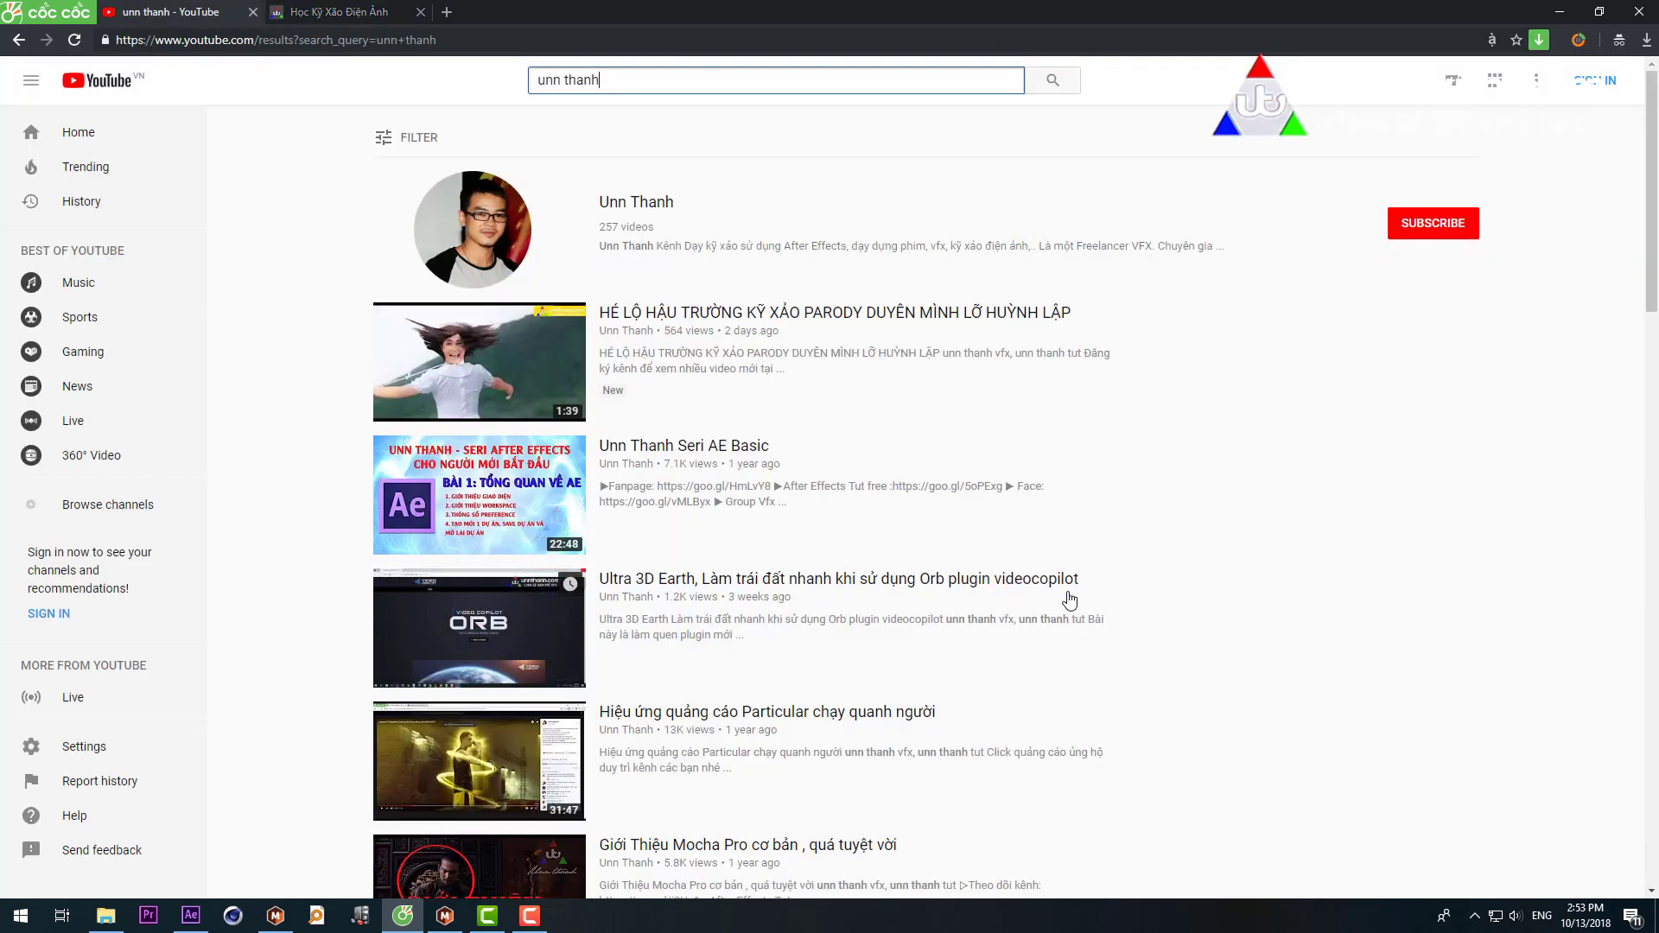